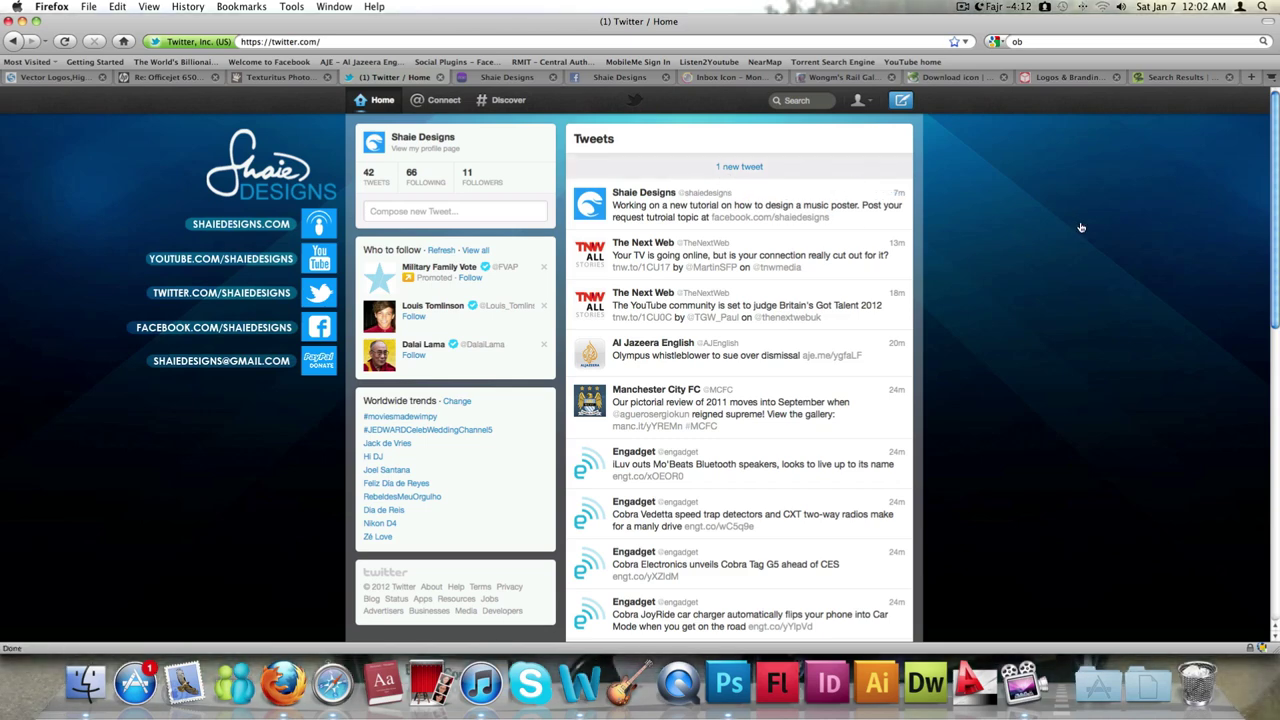
Load the '1 new tweet' so the Al Jazeera post appears atop the timeline
left_click(739, 166)
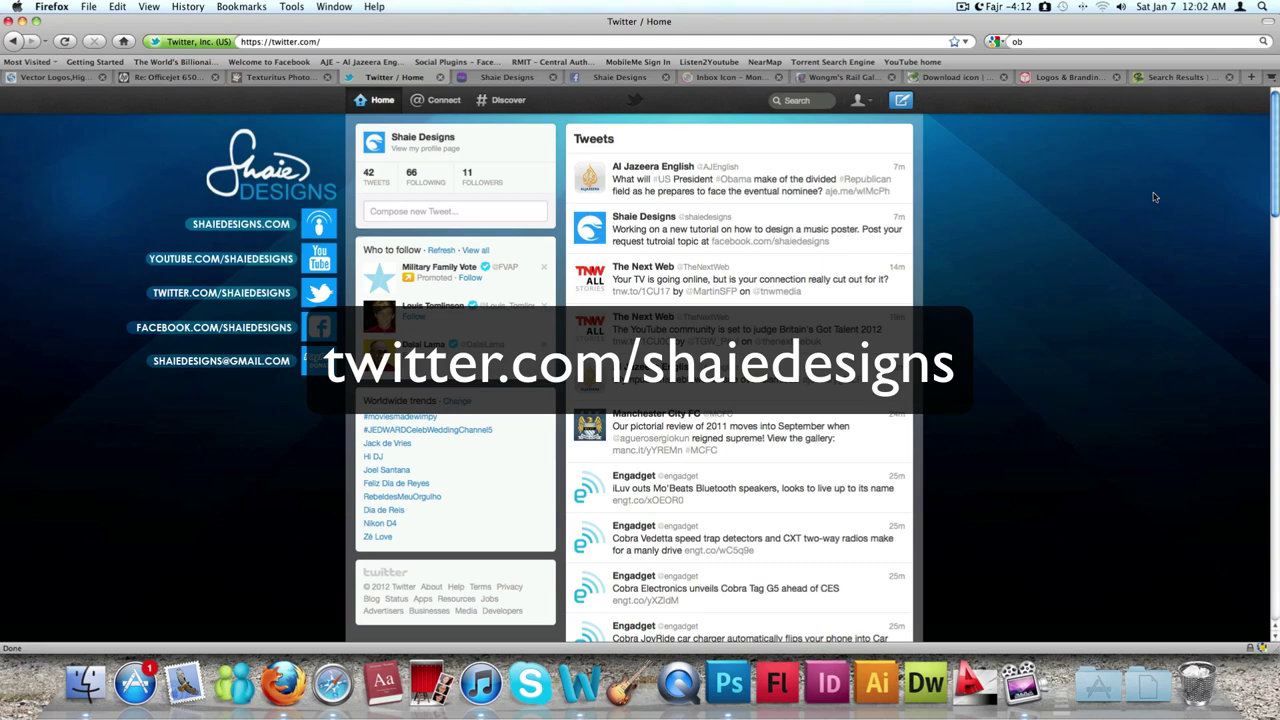
Browse the Shaie Designs Facebook wall, then switch to the shaiedesigns.com tab
left_click(646, 80)
scroll(1051, 237, "down", 1)
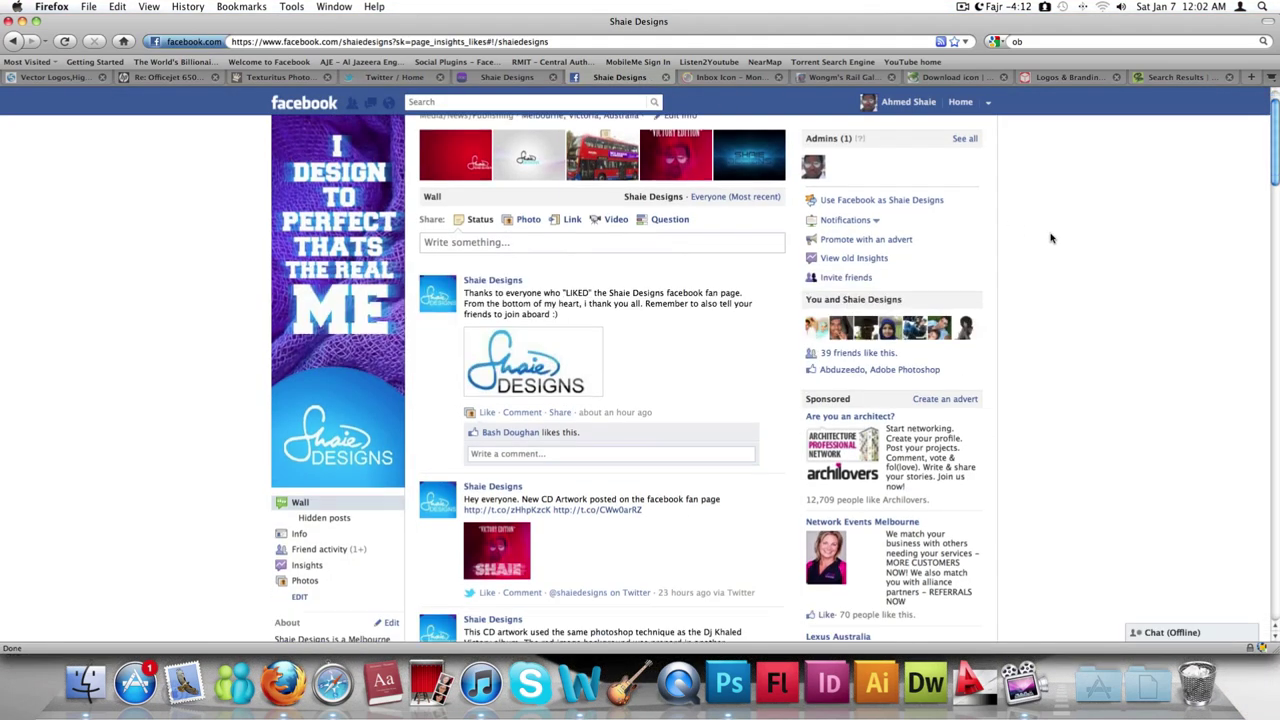
scroll(1050, 238, "up", 1)
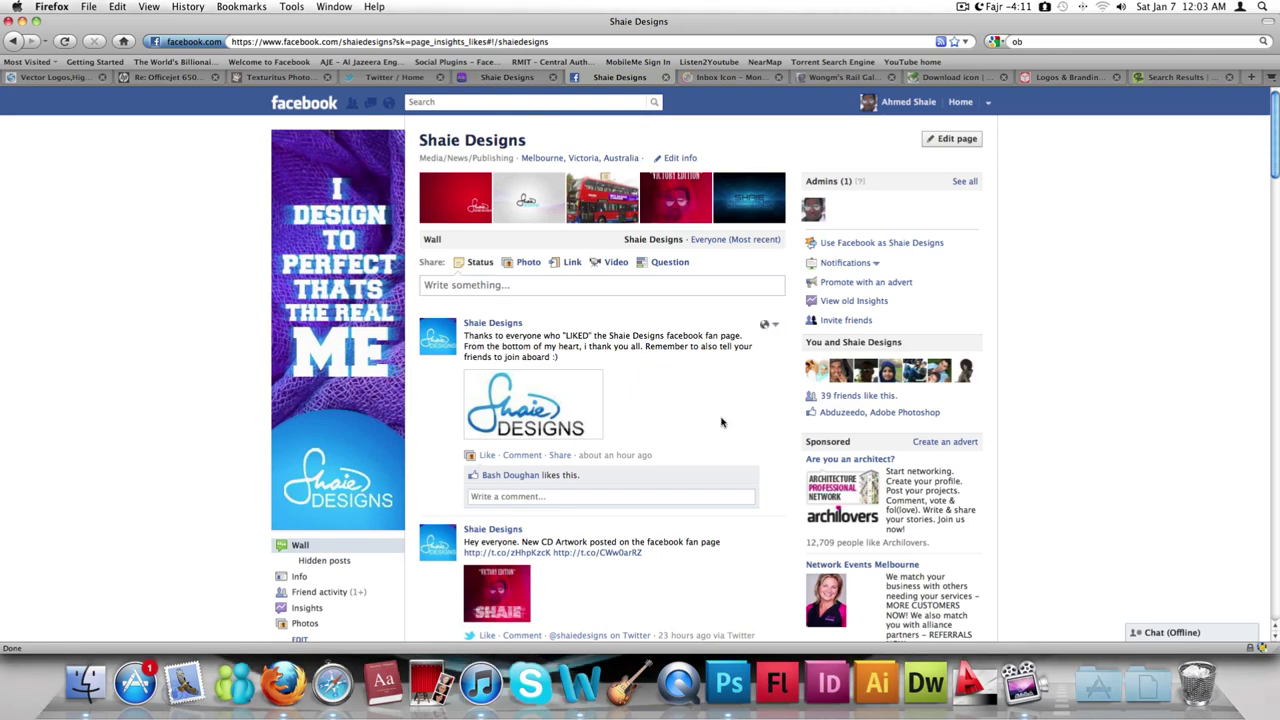
scroll(721, 422, "down", 10)
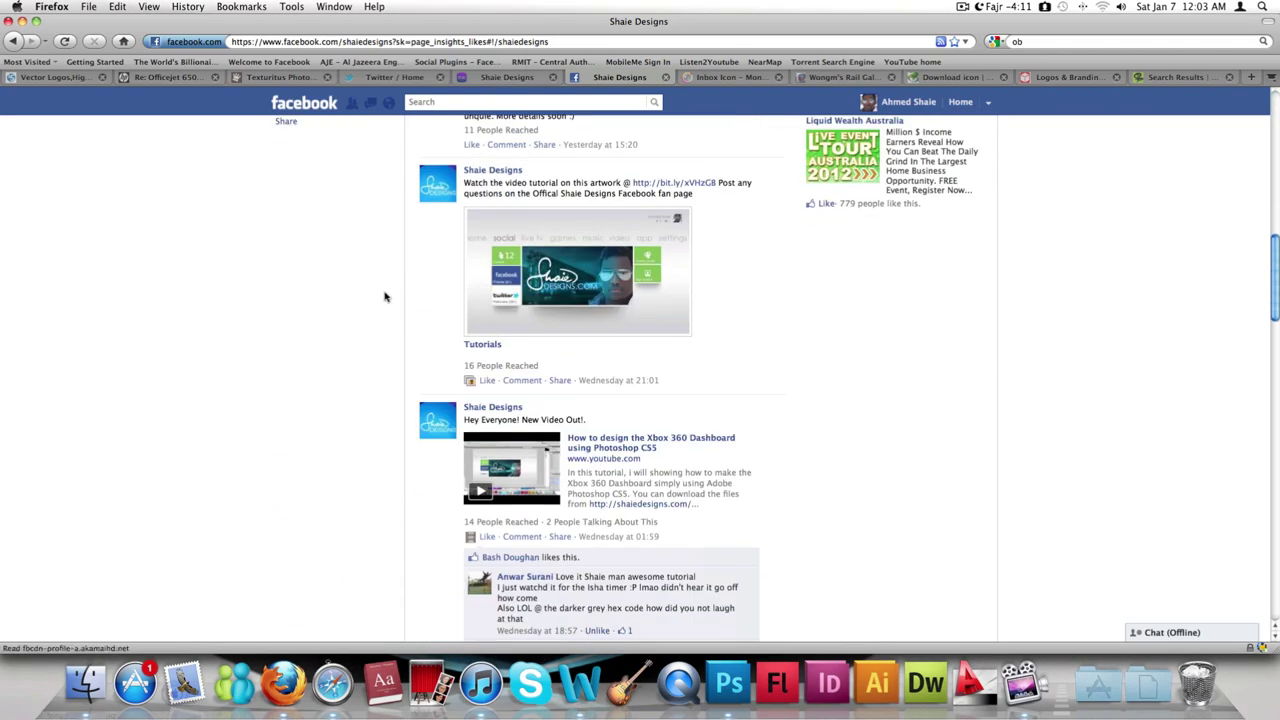
scroll(886, 371, "down", 10)
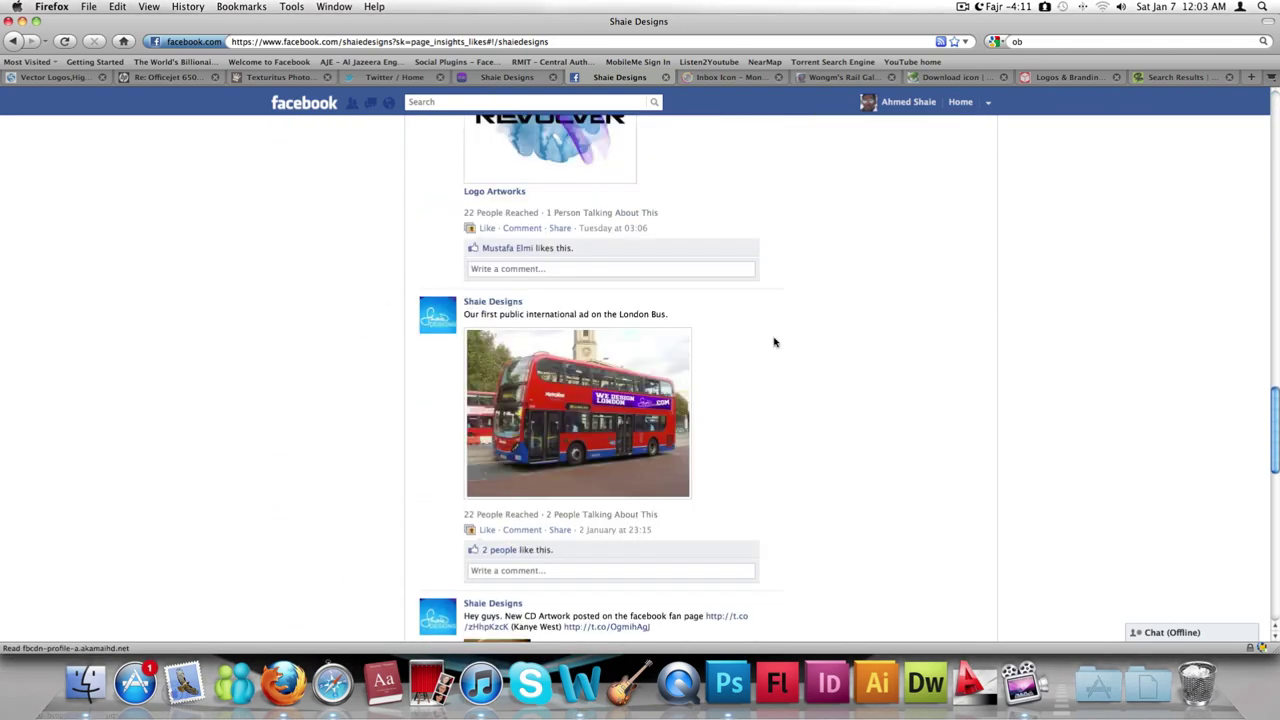
scroll(773, 342, "up", 15)
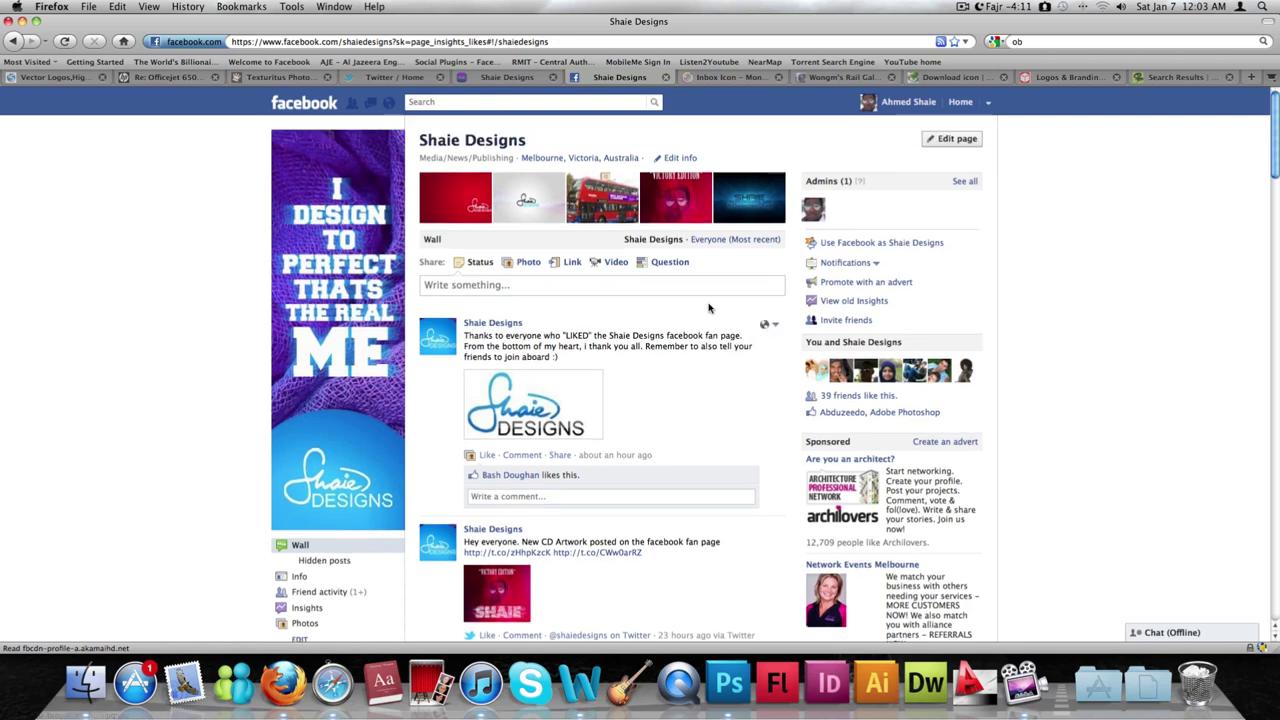
left_click(511, 80)
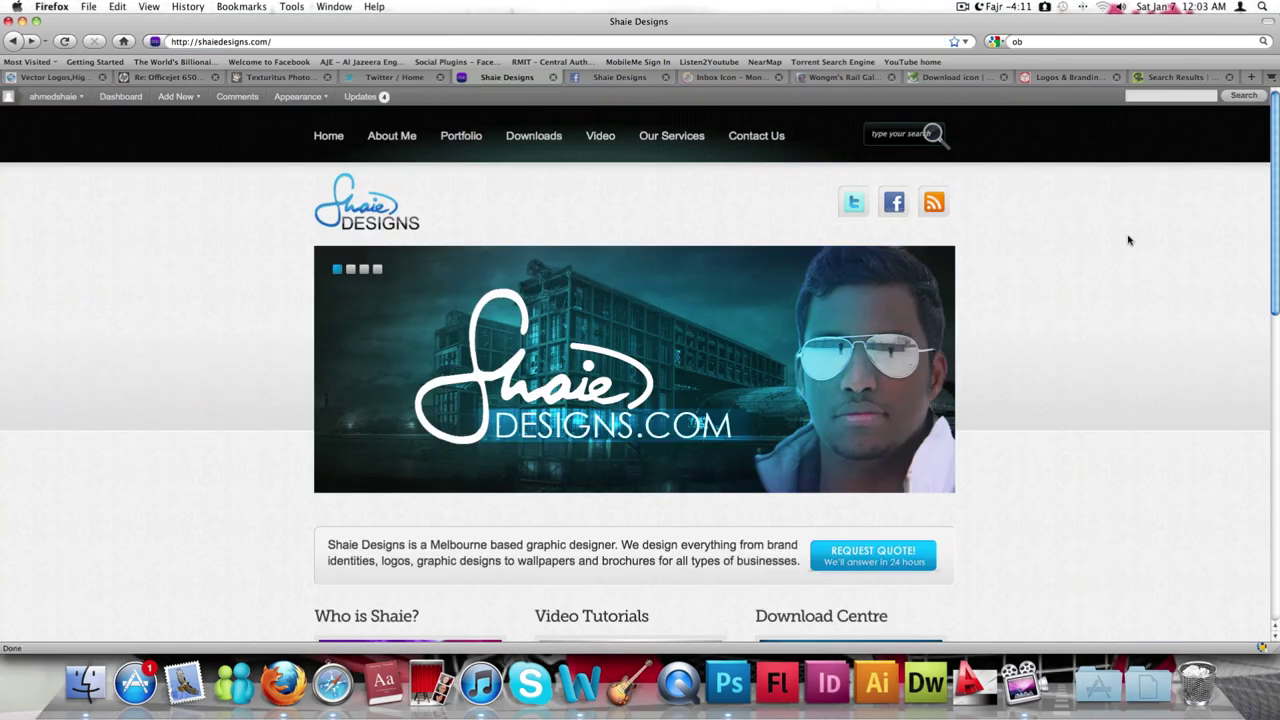
Scroll the home page, then open Video > Tutorial Materials showing the Xbox 360 Dashboard post
scroll(1128, 238, "down", 15)
scroll(1128, 240, "up", 15)
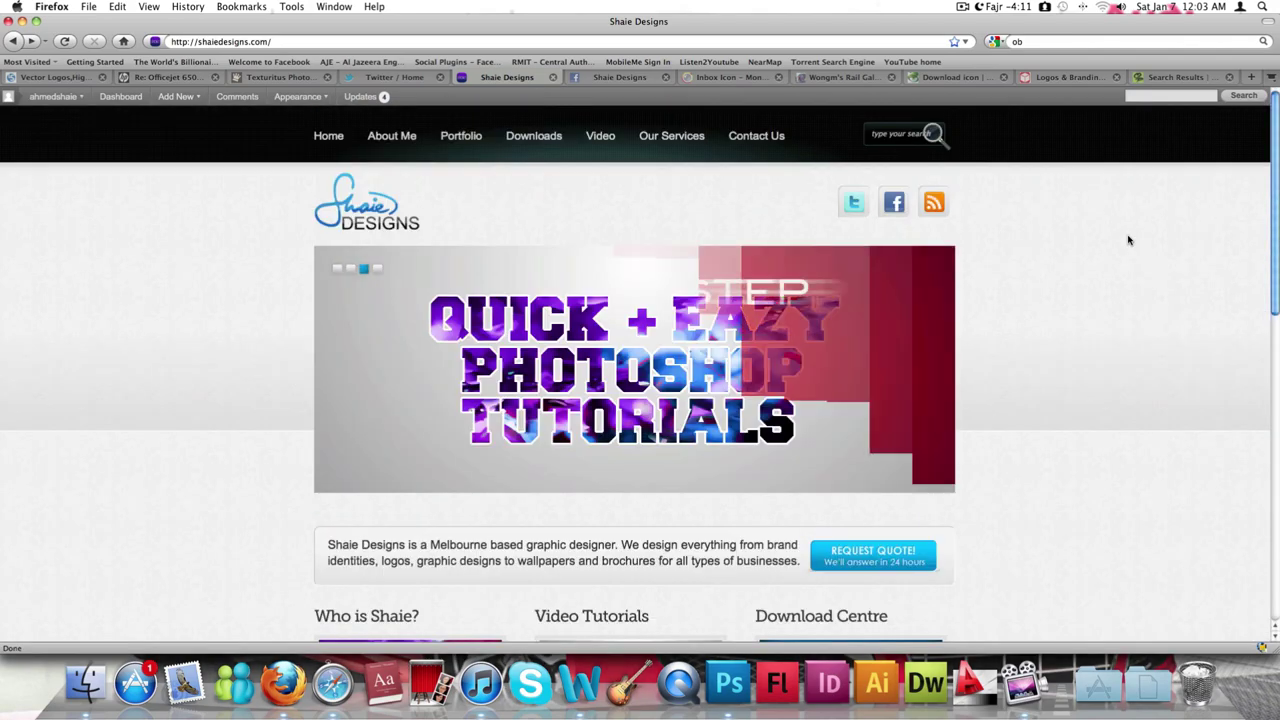
scroll(1128, 240, "down", 10)
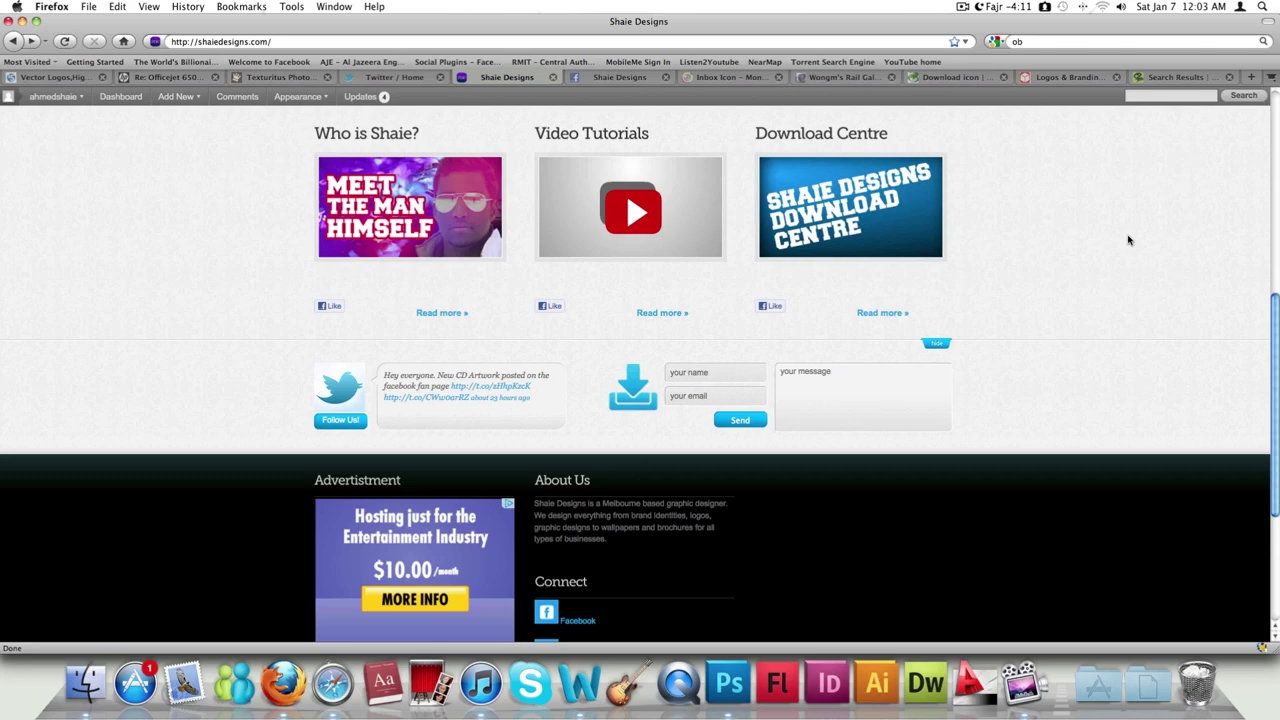
scroll(1128, 240, "down", 4)
scroll(1128, 240, "up", 12)
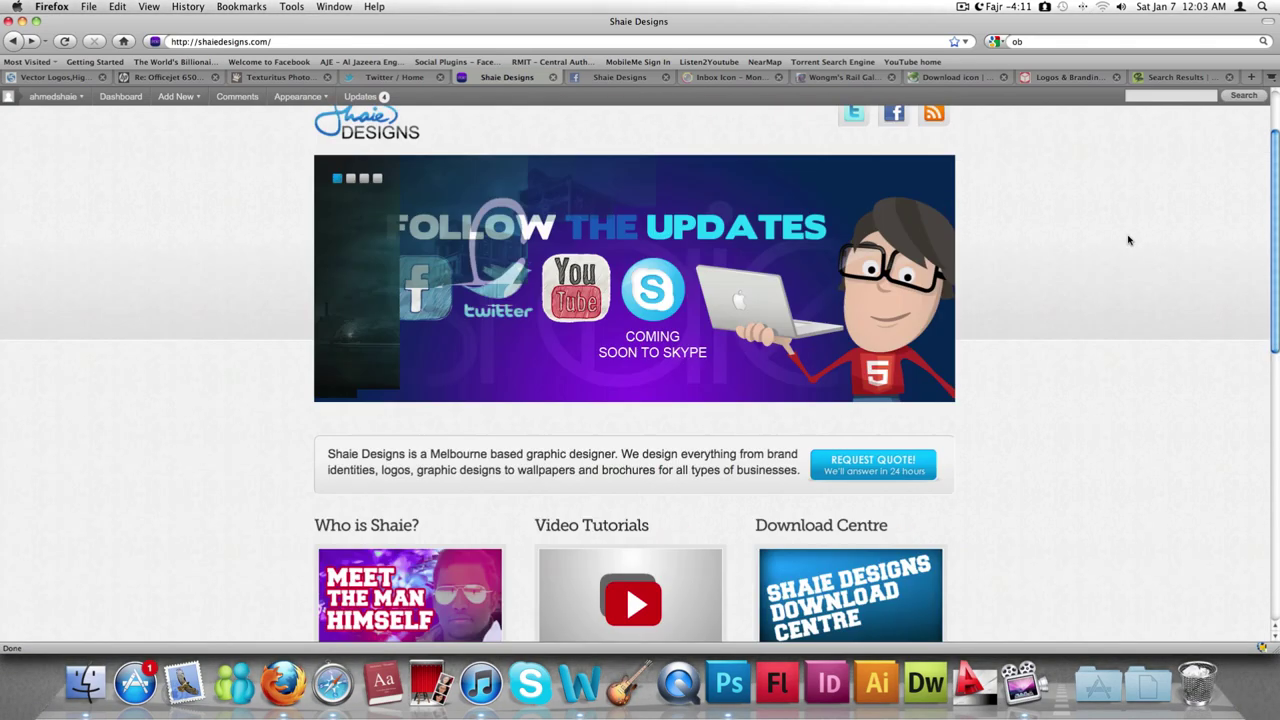
scroll(1128, 240, "up", 3)
mouse_move(612, 150)
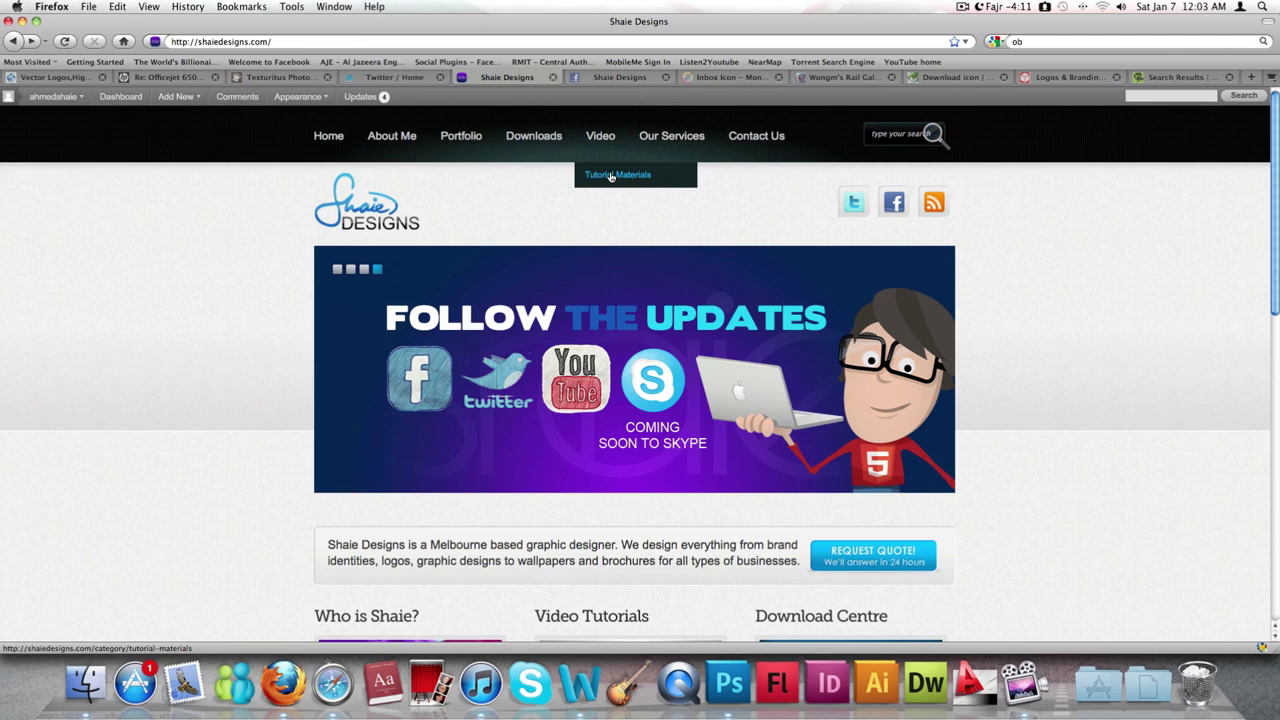
left_click(611, 176)
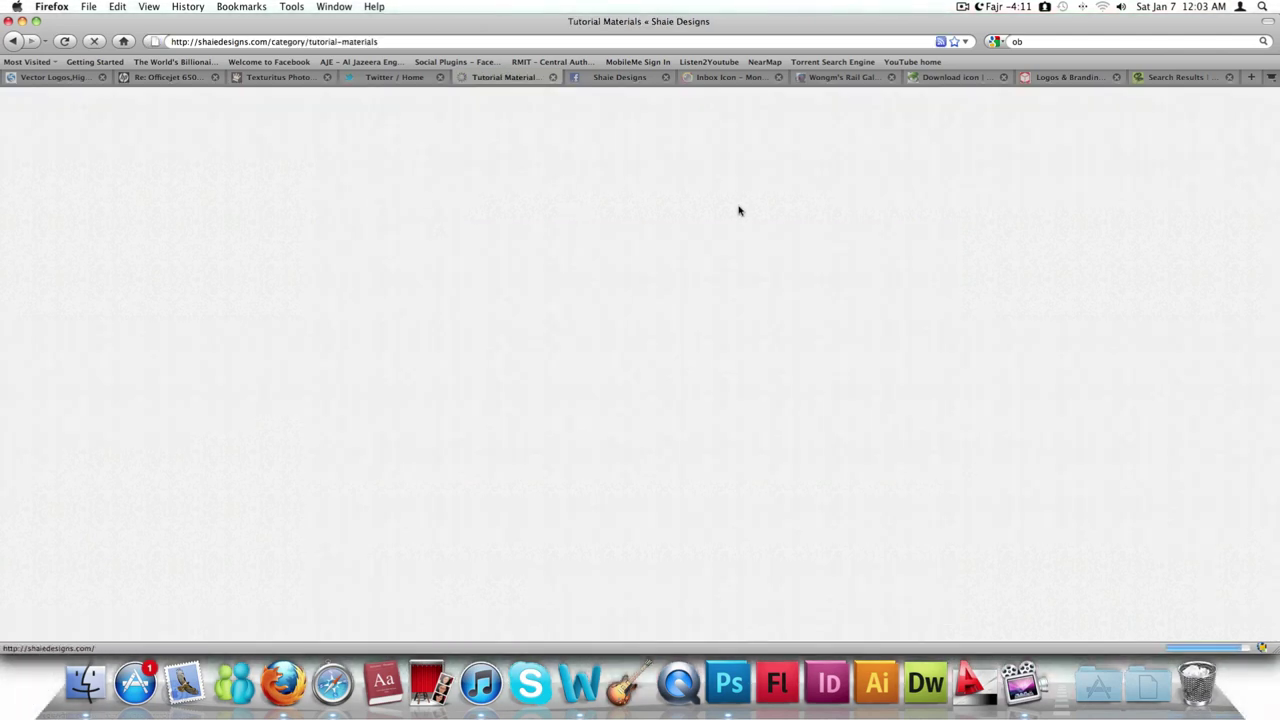
mouse_move(600, 116)
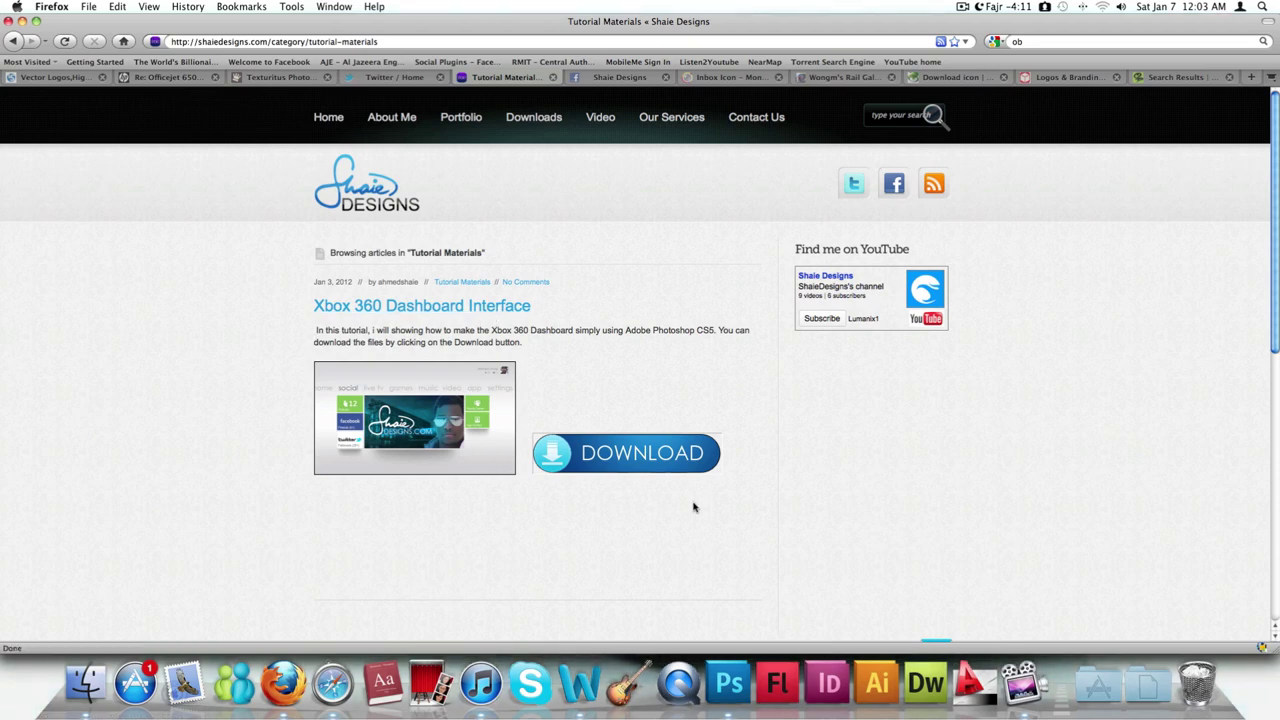
Cancel the Xbox 360 Dashboard zip download, return home, and switch to Photoshop's FlareE3.jpg
left_click(657, 463)
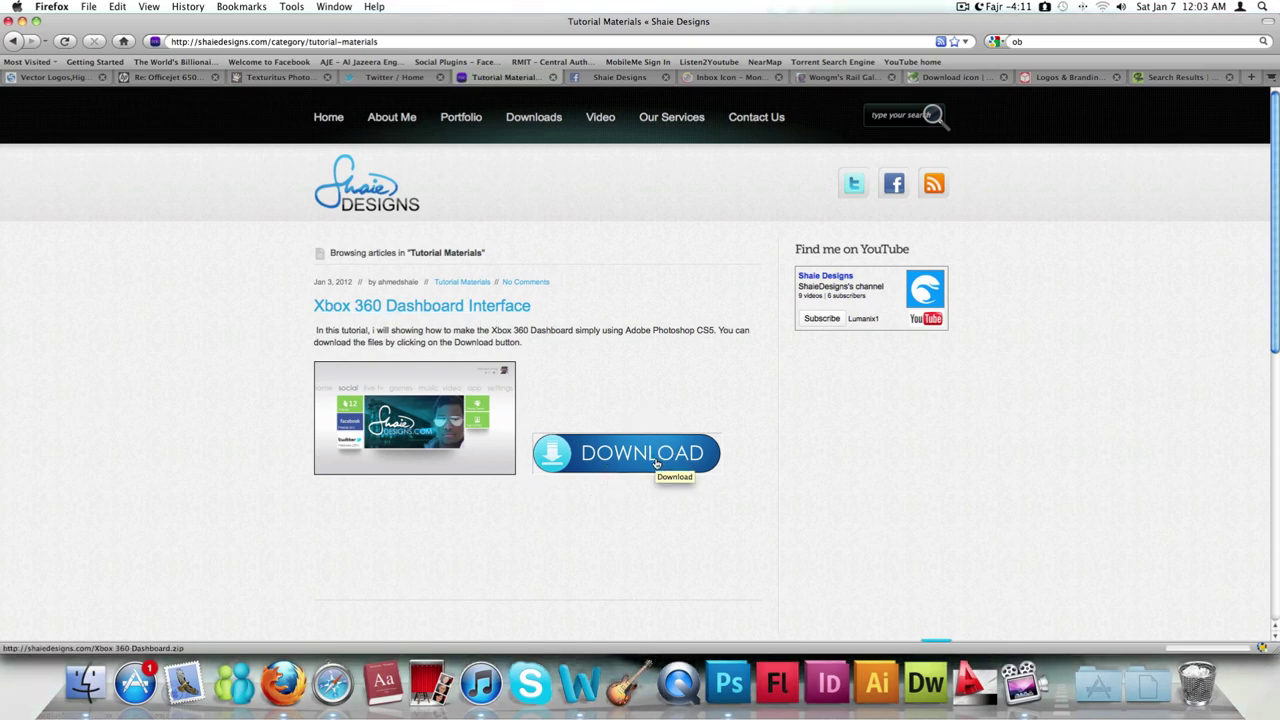
left_click(735, 374)
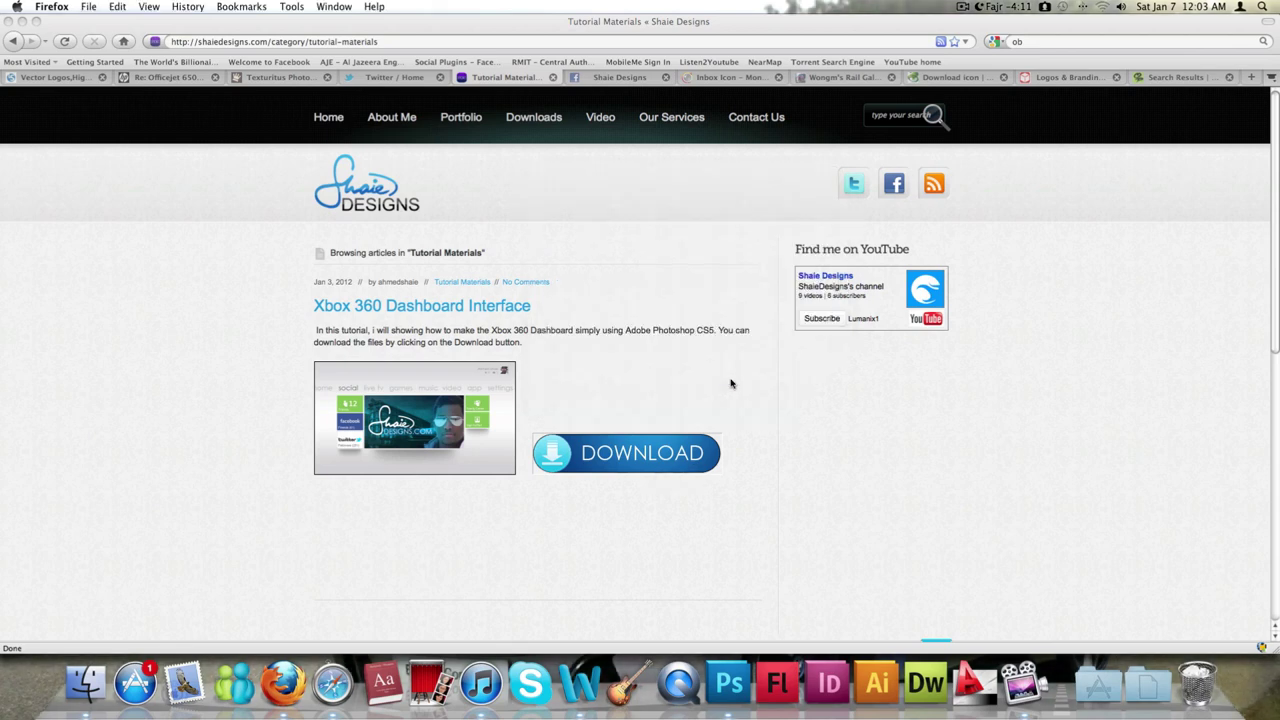
left_click(366, 190)
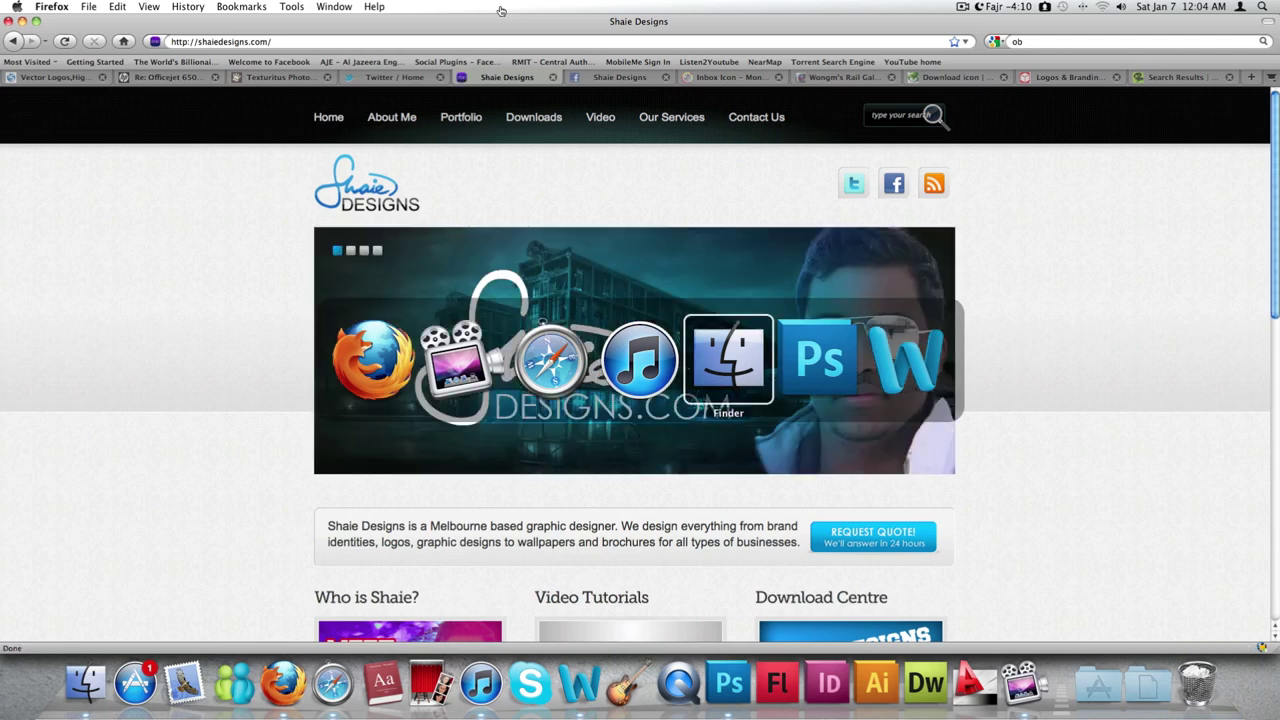
key("super+Tab")
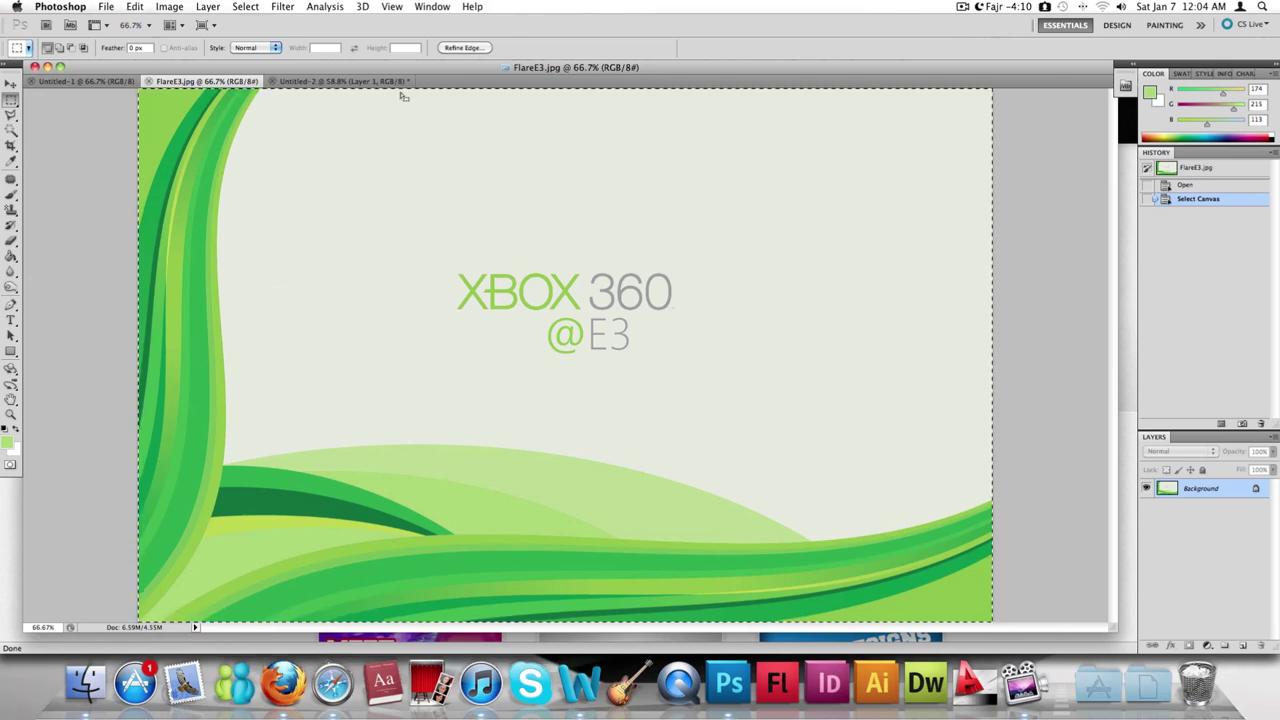
key("super+b")
key("Escape")
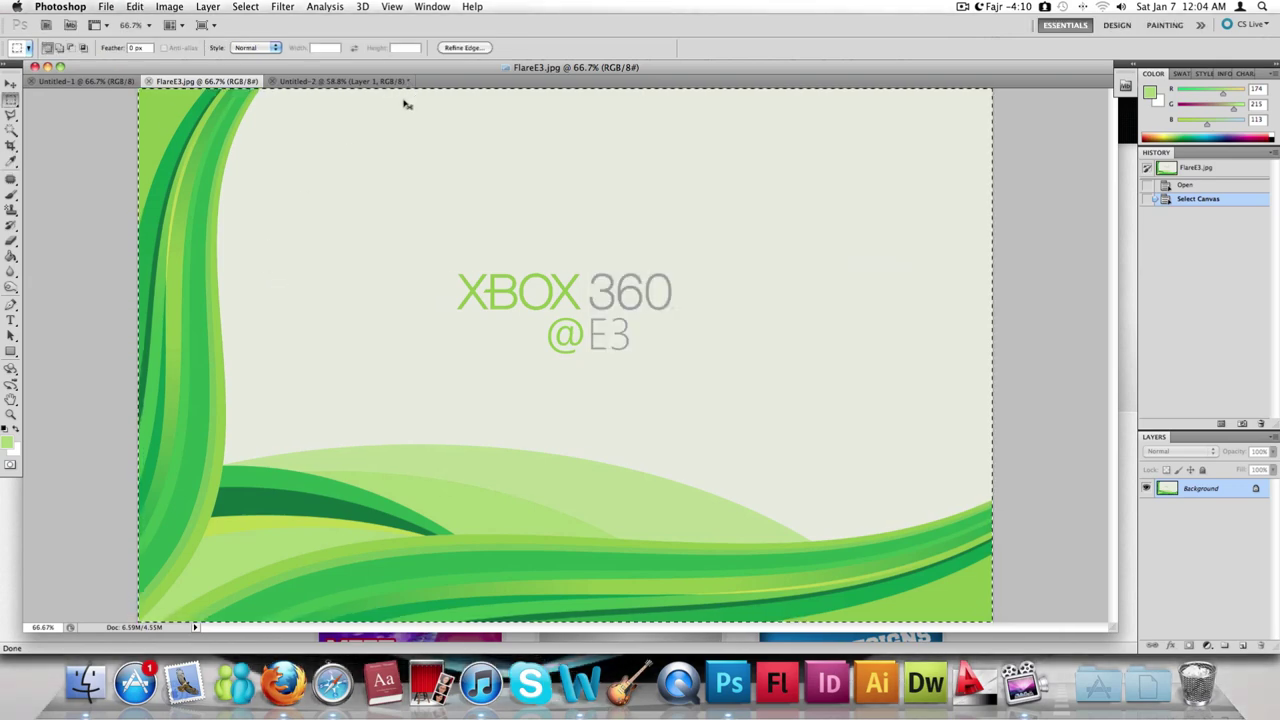
key("super+n")
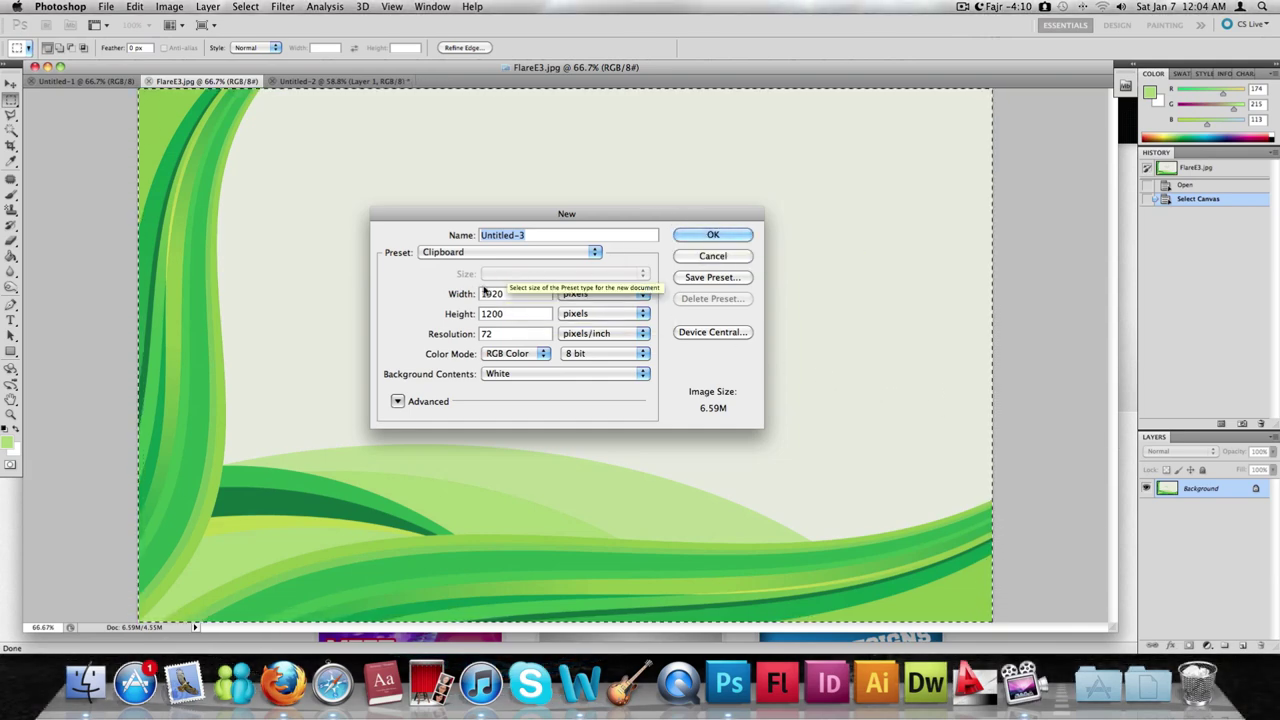
double_click(489, 293)
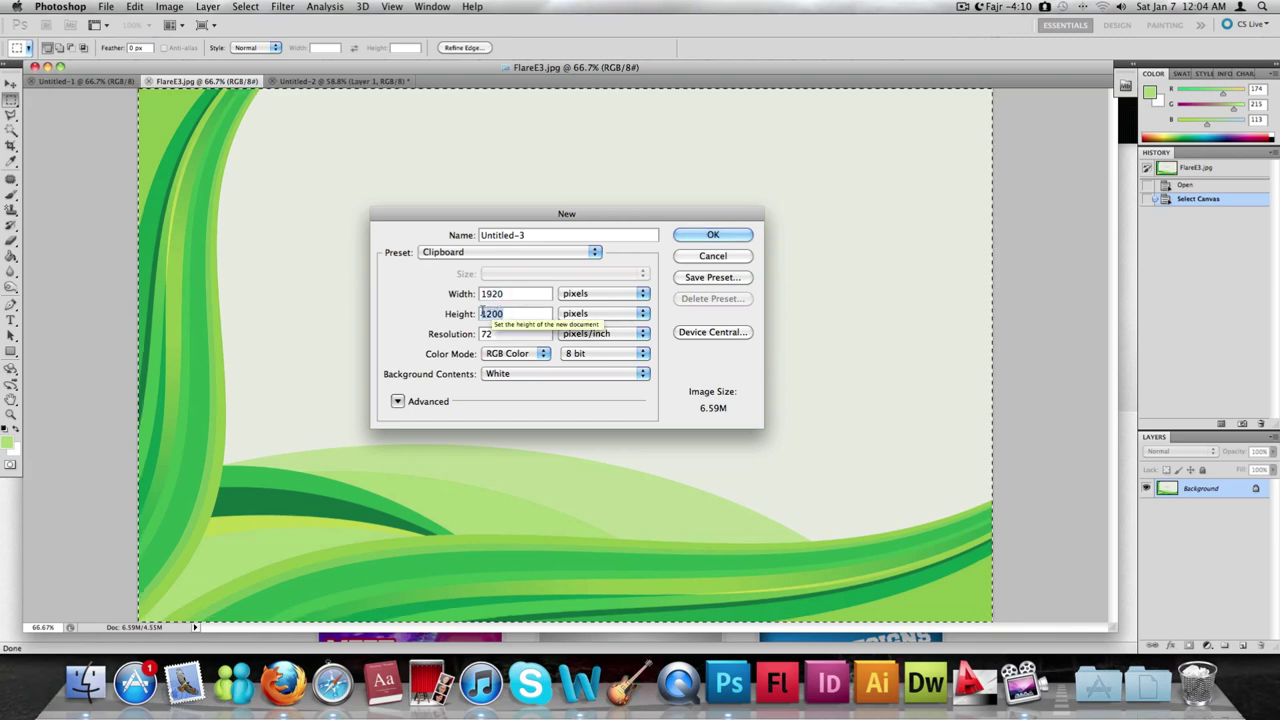
left_click(711, 238)
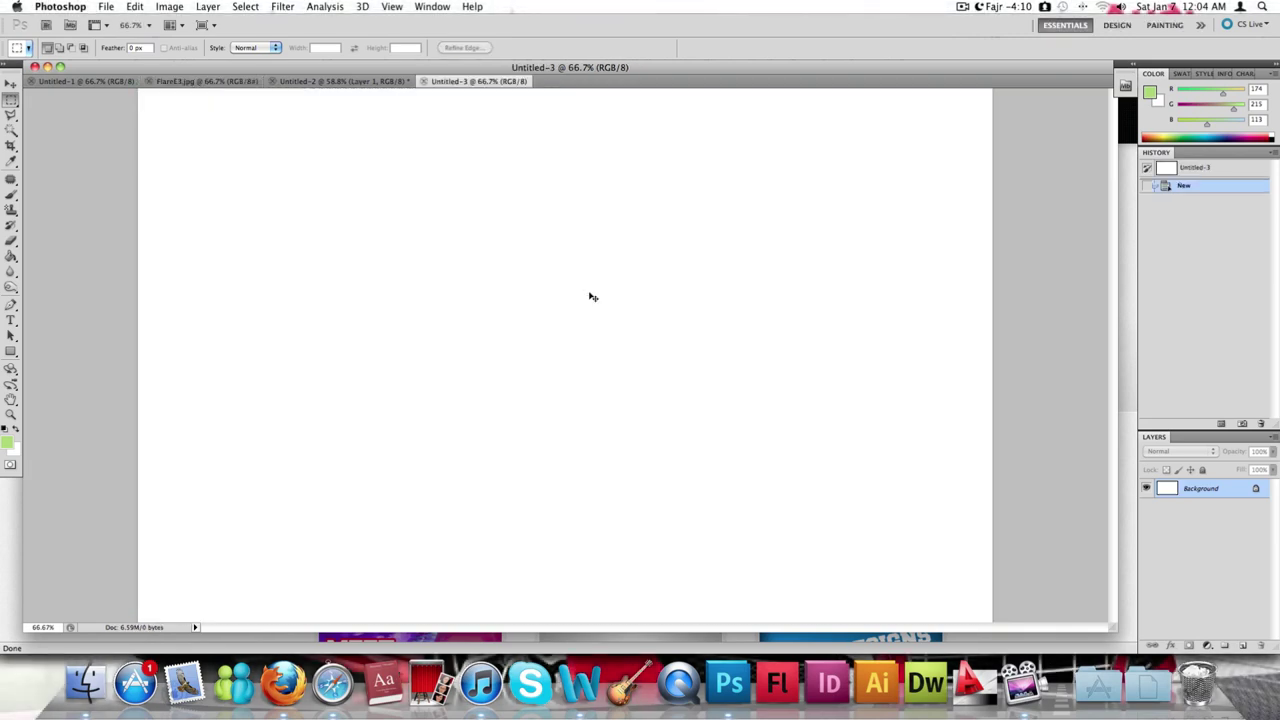
key("super+v")
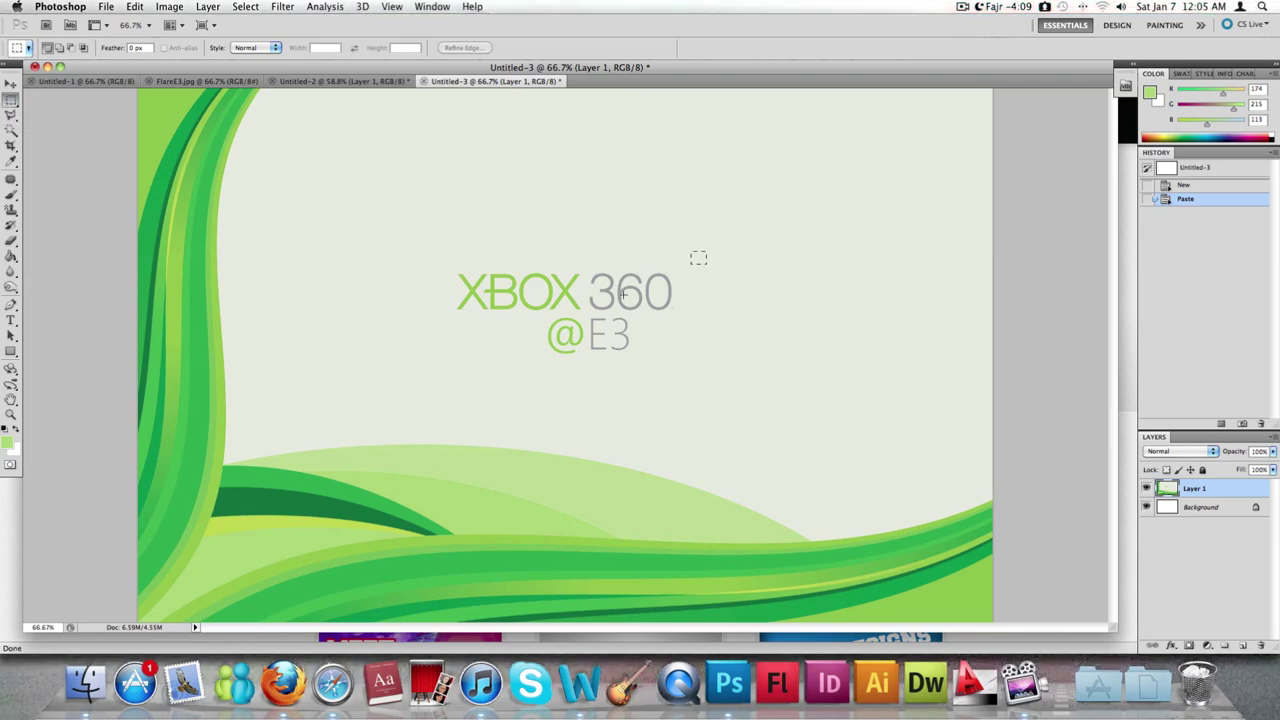
left_click_drag(690, 266, 370, 378)
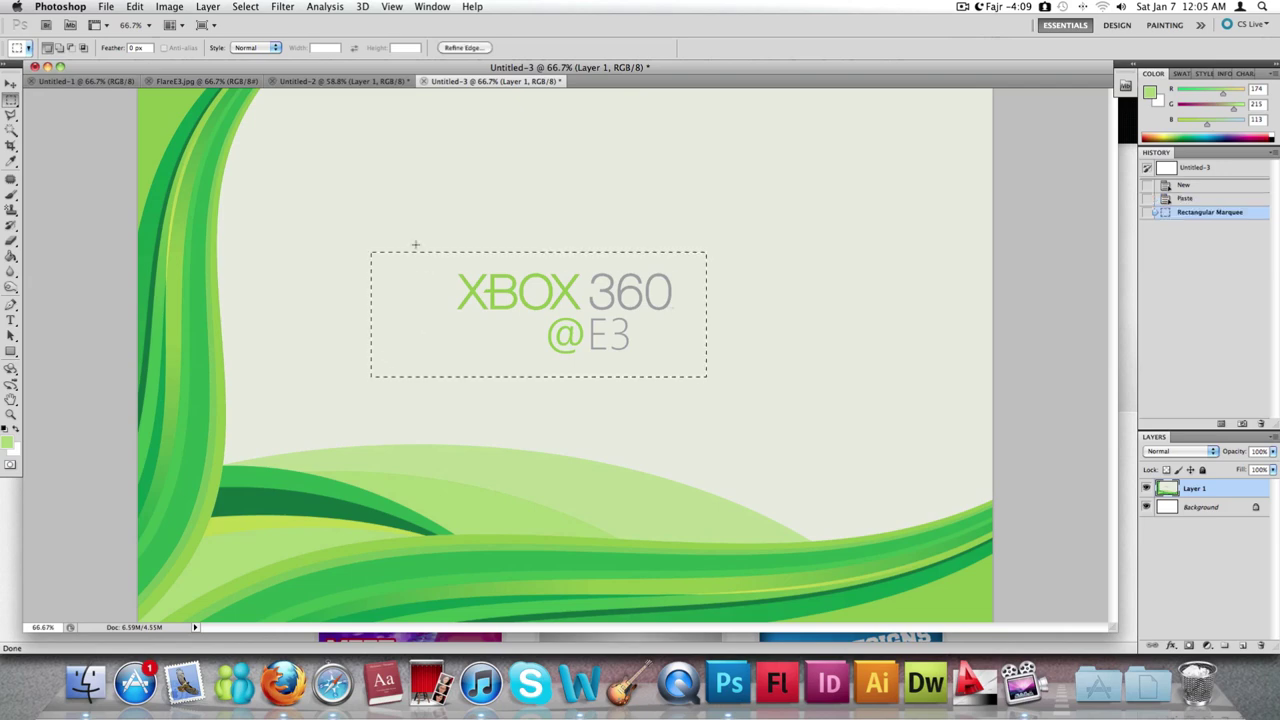
key("Delete")
key("super+d")
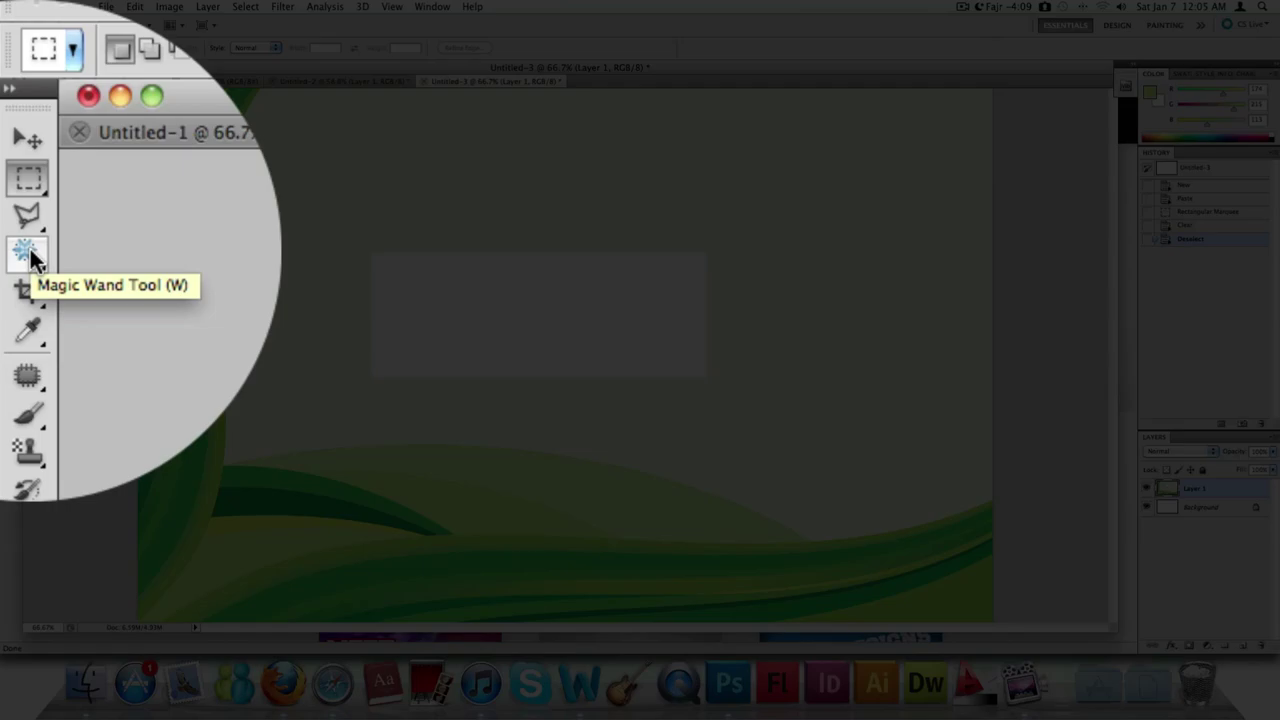
Magic Wand the pale grey background and delete it, leaving white behind the swooshes
left_click(11, 131)
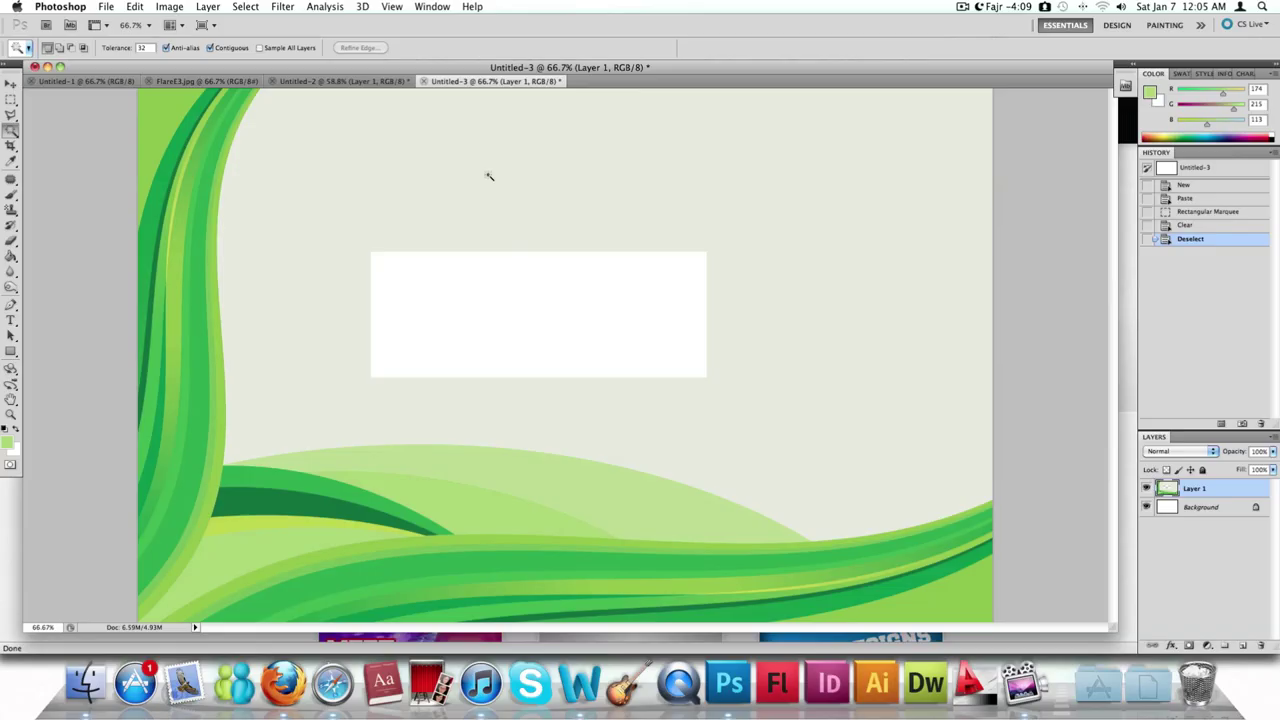
left_click(489, 177)
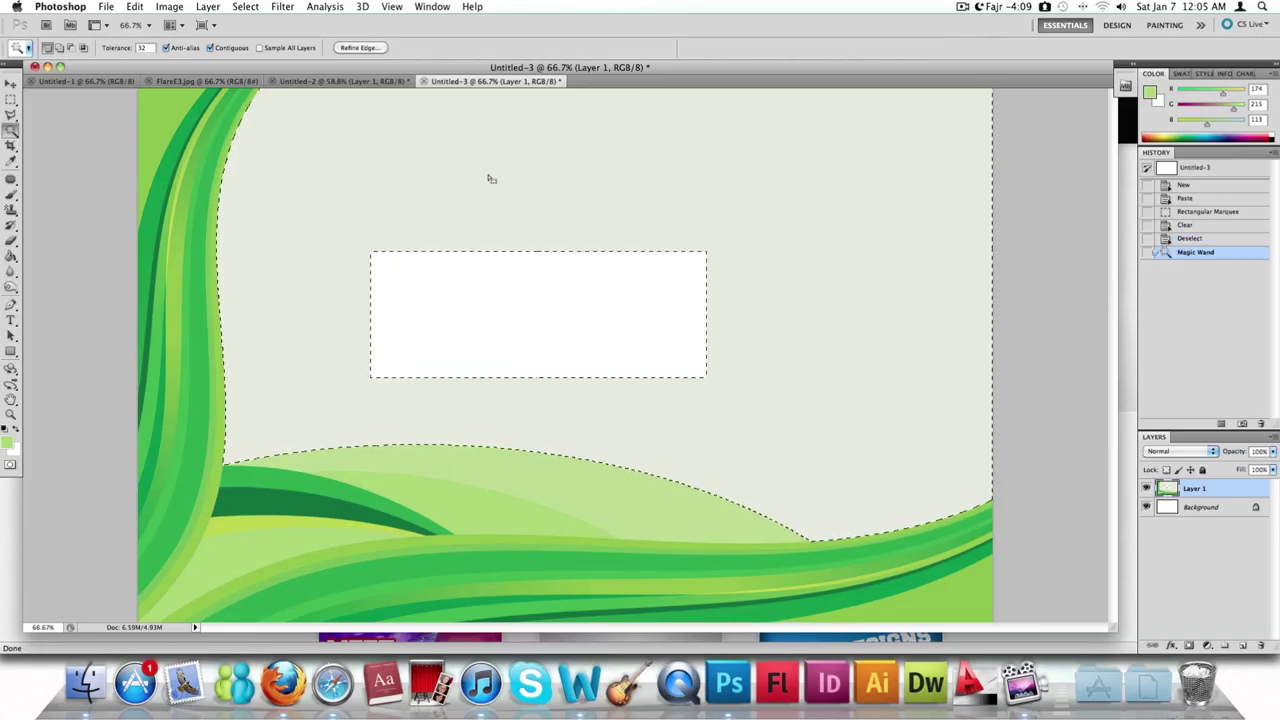
key("Delete")
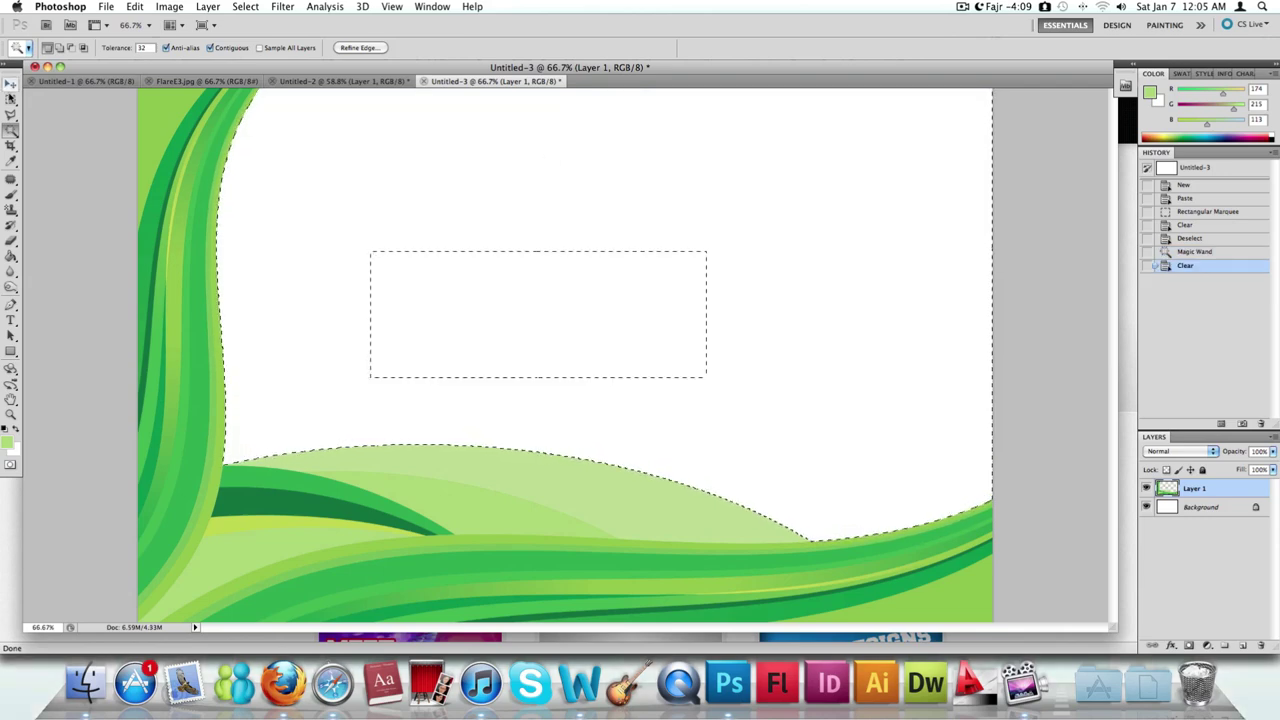
key("m")
key("super+d")
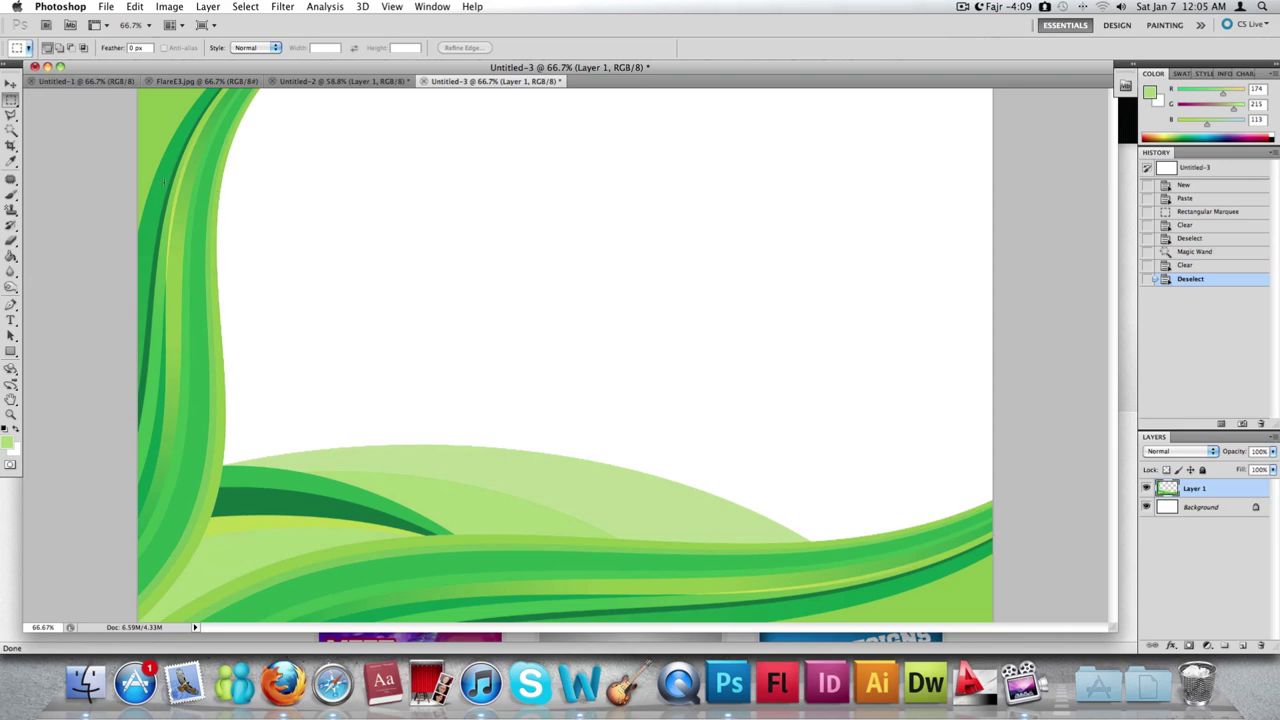
Dismiss Match Color, then open Image > Adjustments > Replace Color on Layer 1
left_click(247, 8)
mouse_move(197, 8)
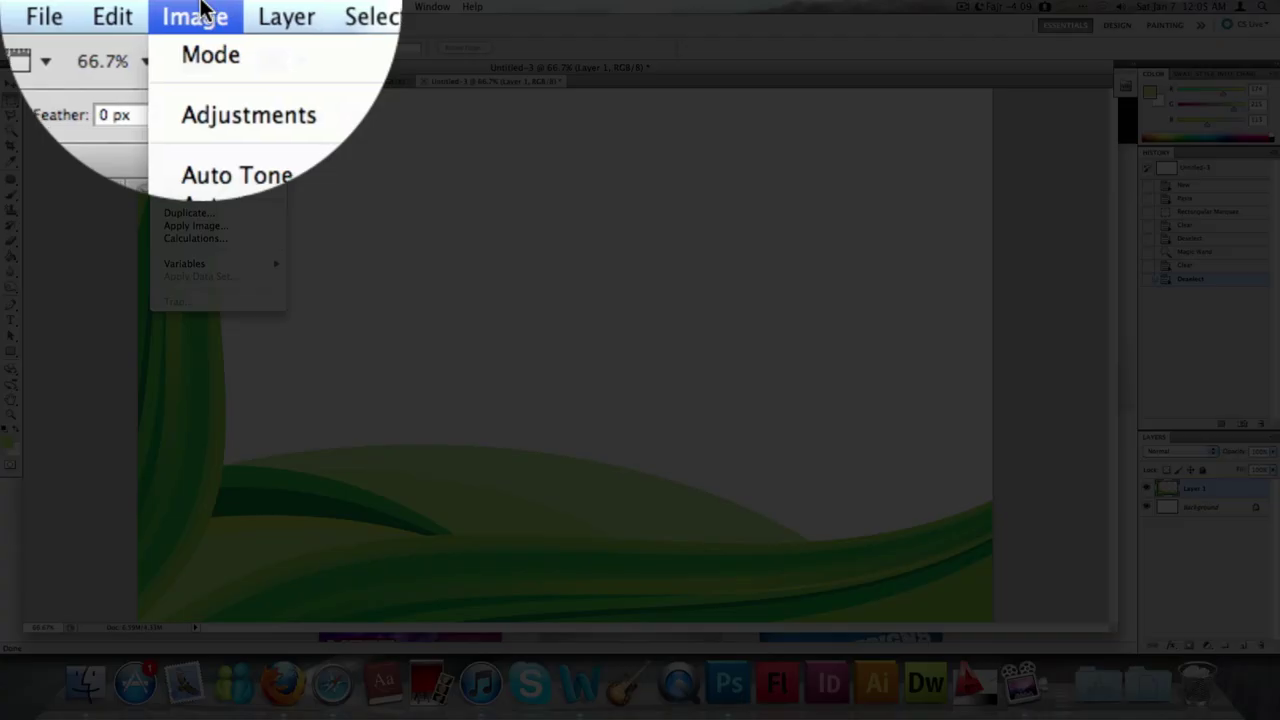
mouse_move(240, 115)
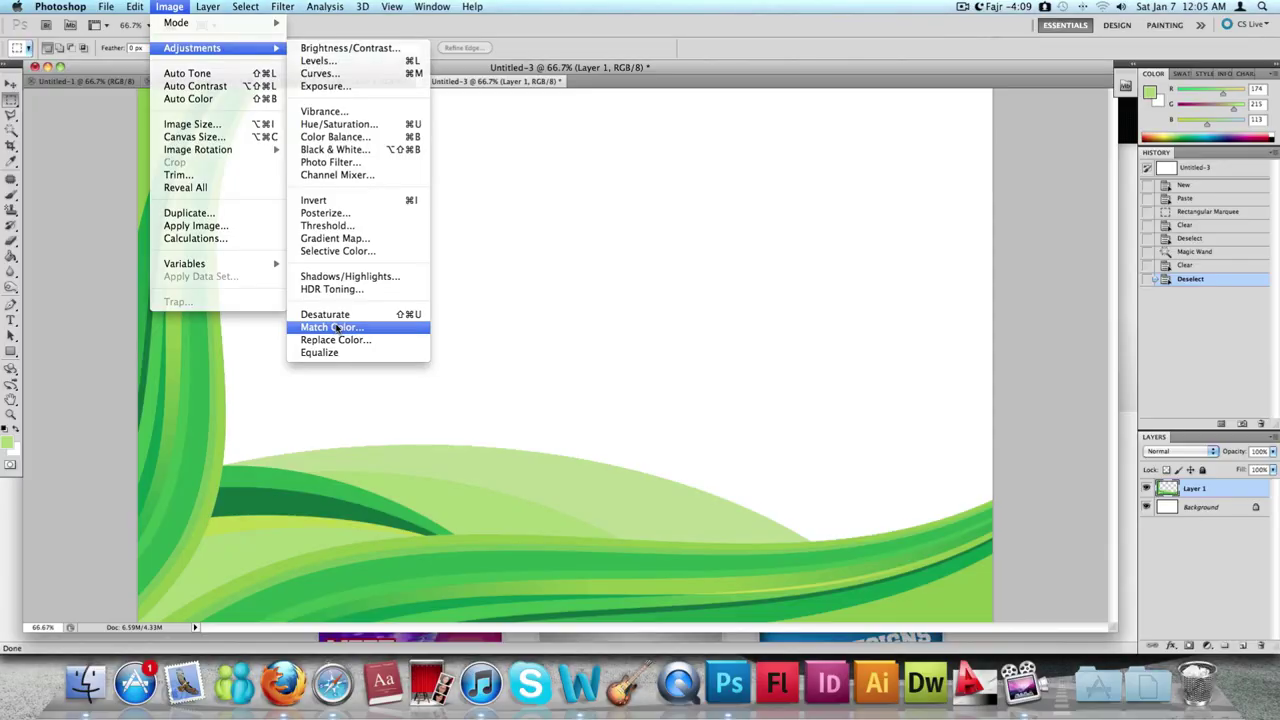
left_click(336, 327)
left_click(758, 165)
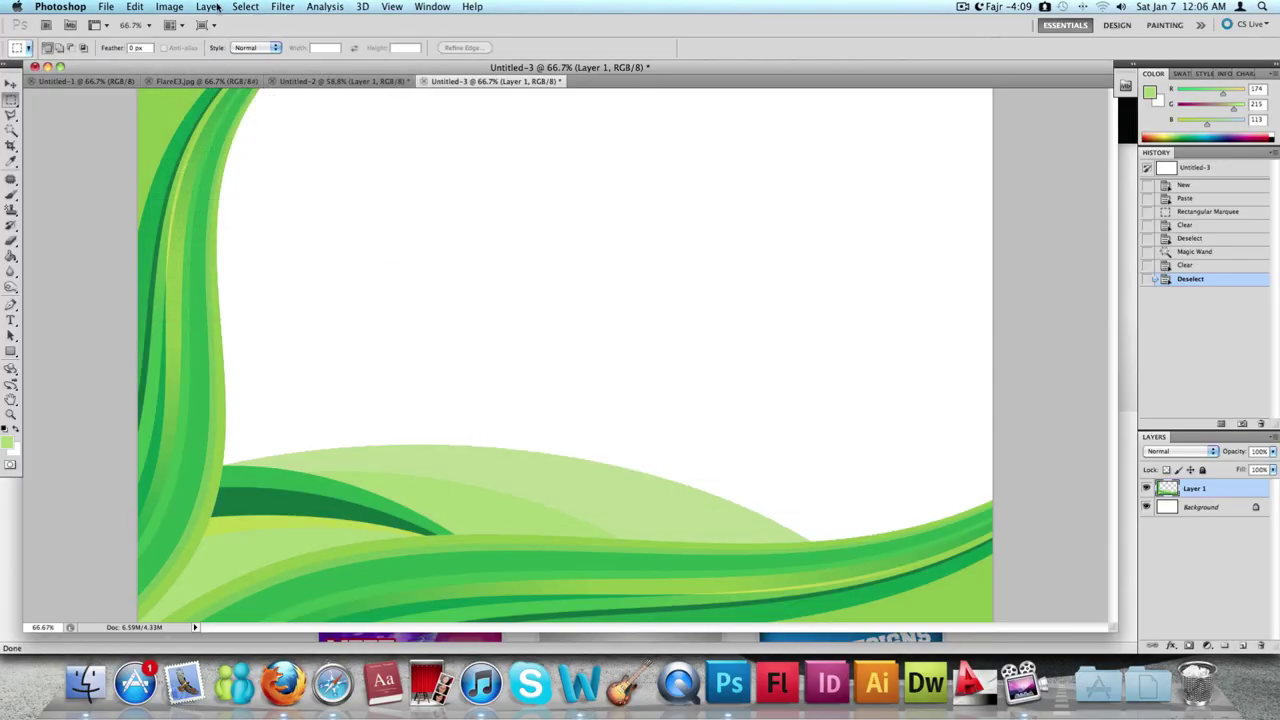
left_click(169, 6)
mouse_move(278, 49)
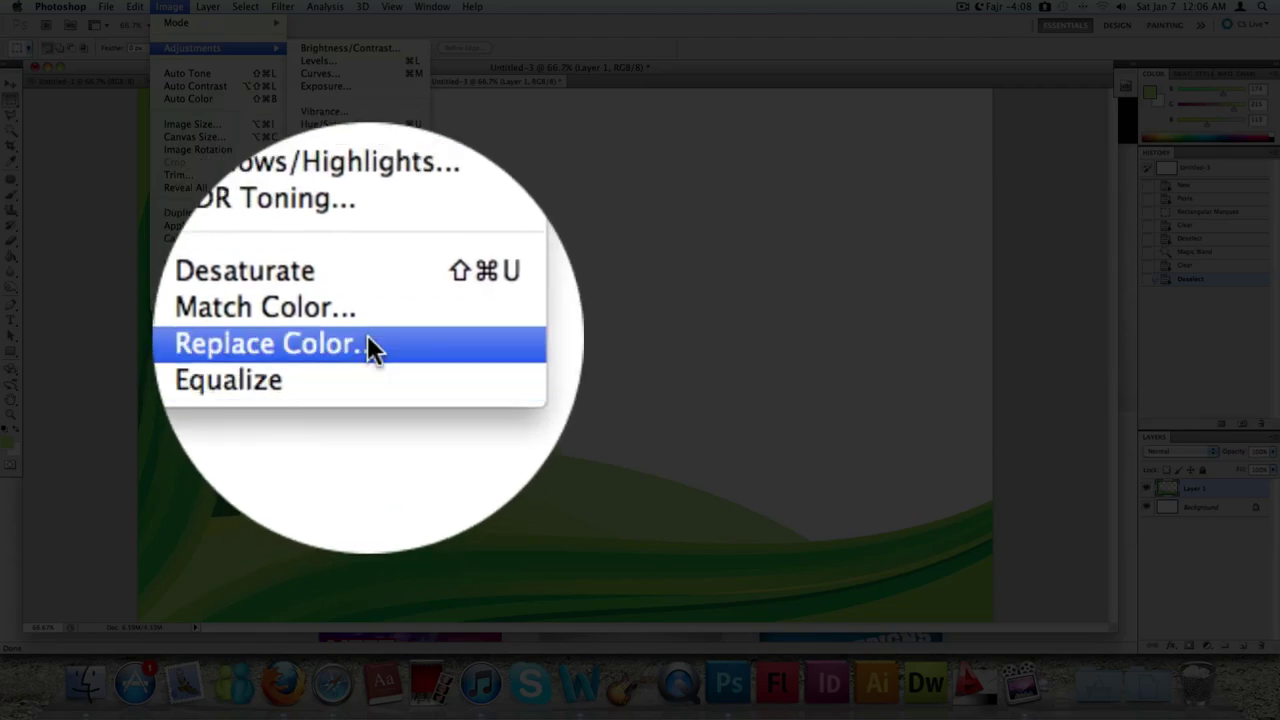
left_click(367, 337)
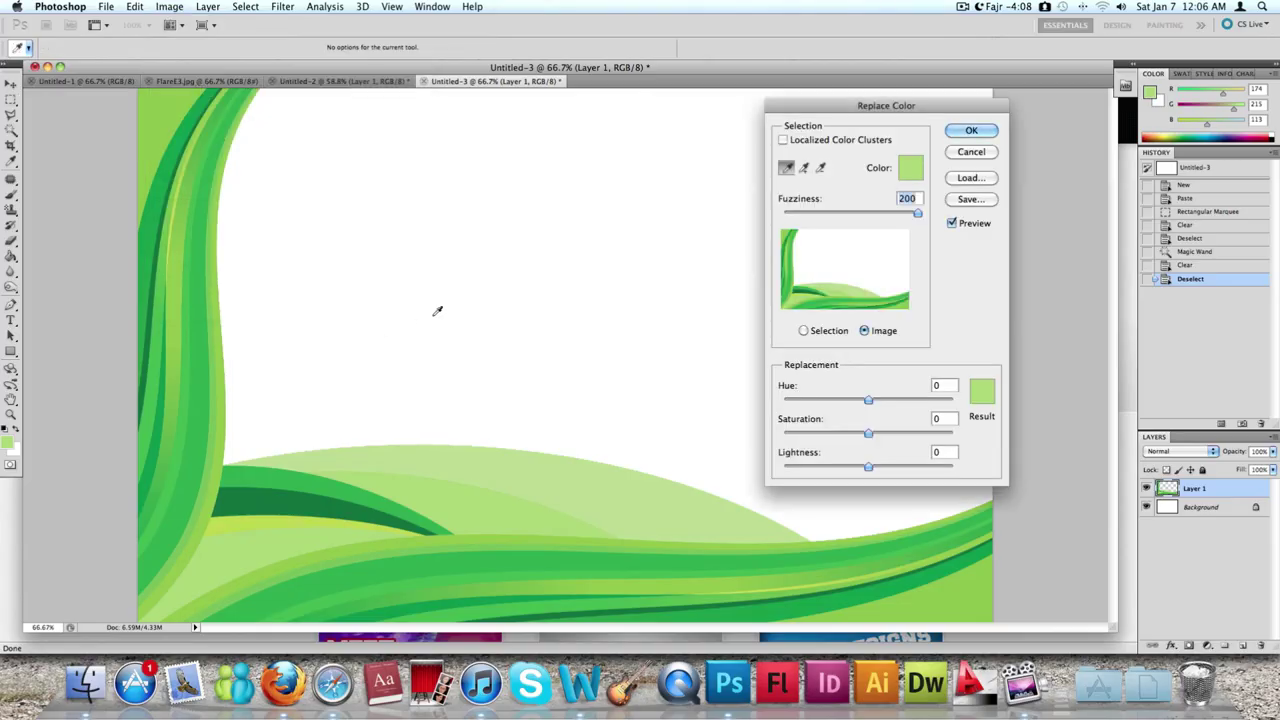
Sample the medium green swoosh band and set the Replace Color target to 0e723c
left_click(355, 566)
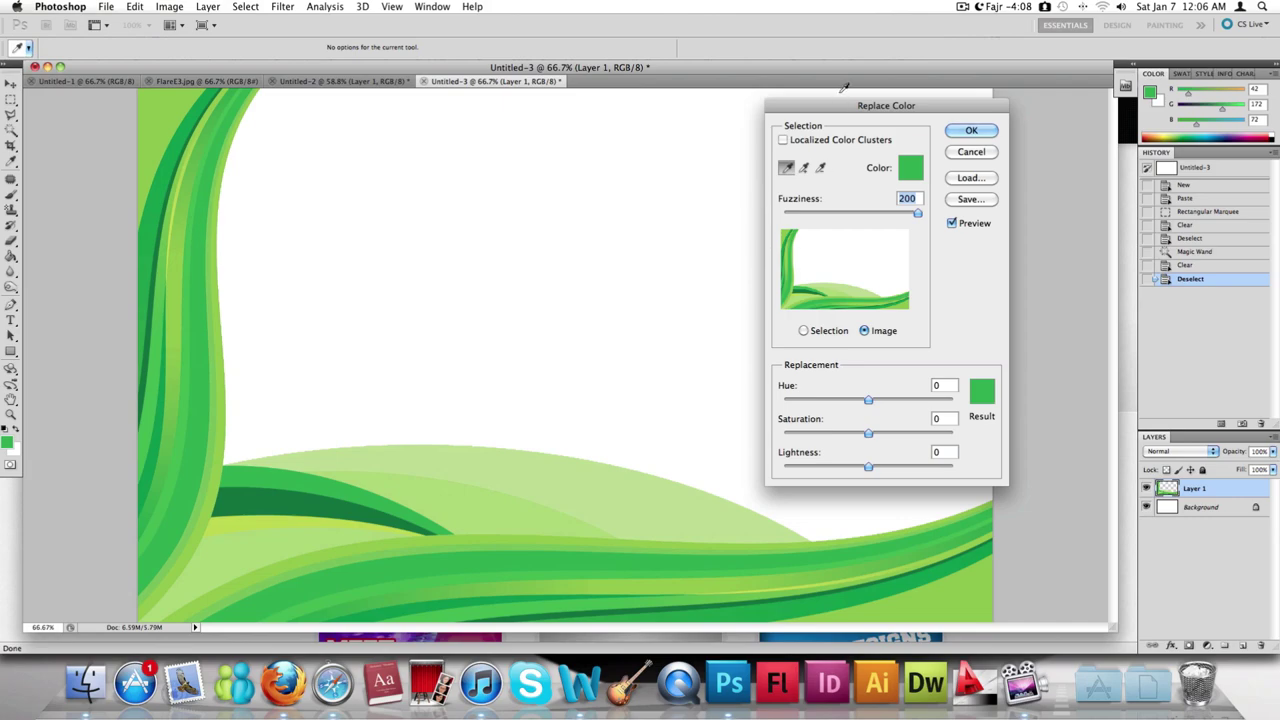
left_click_drag(838, 105, 422, 125)
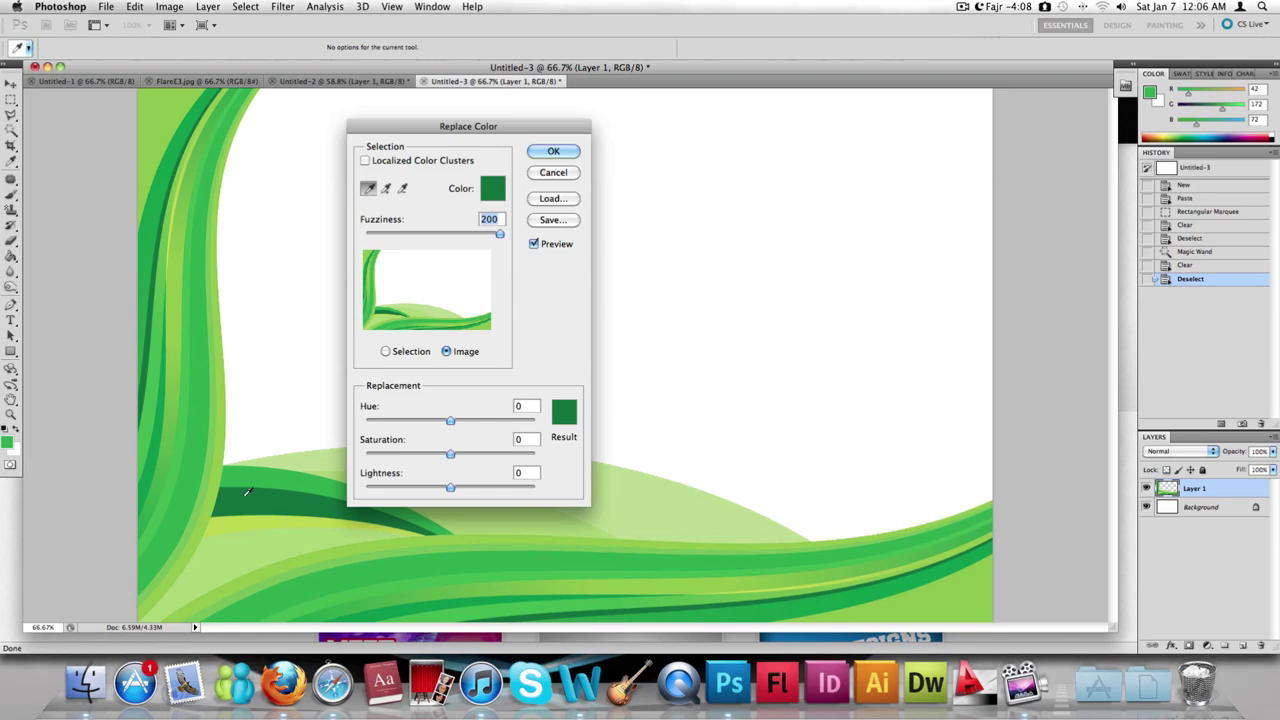
left_click(492, 190)
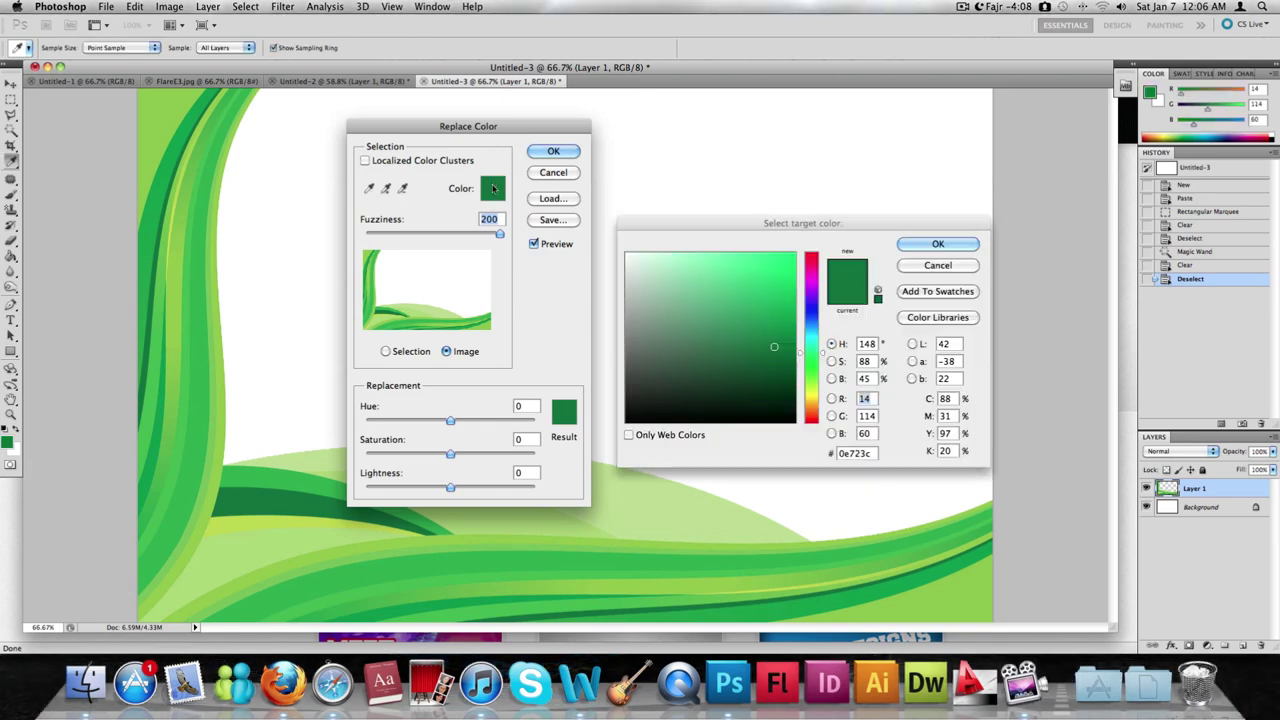
left_click(855, 453)
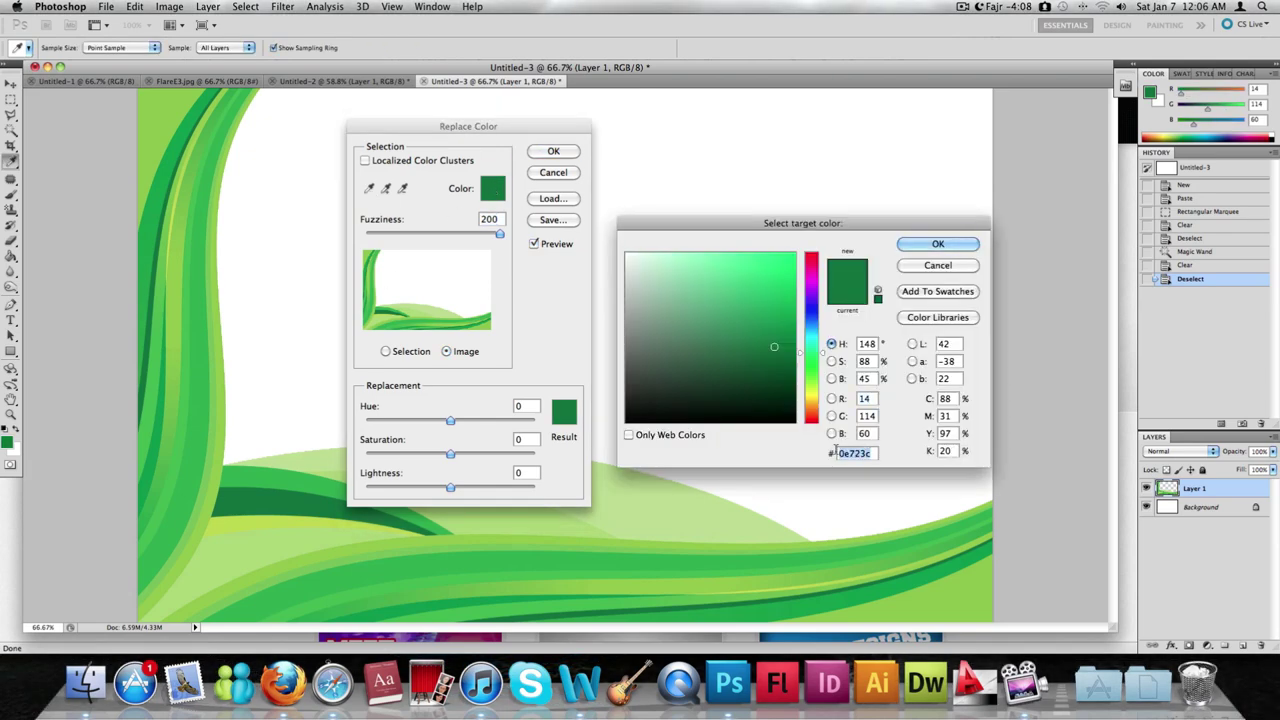
left_click(938, 244)
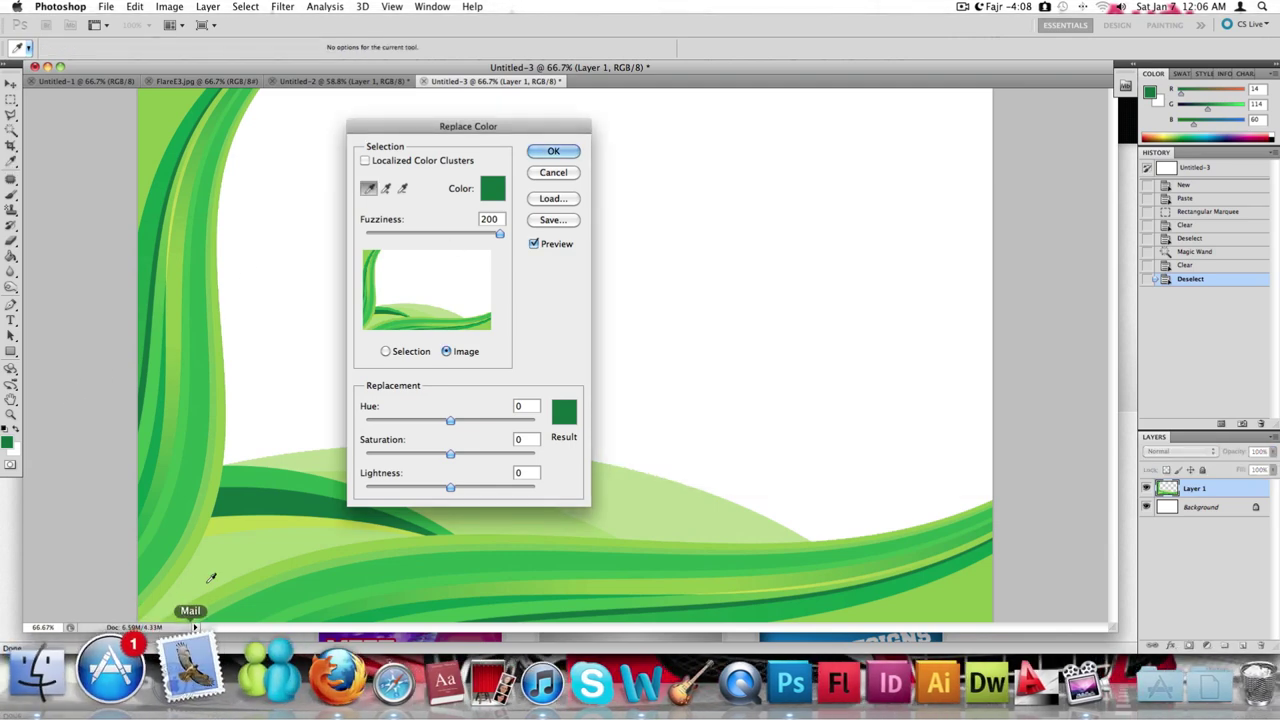
Resample the light green, set the target colour to aed771, and apply Replace Color
left_click(220, 532)
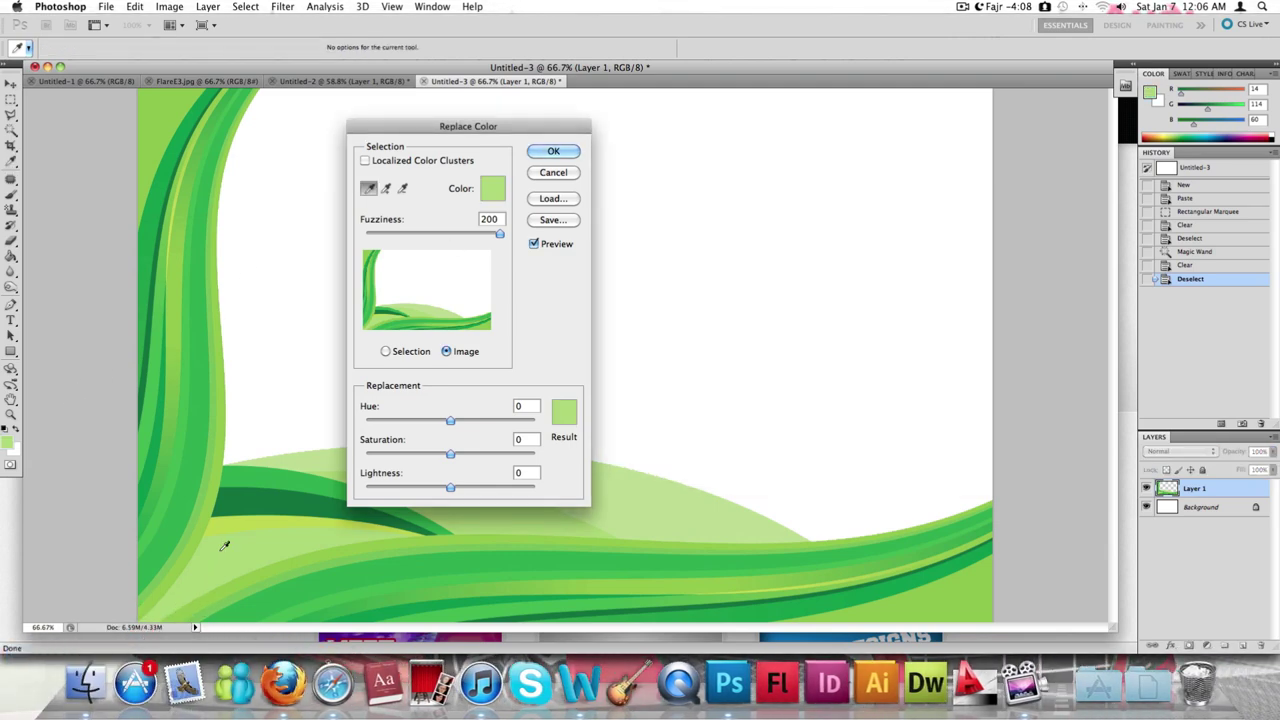
left_click(492, 188)
left_click(858, 453)
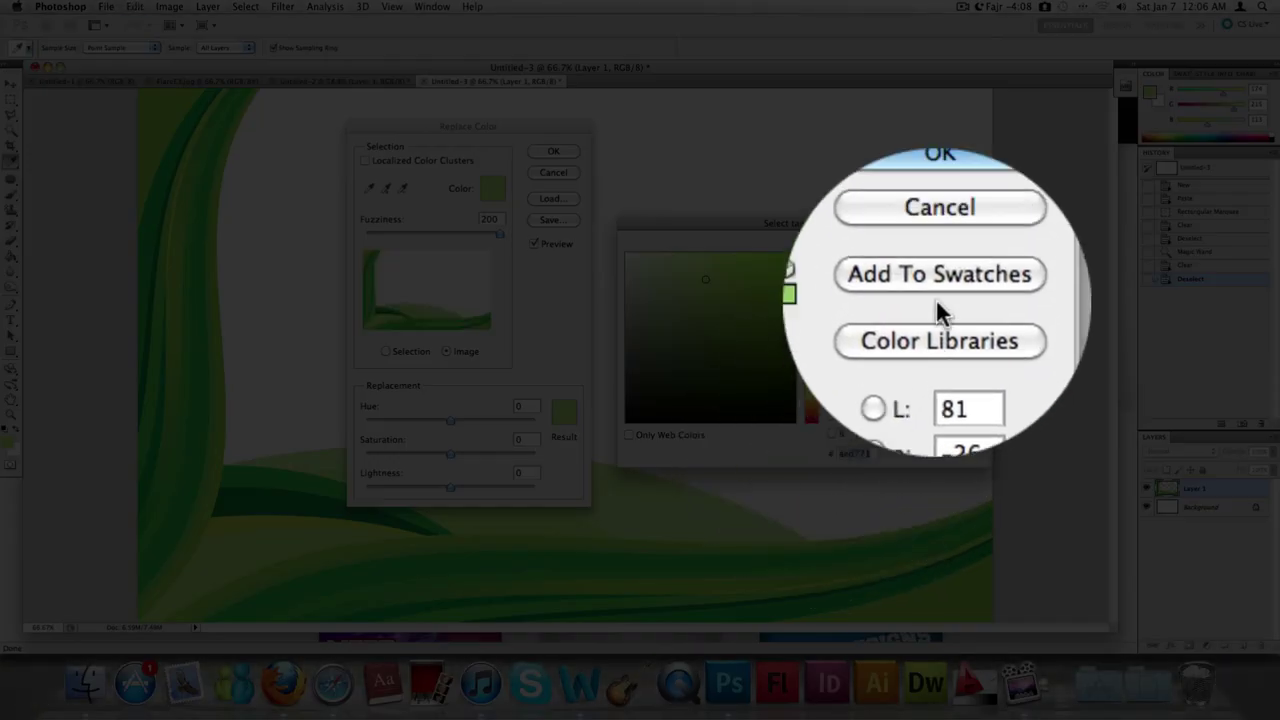
left_click(937, 244)
left_click(553, 151)
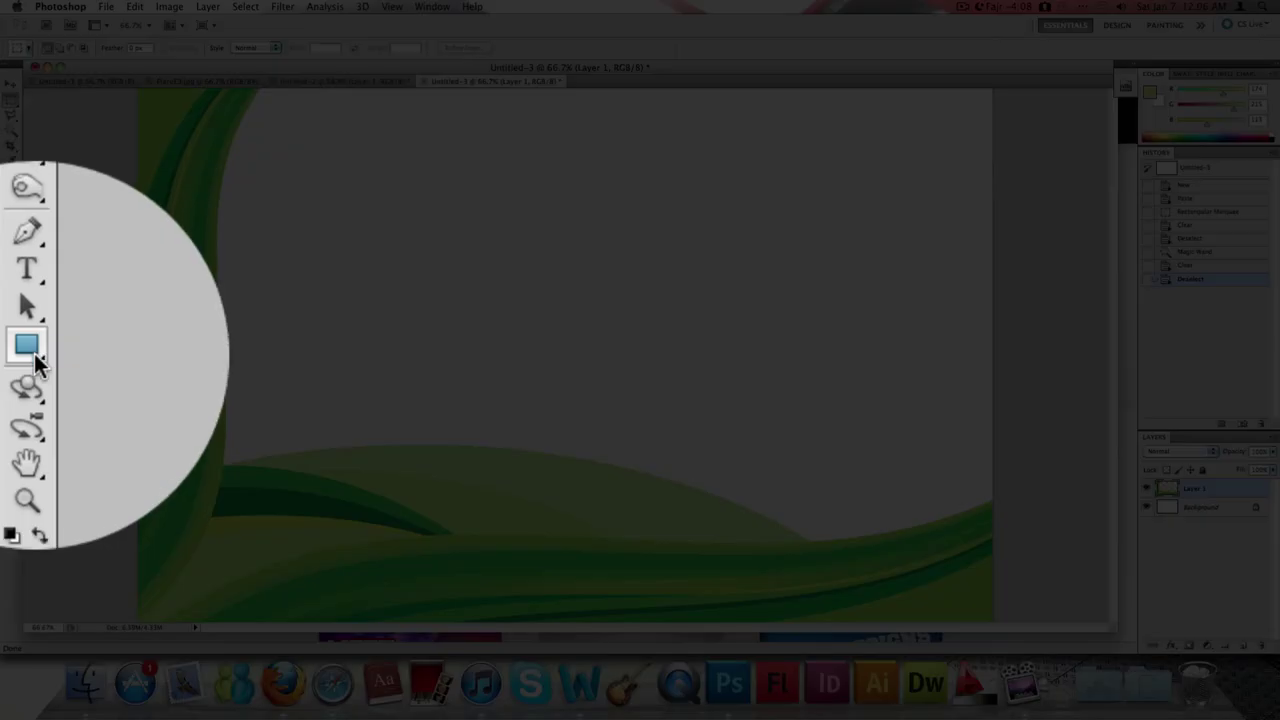
Choose the Ellipse Tool from the shape tools flyout
left_click(34, 353)
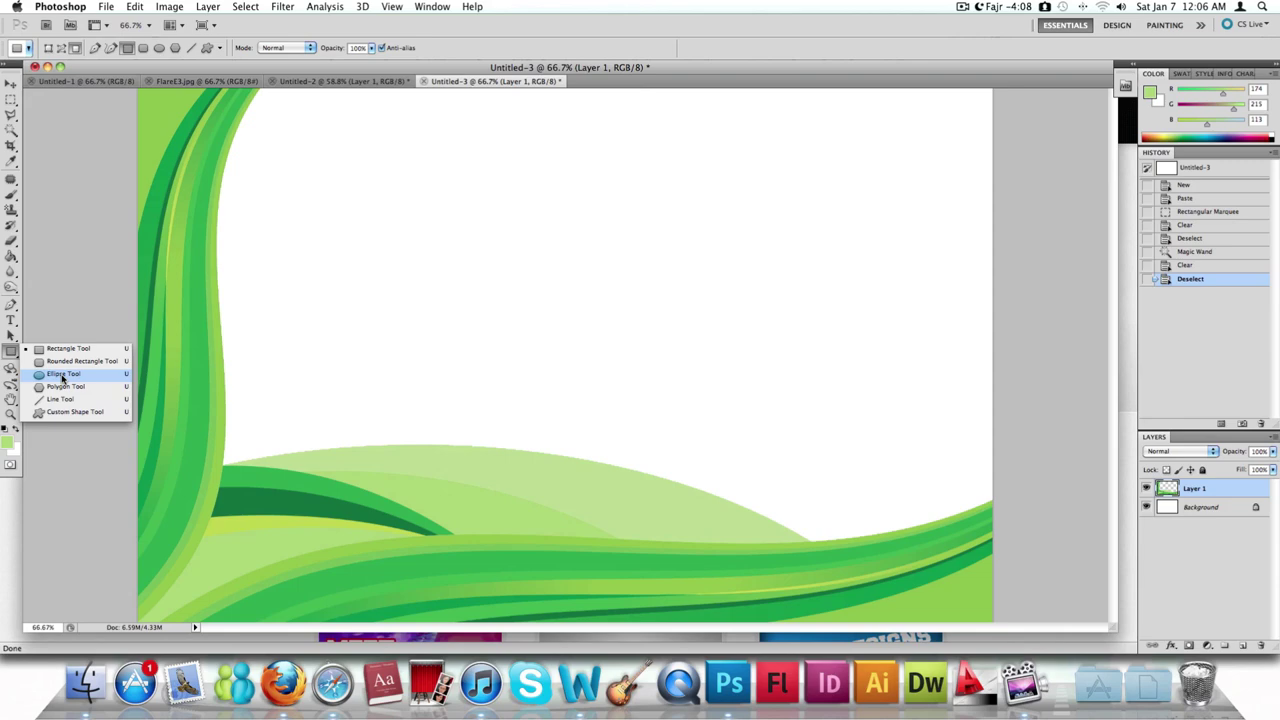
left_click(62, 374)
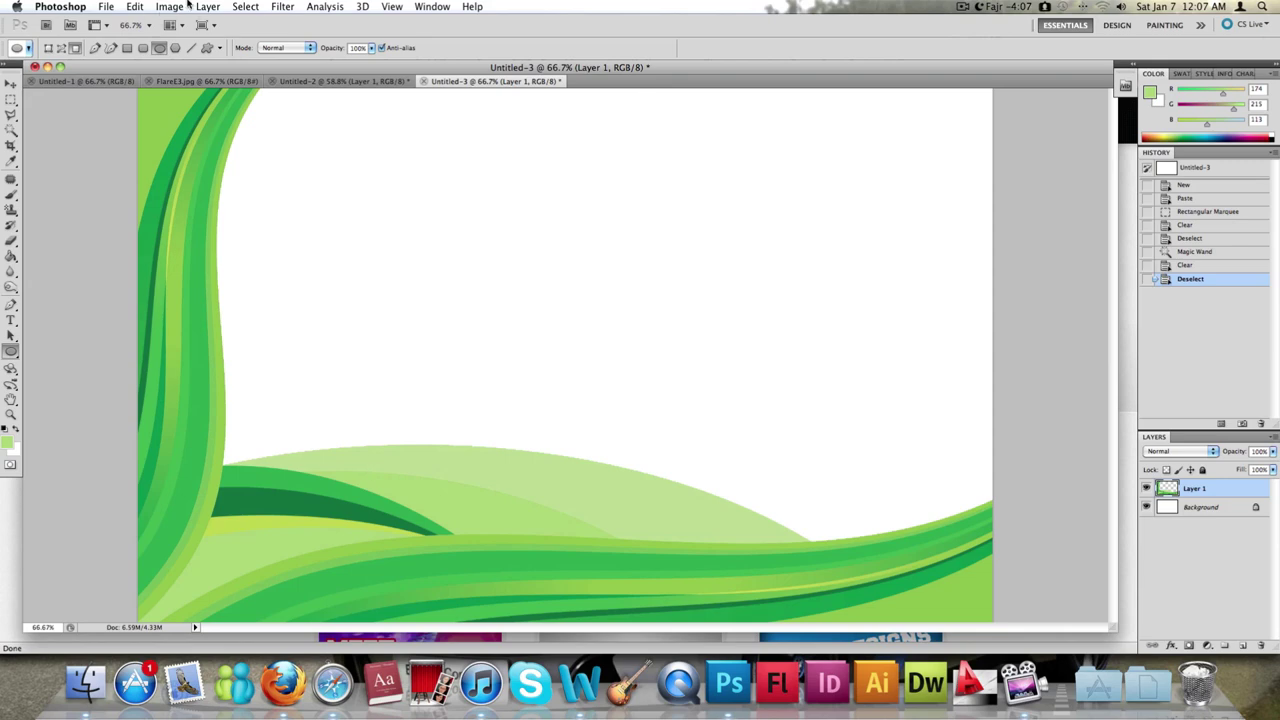
key("m")
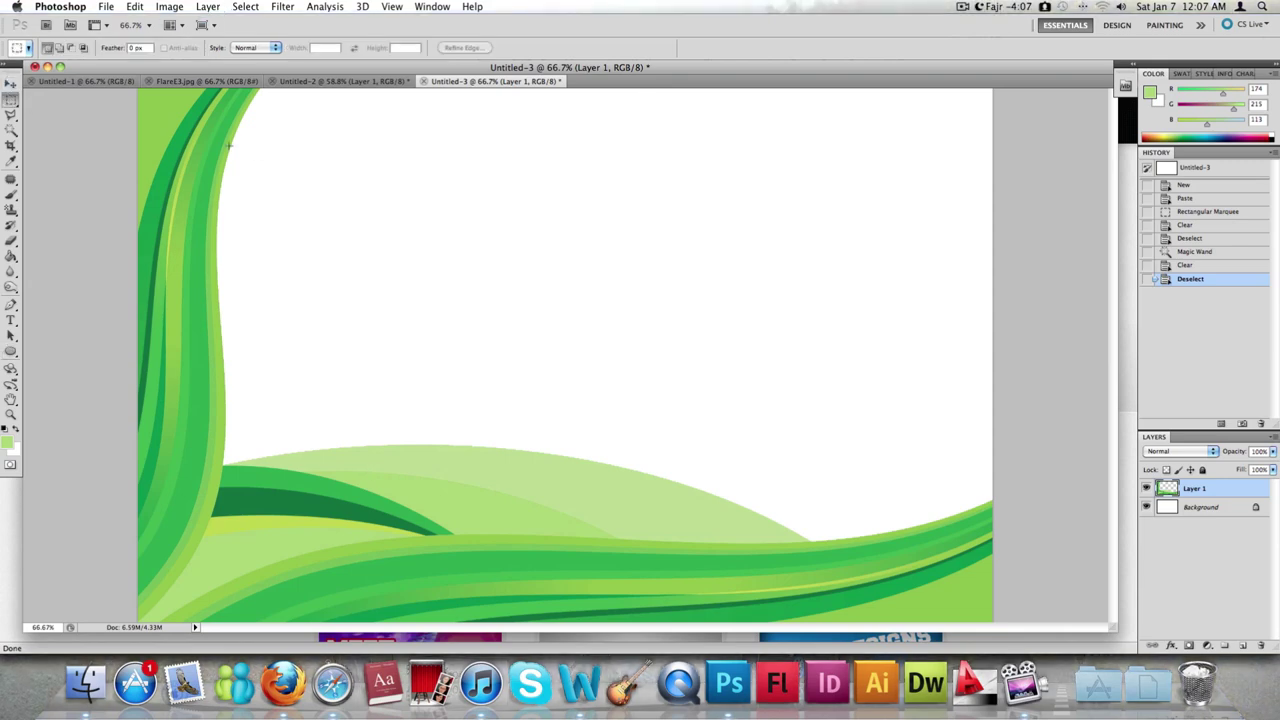
left_click(210, 6)
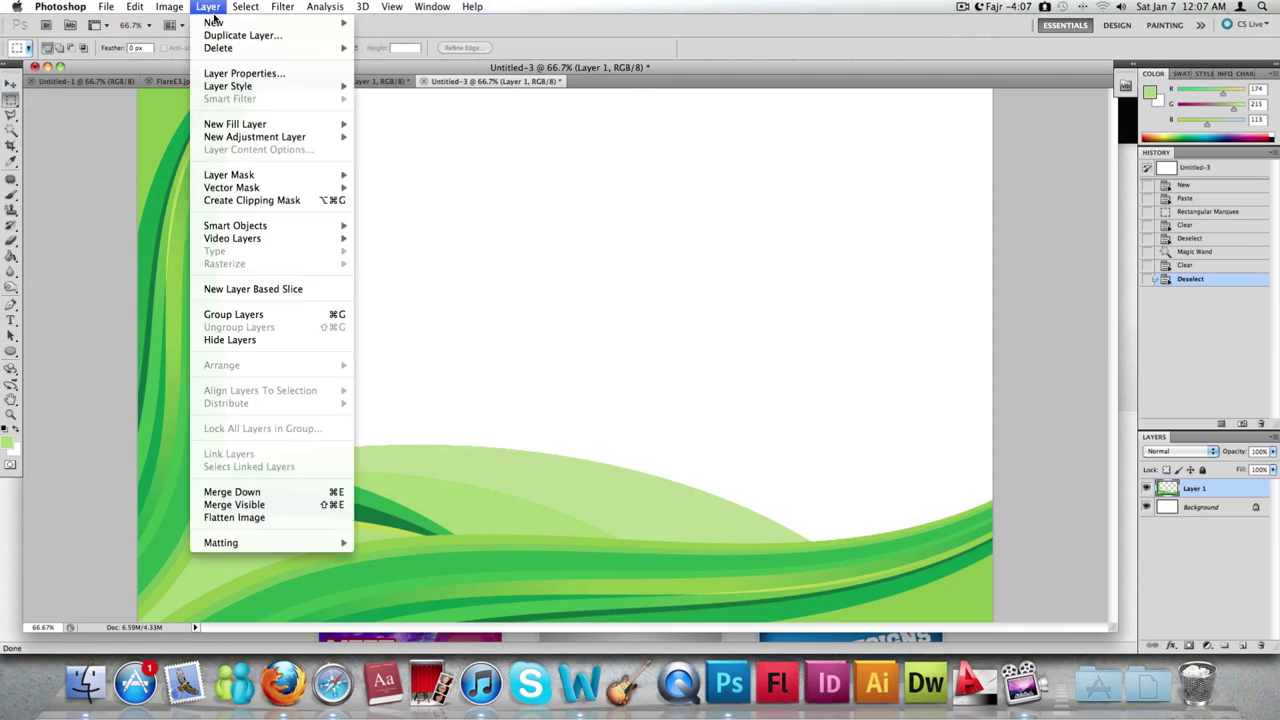
mouse_move(214, 22)
left_click(424, 27)
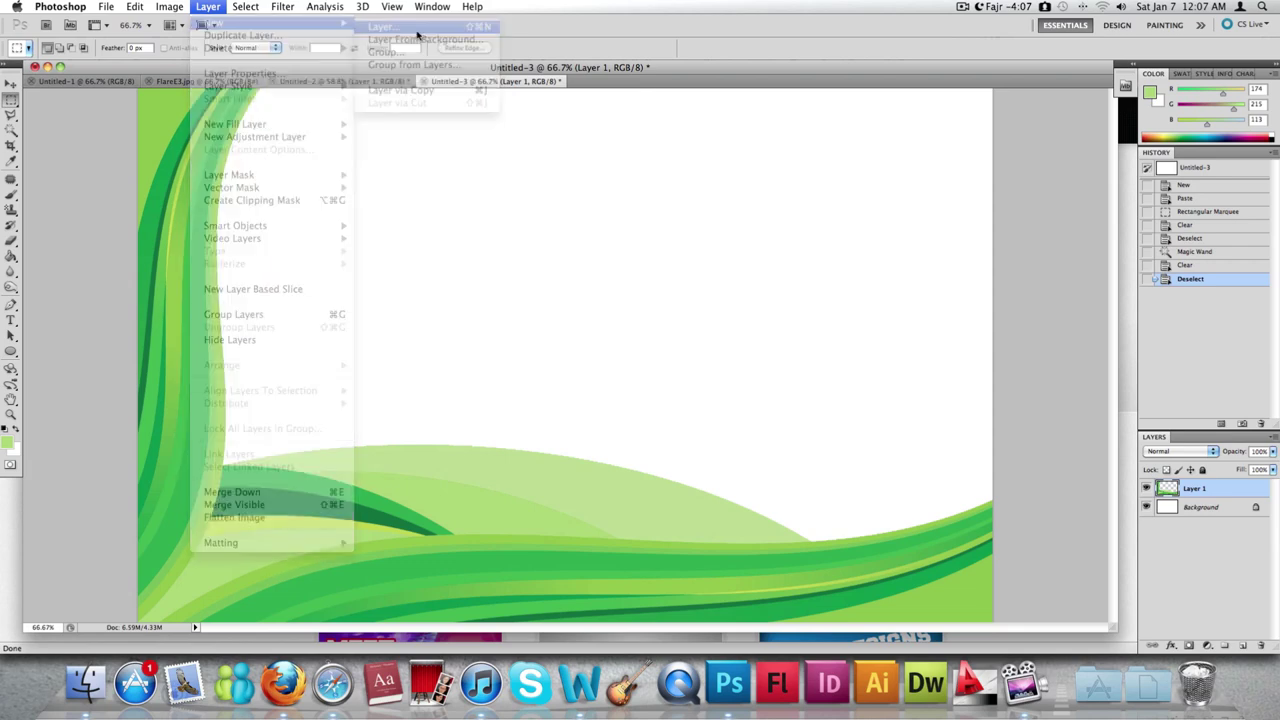
key("Return")
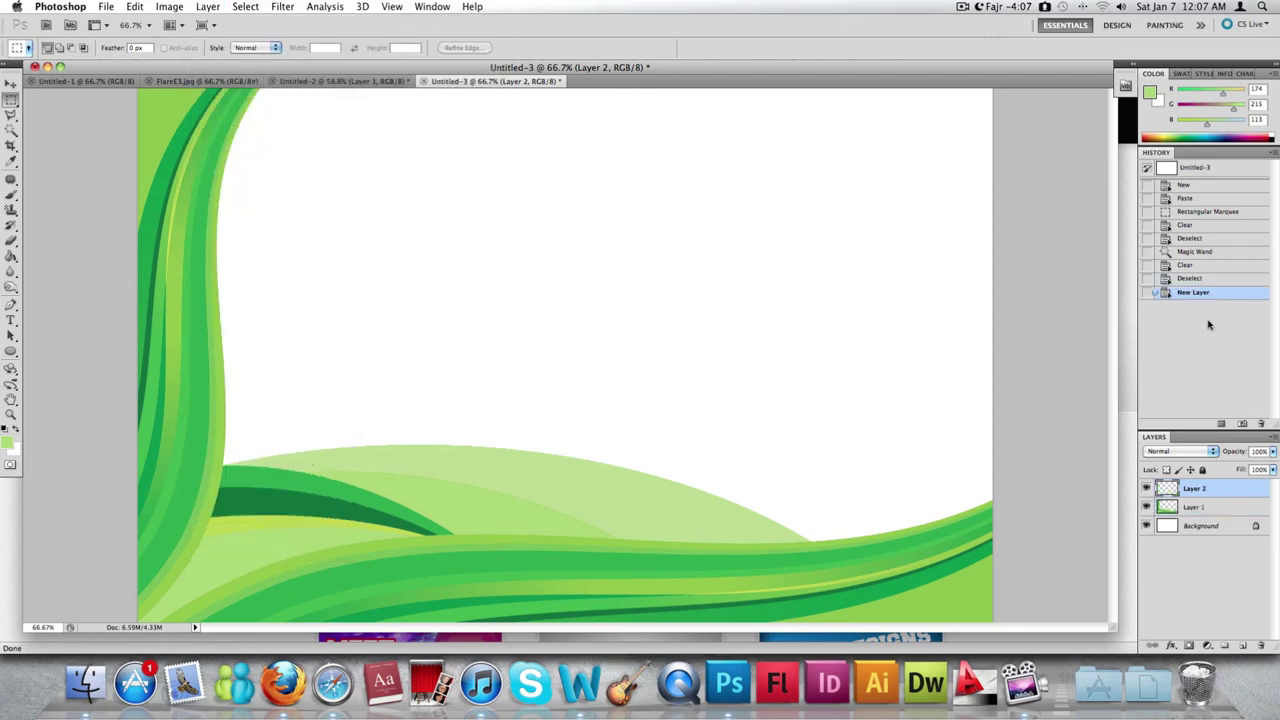
left_click(1190, 279)
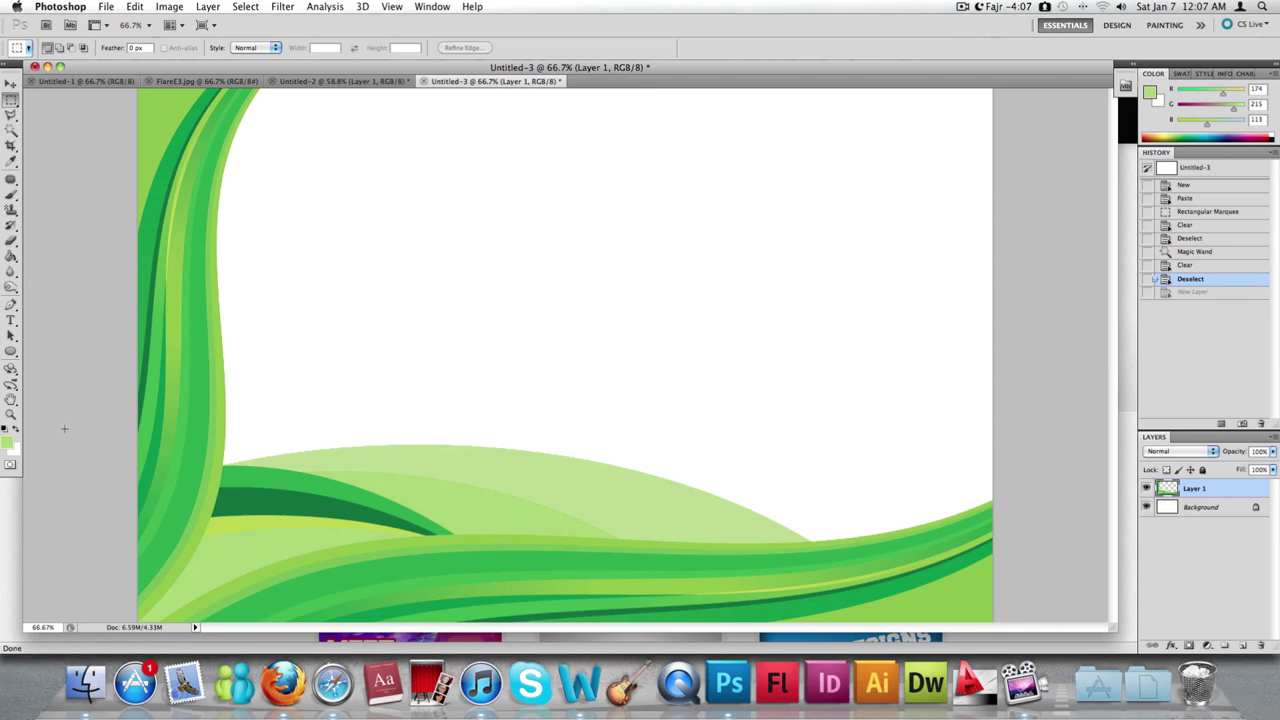
left_click(10, 349)
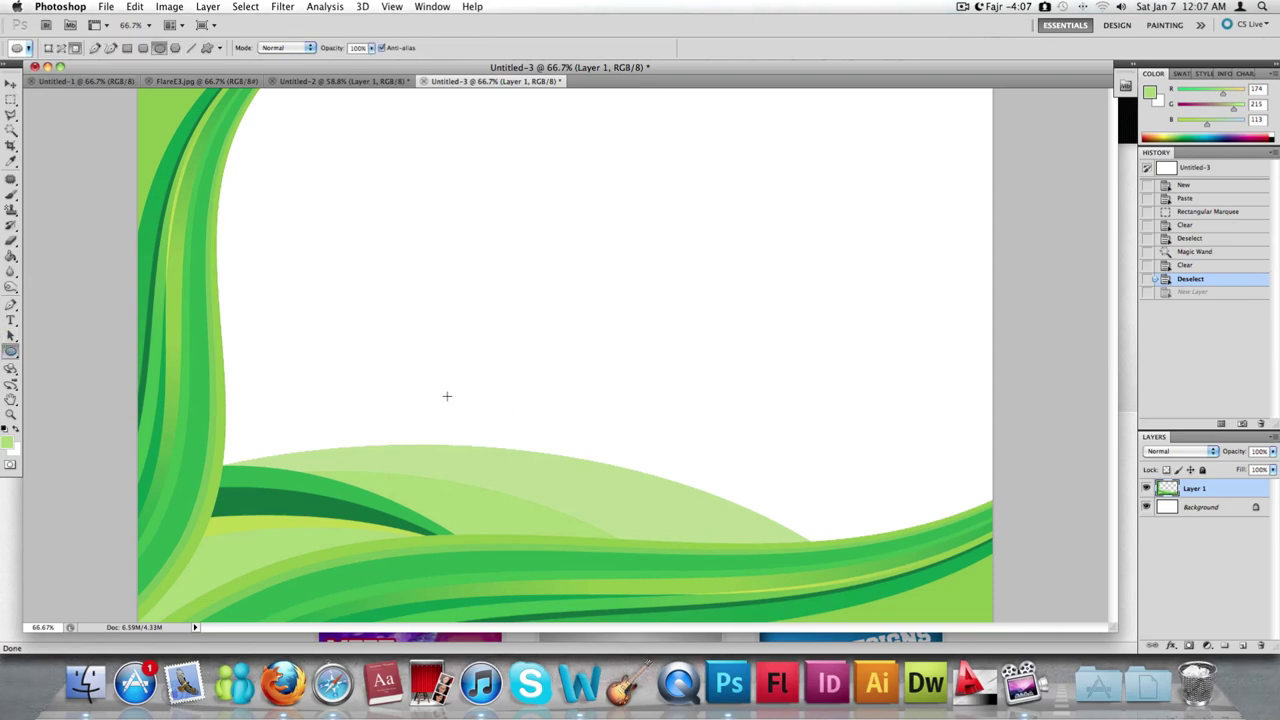
left_click_drag(447, 396, 310, 542)
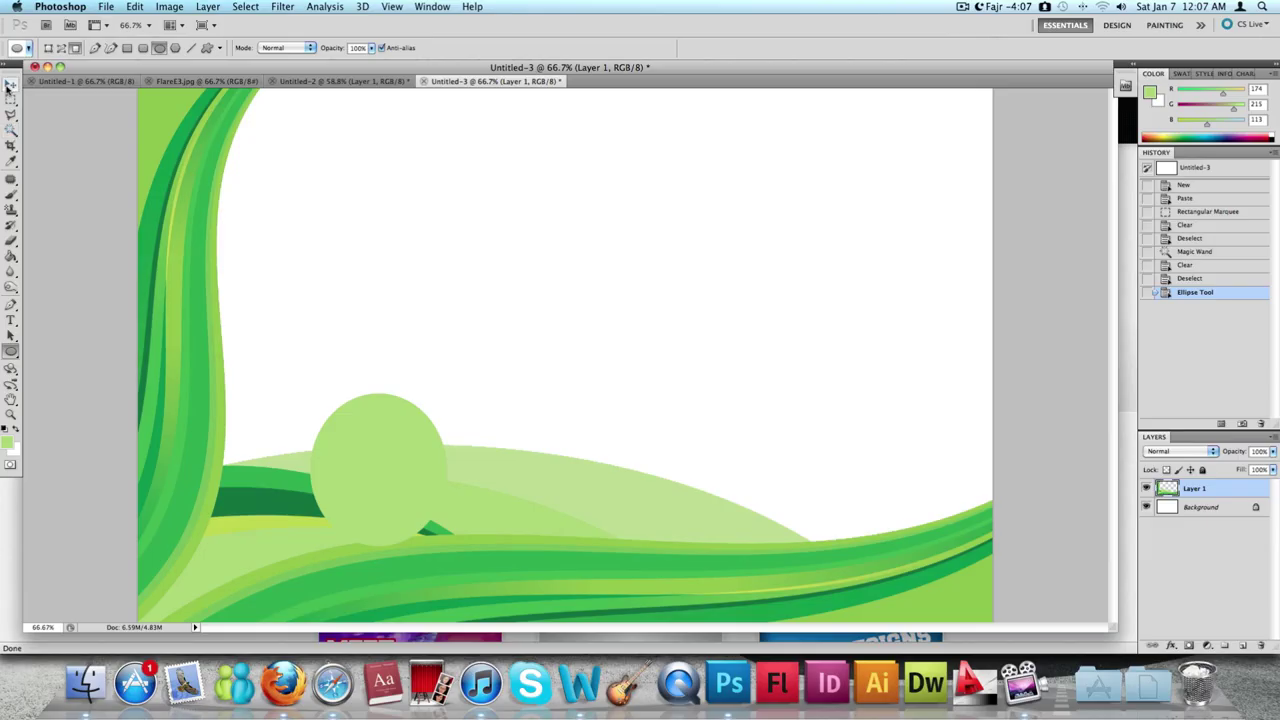
left_click(10, 86)
left_click_drag(434, 449, 263, 430)
key("super+z")
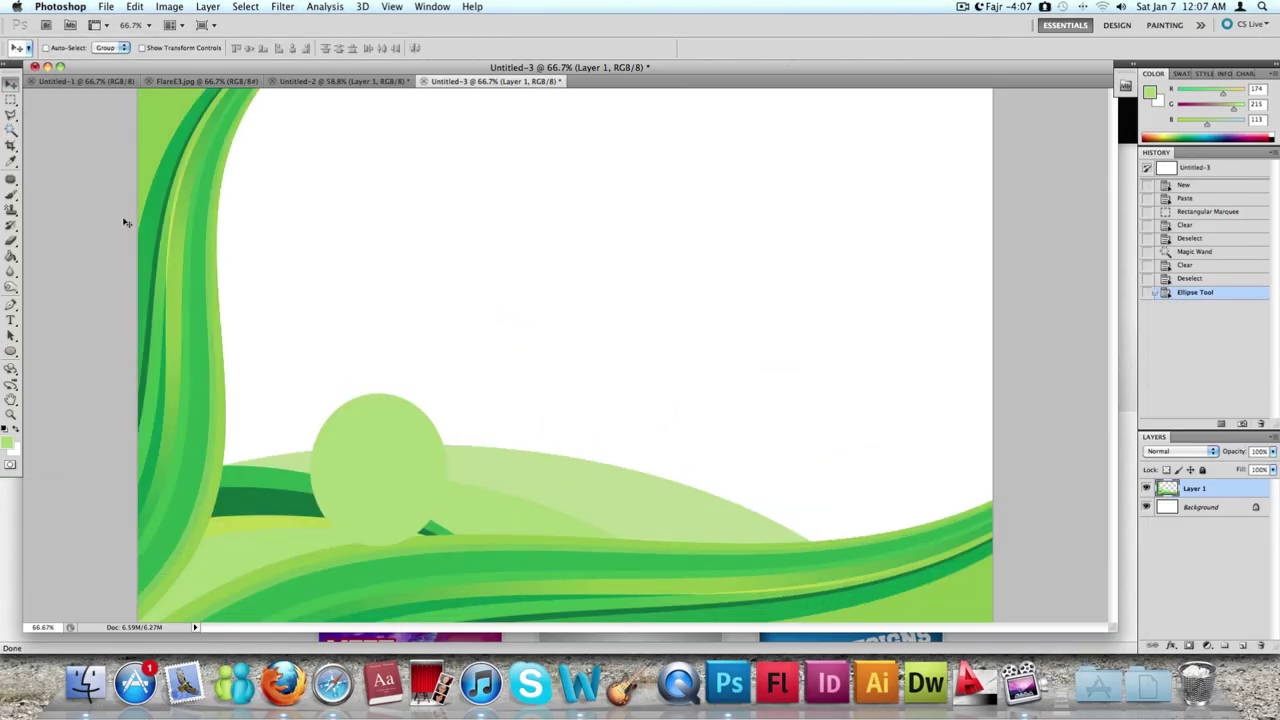
left_click(1190, 265)
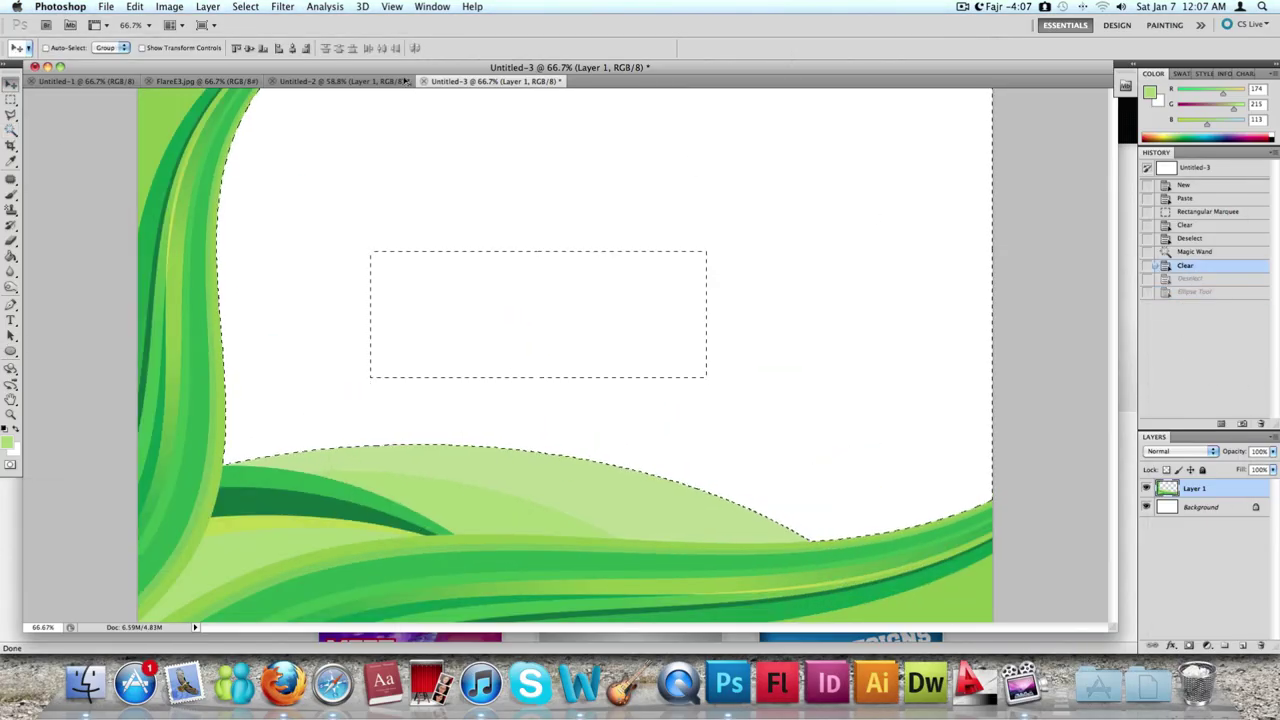
left_click(11, 101)
Clear leftover selections and add a new empty Layer 2
left_click(437, 149)
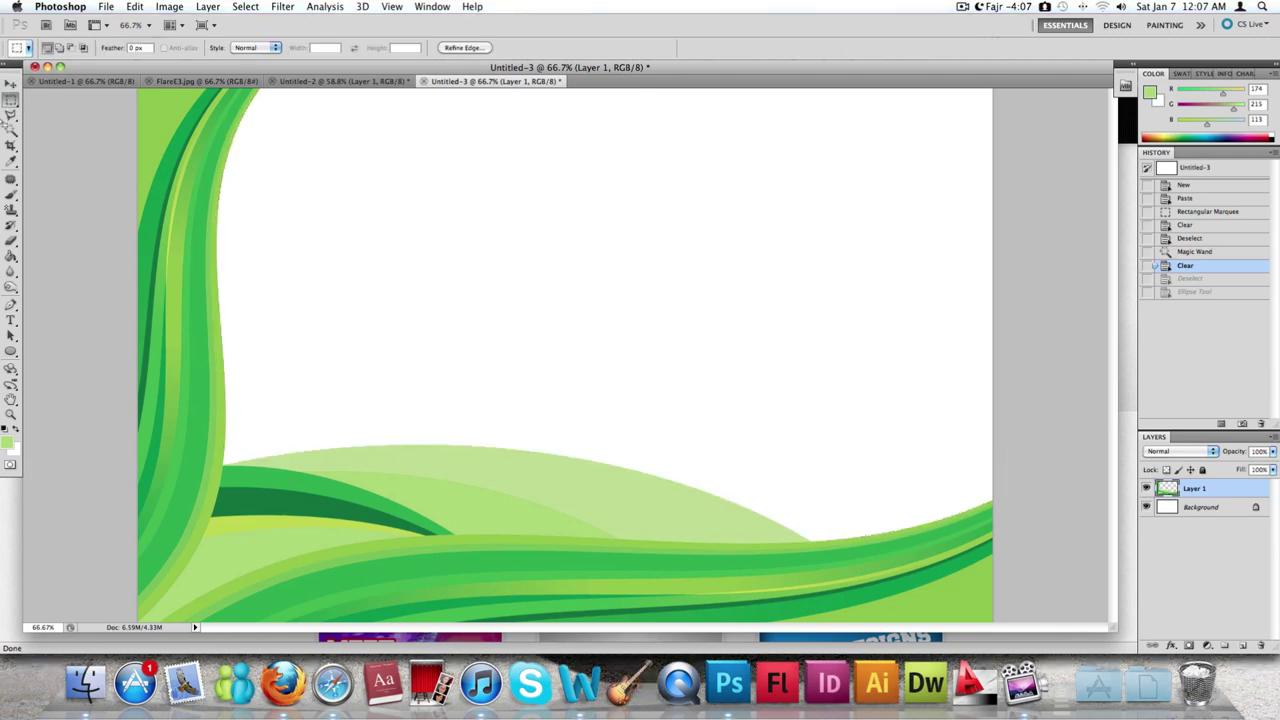
left_click(245, 6)
left_click(207, 6)
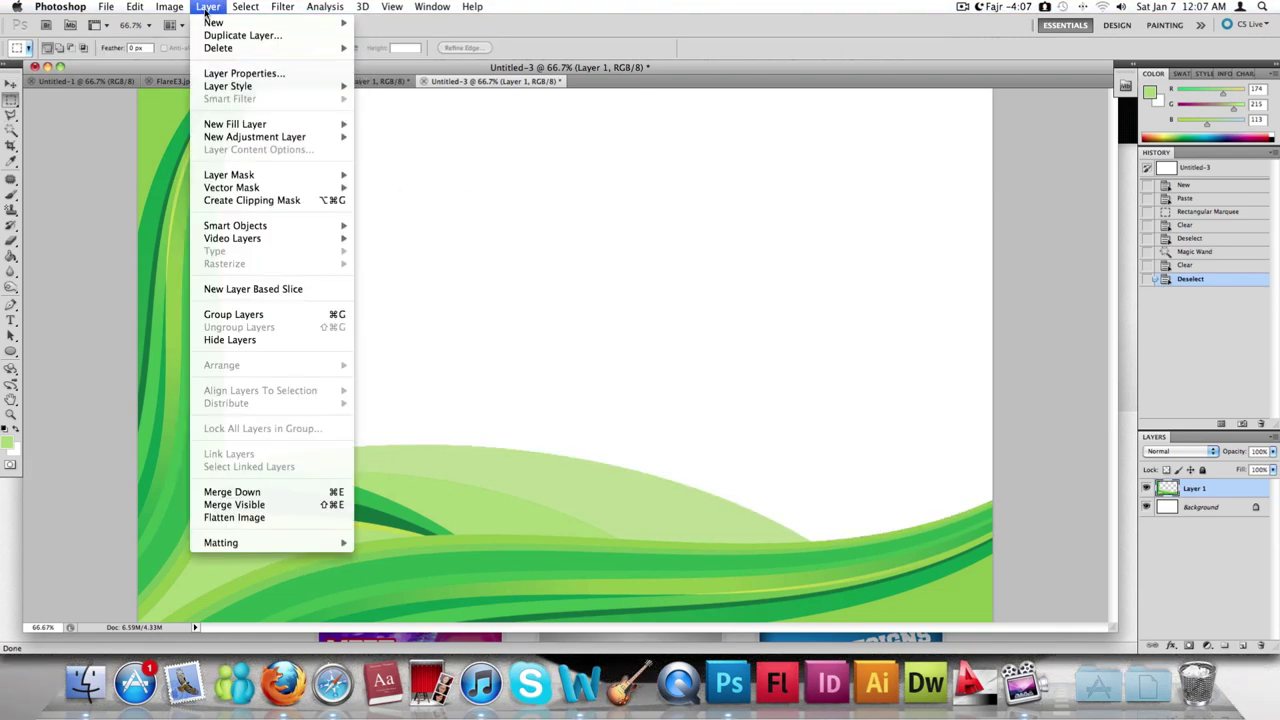
mouse_move(260, 22)
left_click(415, 26)
key("Return")
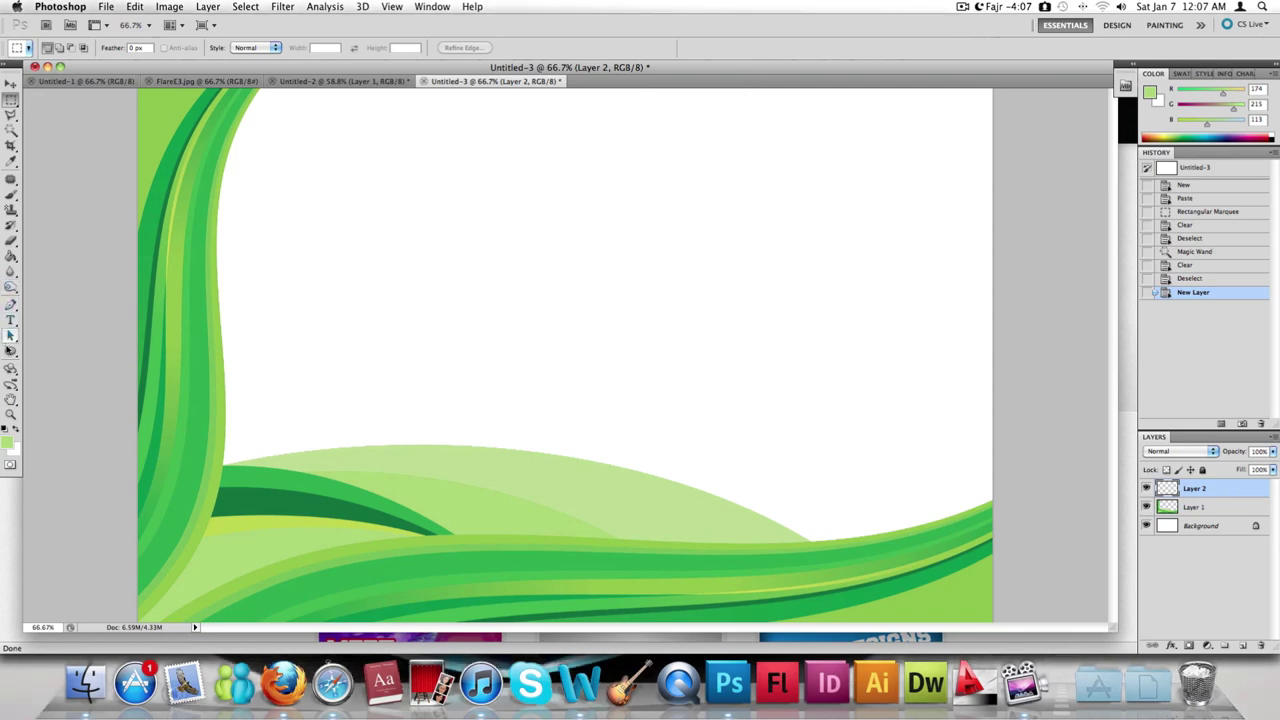
Draw a light green circle with the Ellipse Tool and move it up and left
left_click(10, 352)
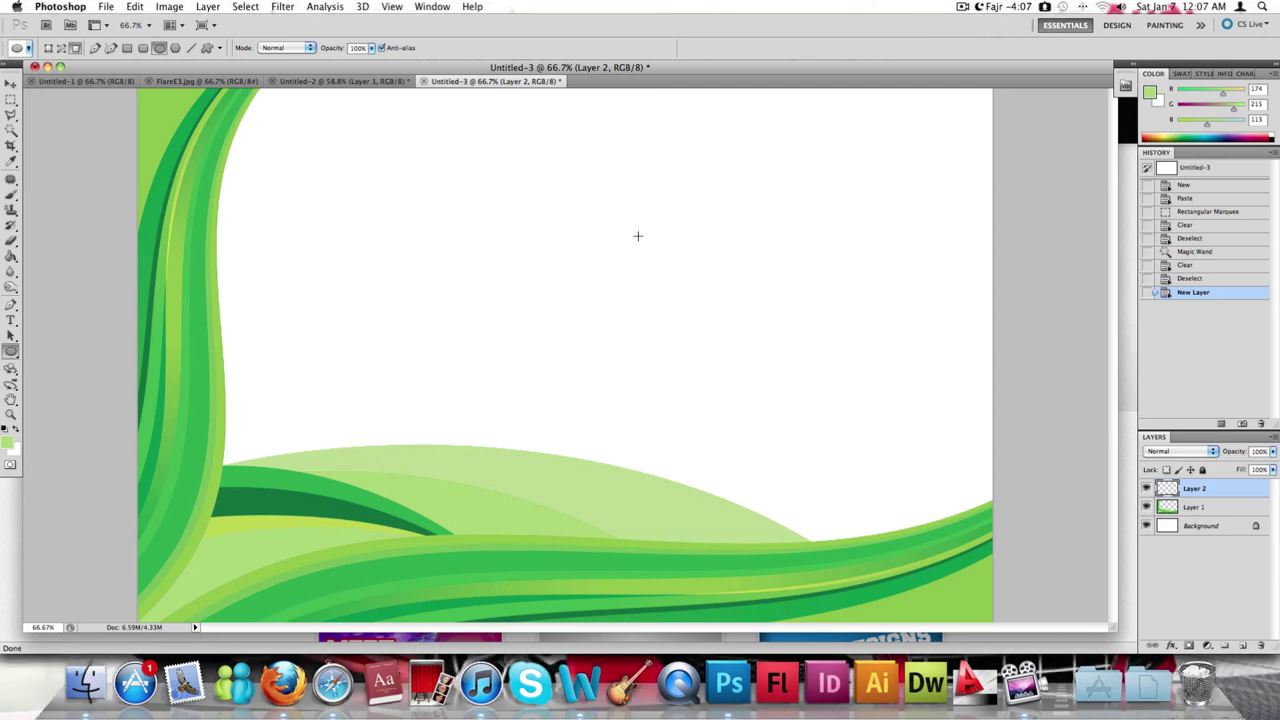
left_click_drag(614, 266, 551, 322)
key("super+z")
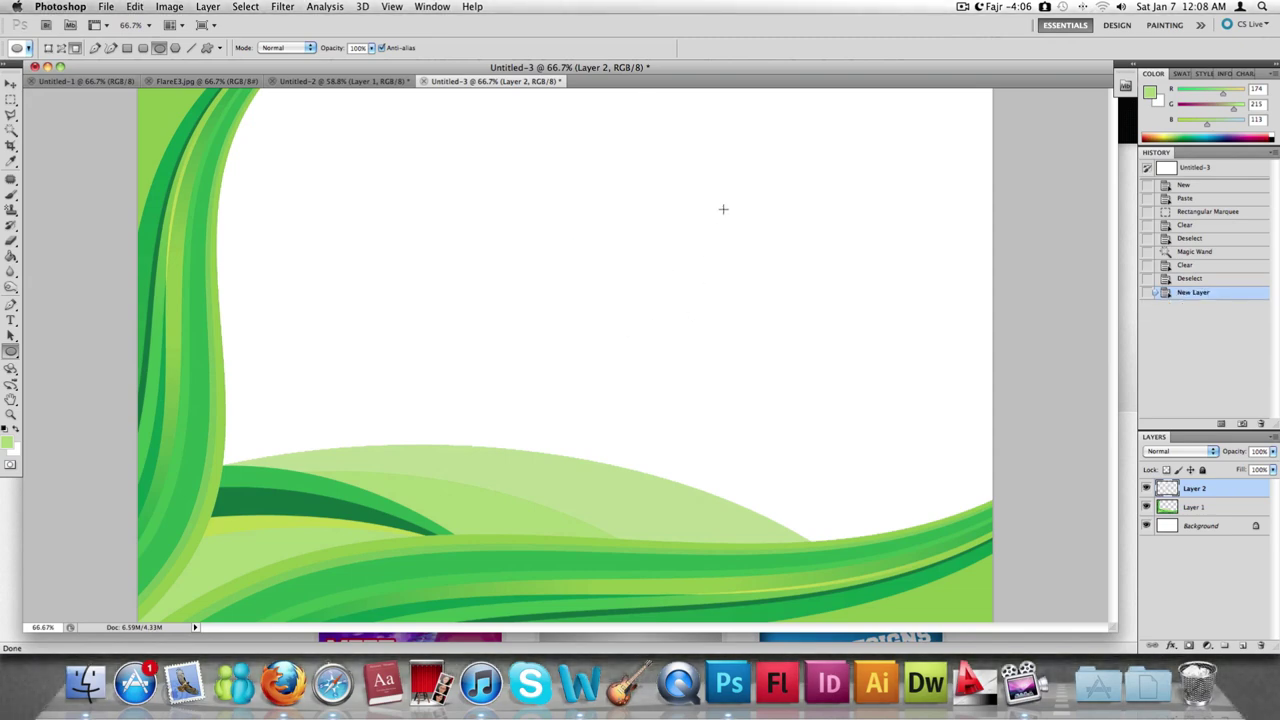
left_click_drag(723, 209, 575, 332)
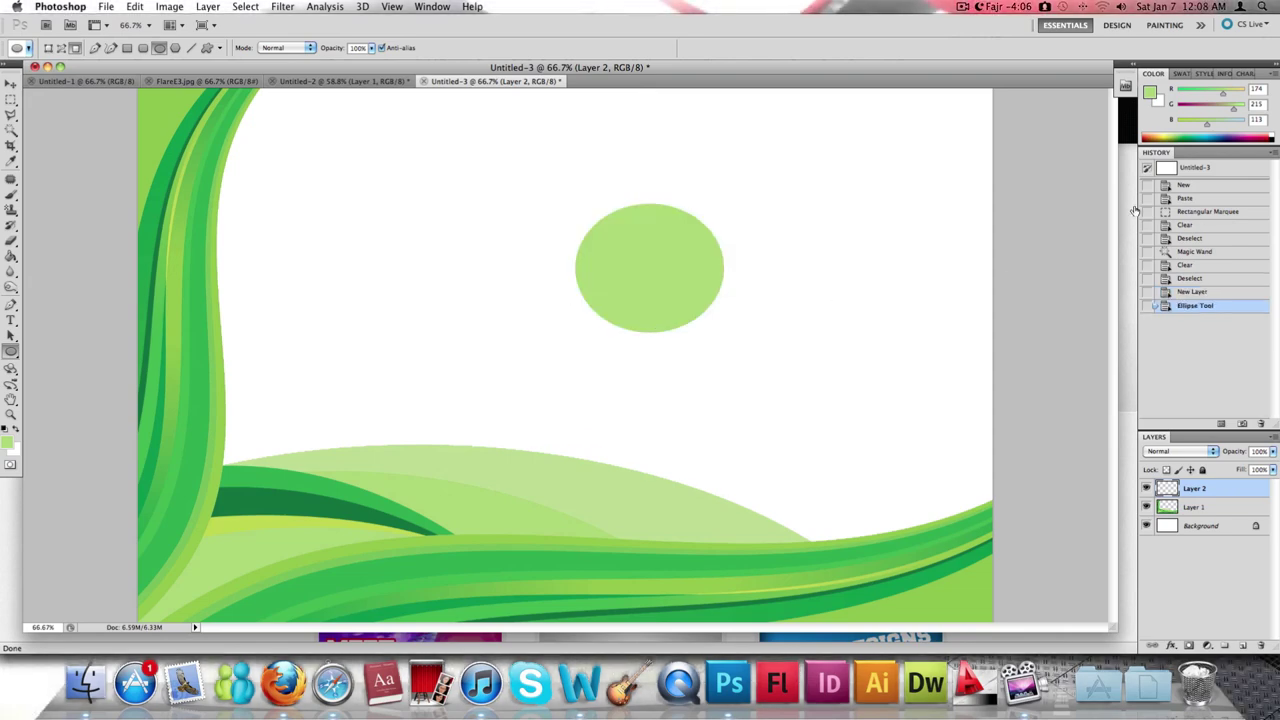
key("super+z")
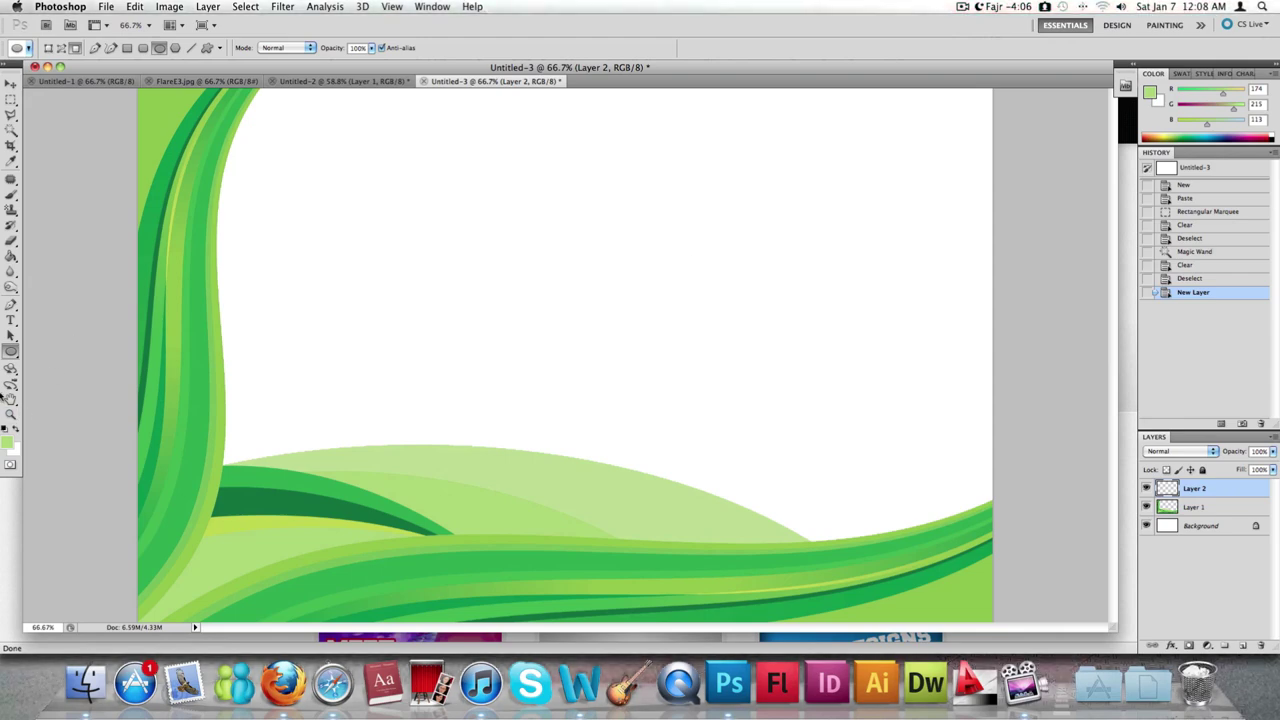
left_click_drag(709, 255, 596, 366)
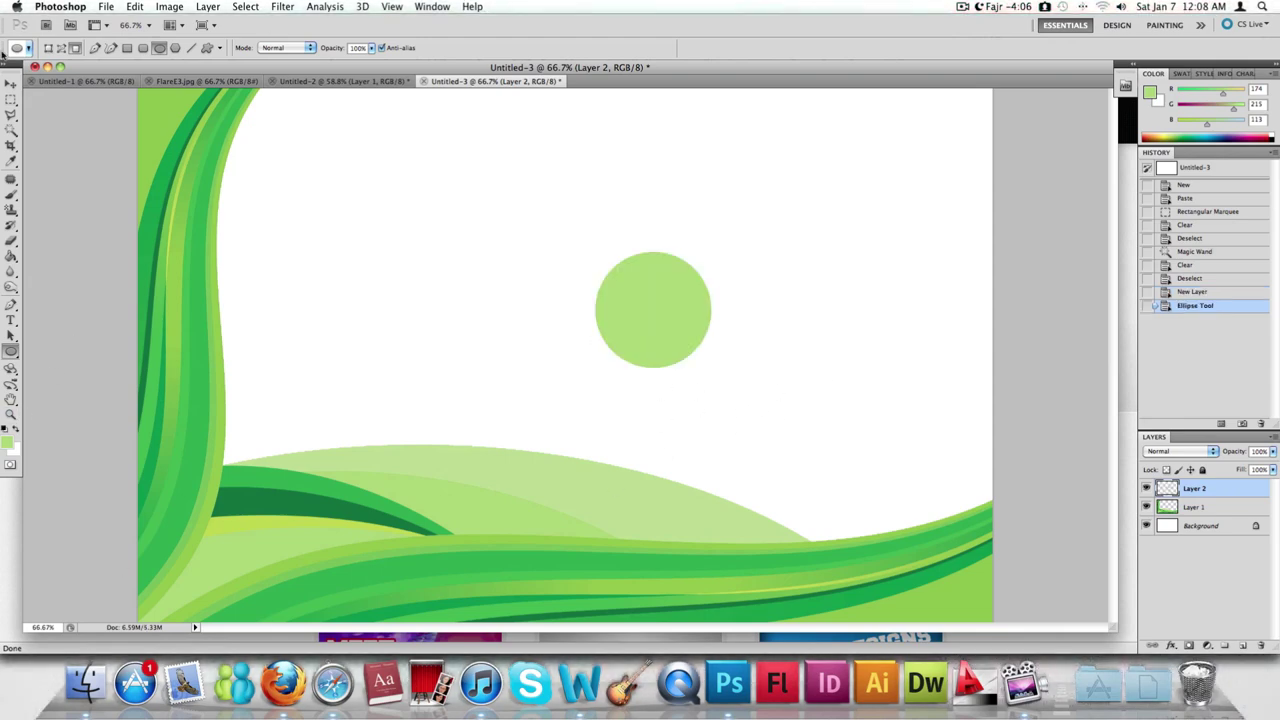
left_click(11, 84)
left_click_drag(703, 303, 466, 280)
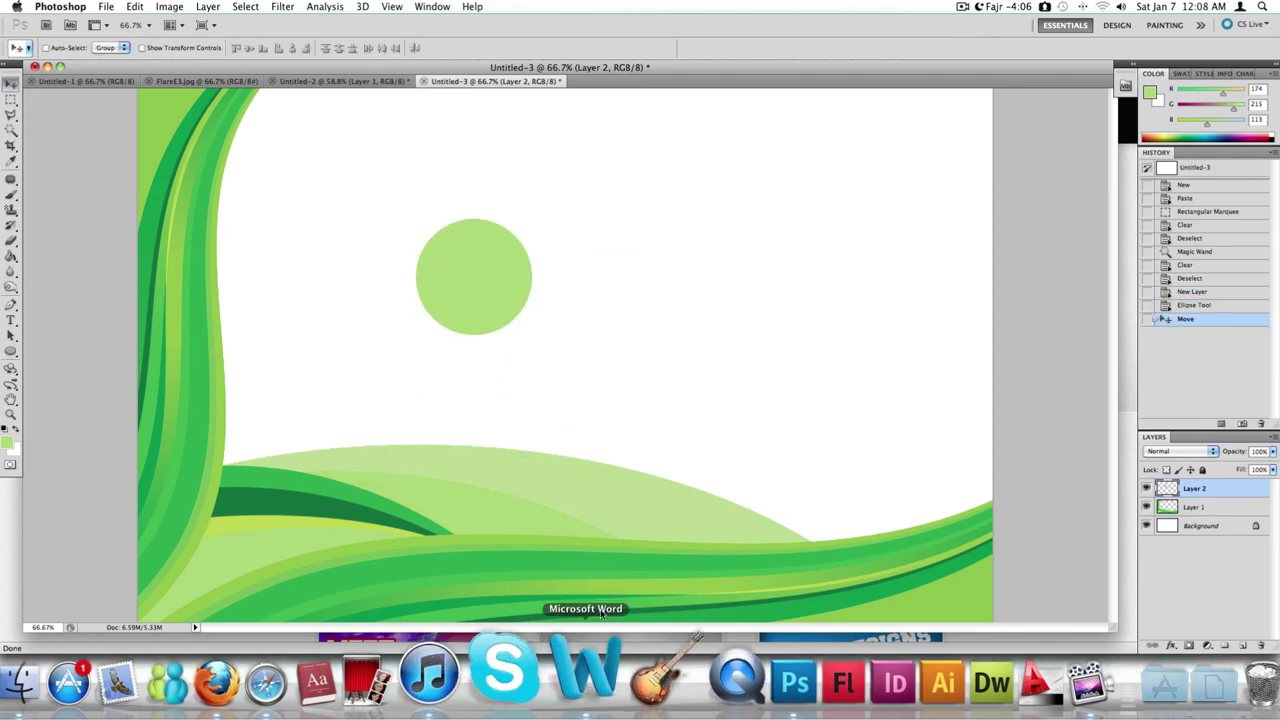
Drag the light green circle onto the lower-left green waves, then make Layer 1 active
left_click_drag(515, 298, 295, 559)
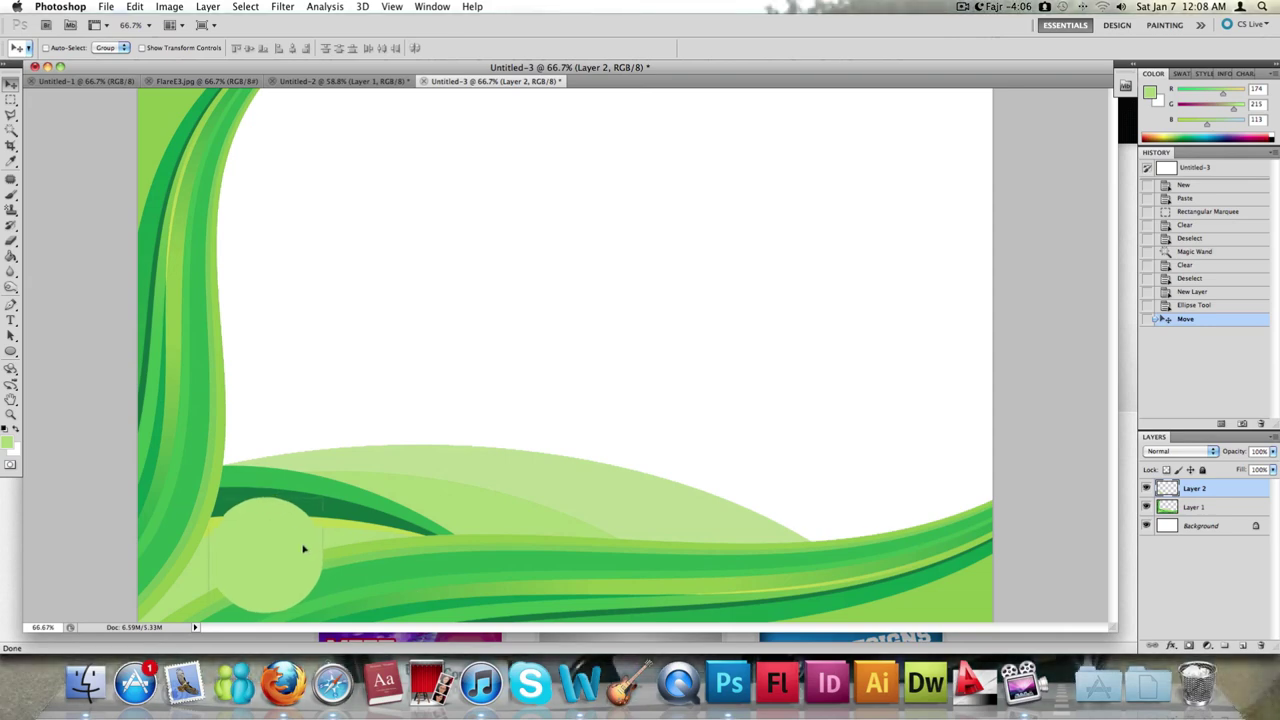
left_click_drag(306, 546, 282, 537)
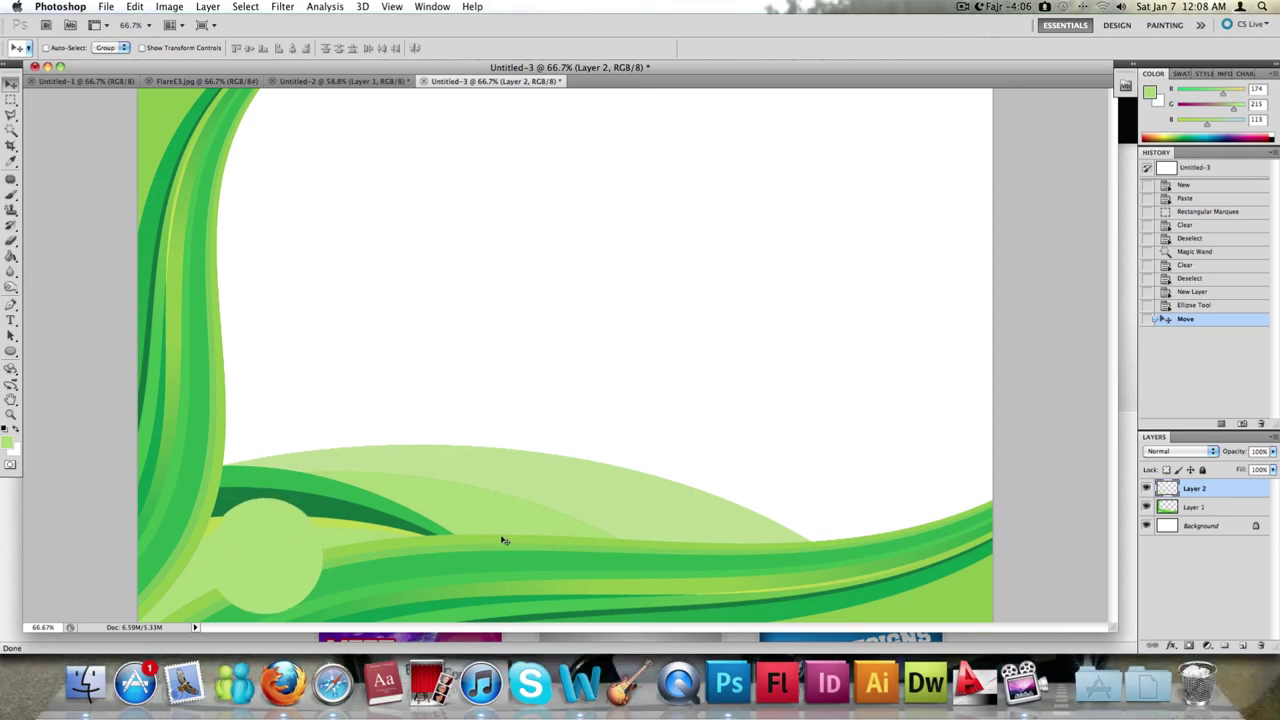
left_click(12, 100)
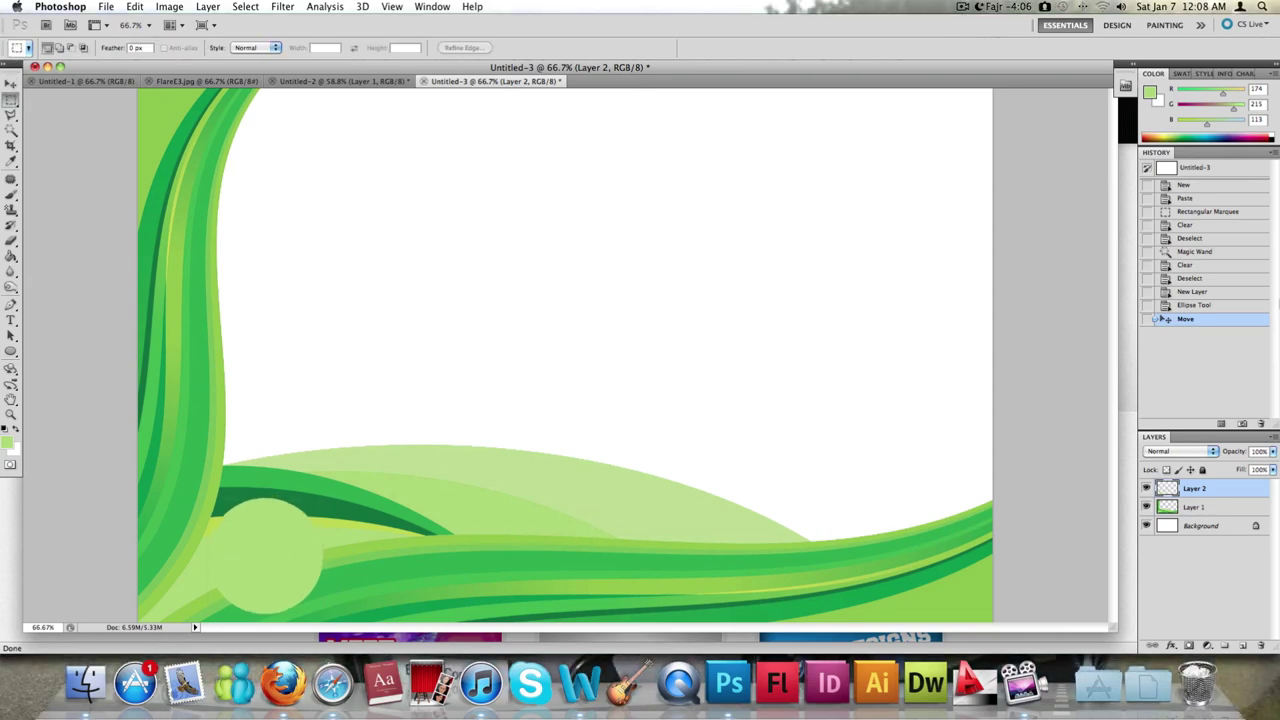
left_click(1207, 507)
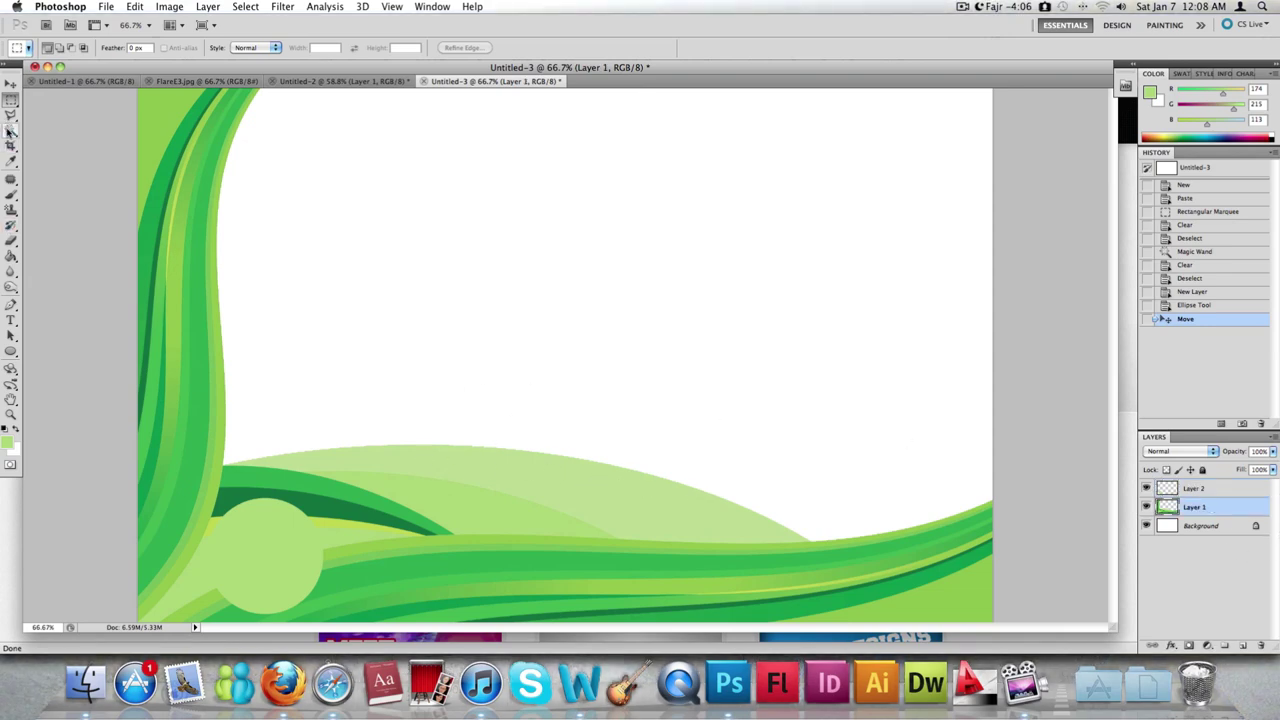
Magic-wand select the pale green hill on Layer 1, delete it to white, and deselect
left_click(11, 130)
left_click(590, 495)
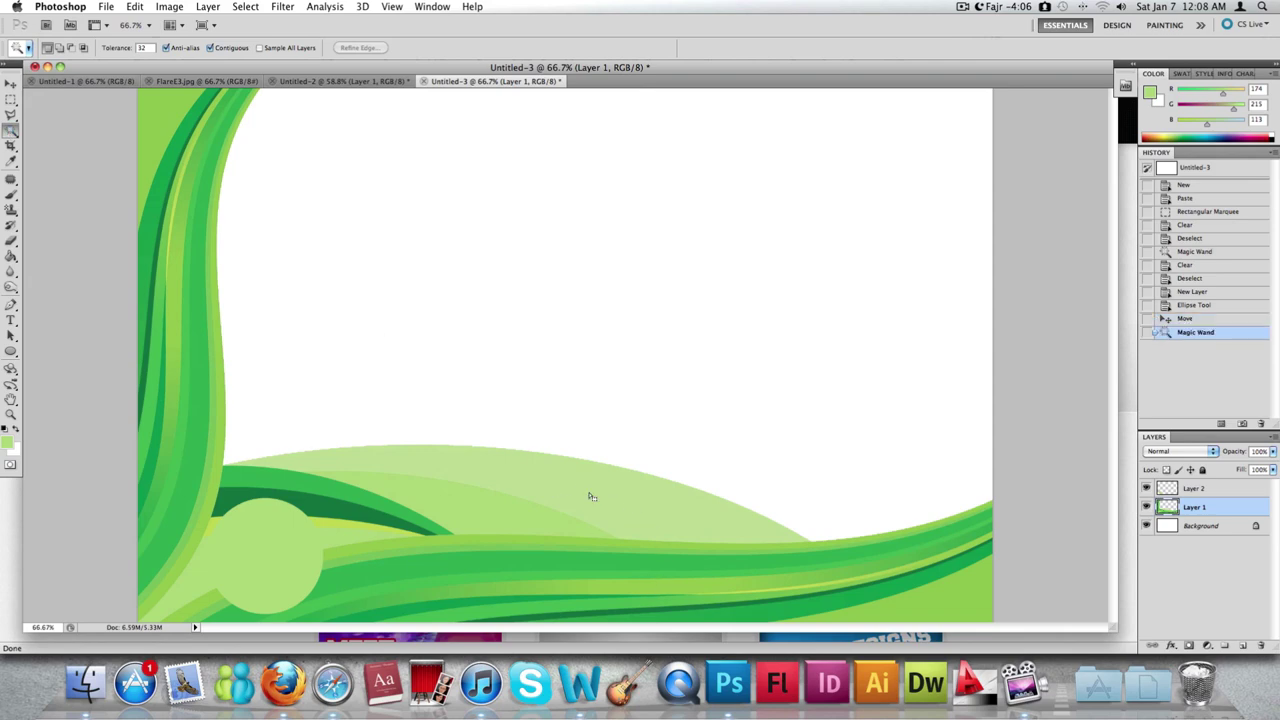
key("super+d")
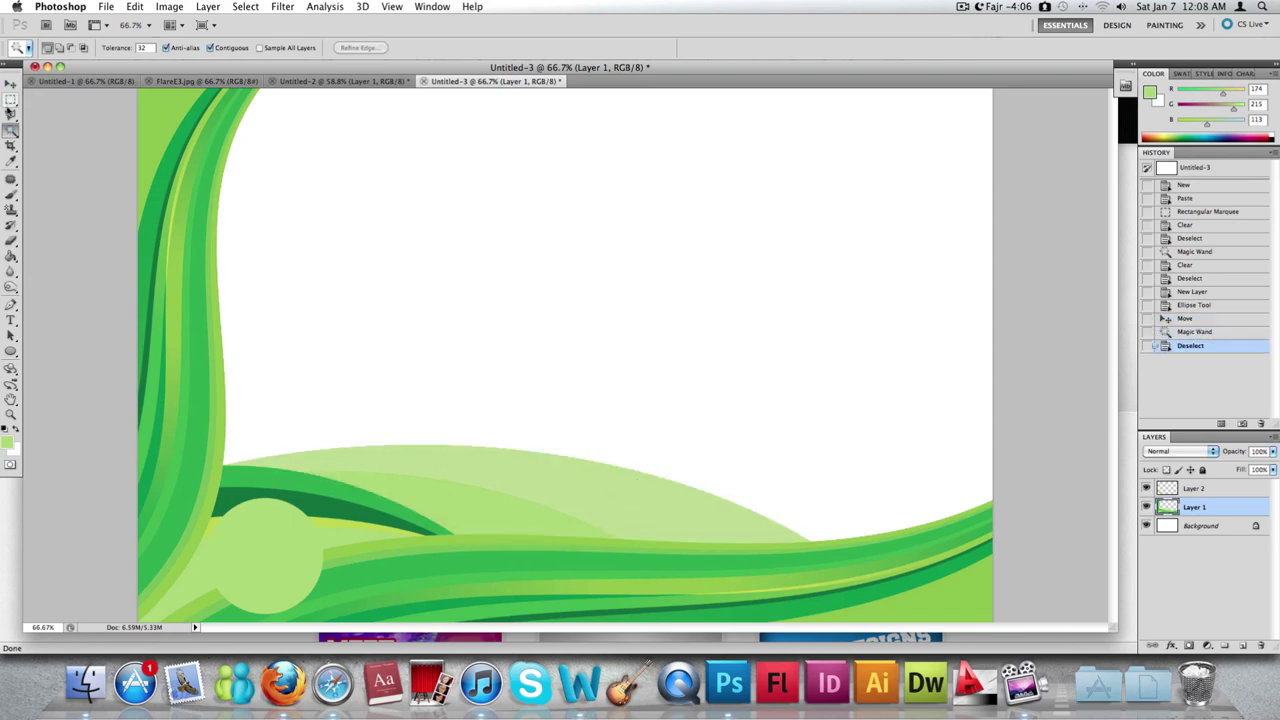
left_click(11, 131)
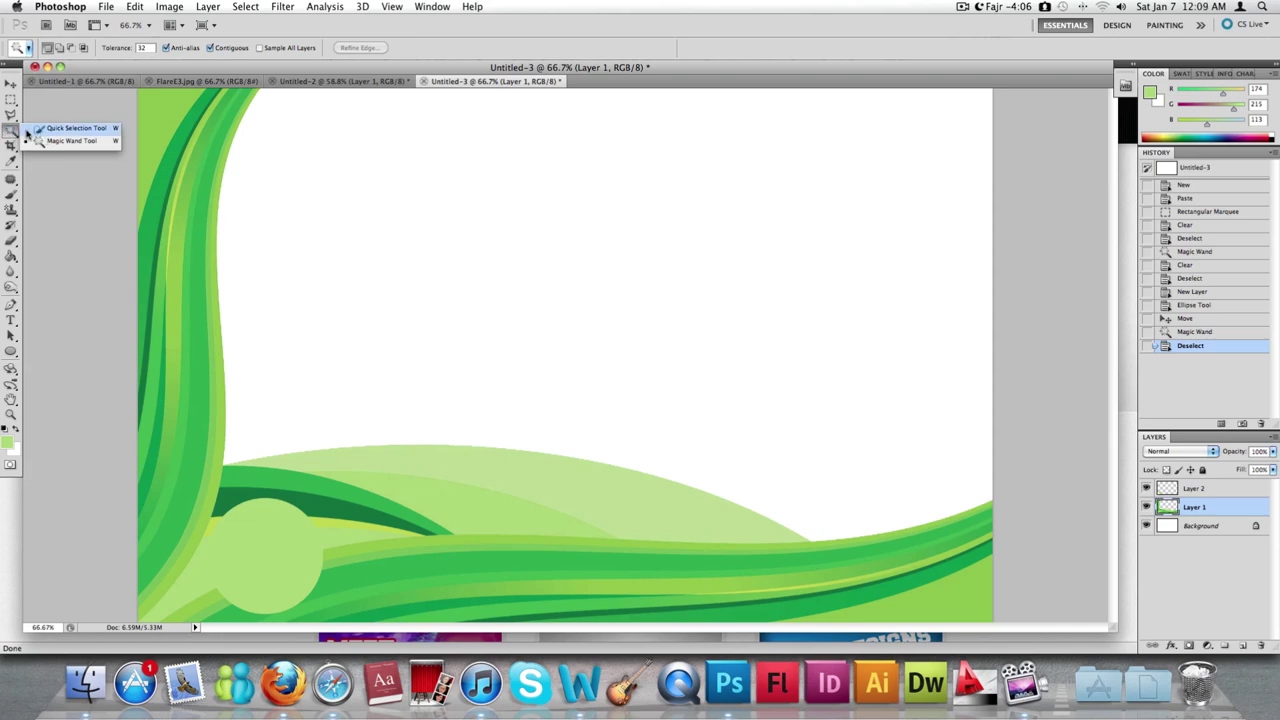
left_click(52, 141)
left_click(637, 503)
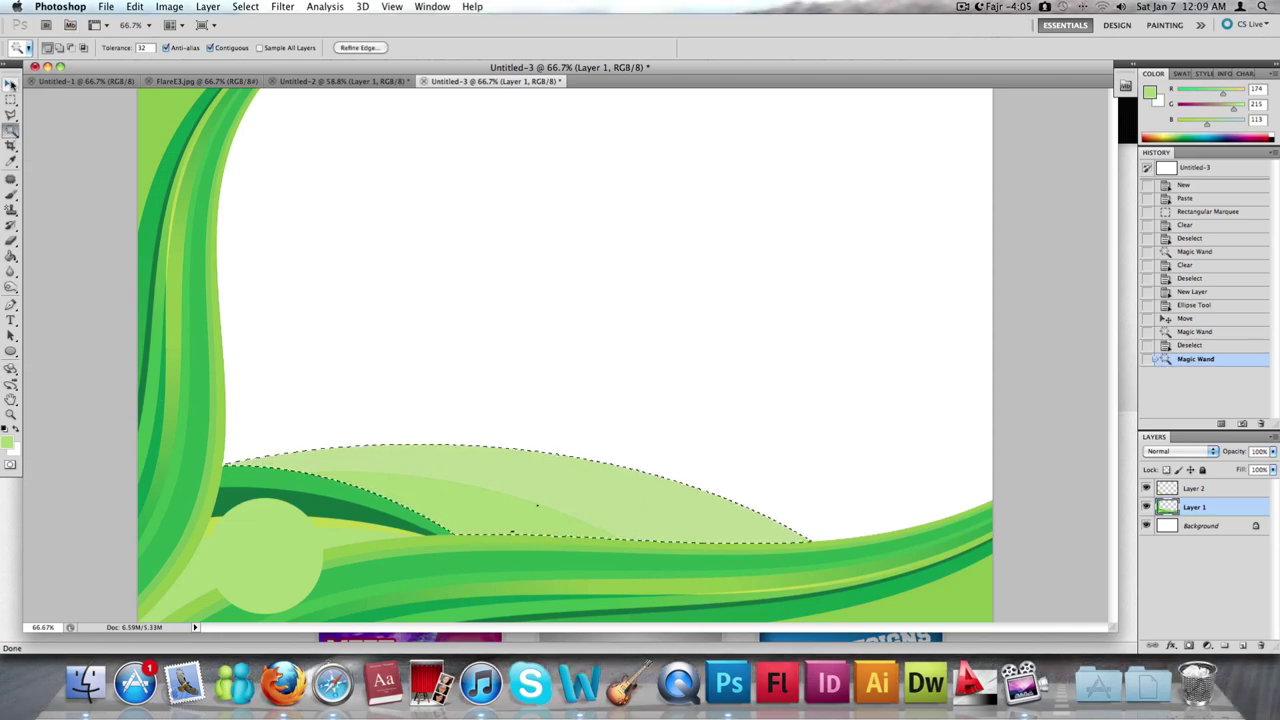
key("Delete")
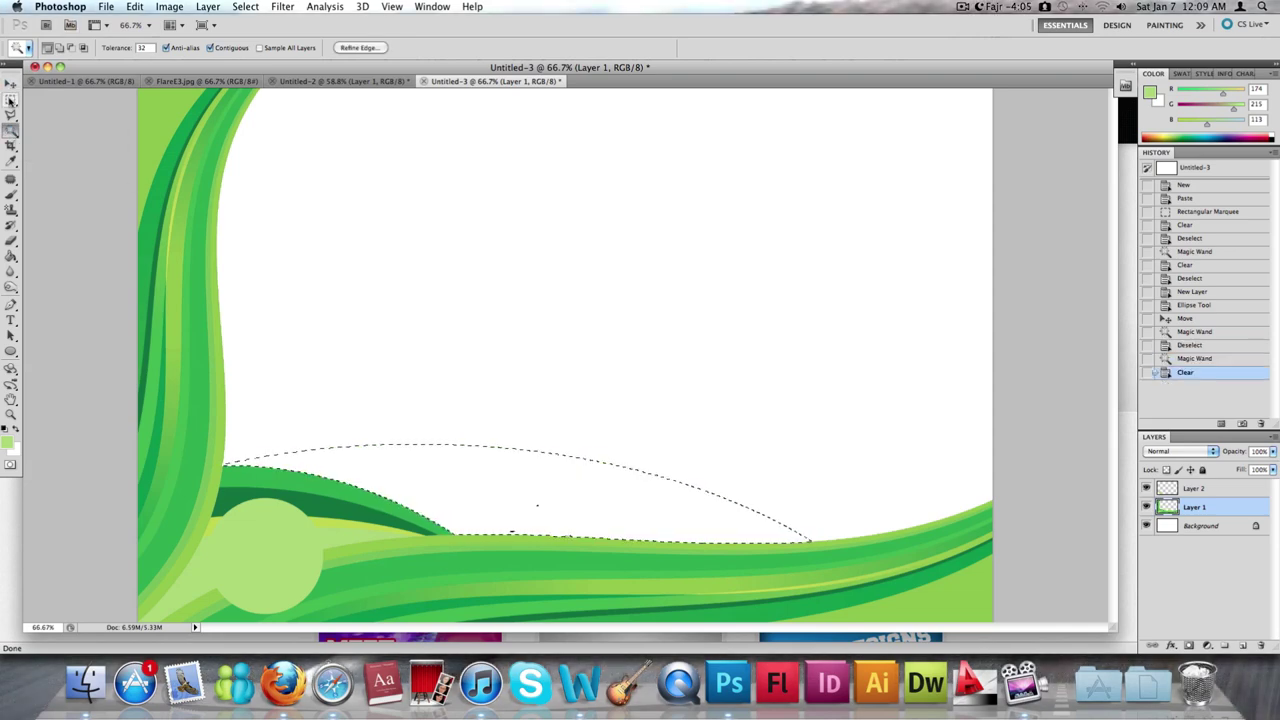
left_click(11, 100)
left_click(692, 370)
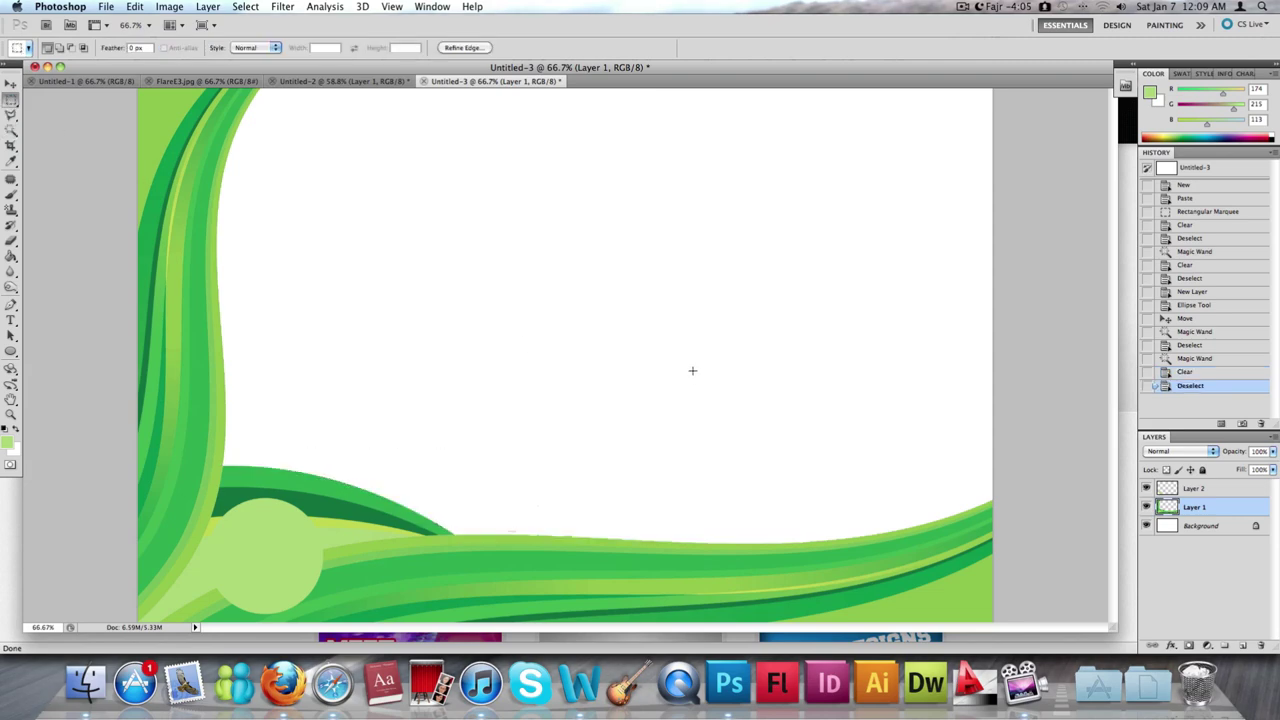
scroll(692, 370, "down", 2)
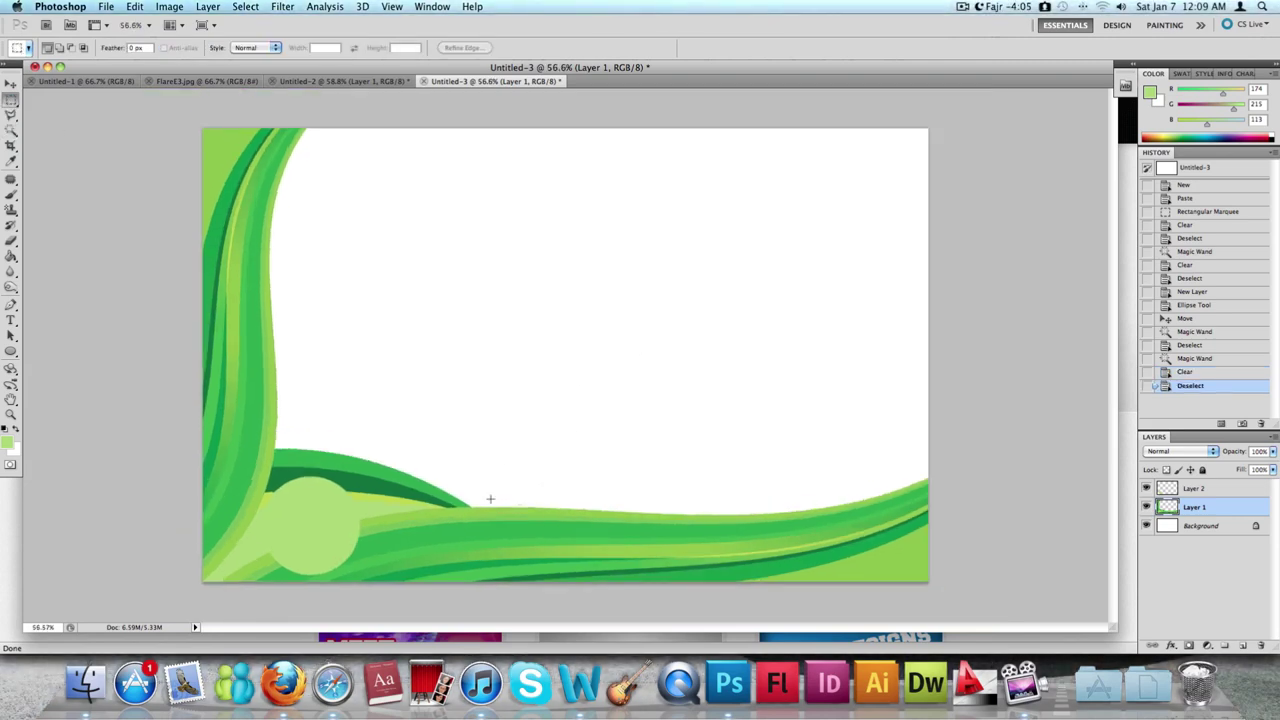
Erase leftover specks along the cleared hill's top edge, then switch to Firefox
scroll(557, 500, "up", 6)
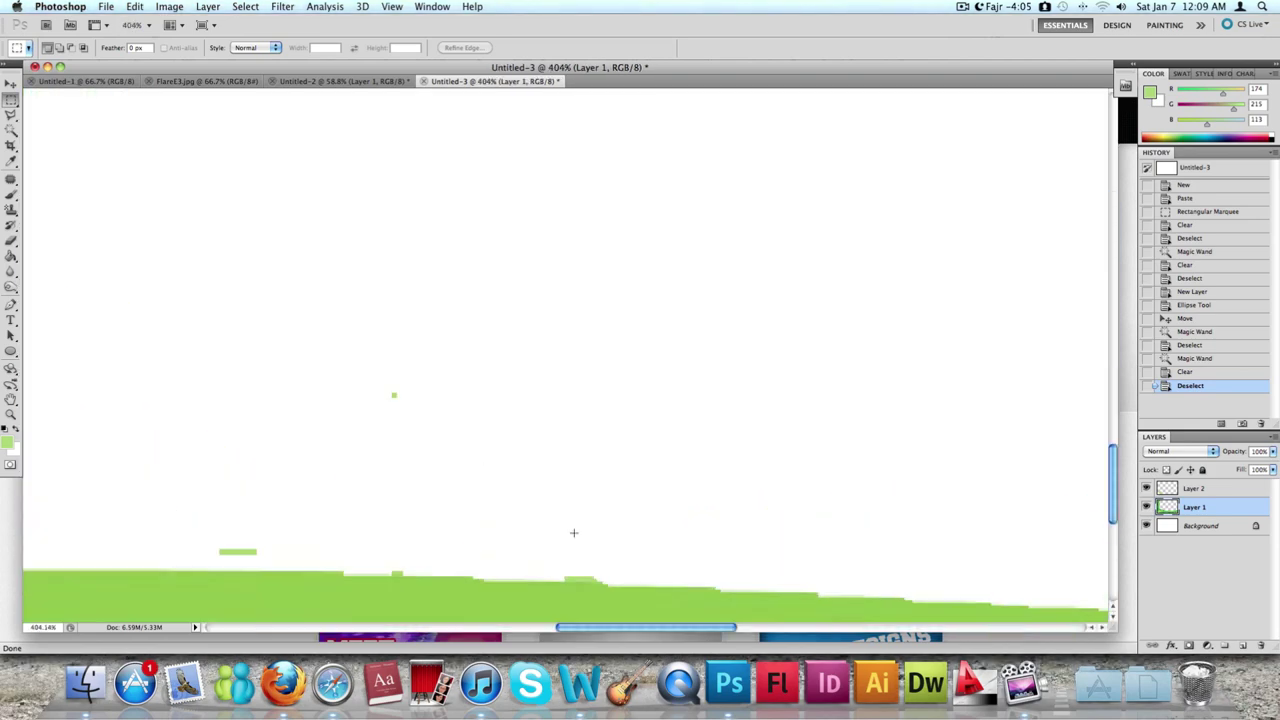
scroll(574, 543, "down", 3)
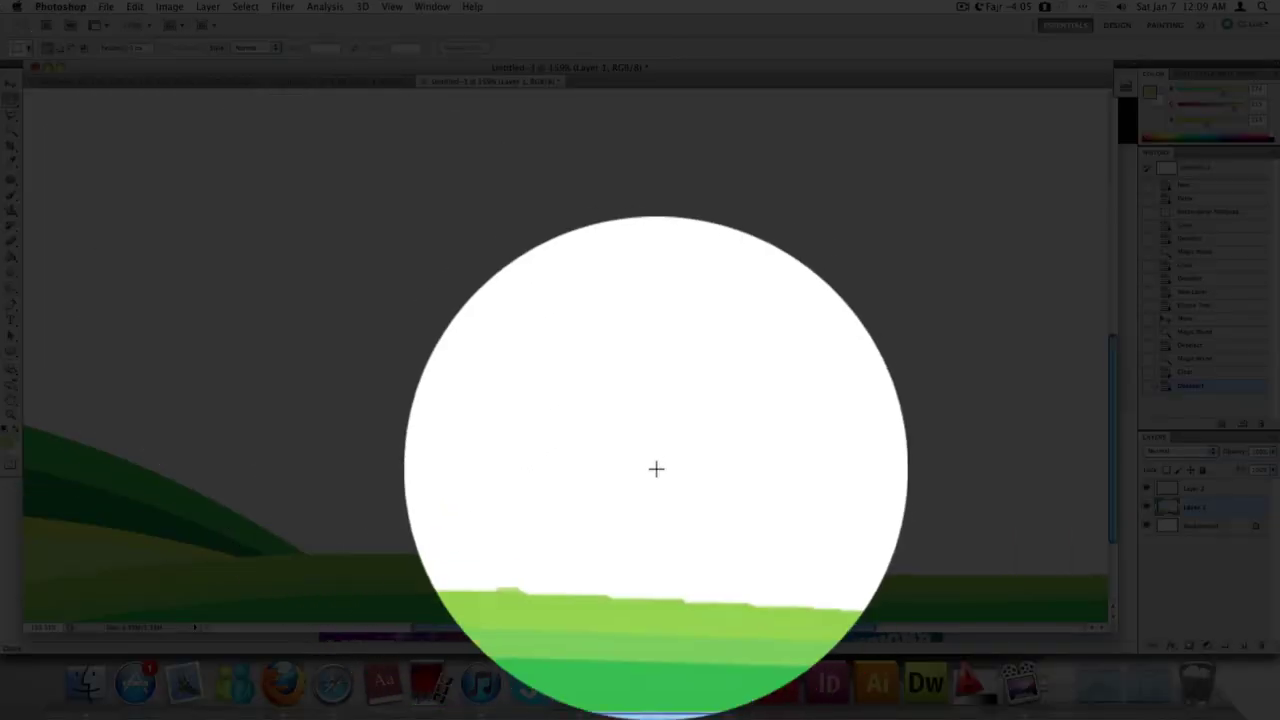
key("e")
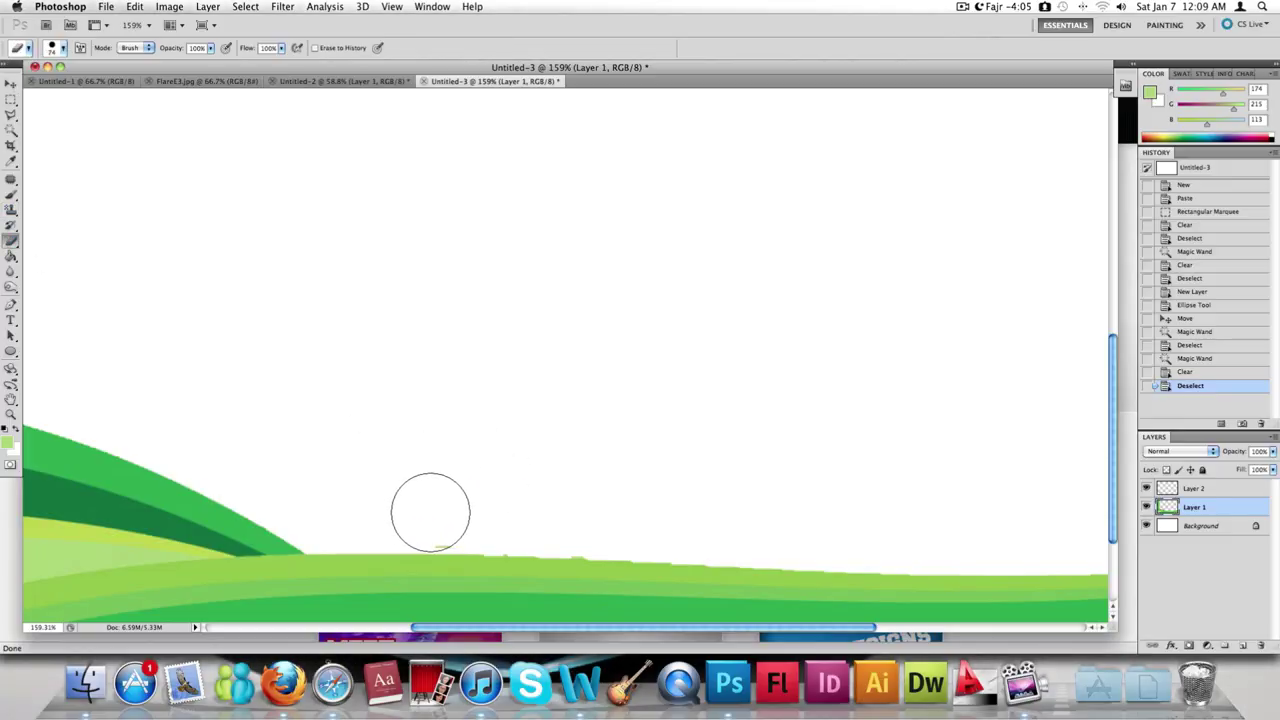
left_click_drag(610, 515, 631, 514)
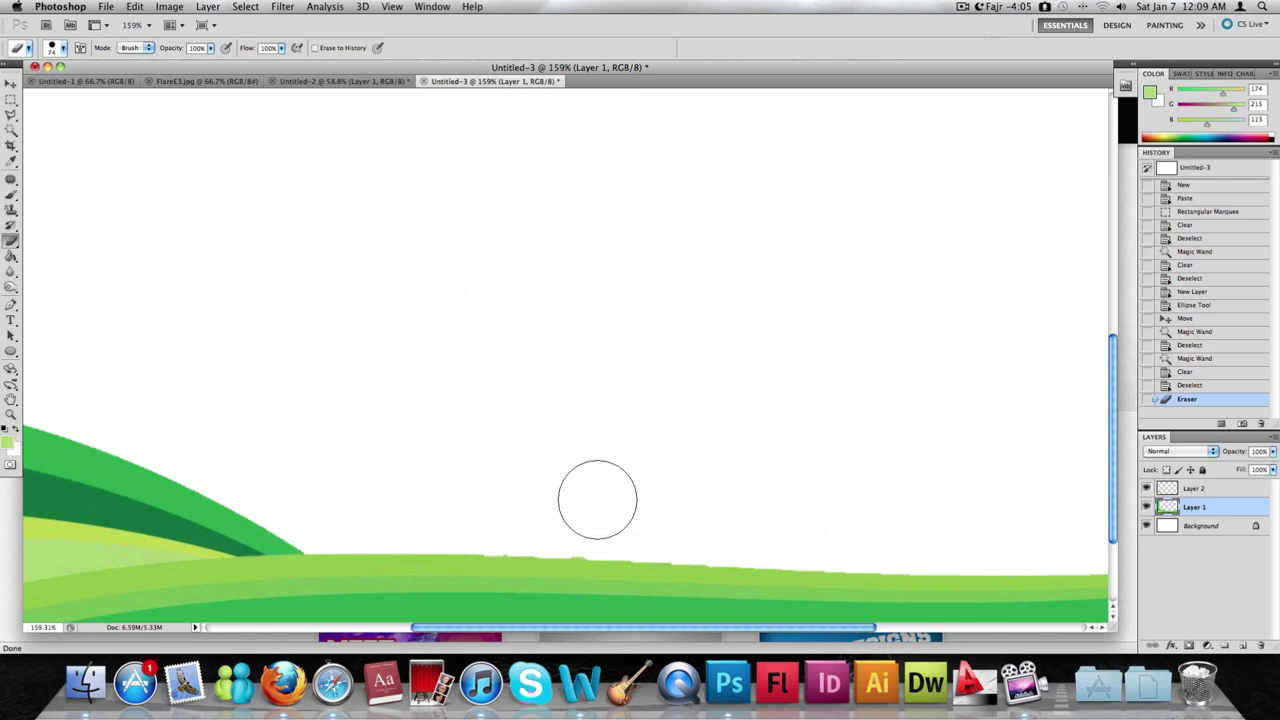
left_click(845, 462)
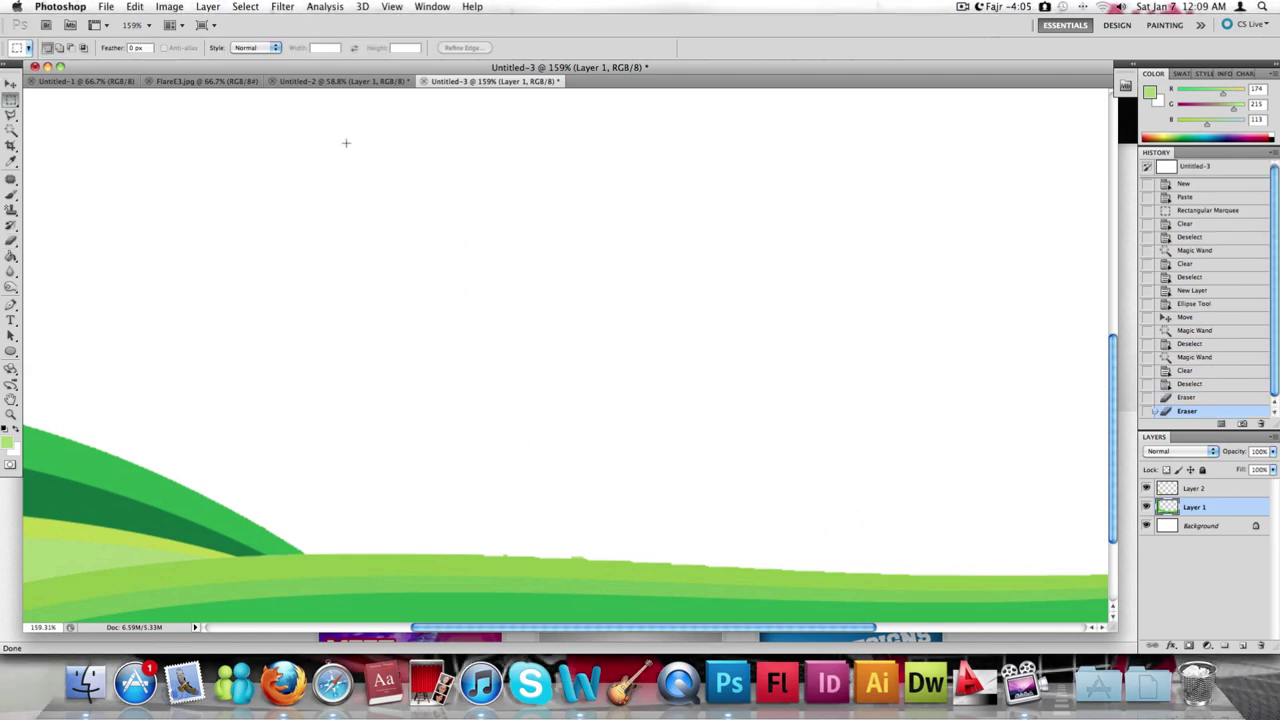
scroll(346, 145, "down", 5)
key("m")
scroll(346, 145, "up", 1)
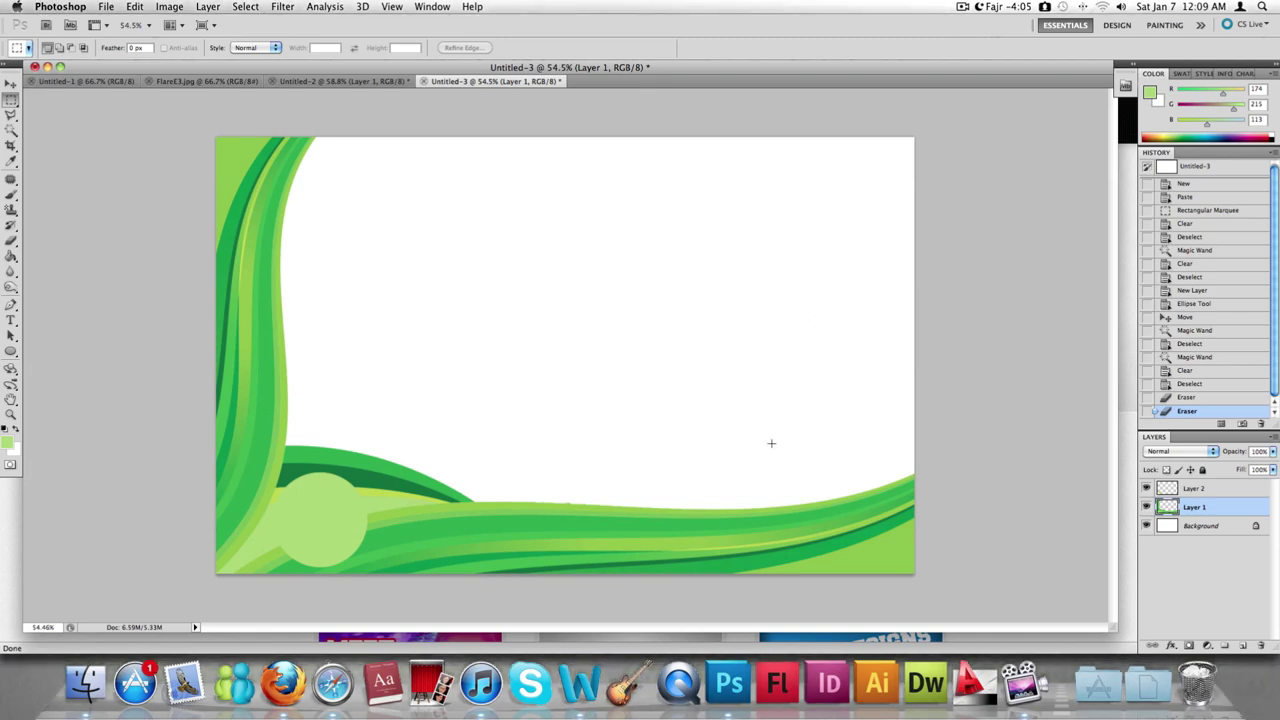
key("super+Tab")
key("super+Tab")
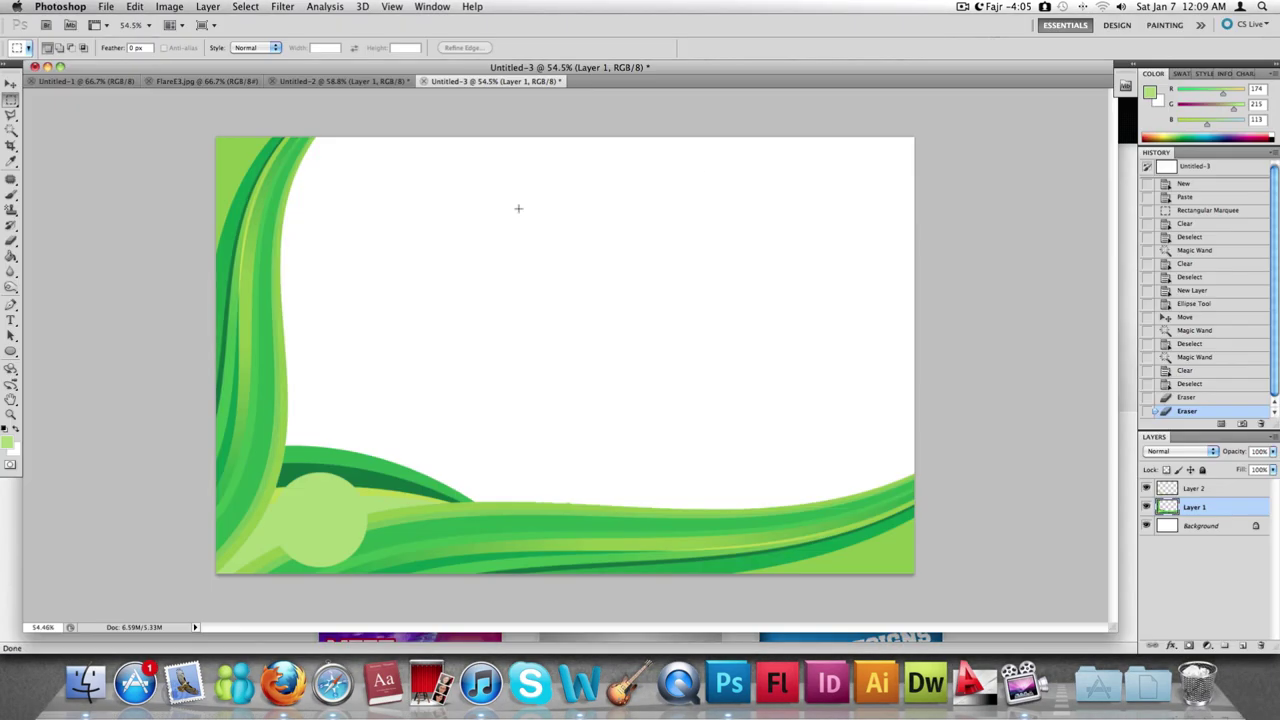
key("super+Tab")
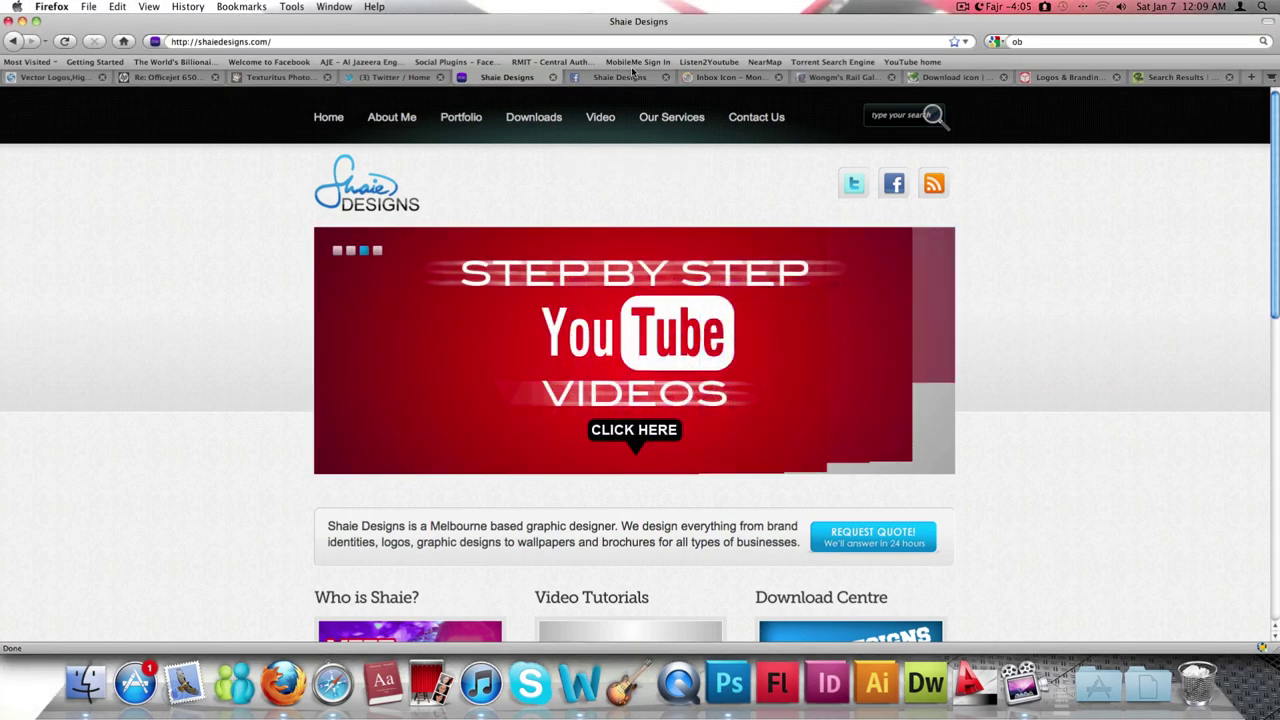
Search Google Images for 'new york', filtered to large images
left_click(430, 77)
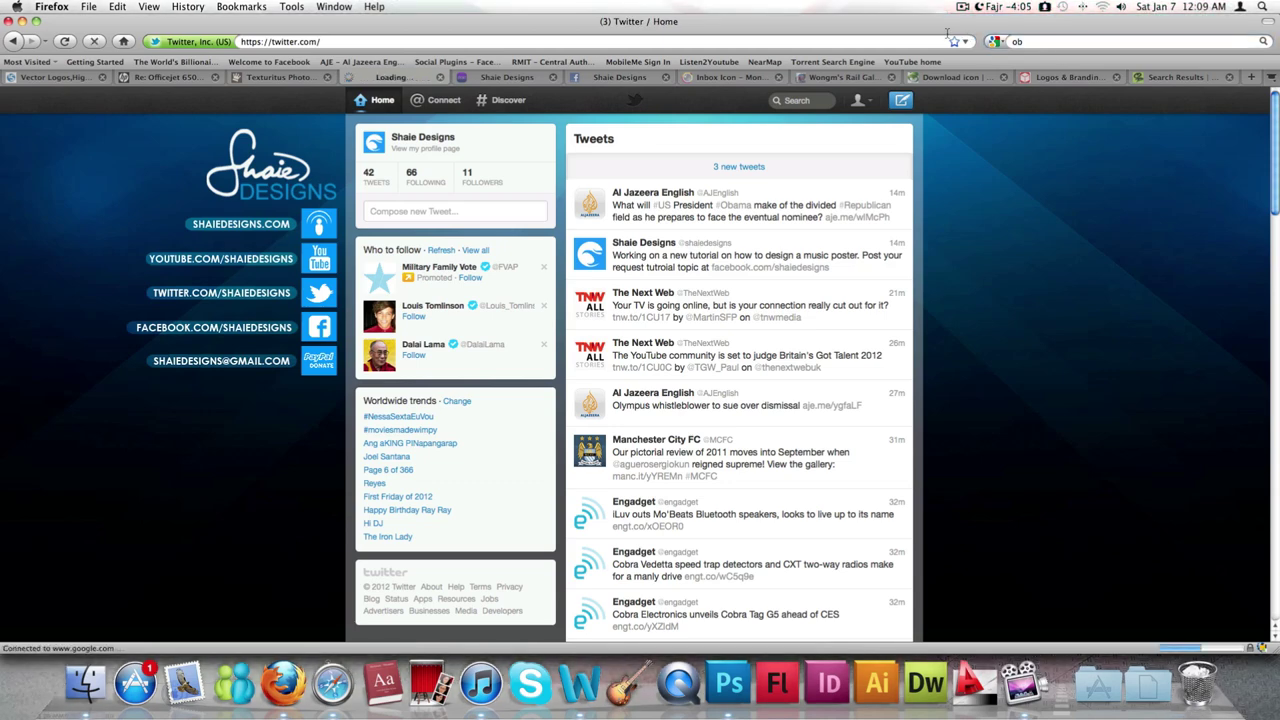
key("Return")
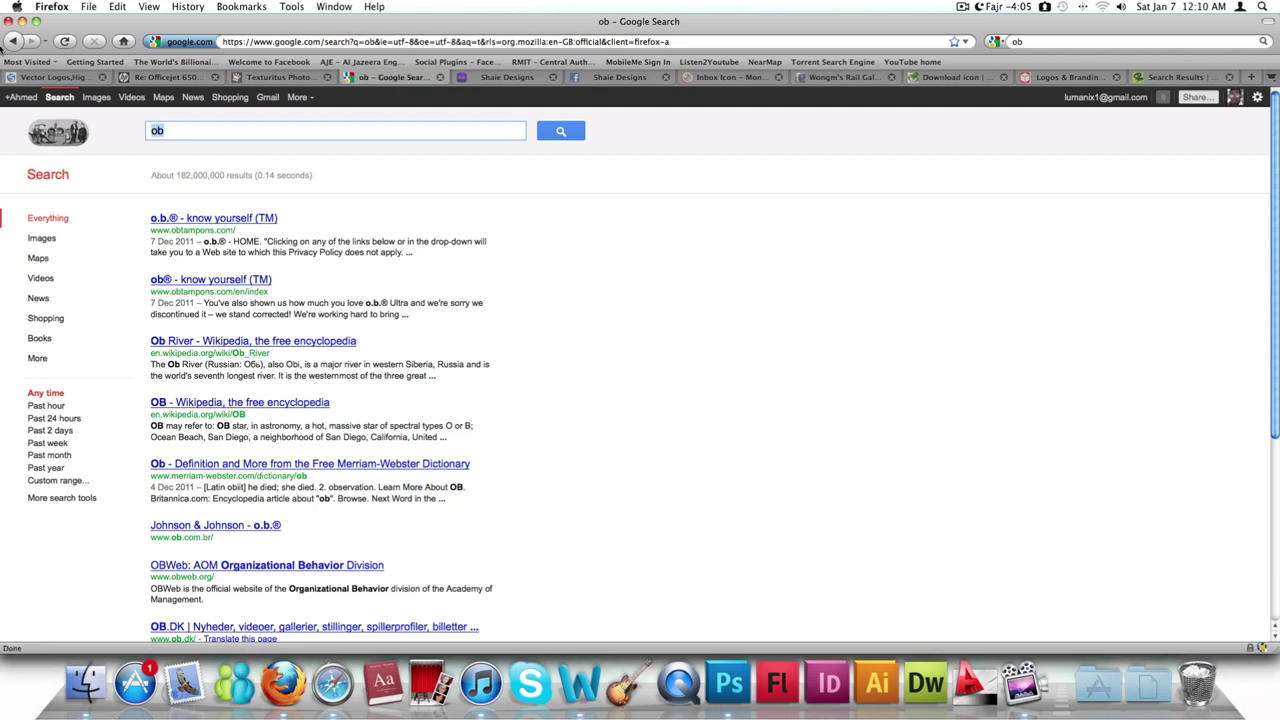
type("ameri")
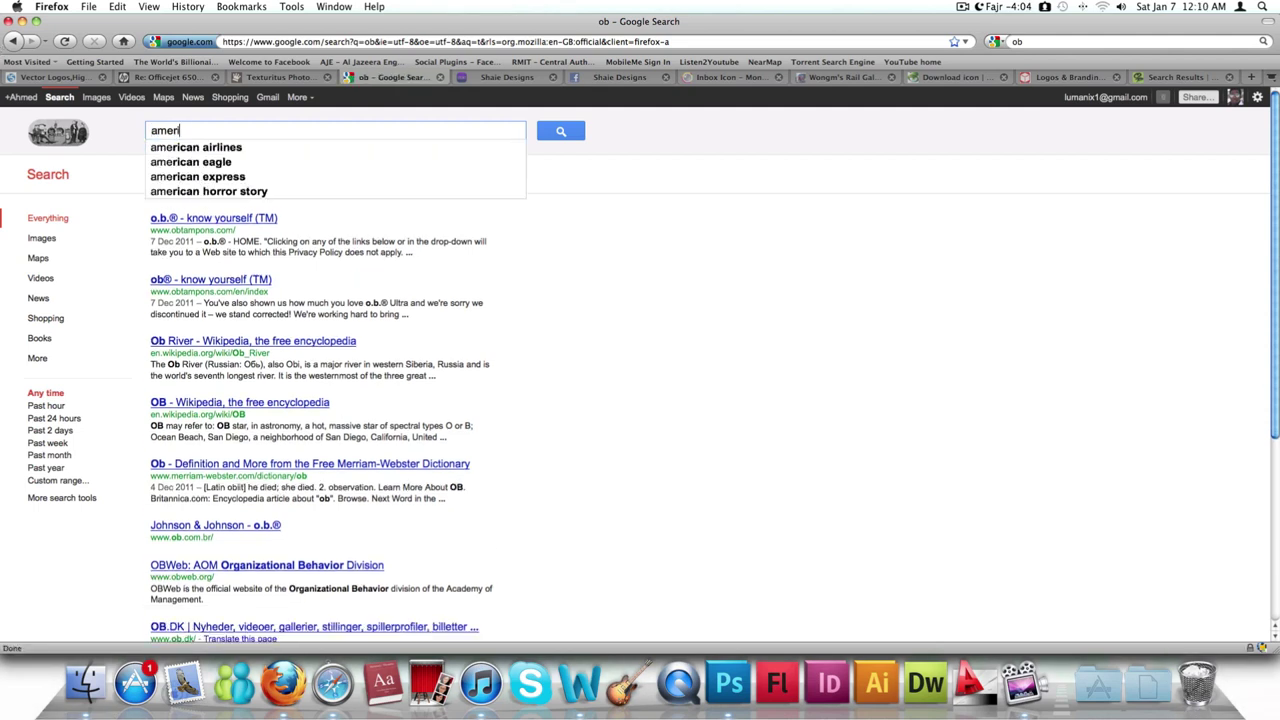
type("can city")
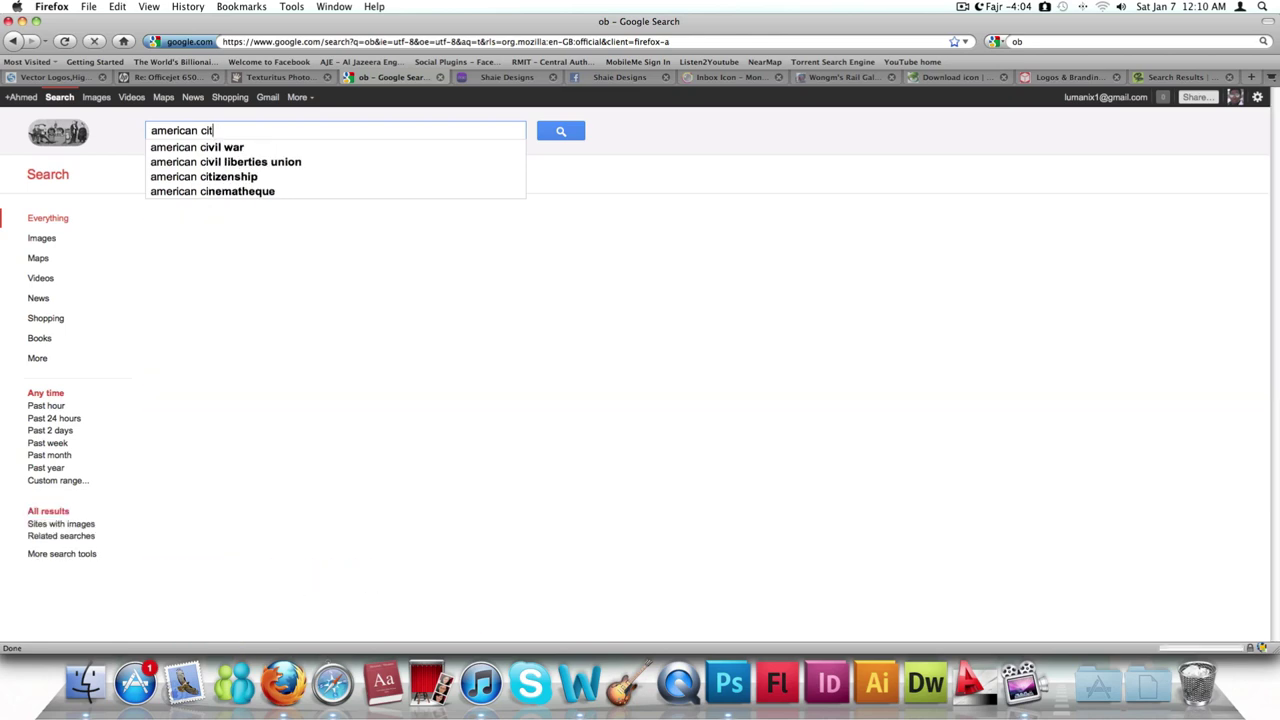
key("Return")
triple_click(349, 131)
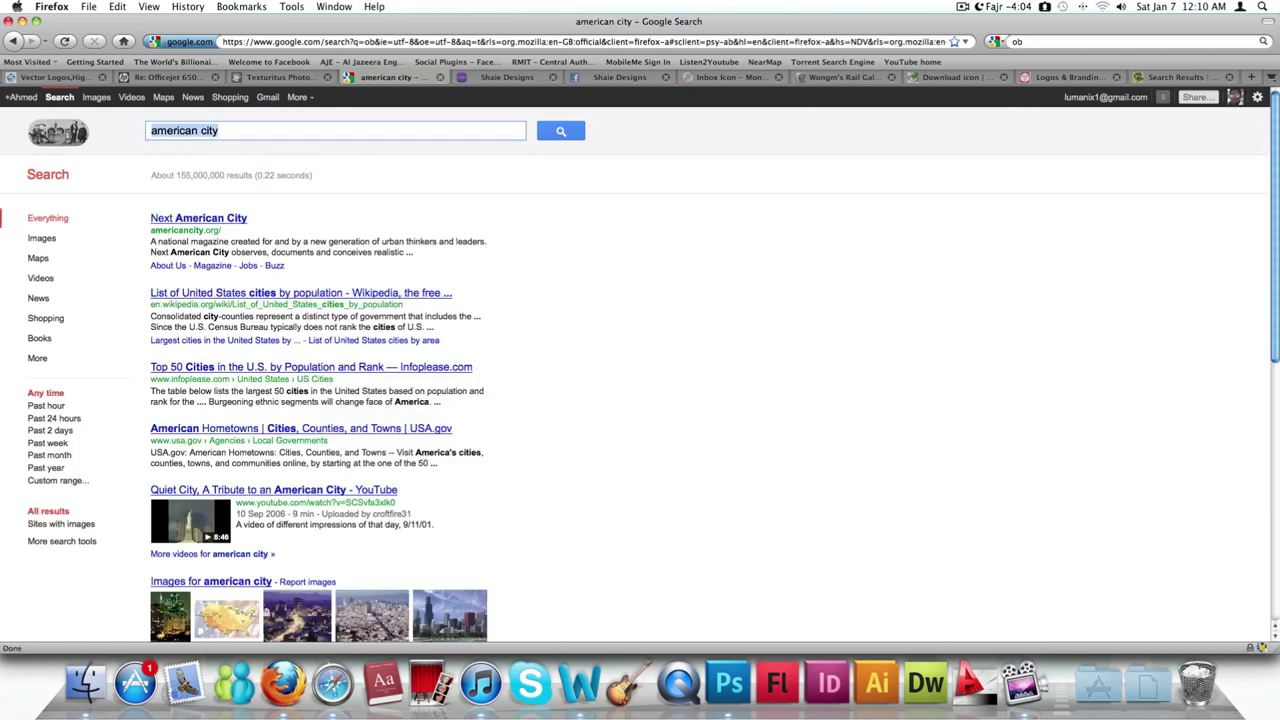
type("new york")
key("Return")
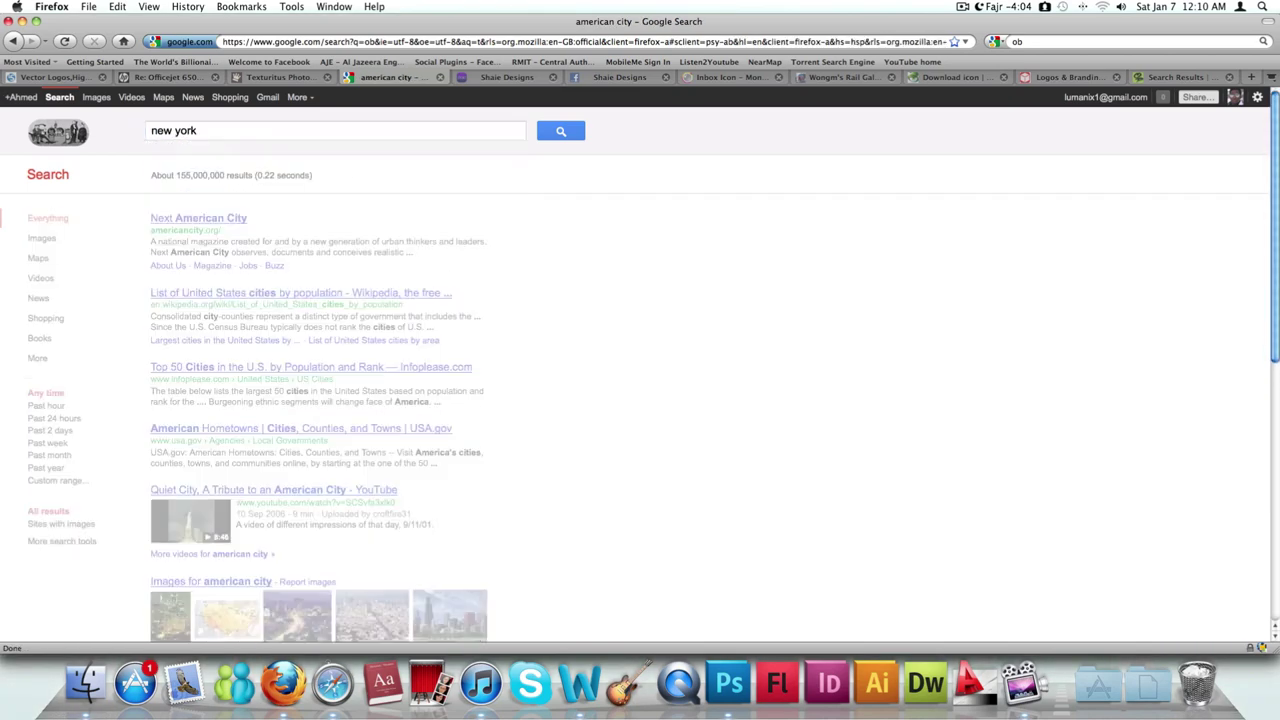
left_click(96, 97)
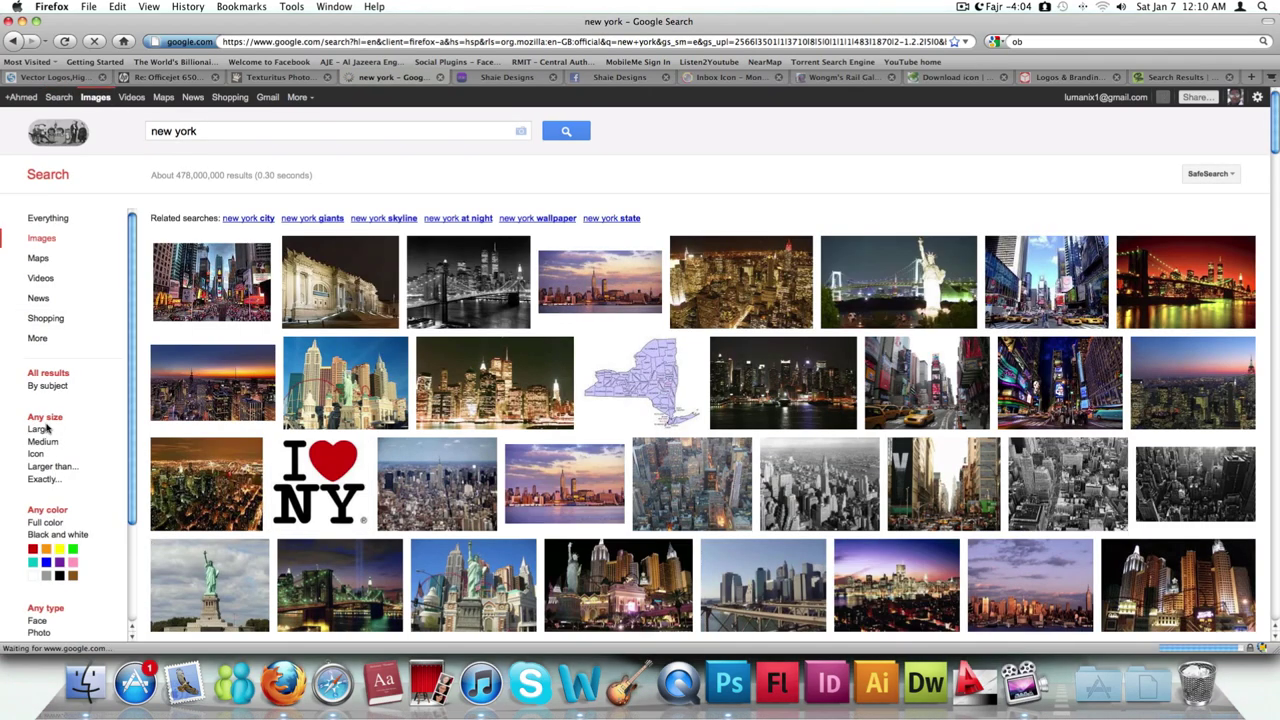
left_click(38, 430)
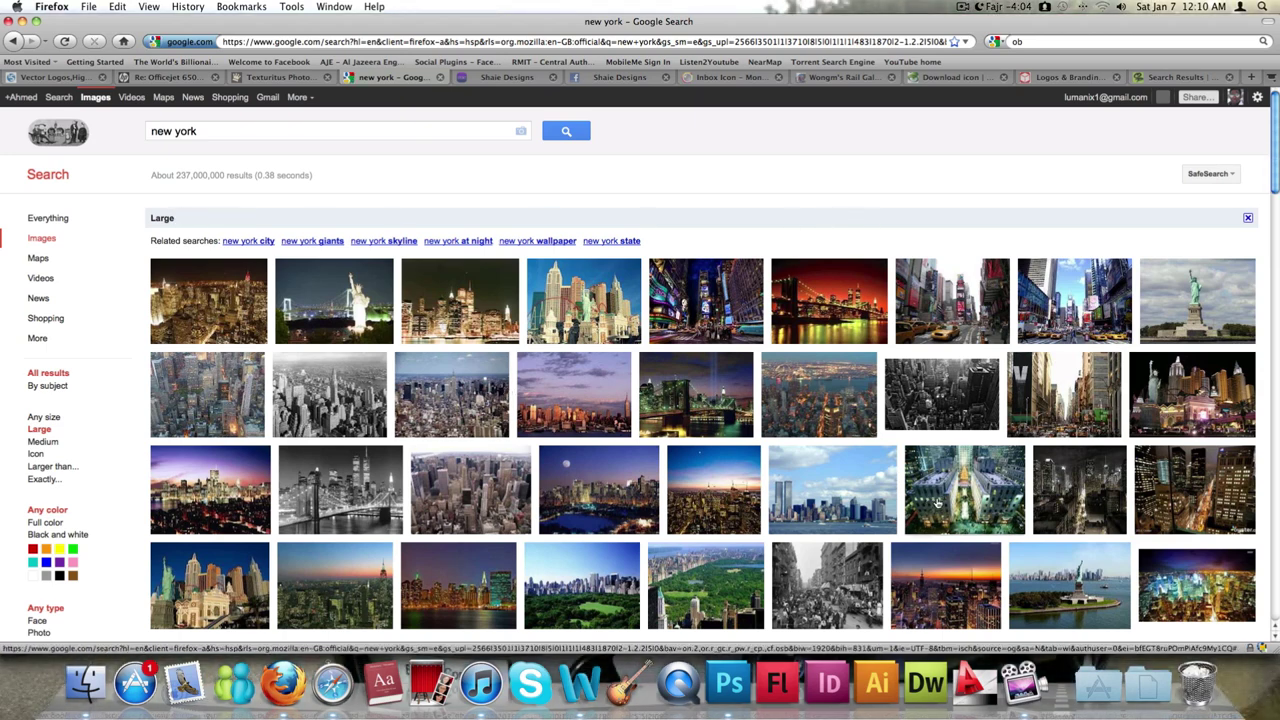
Open the full-size nyc-night1.jpg night skyline photo and copy the image
mouse_move(940, 502)
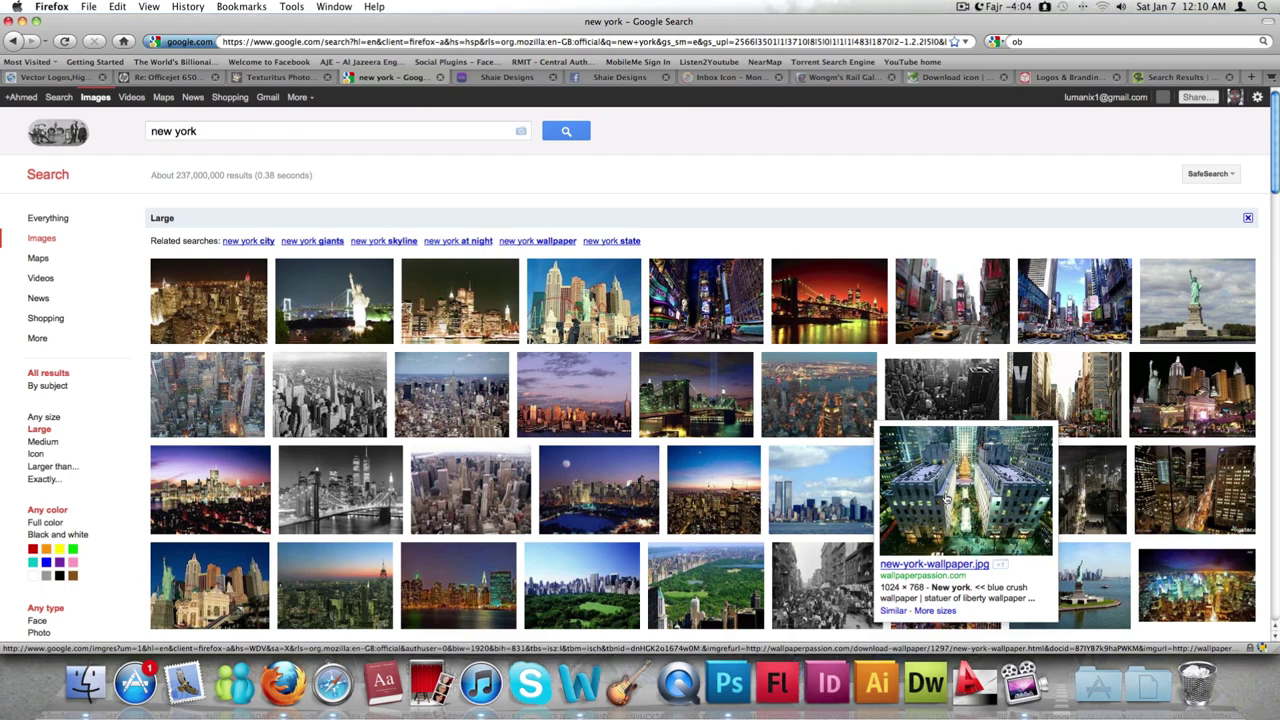
left_click(196, 291)
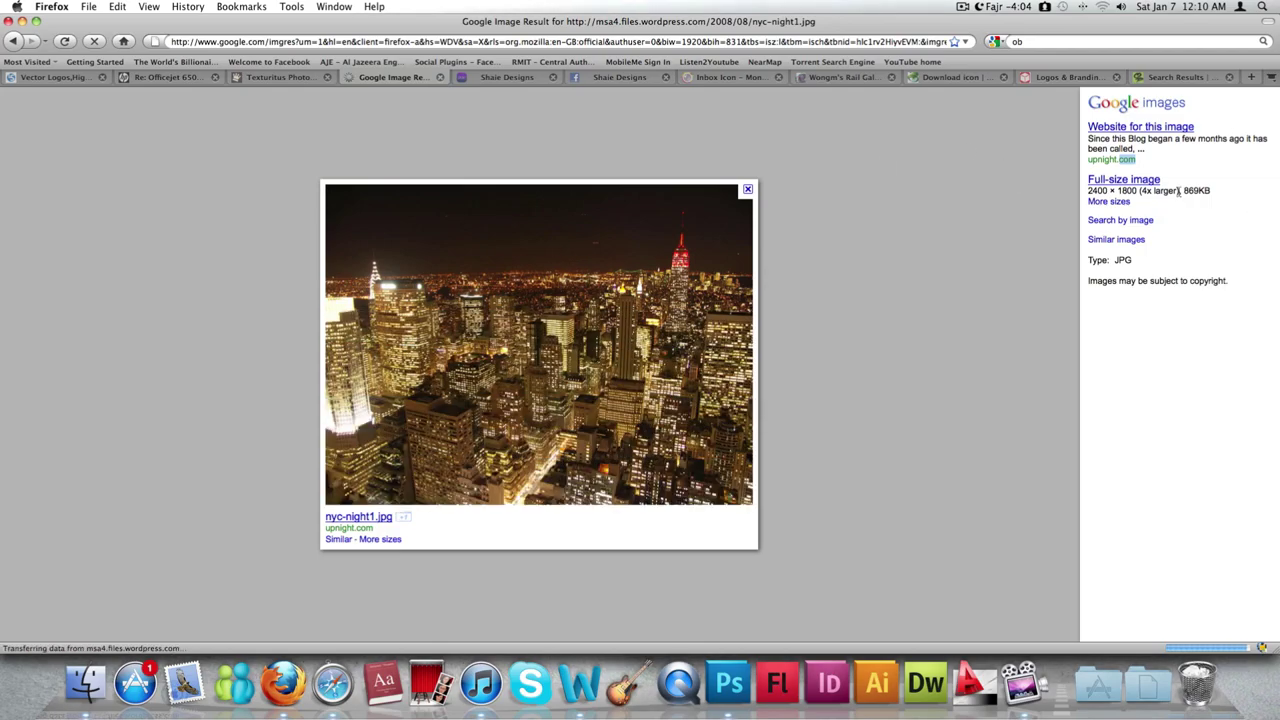
left_click(1140, 180)
left_click(328, 216)
scroll(426, 200, "down", 10)
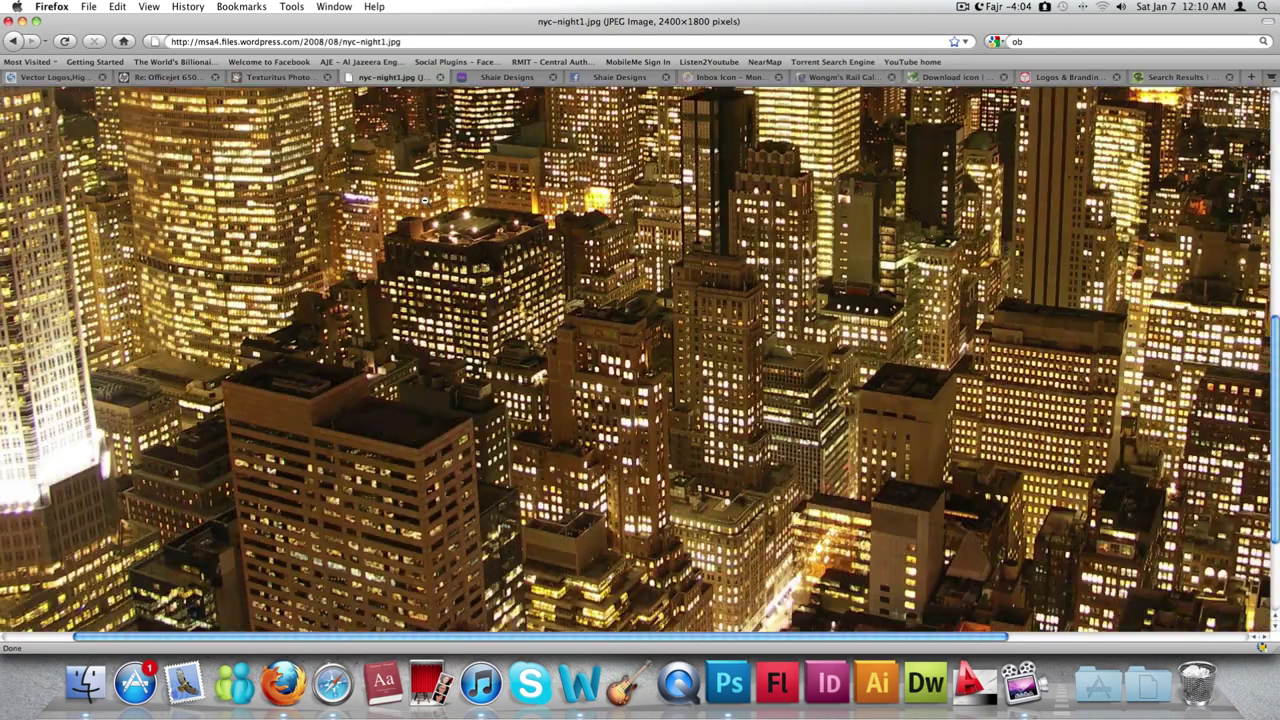
left_click(437, 196)
right_click(437, 196)
left_click(455, 201)
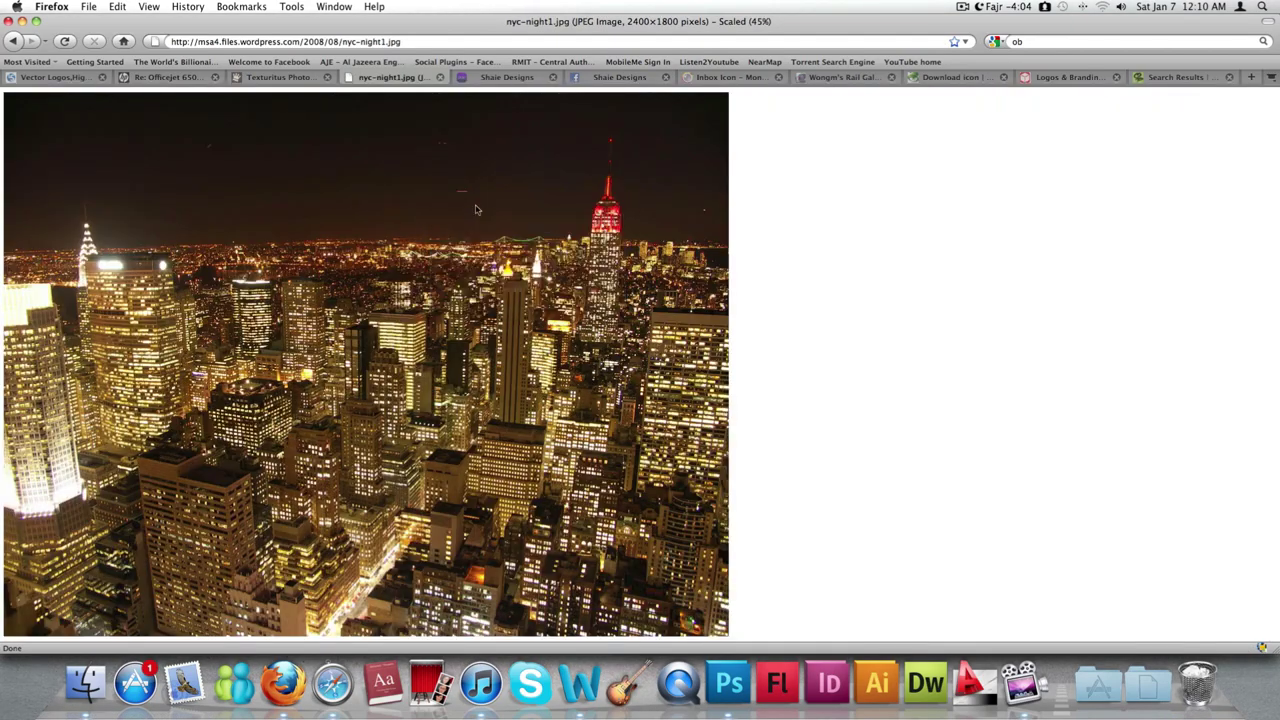
Paste the skyline photo as a new layer and scale it down to about 71%
key("super+Tab")
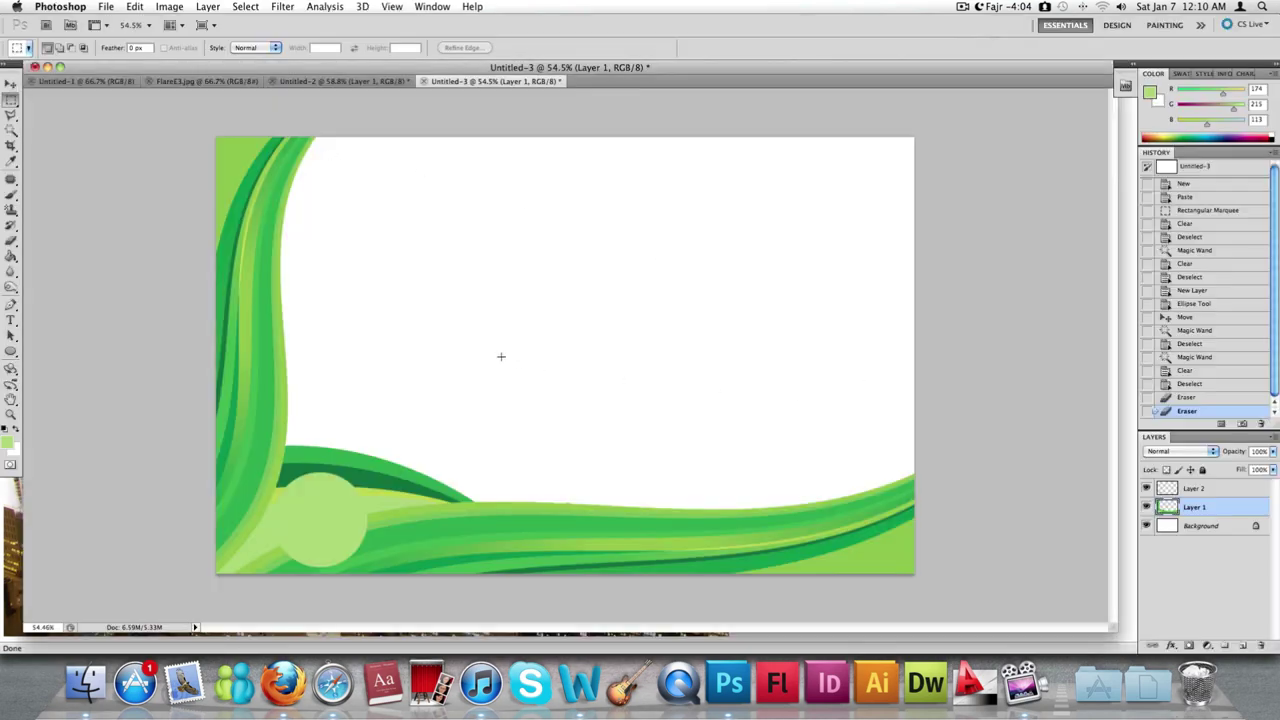
key("super+v")
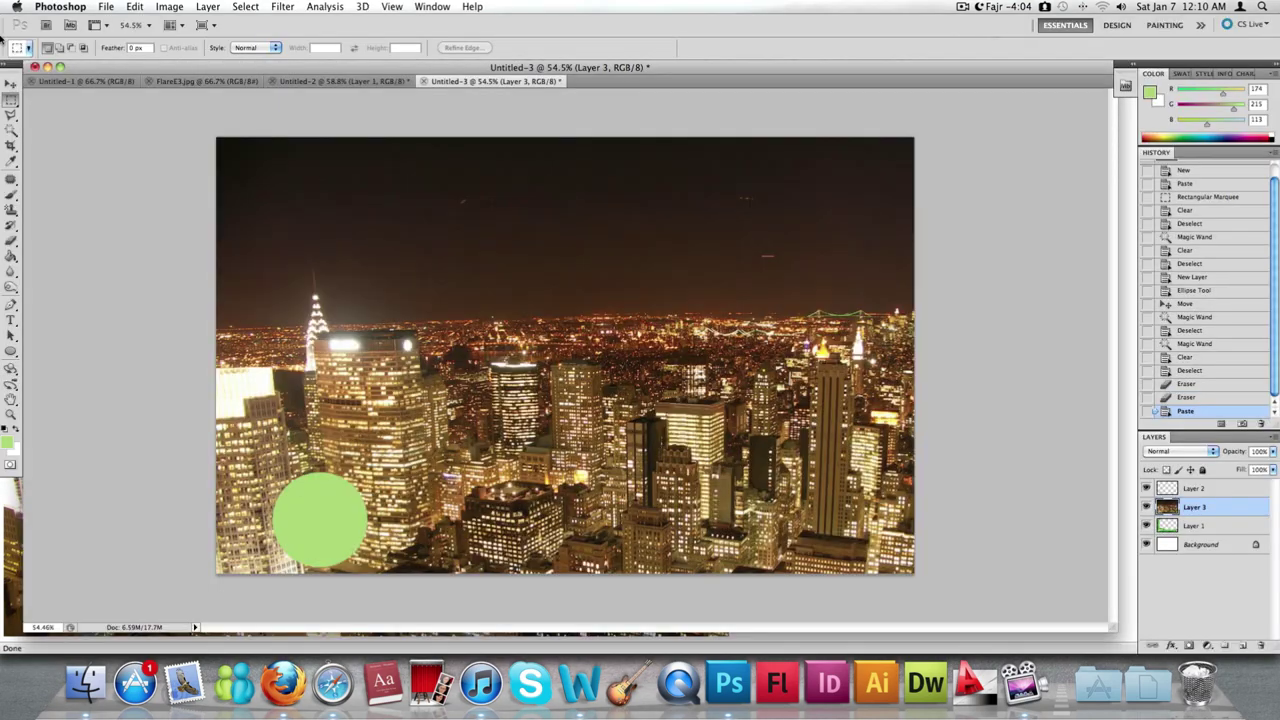
scroll(1075, 458, "down", 5)
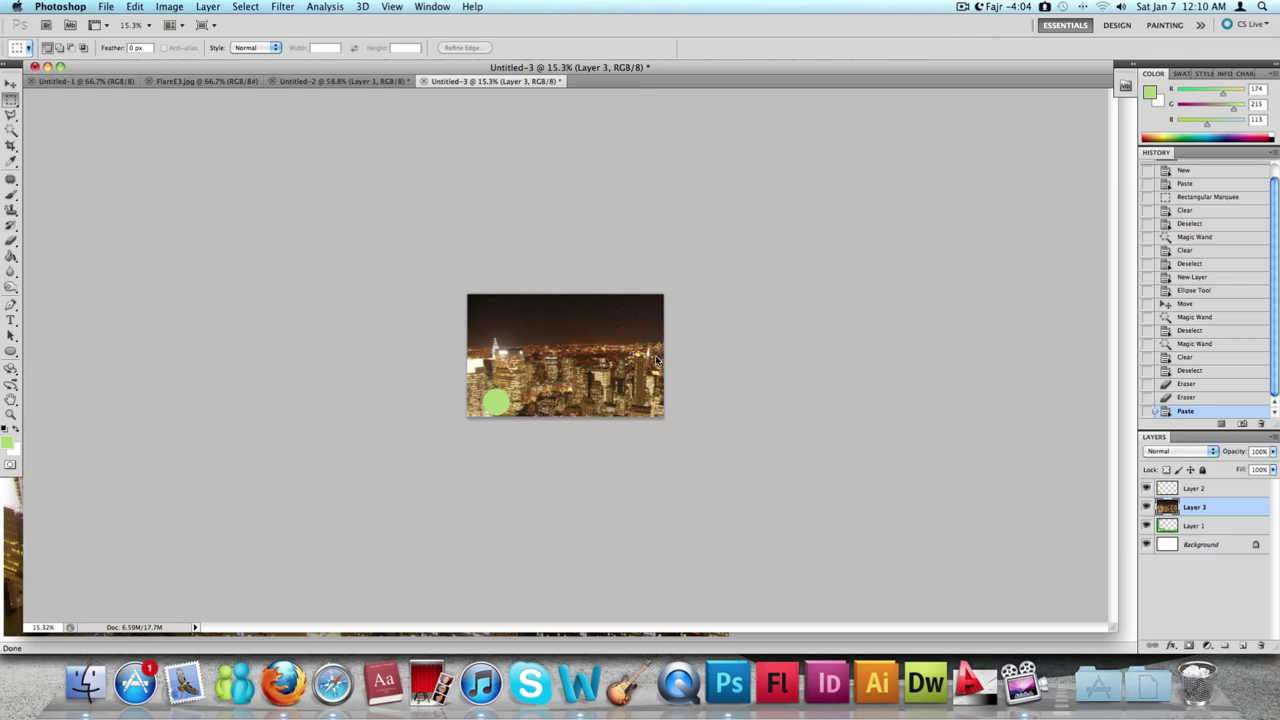
key("super+t")
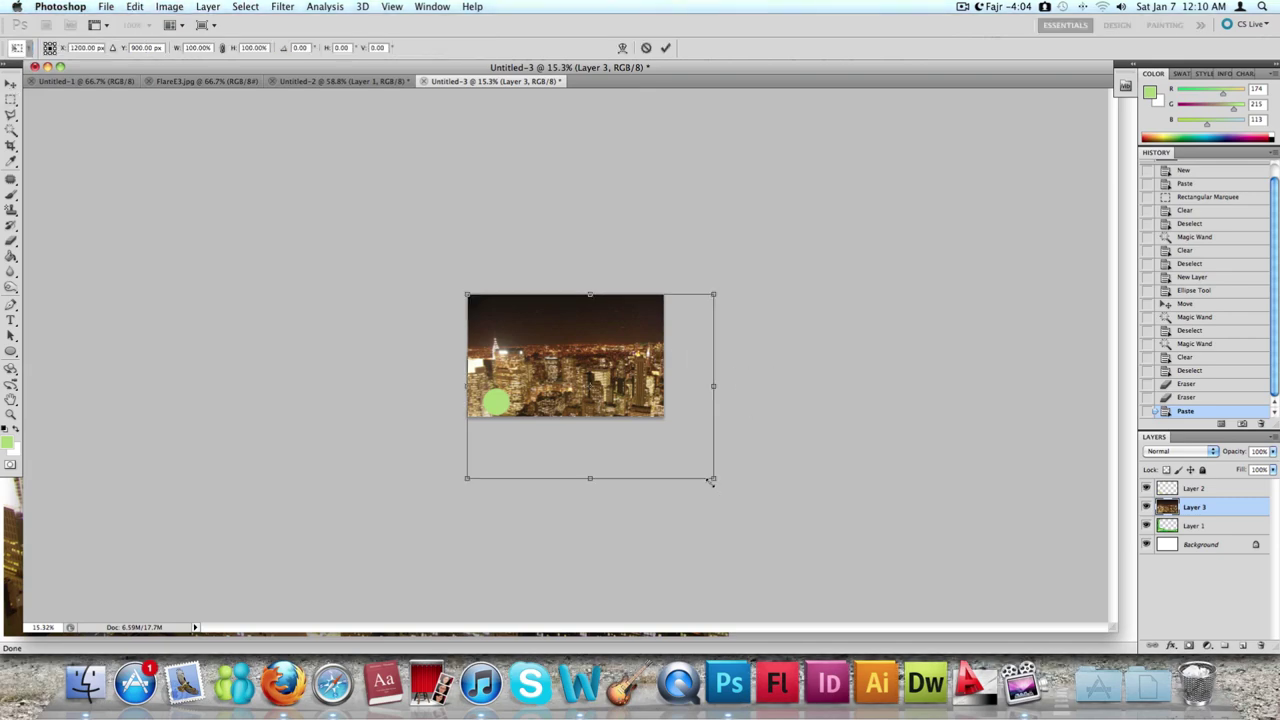
left_click_drag(714, 480, 660, 435)
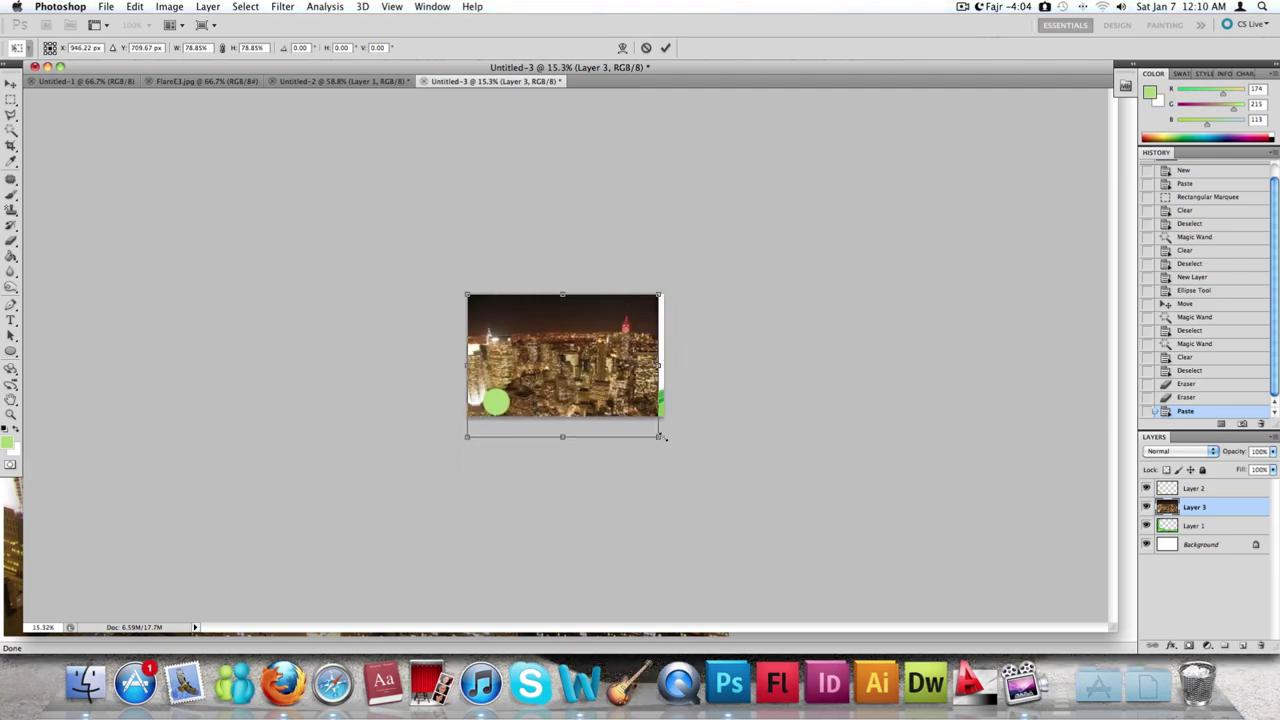
scroll(637, 391, "up", 2)
scroll(637, 391, "up", 3)
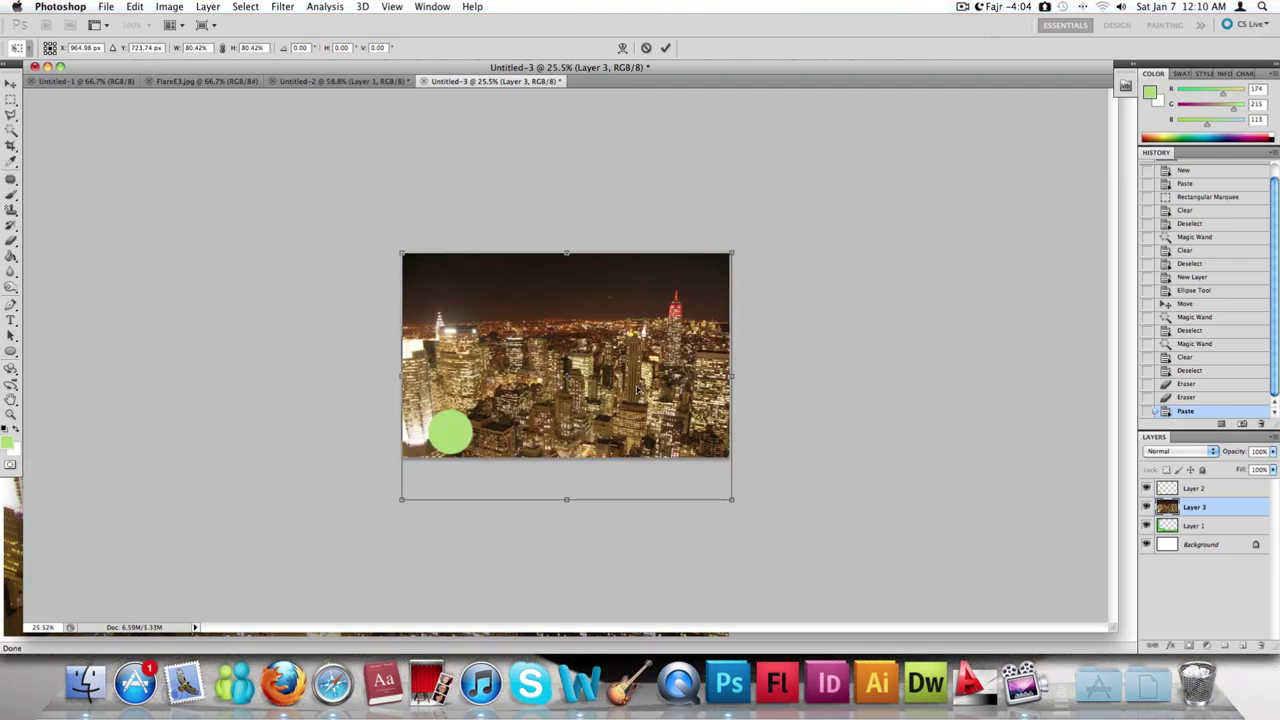
scroll(637, 391, "down", 1)
left_click_drag(656, 412, 653, 367)
left_click_drag(807, 522, 755, 485)
left_click_drag(690, 405, 755, 414)
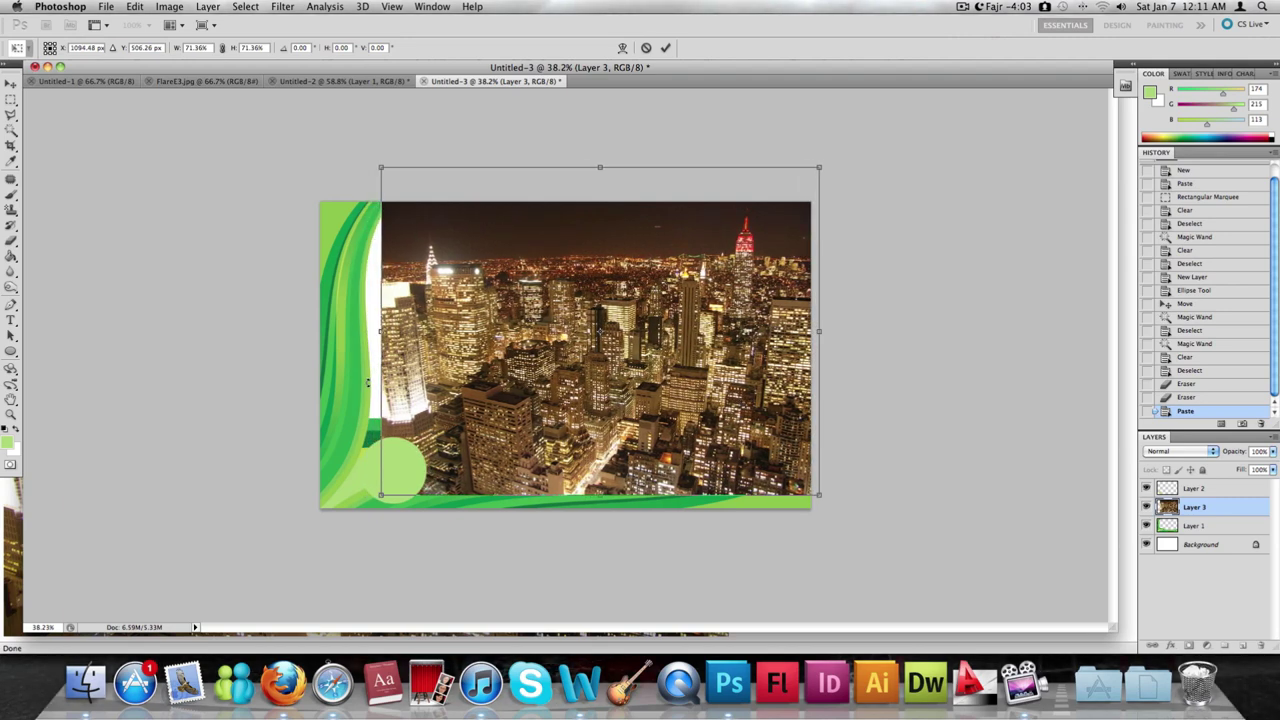
left_click(18, 111)
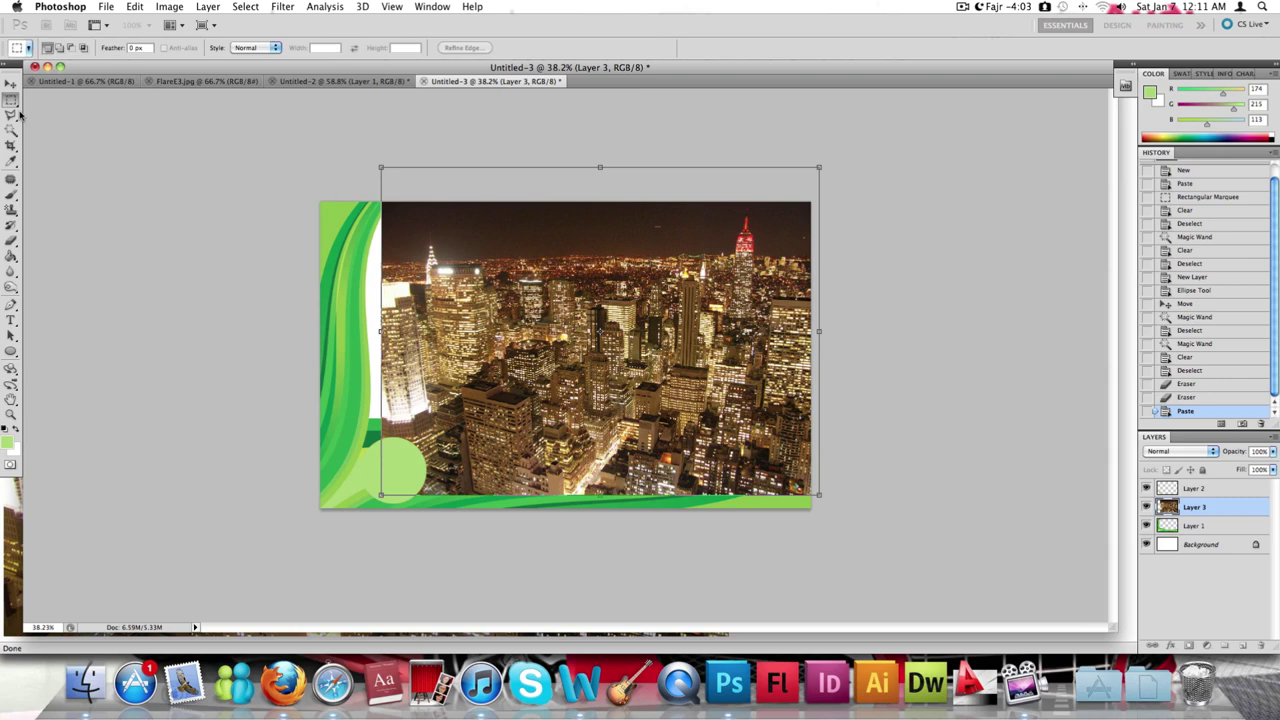
Position the skyline photo against the green swoosh on the left
left_click(9, 85)
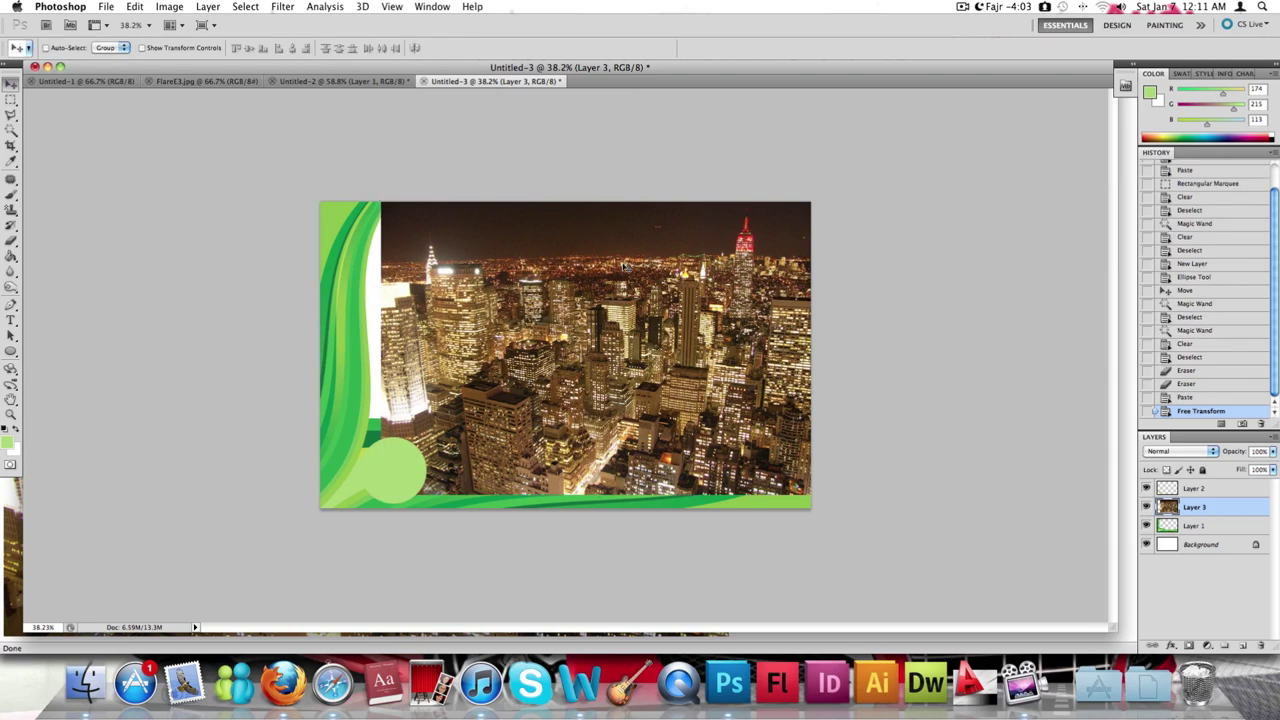
left_click_drag(623, 266, 603, 266)
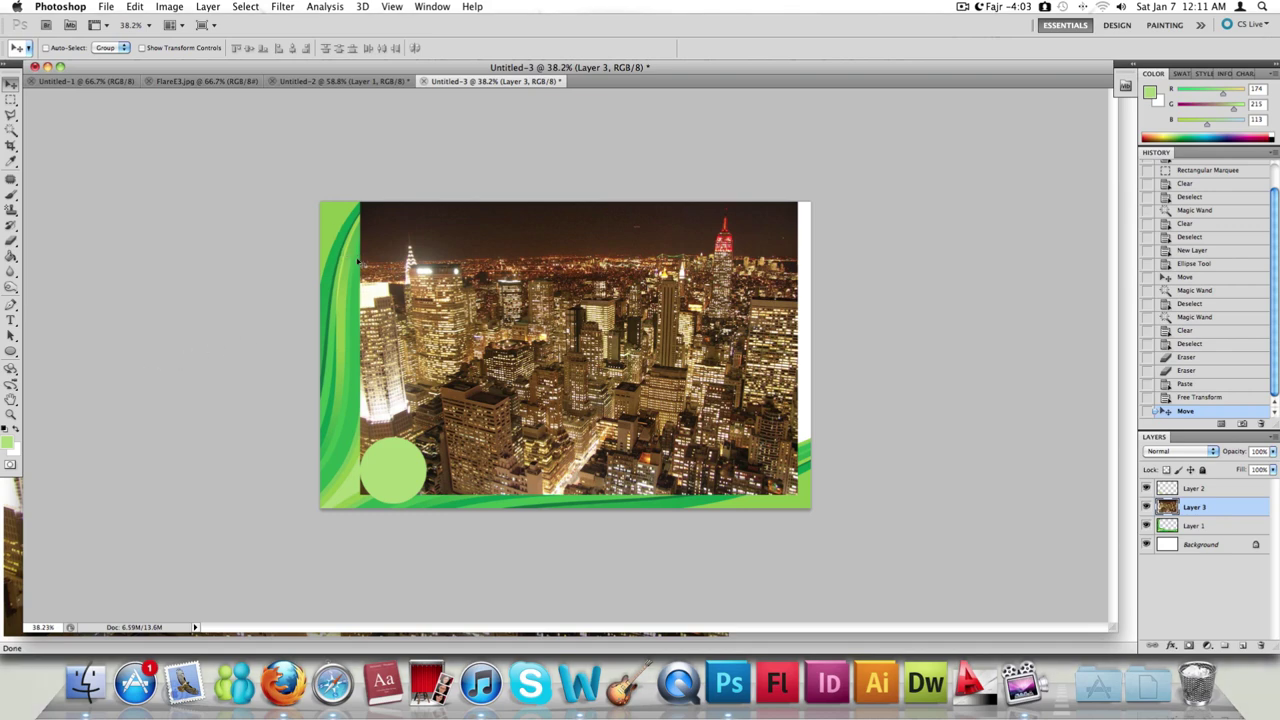
left_click_drag(362, 242, 418, 250)
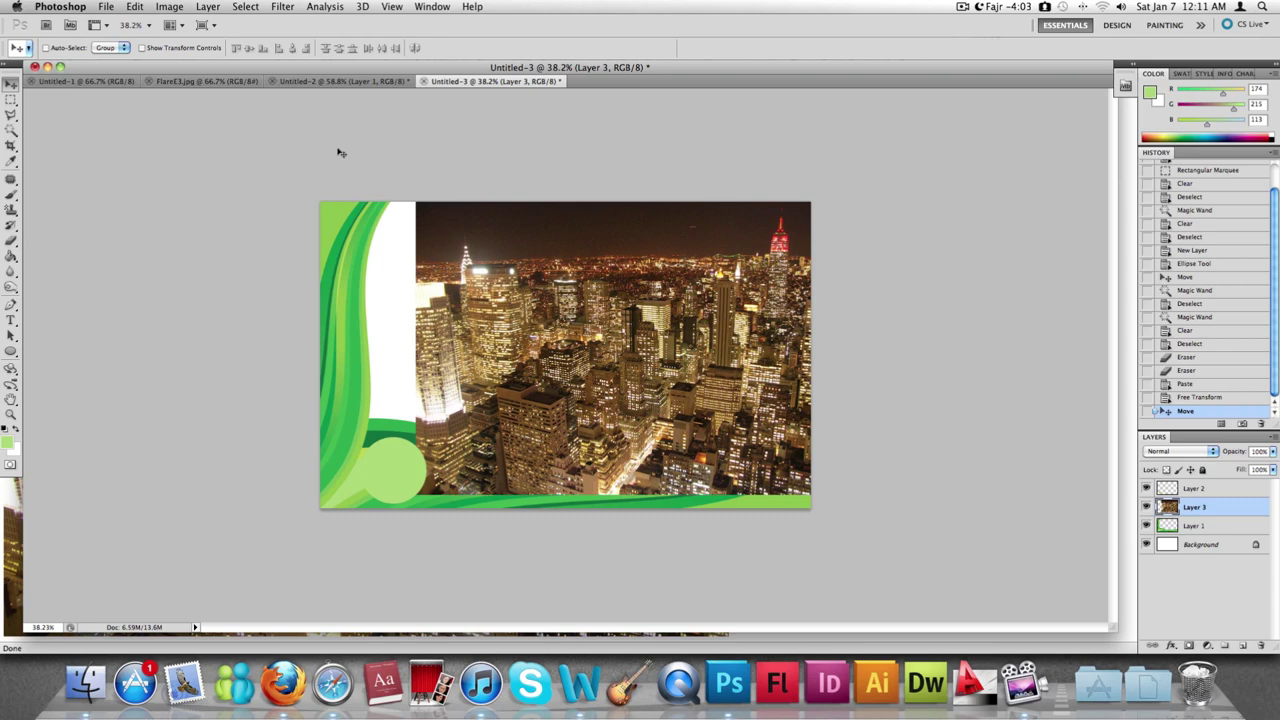
left_click_drag(706, 226, 644, 224)
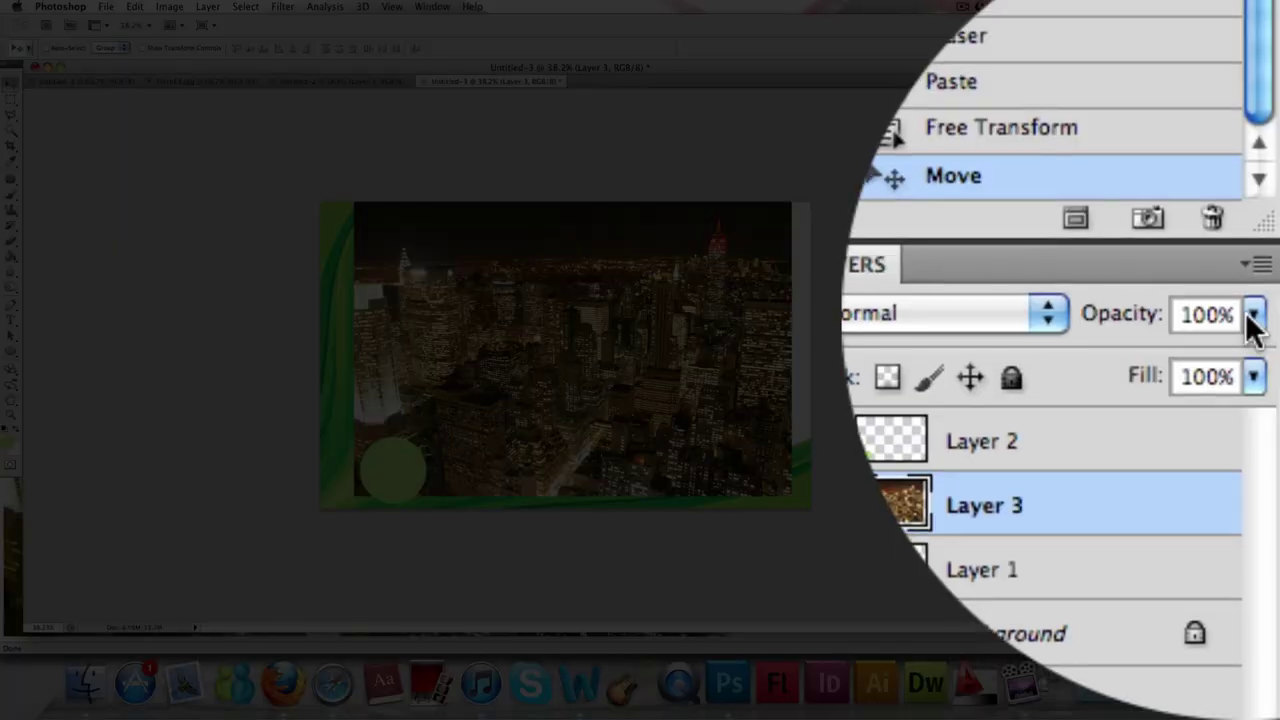
Lower the skyline layer's opacity to 44%
left_click(1273, 451)
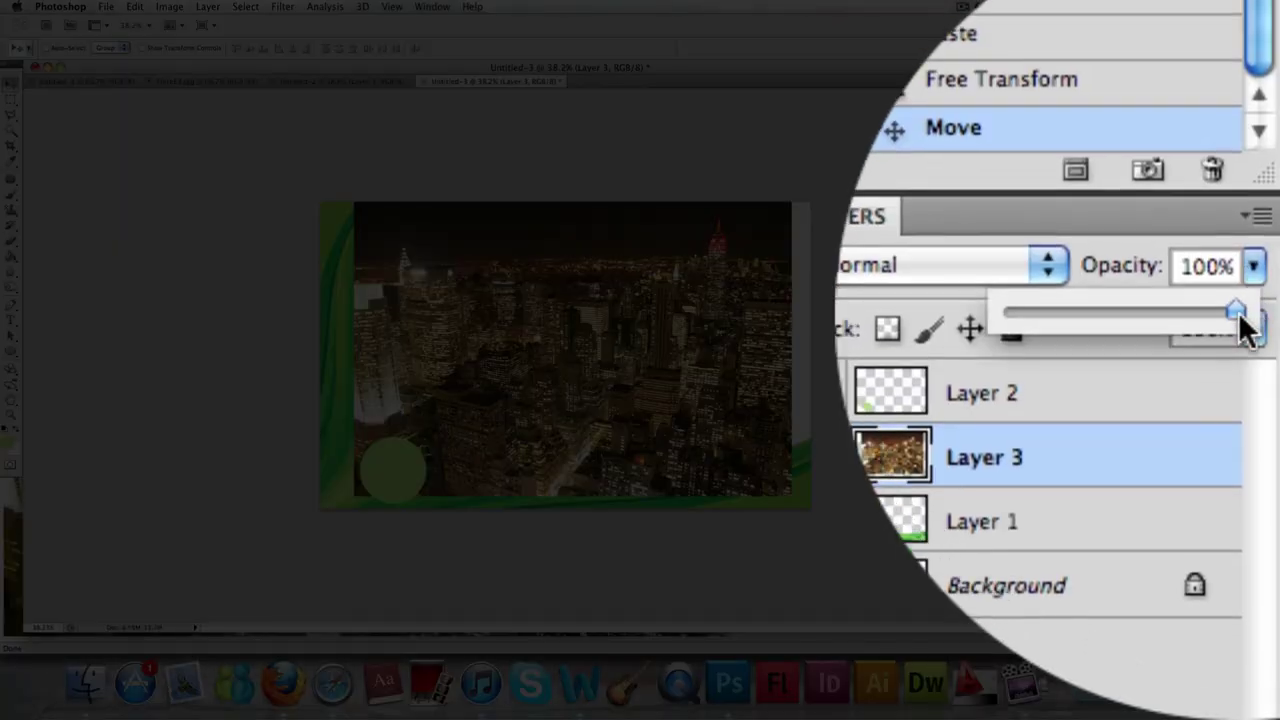
left_click_drag(1237, 322, 1233, 471)
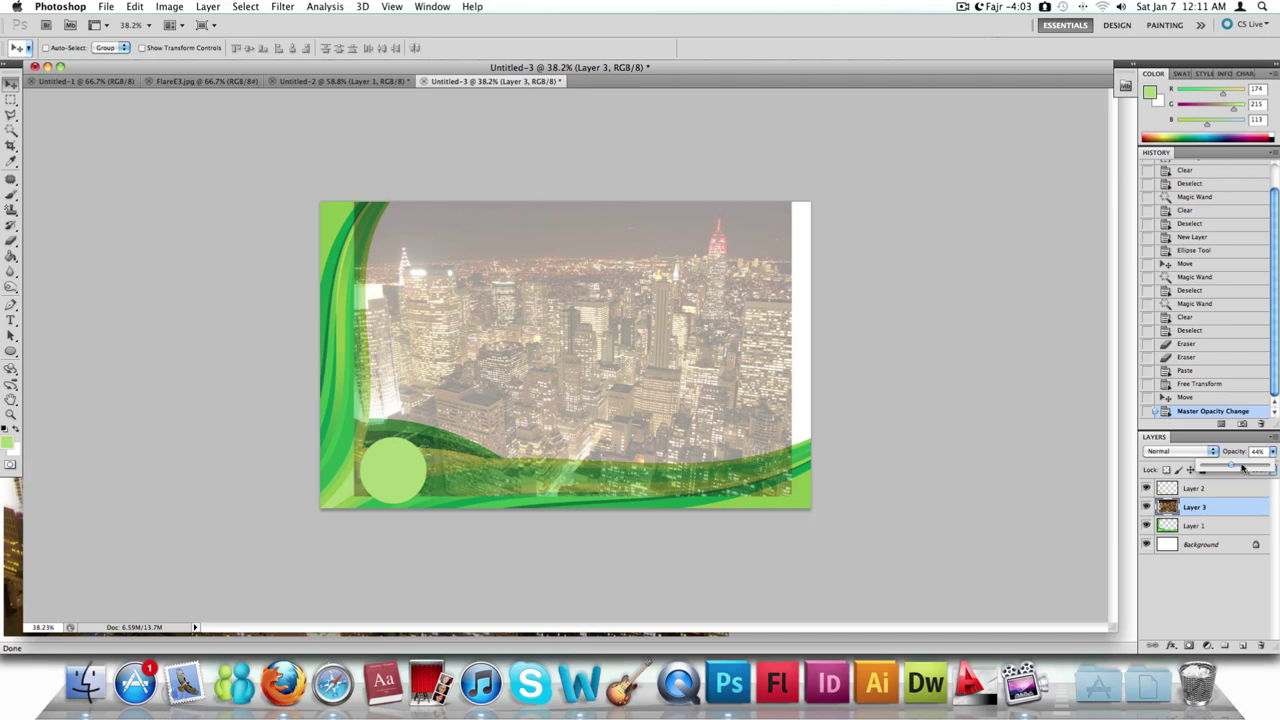
scroll(326, 291, "up", 3)
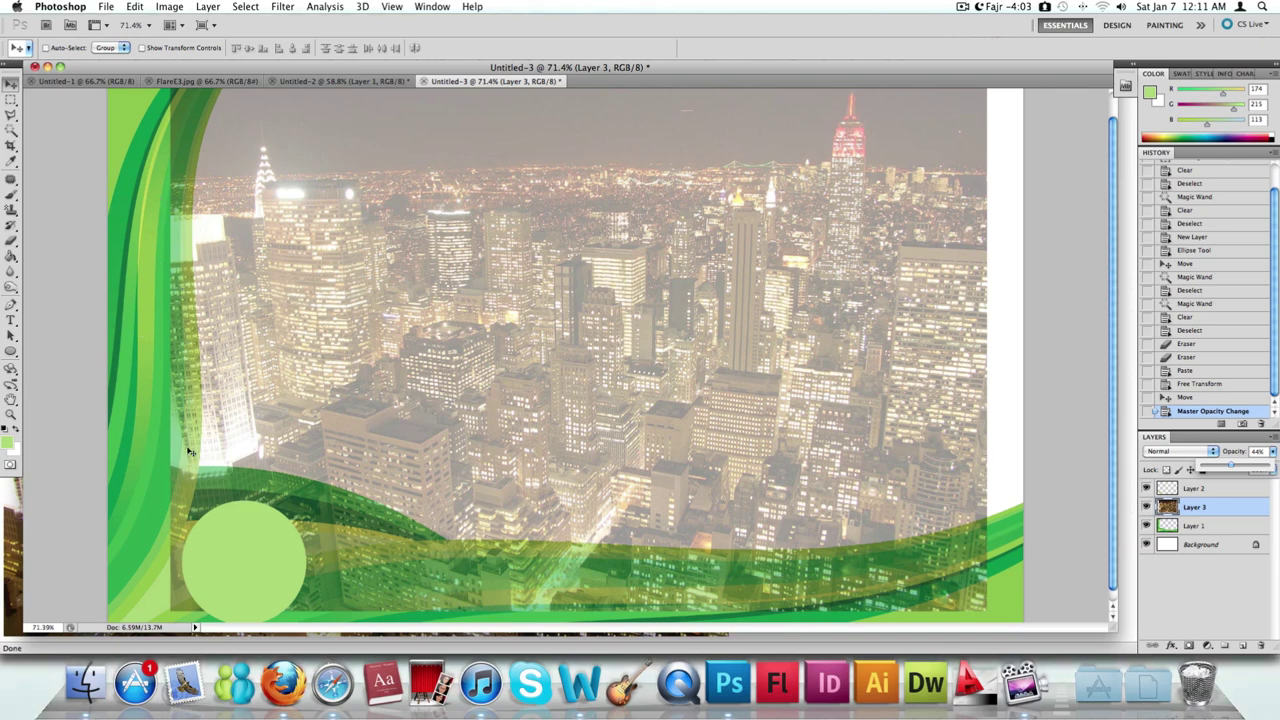
scroll(286, 366, "down", 3)
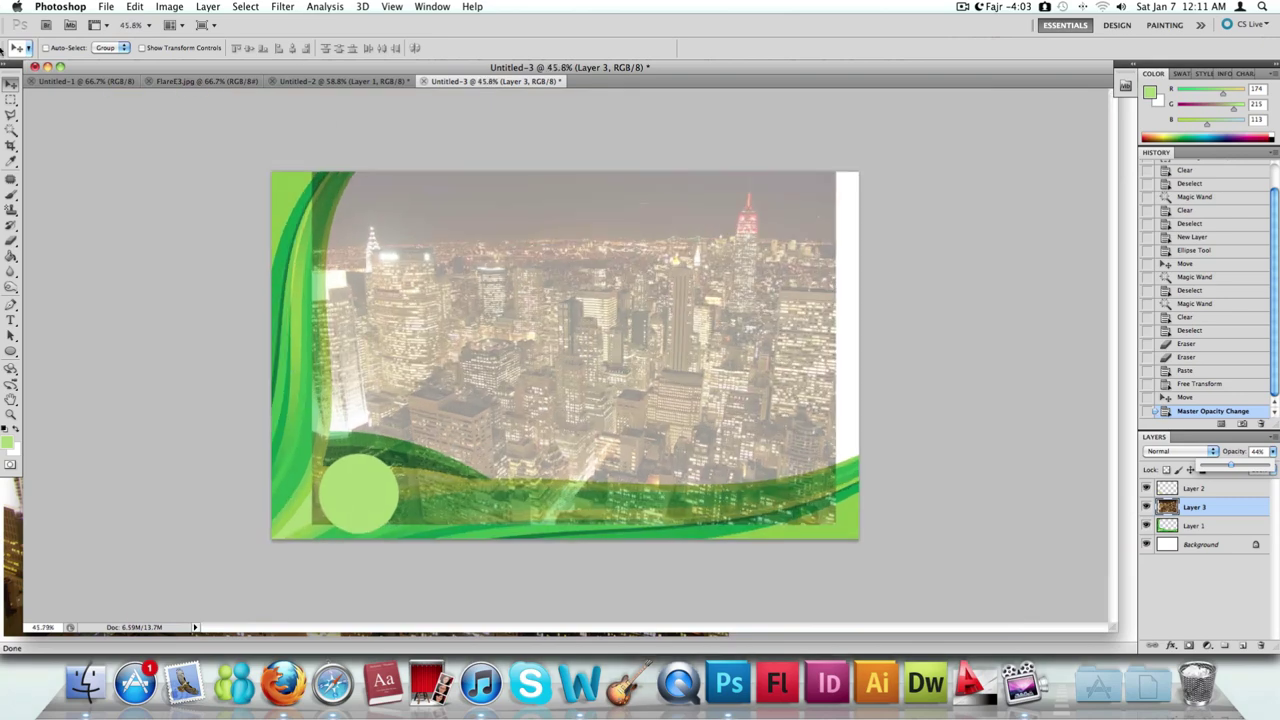
left_click(304, 112)
Nudge the skyline photo up-right and enlarge it to about 104%
left_click_drag(505, 219, 514, 211)
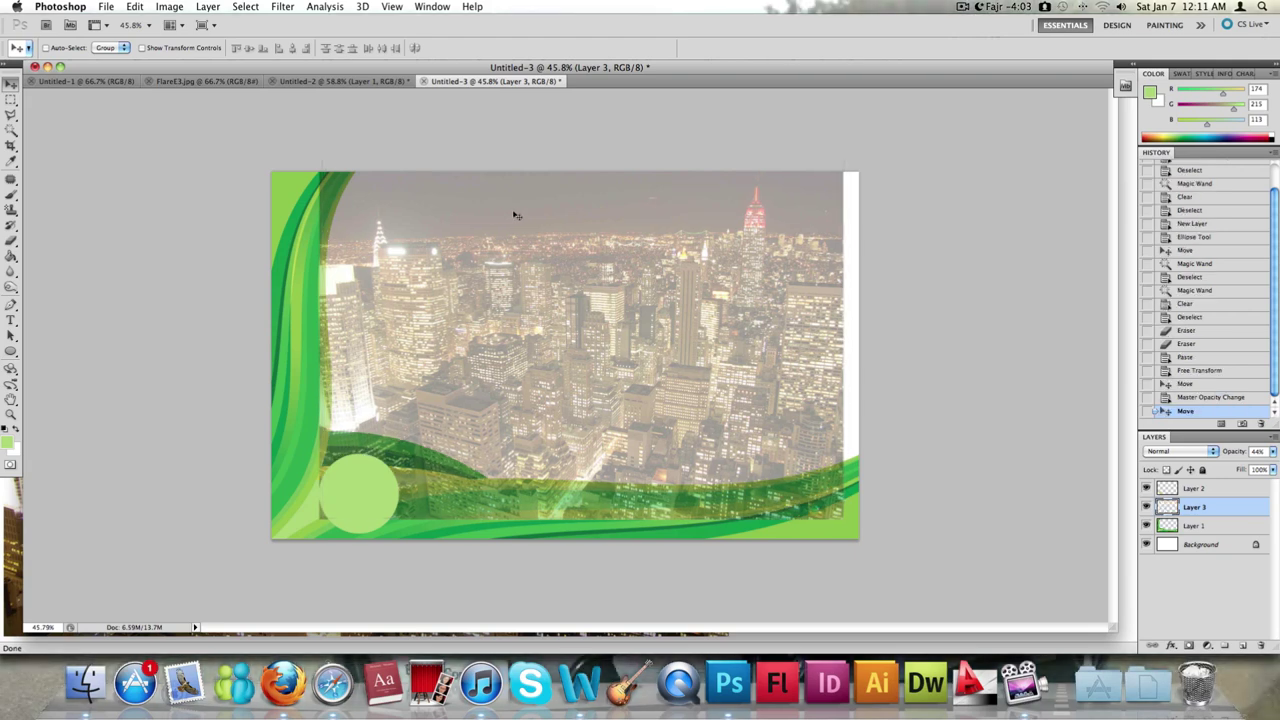
key("super+t")
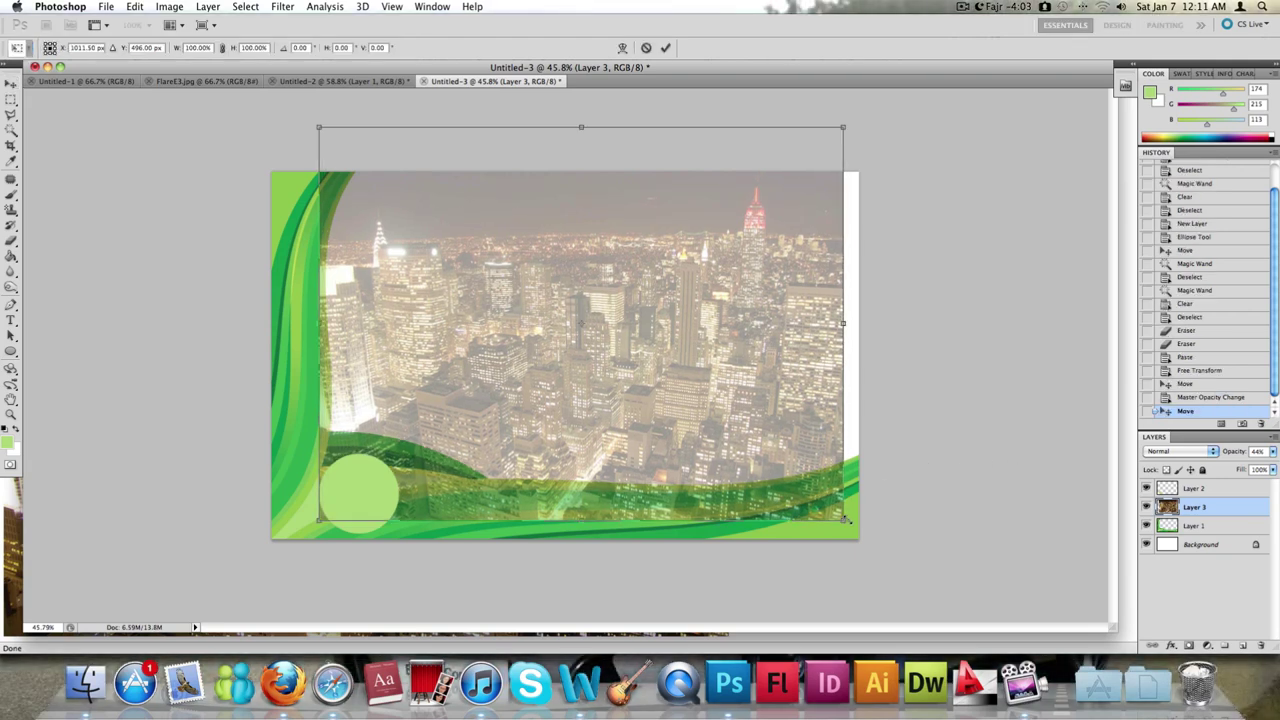
left_click_drag(842, 520, 864, 536)
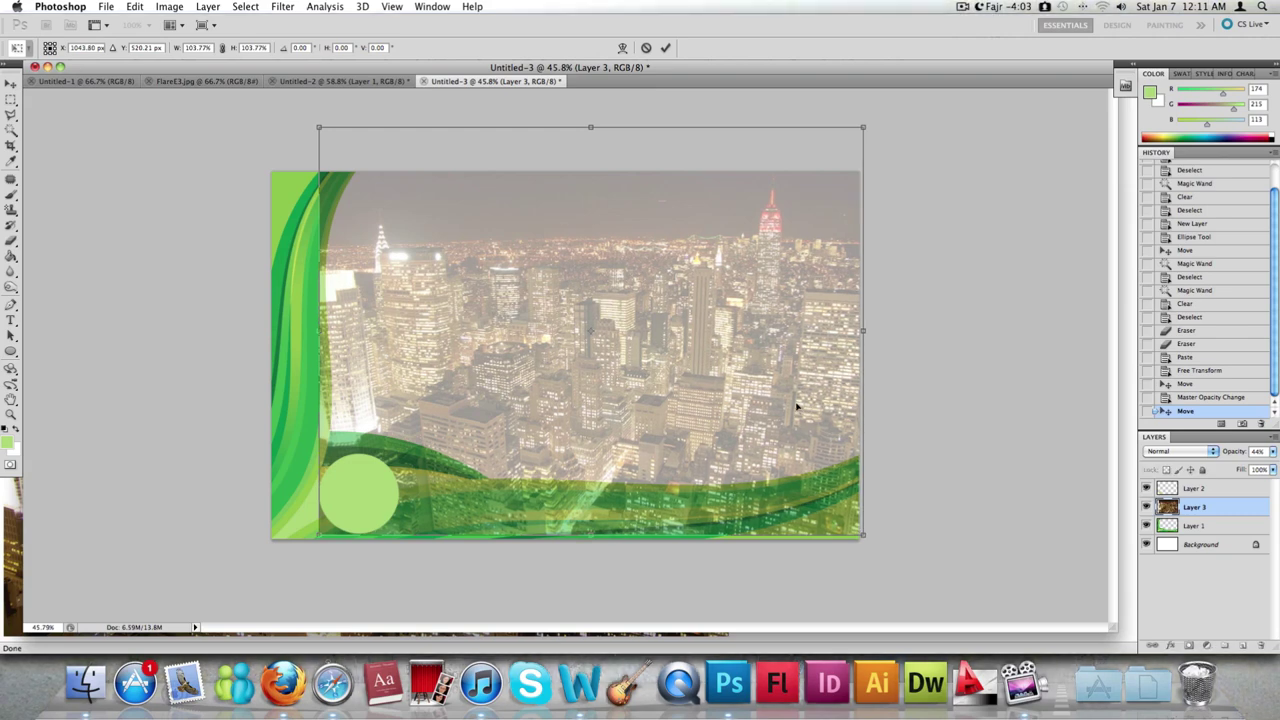
key("Return")
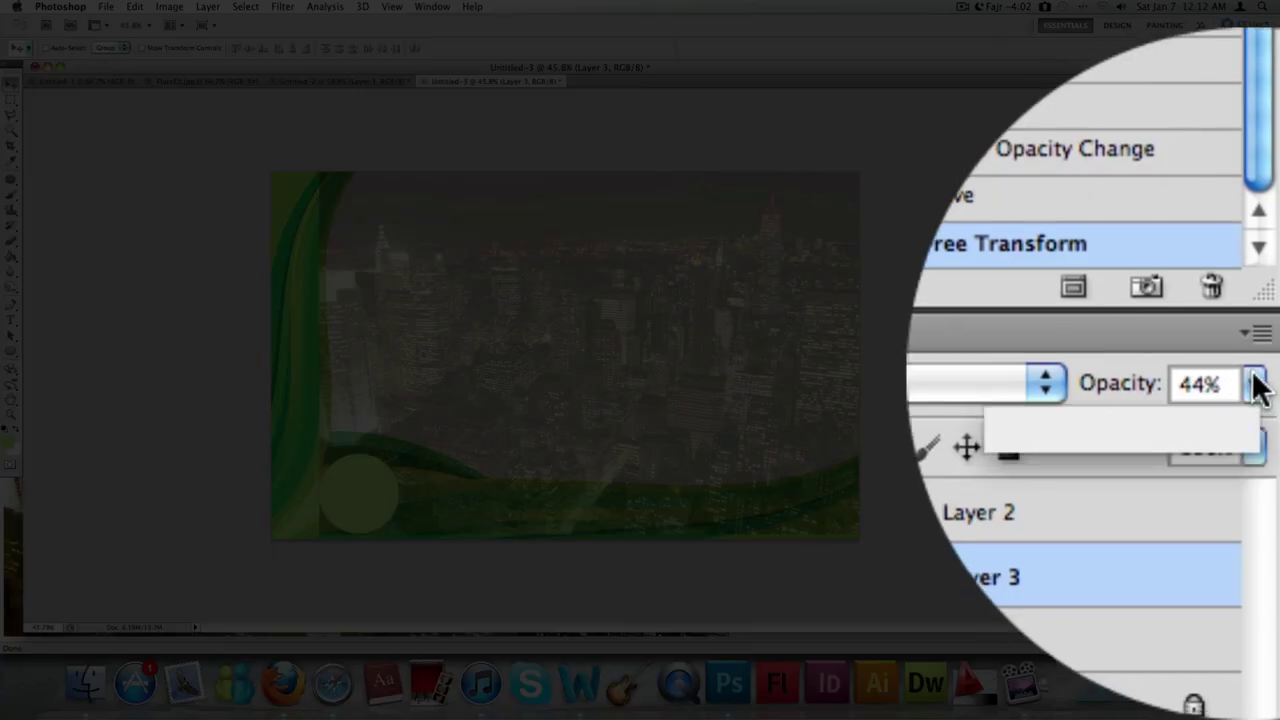
left_click(1272, 451)
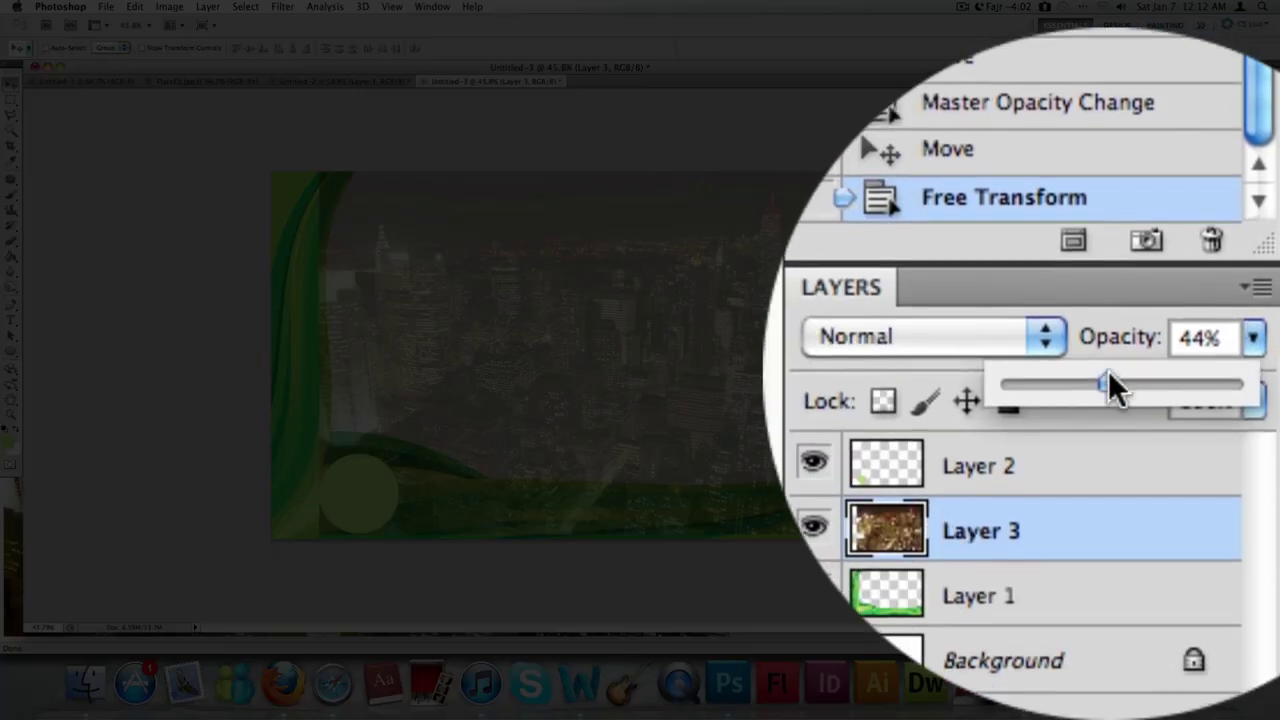
Return the skyline layer to 100% opacity and move Layer 3 below Layer 1
left_click_drag(1231, 464, 1277, 465)
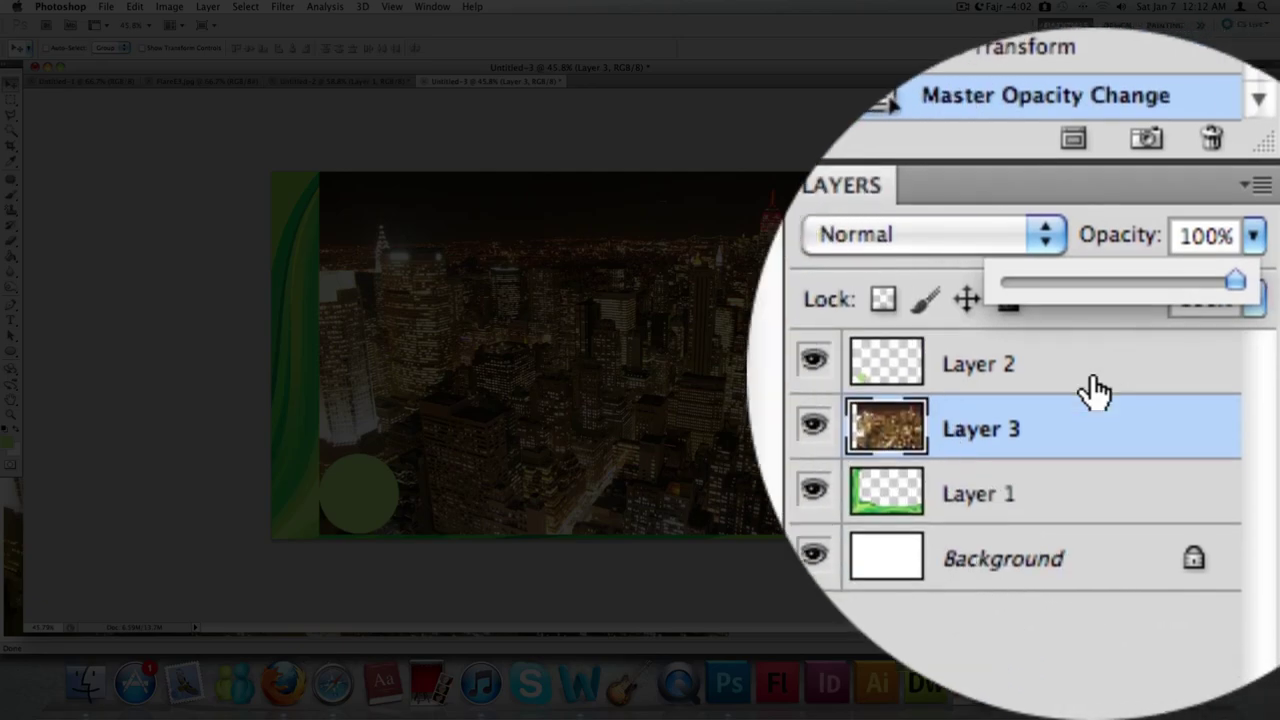
left_click(1092, 390)
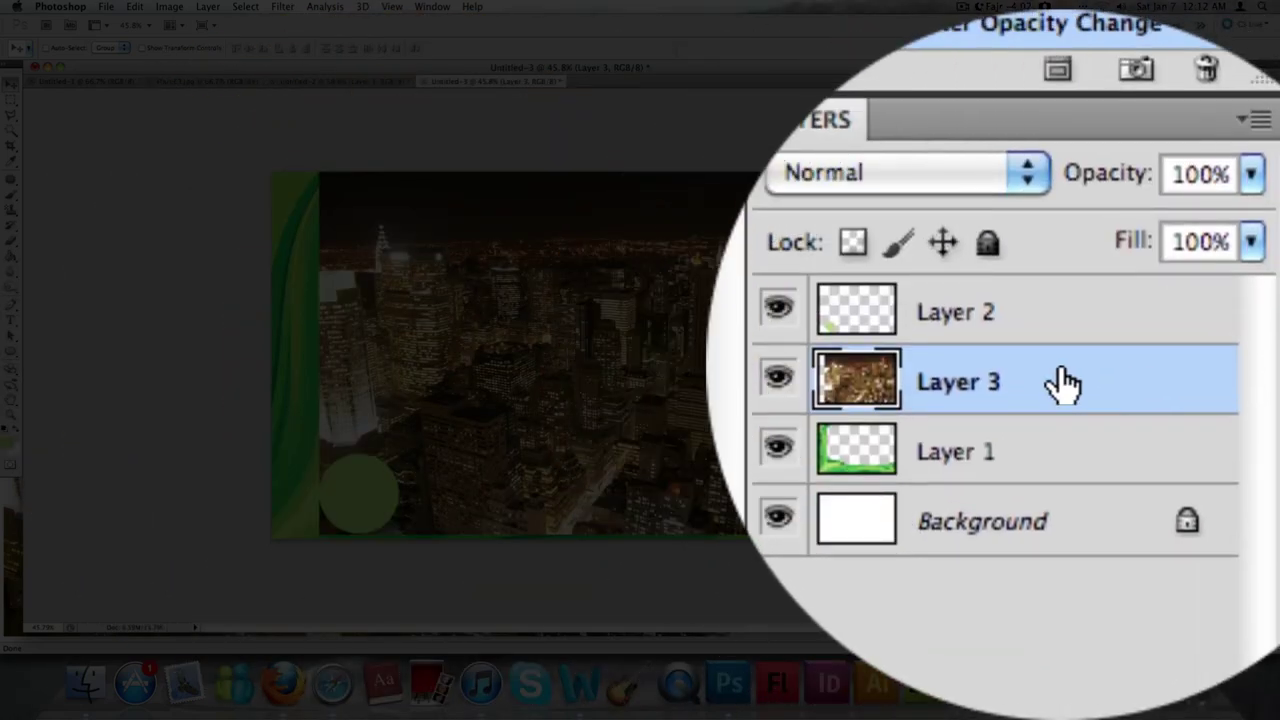
left_click_drag(1063, 350, 1221, 535)
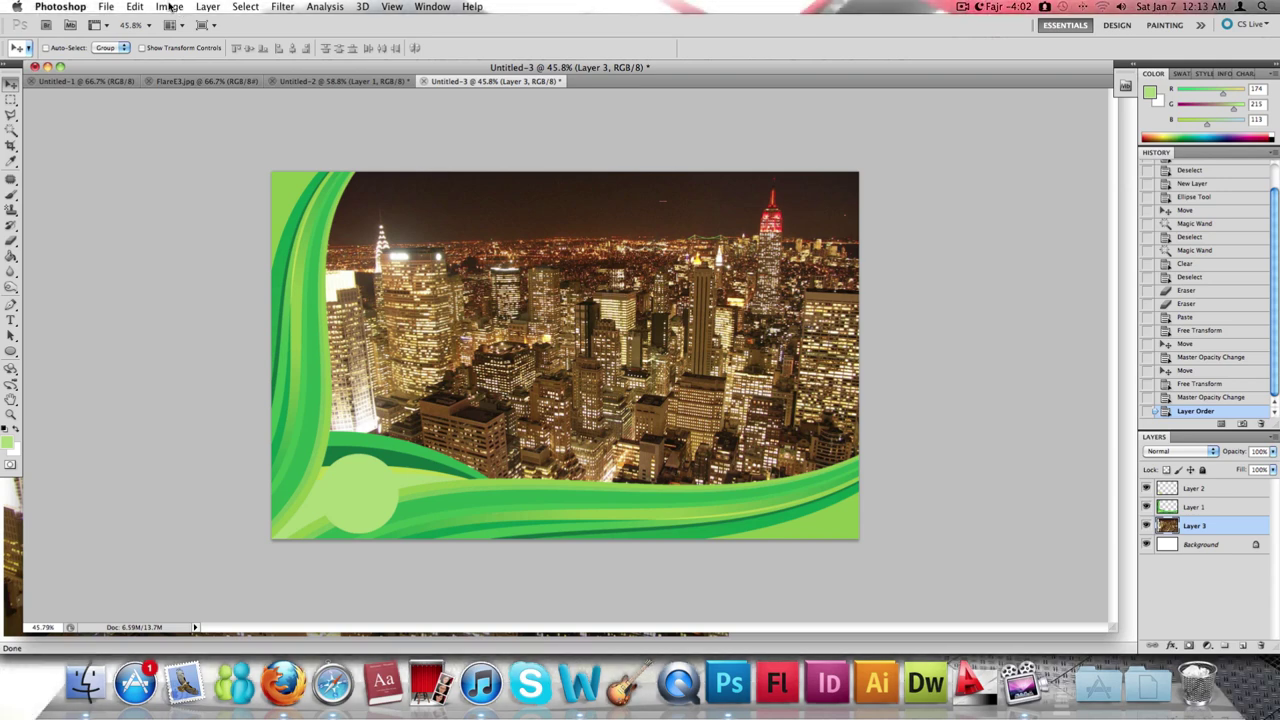
Apply Hue/Saturation with hue -125 to the skyline layer, turning the city purple
left_click(169, 7)
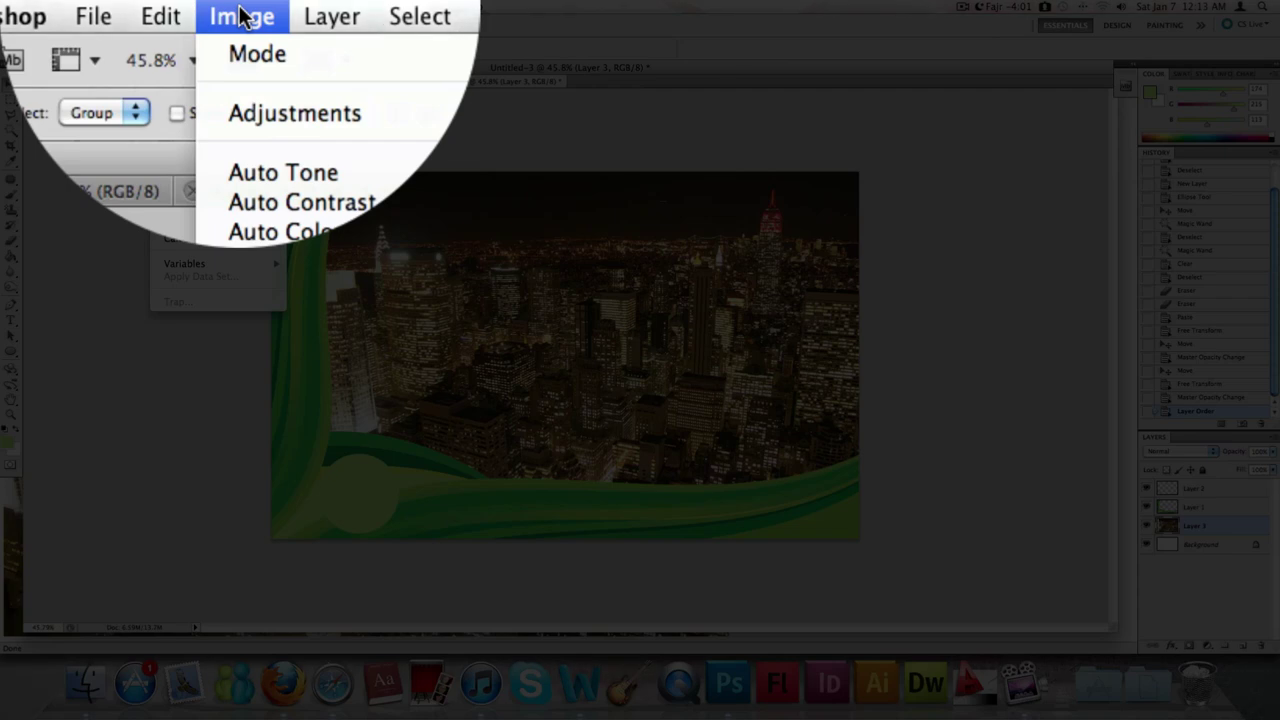
mouse_move(245, 113)
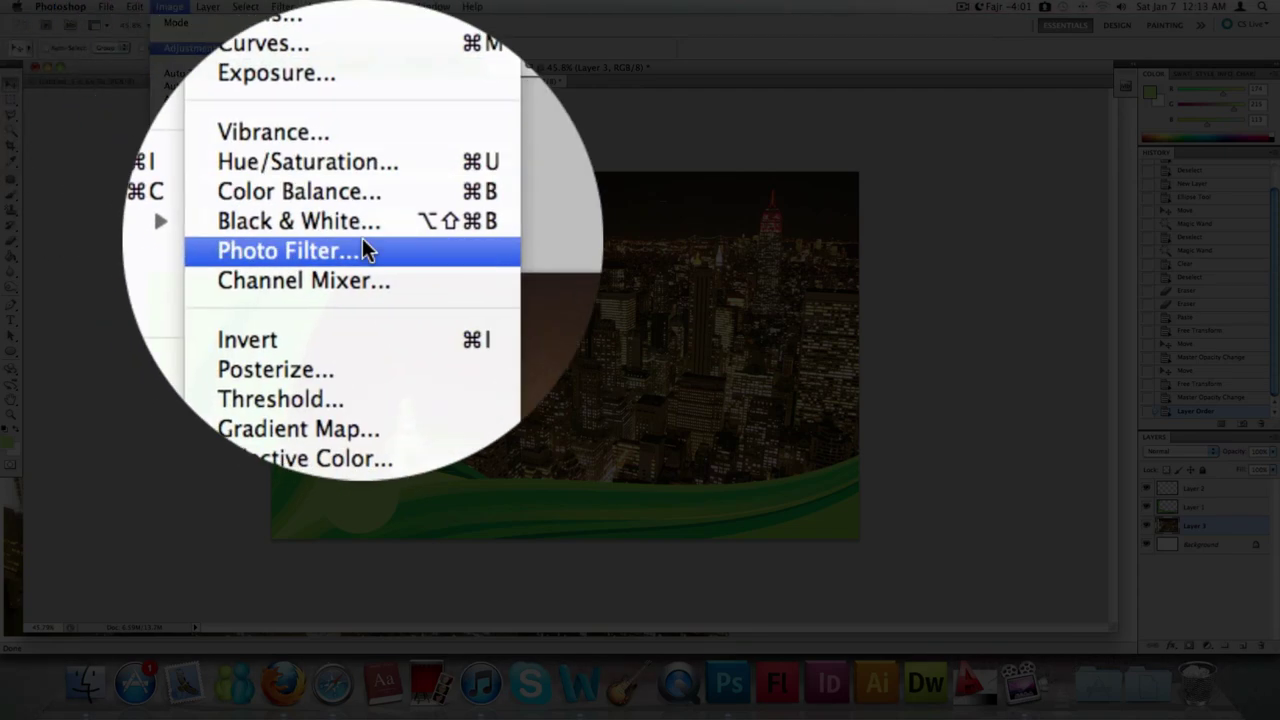
left_click(361, 244)
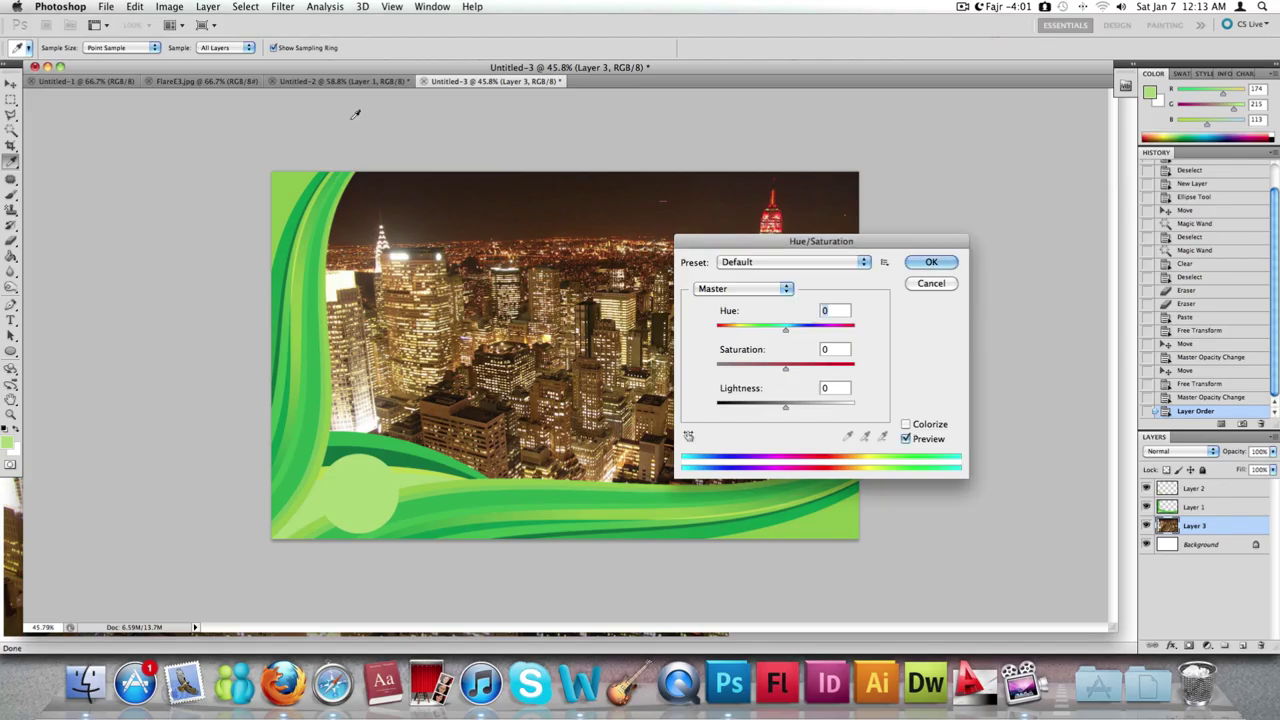
left_click_drag(870, 241, 1012, 216)
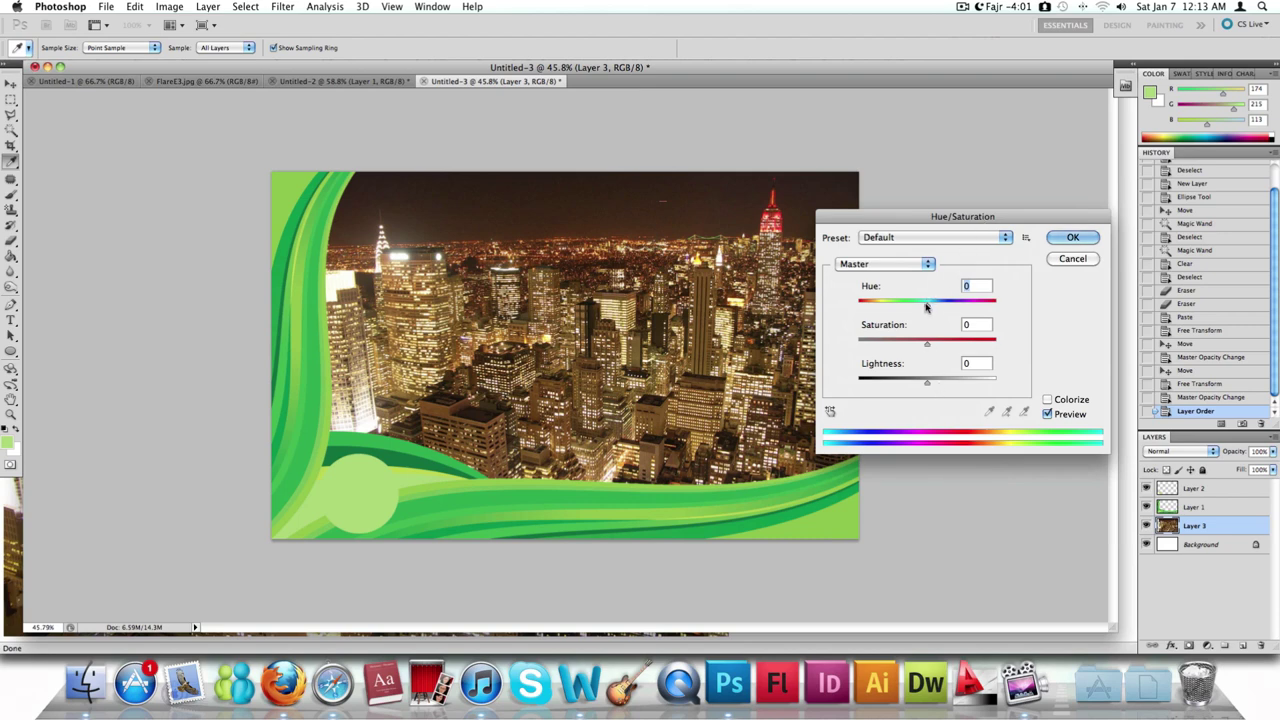
left_click_drag(923, 306, 947, 308)
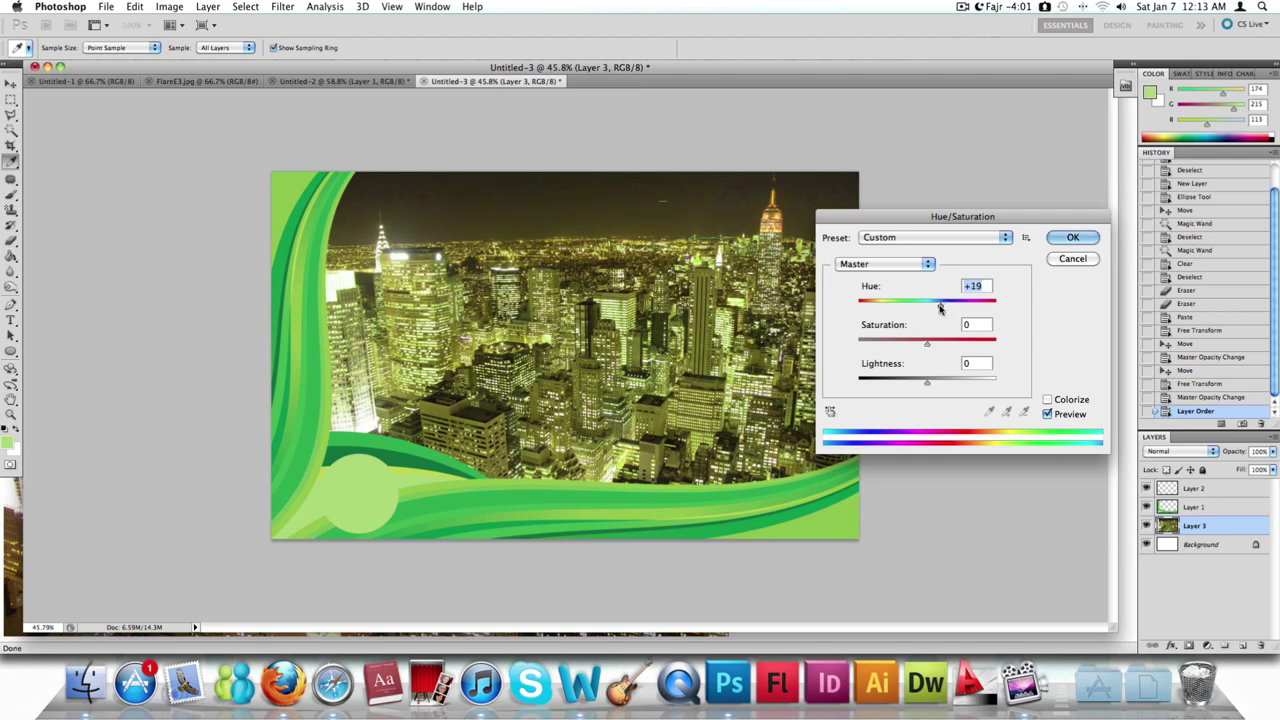
left_click_drag(932, 309, 884, 309)
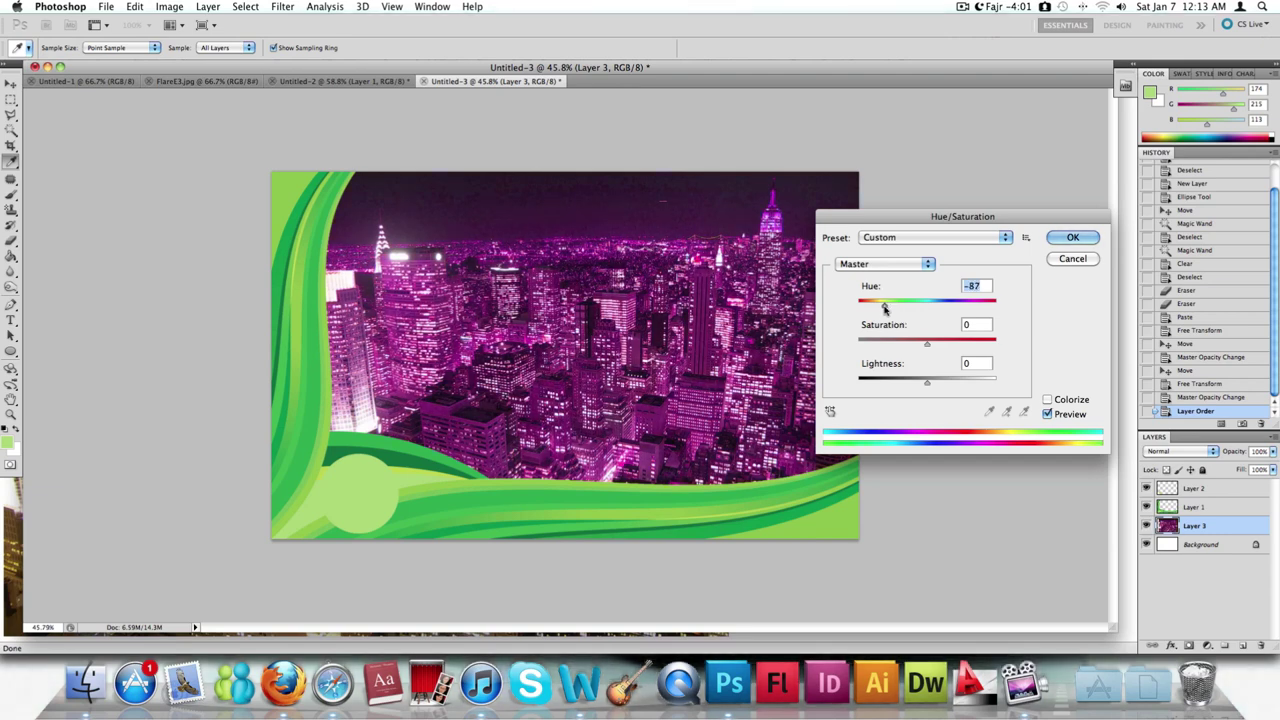
left_click_drag(884, 309, 866, 312)
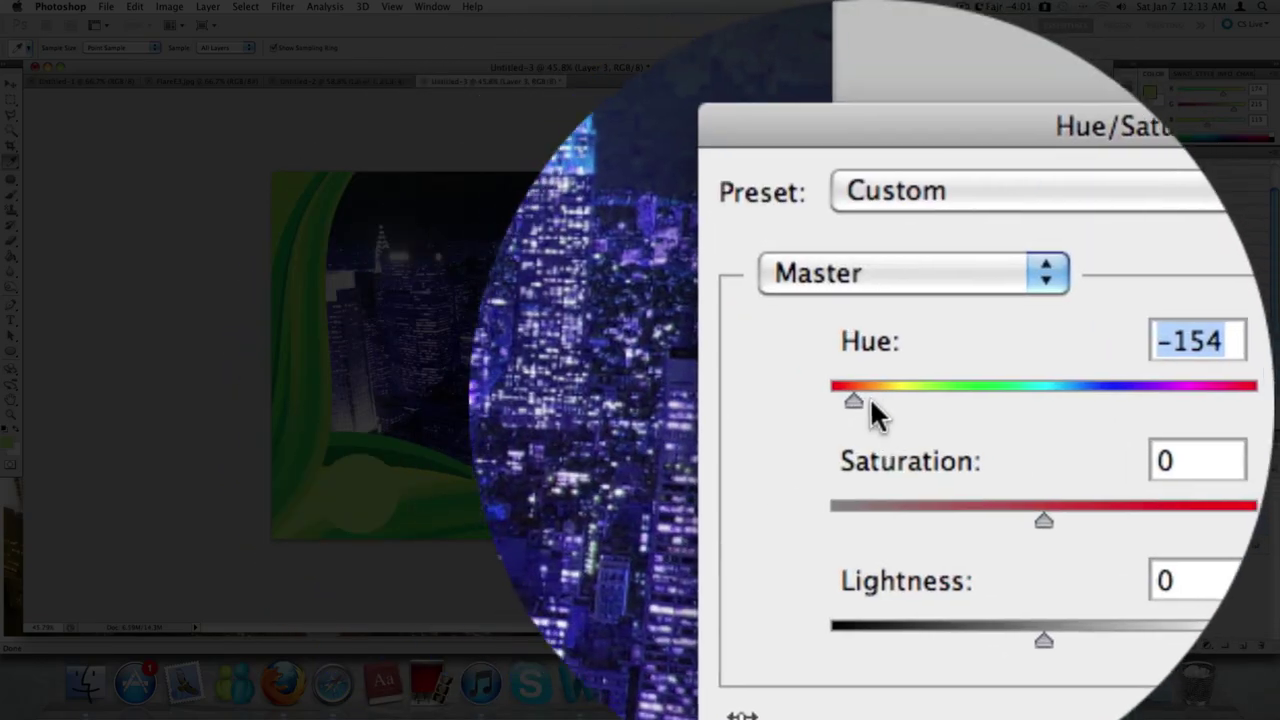
left_click_drag(866, 311, 874, 309)
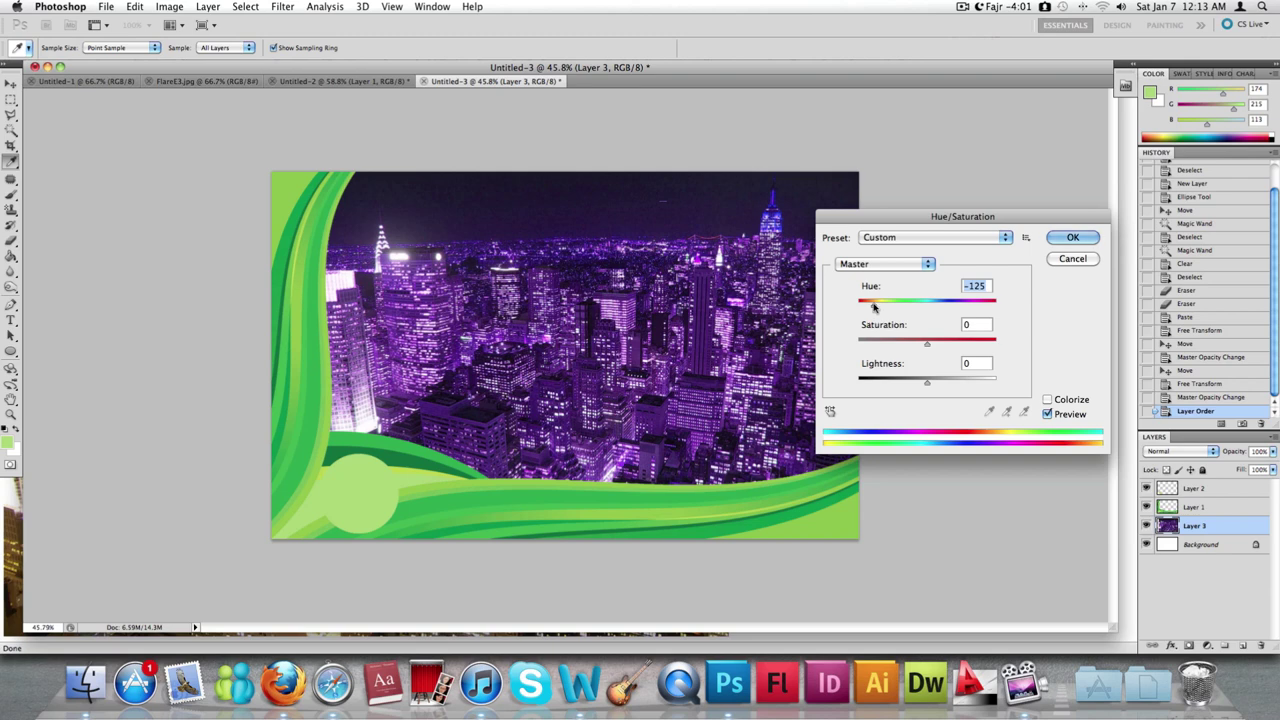
left_click(1049, 236)
key("v")
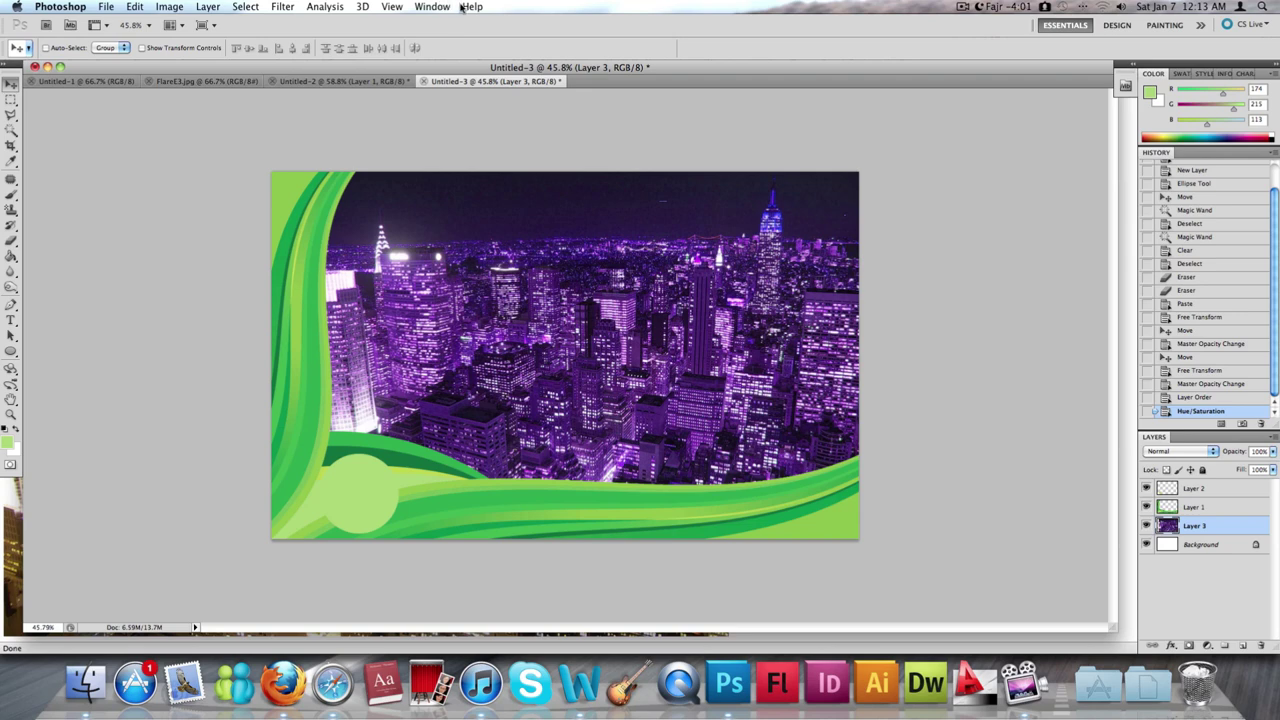
right_click(1215, 524)
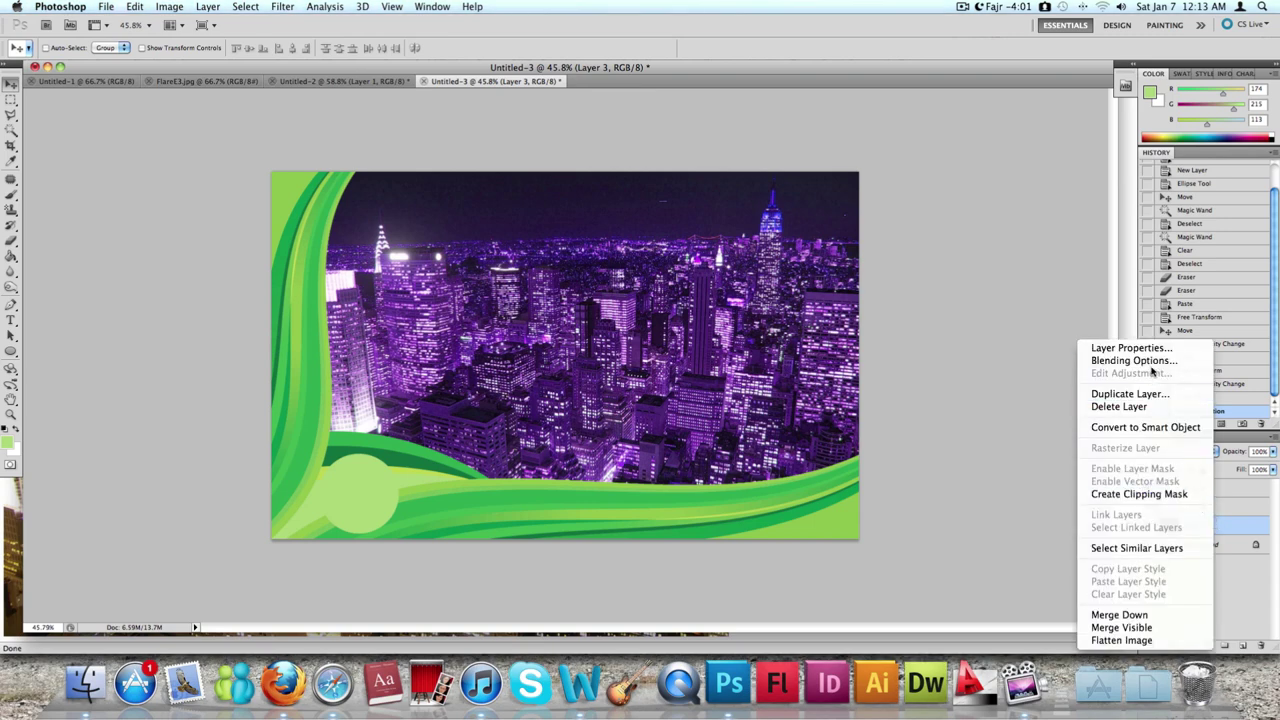
left_click(1150, 361)
left_click(1007, 214)
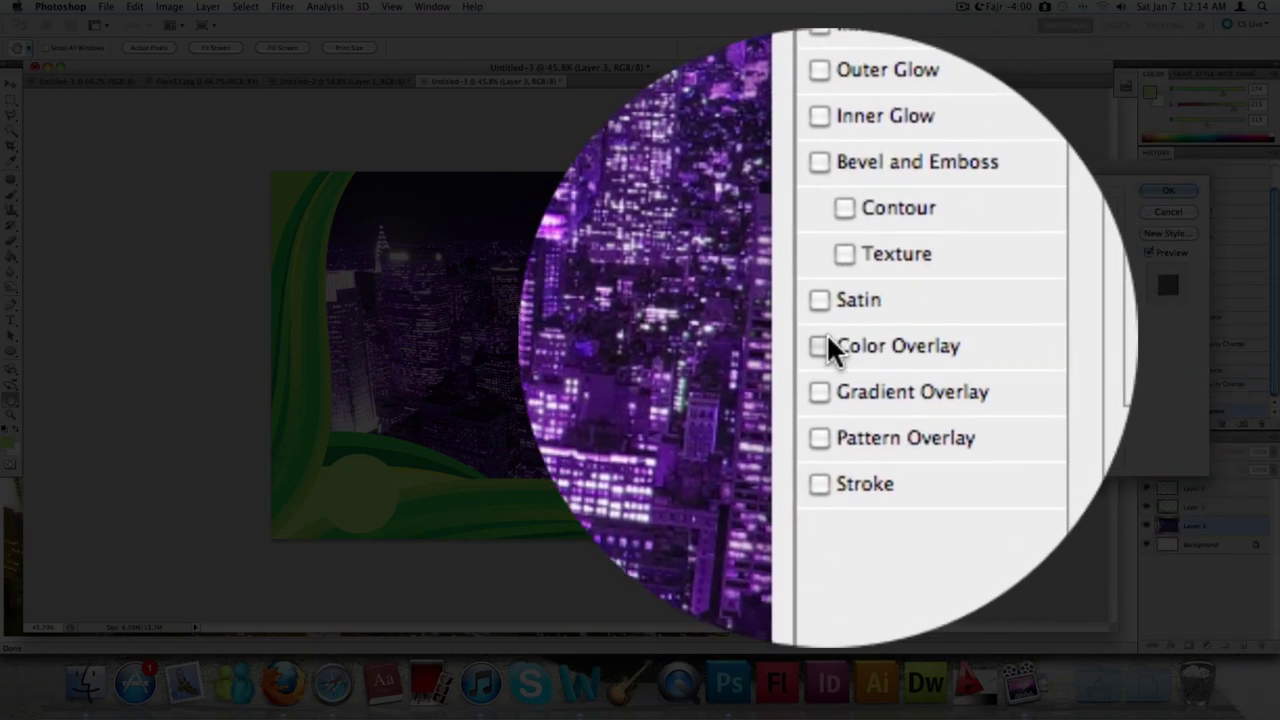
left_click(827, 333)
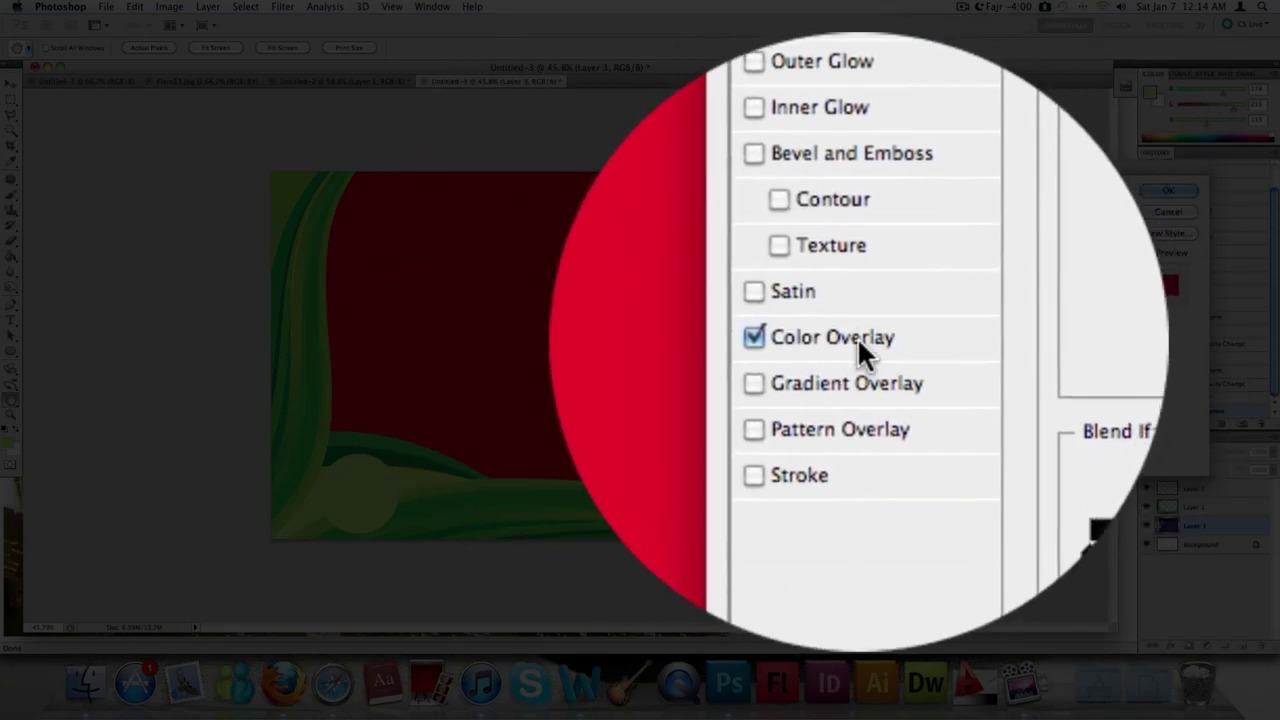
left_click(858, 340)
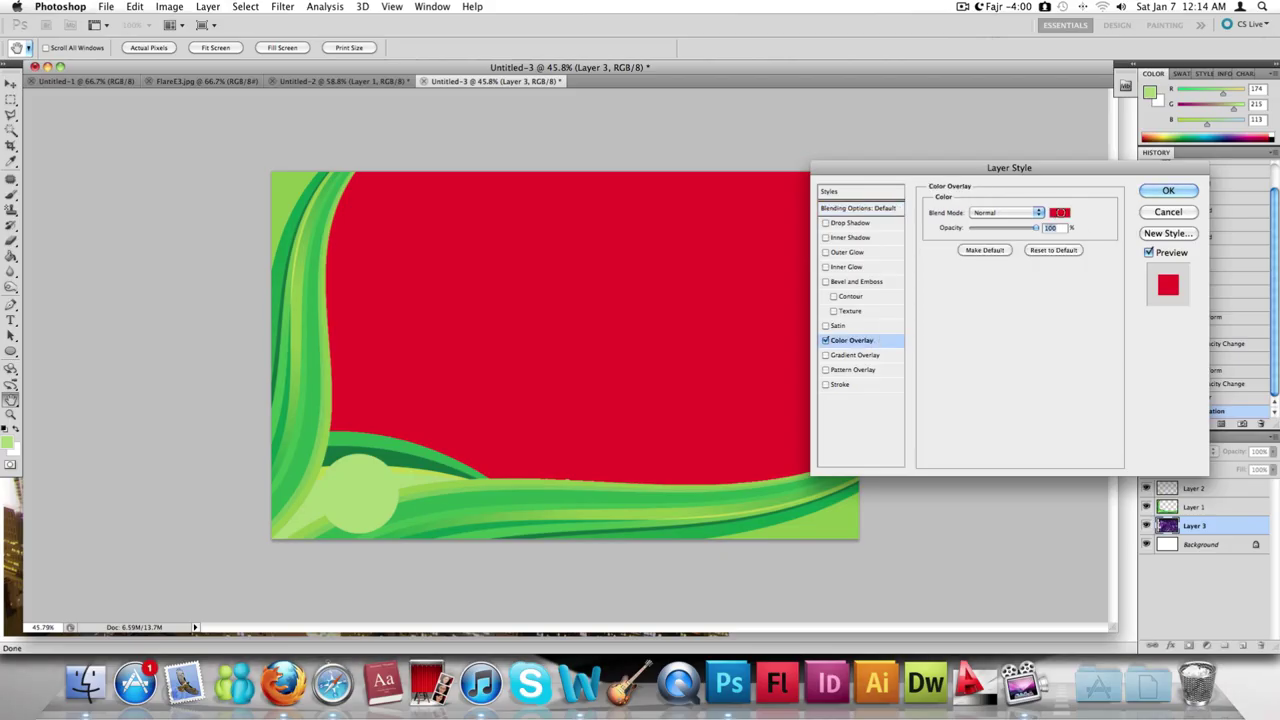
left_click(1056, 213)
left_click(766, 364)
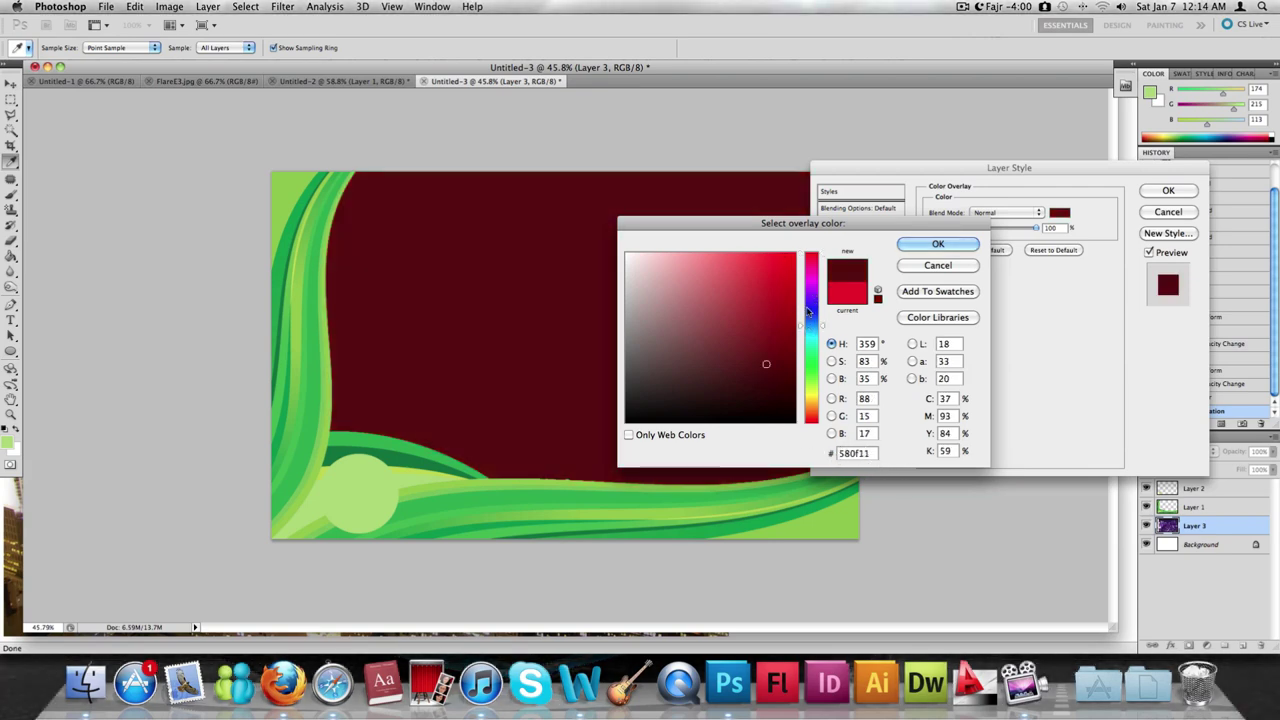
left_click(809, 325)
left_click(779, 274)
left_click(938, 244)
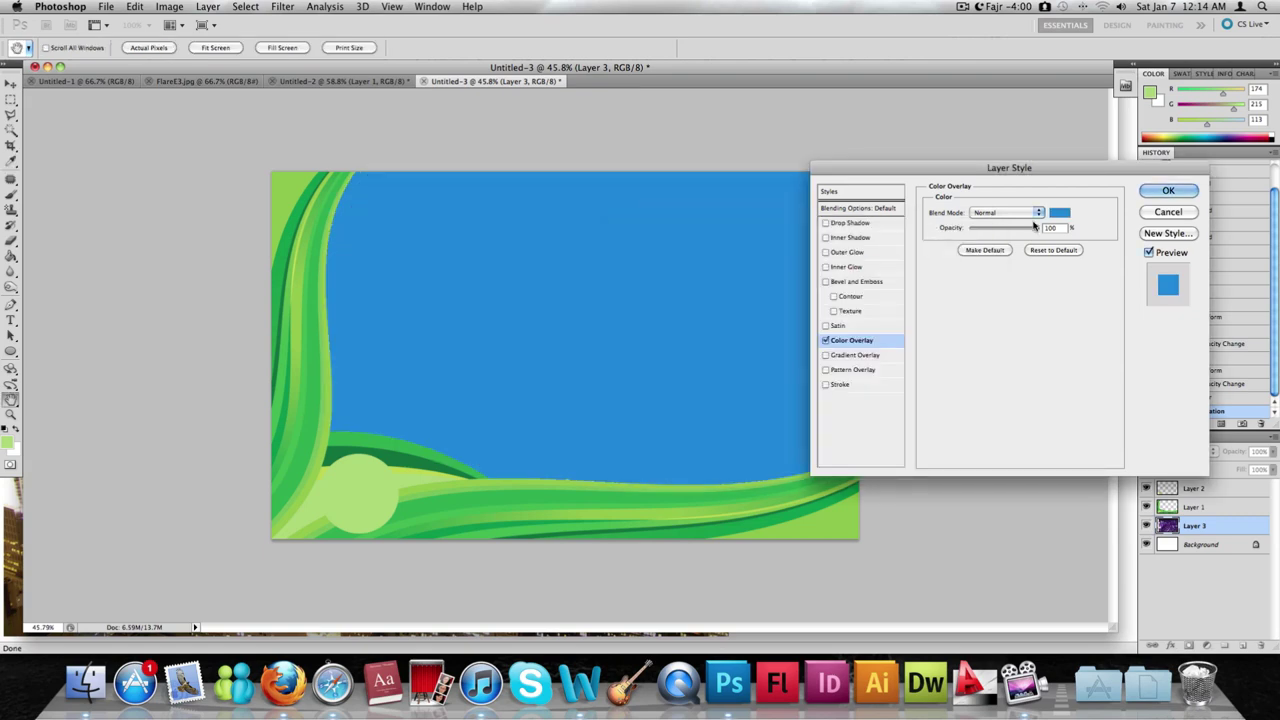
left_click(1005, 212)
left_click(1018, 231)
left_click_drag(1018, 231, 991, 231)
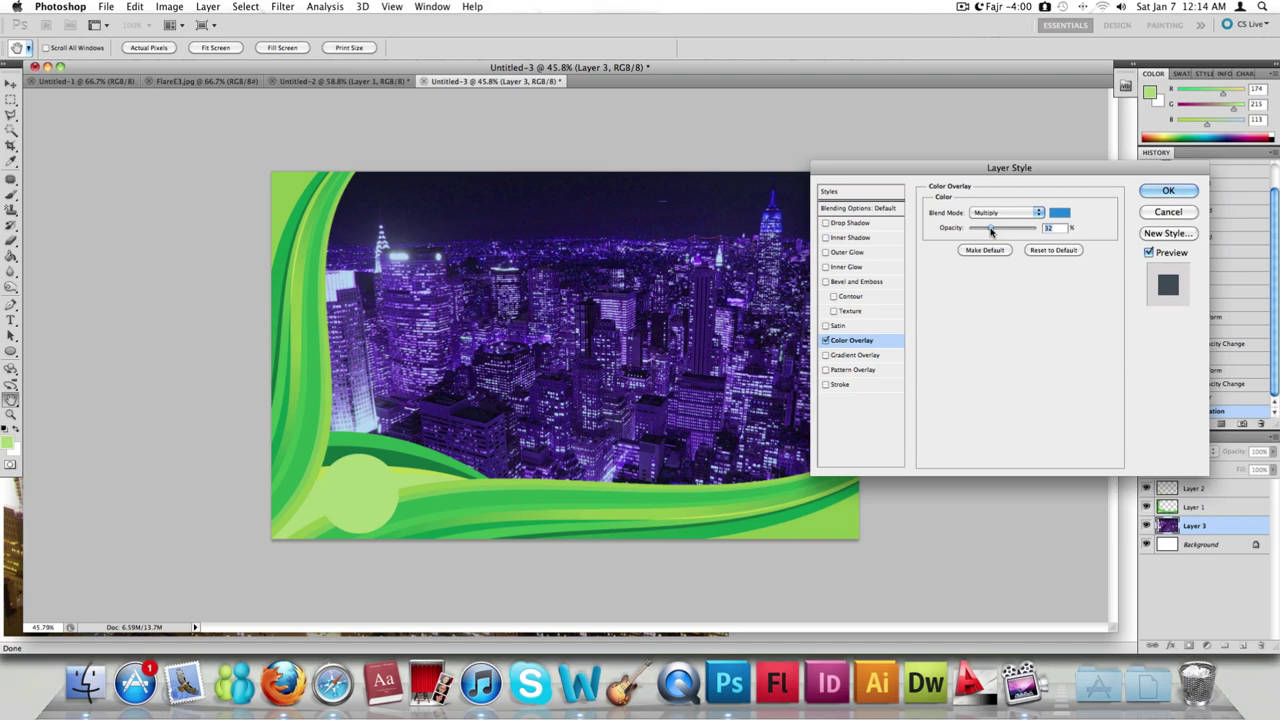
key("Escape")
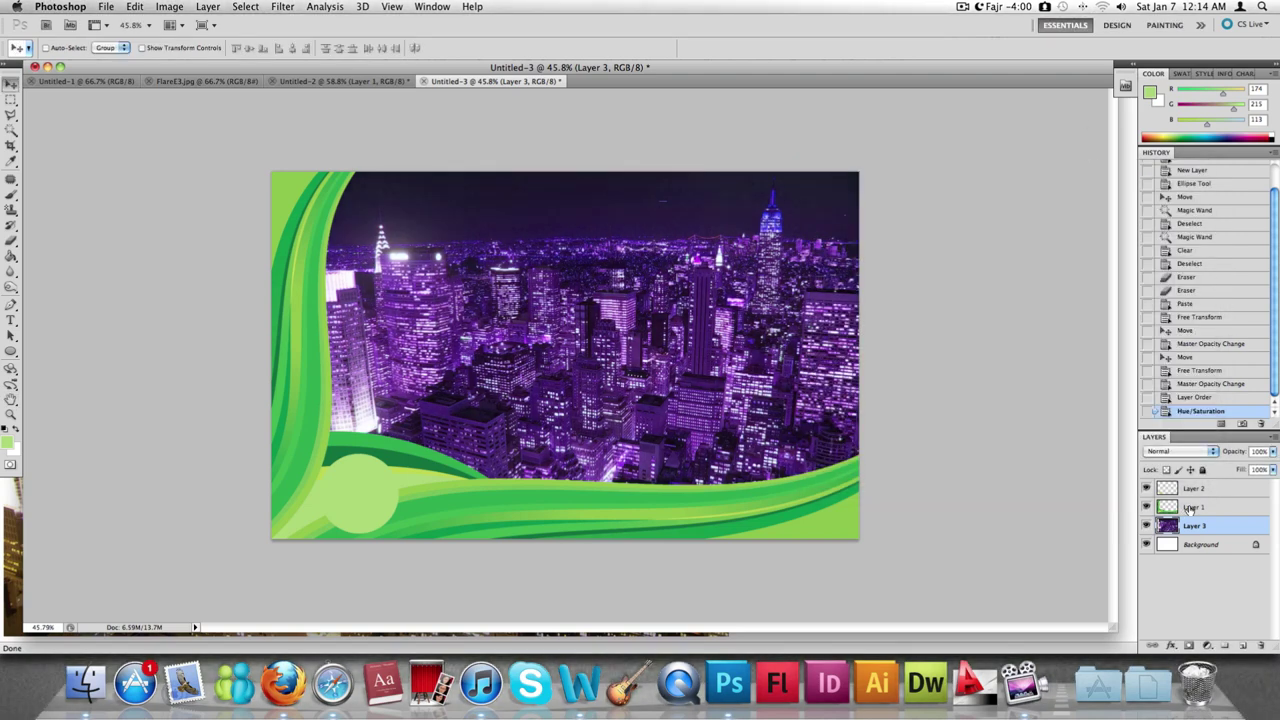
left_click(1188, 508)
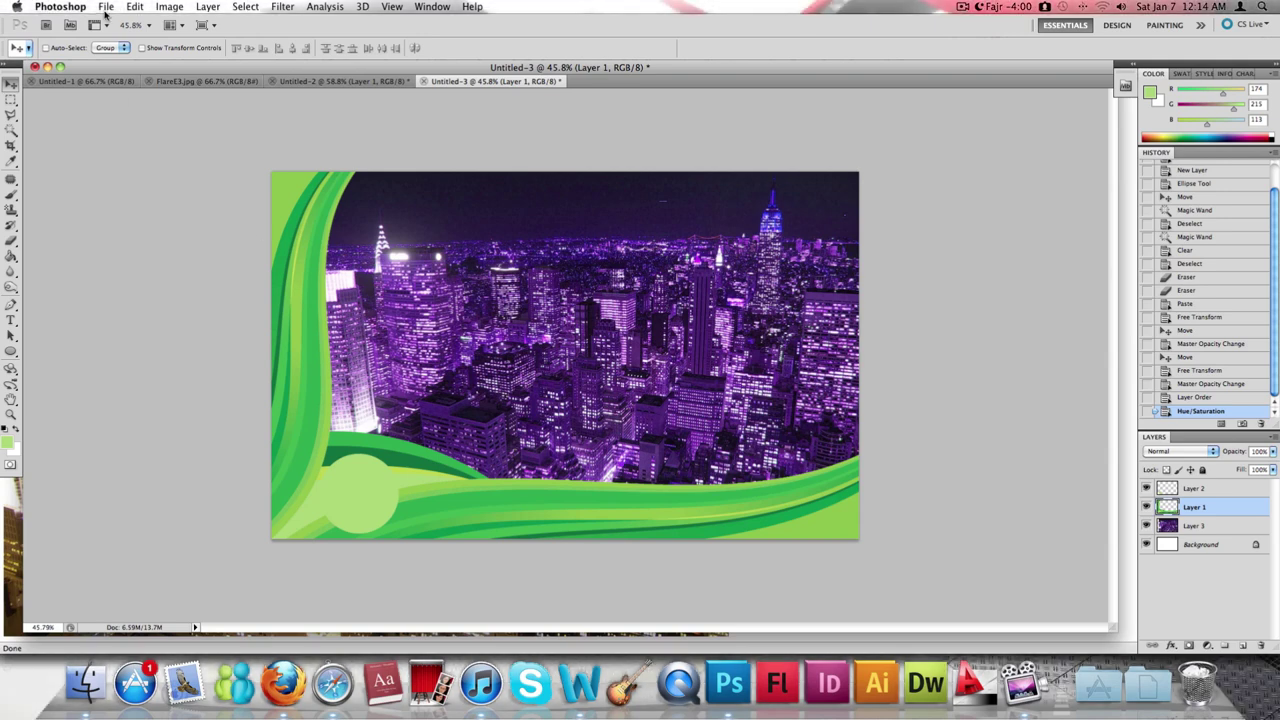
left_click(162, 8)
mouse_move(133, 13)
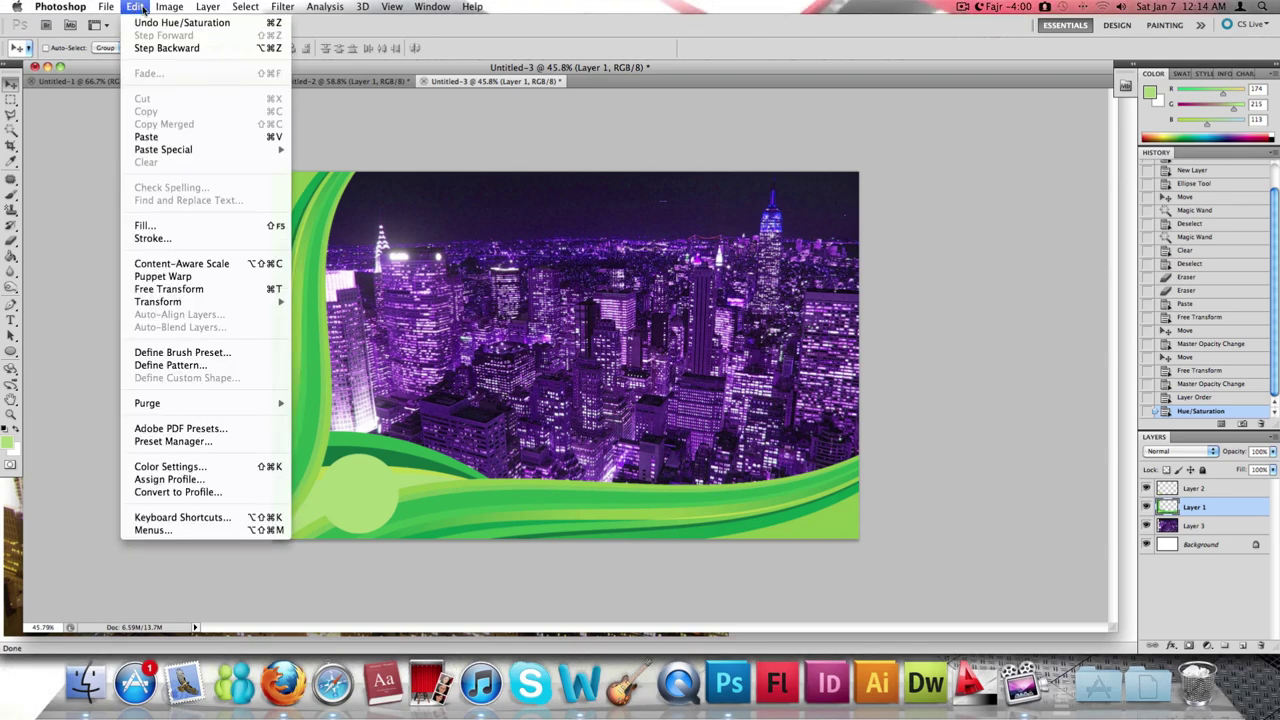
mouse_move(280, 48)
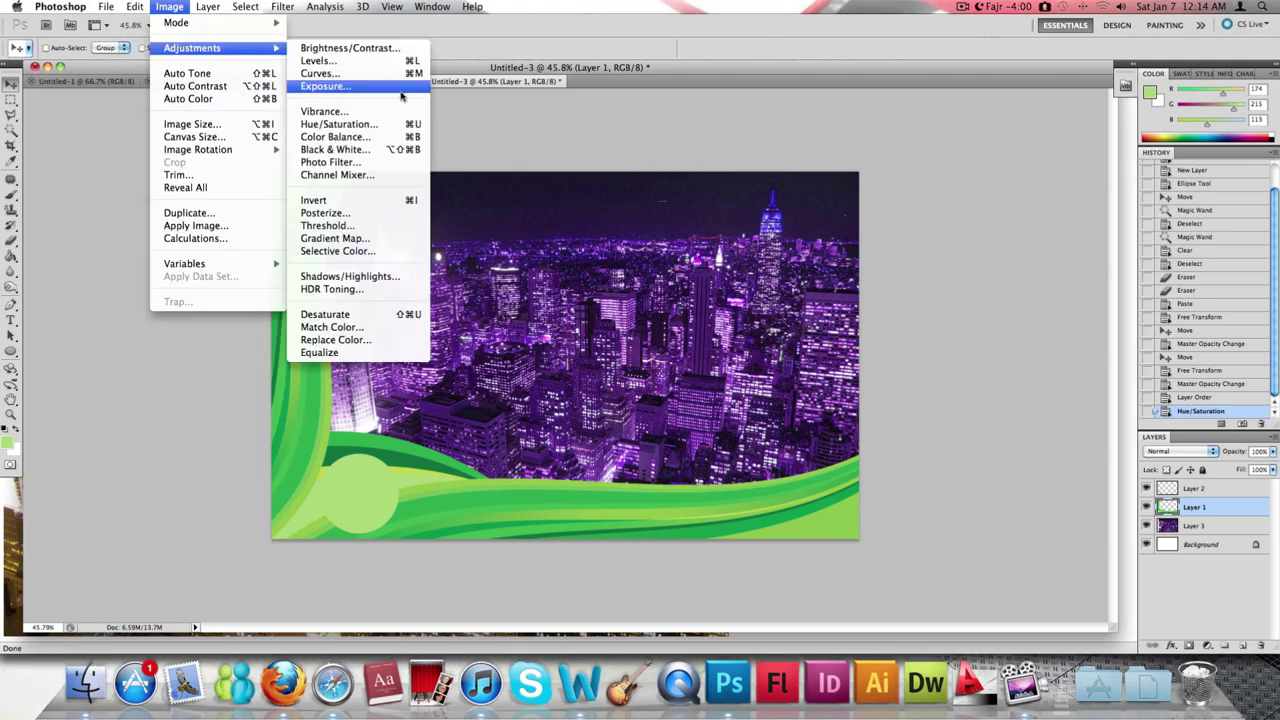
left_click(370, 124)
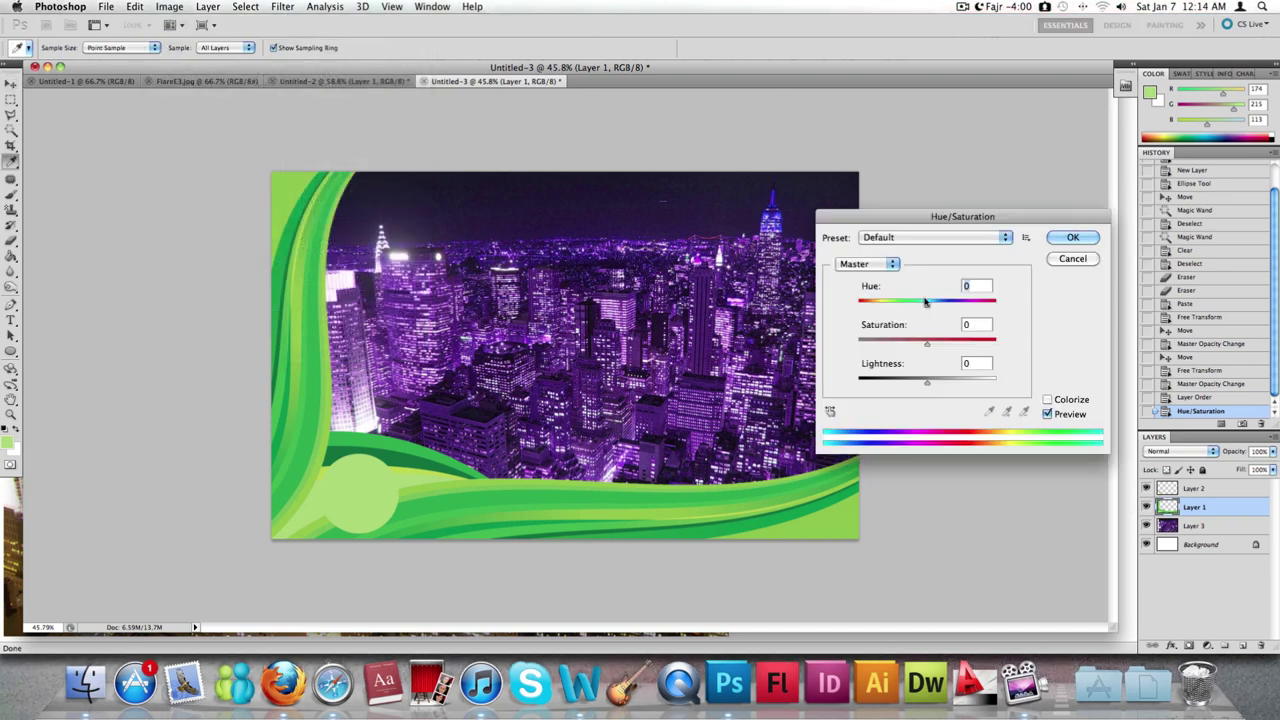
left_click_drag(926, 302, 979, 308)
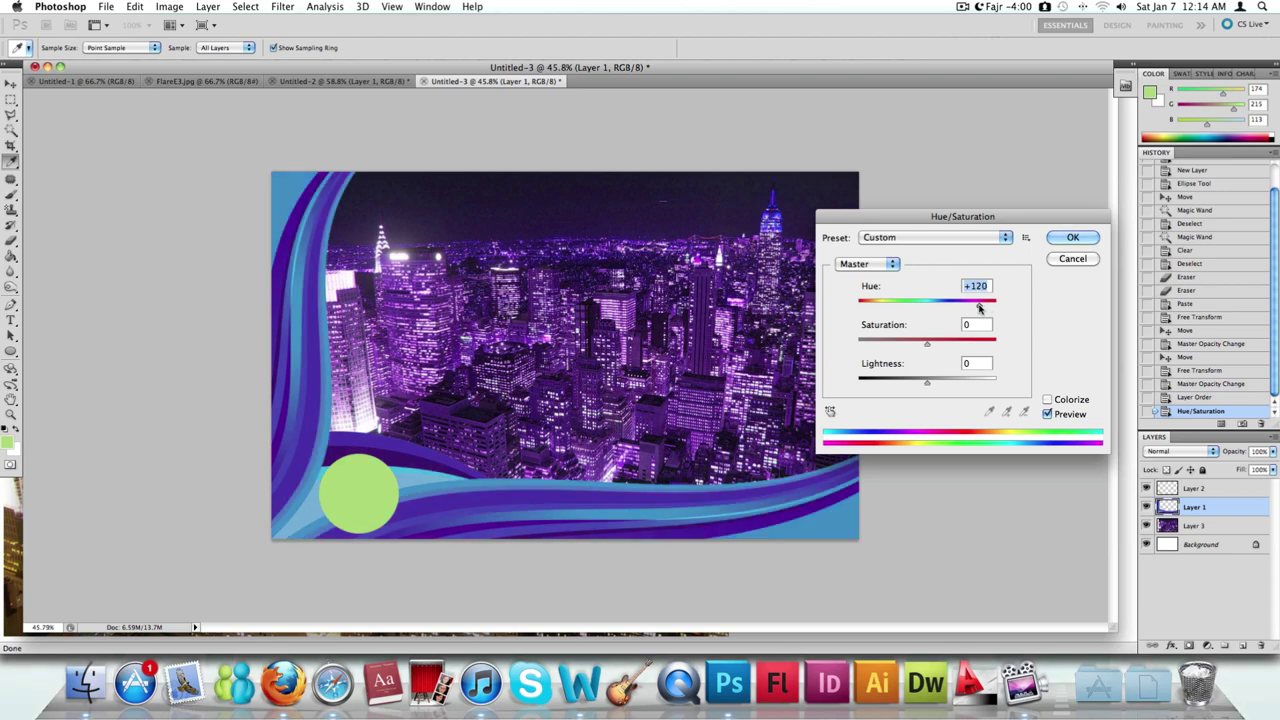
left_click_drag(979, 308, 979, 308)
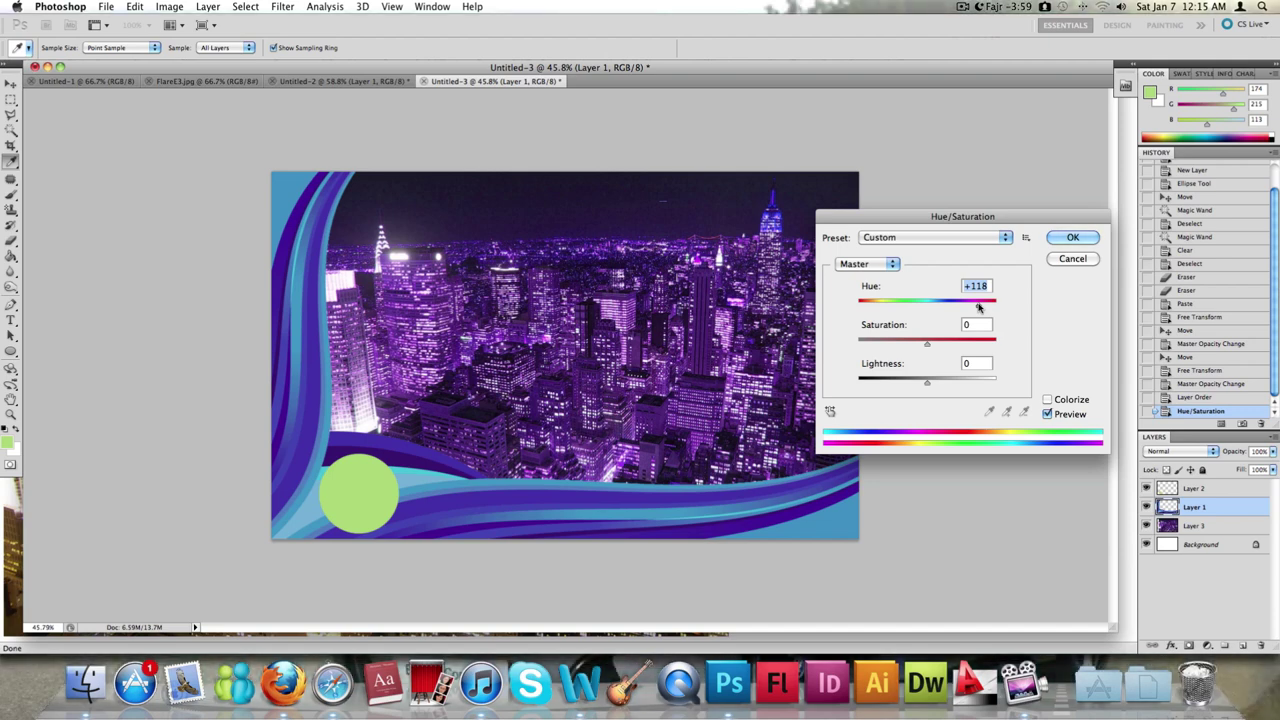
left_click_drag(979, 308, 926, 307)
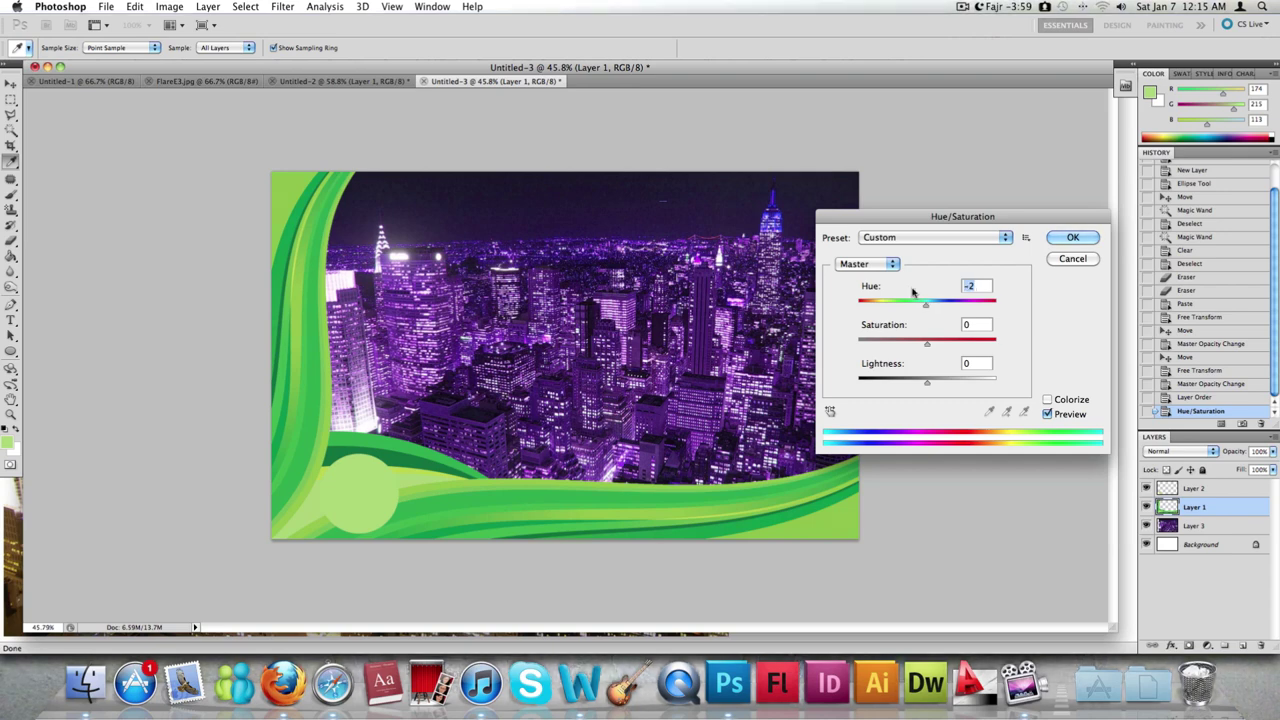
key("Return")
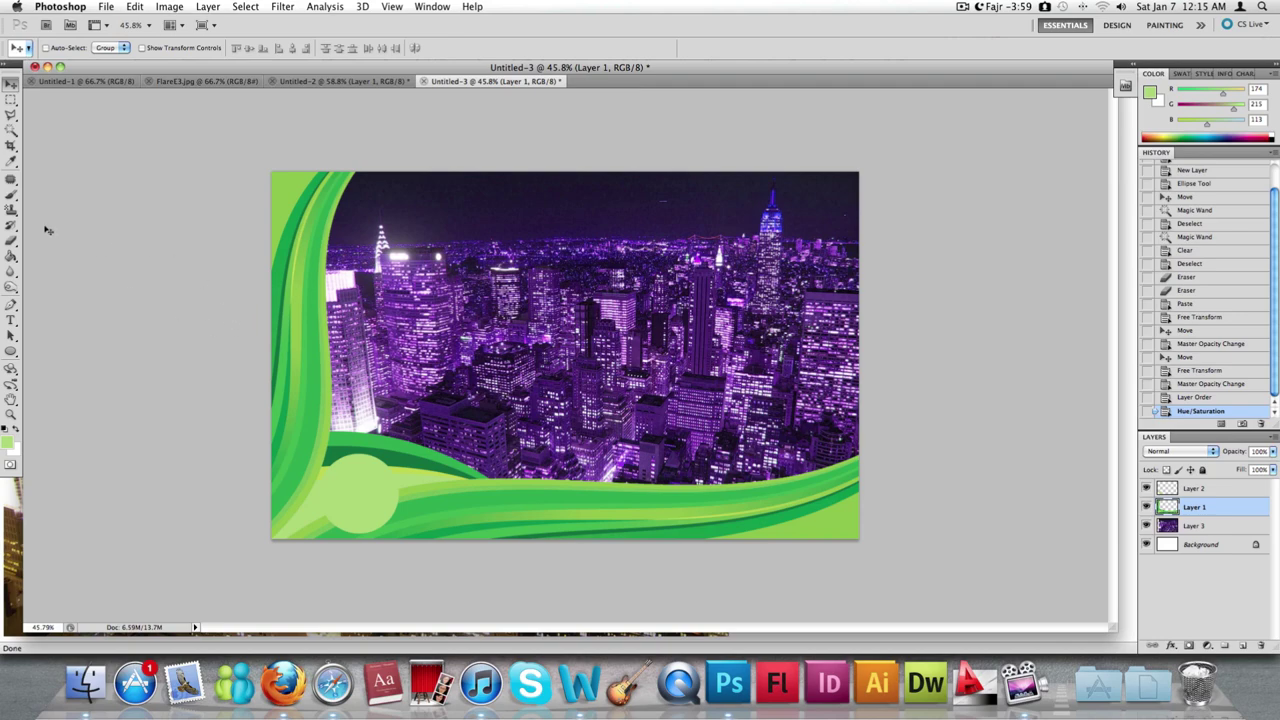
Switch to Firefox and bring up the Official PSDs 'kanye west' search results
key("super+Tab")
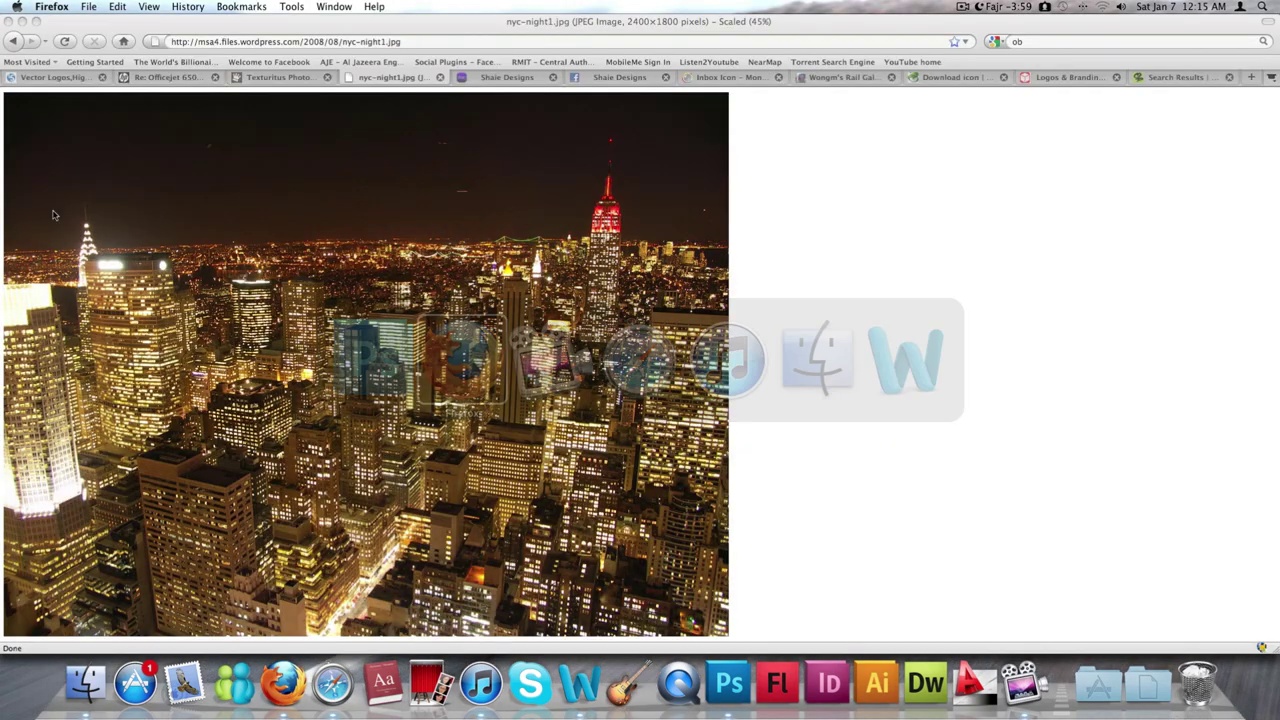
left_click(1170, 77)
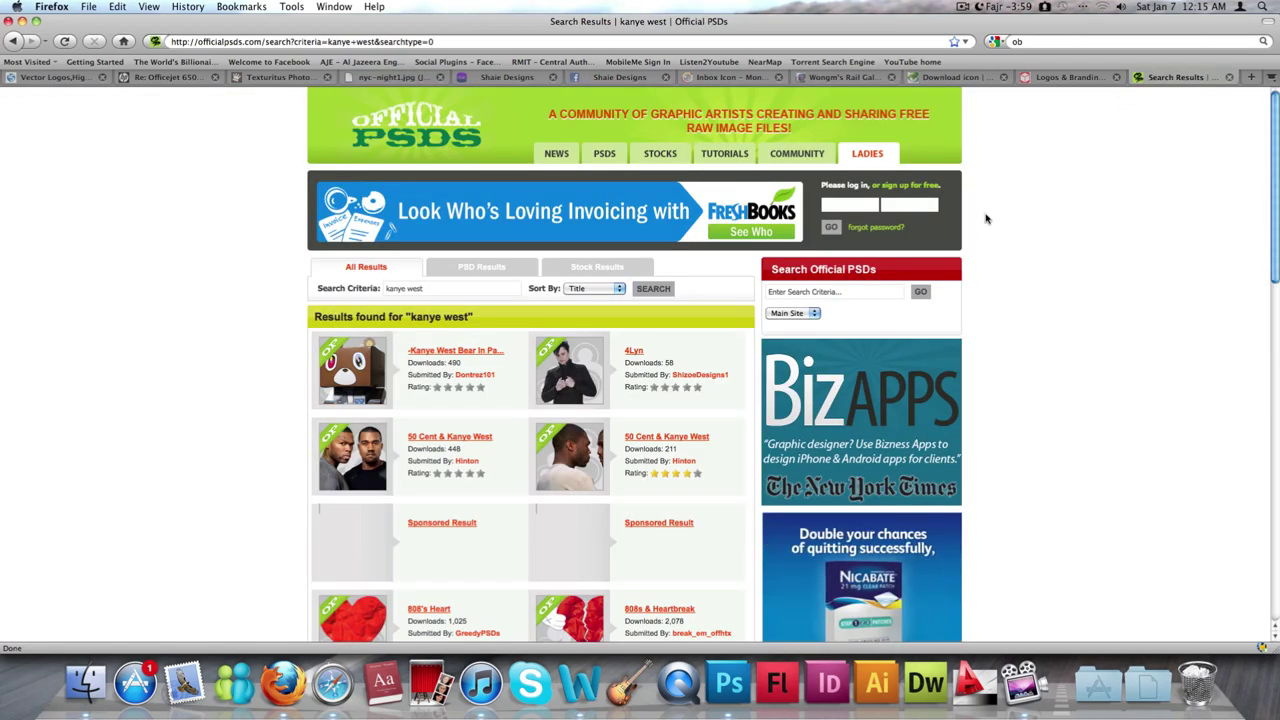
scroll(985, 218, "down", 5)
scroll(985, 218, "down", 5)
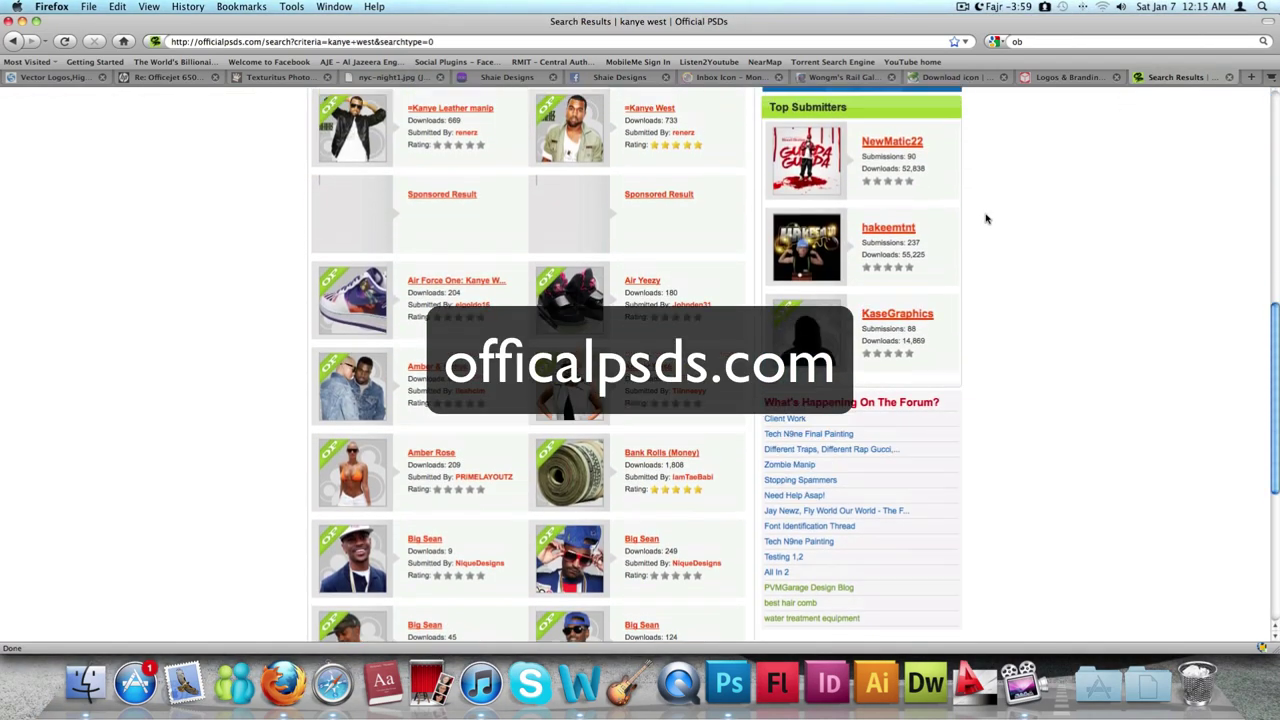
scroll(985, 218, "up", 10)
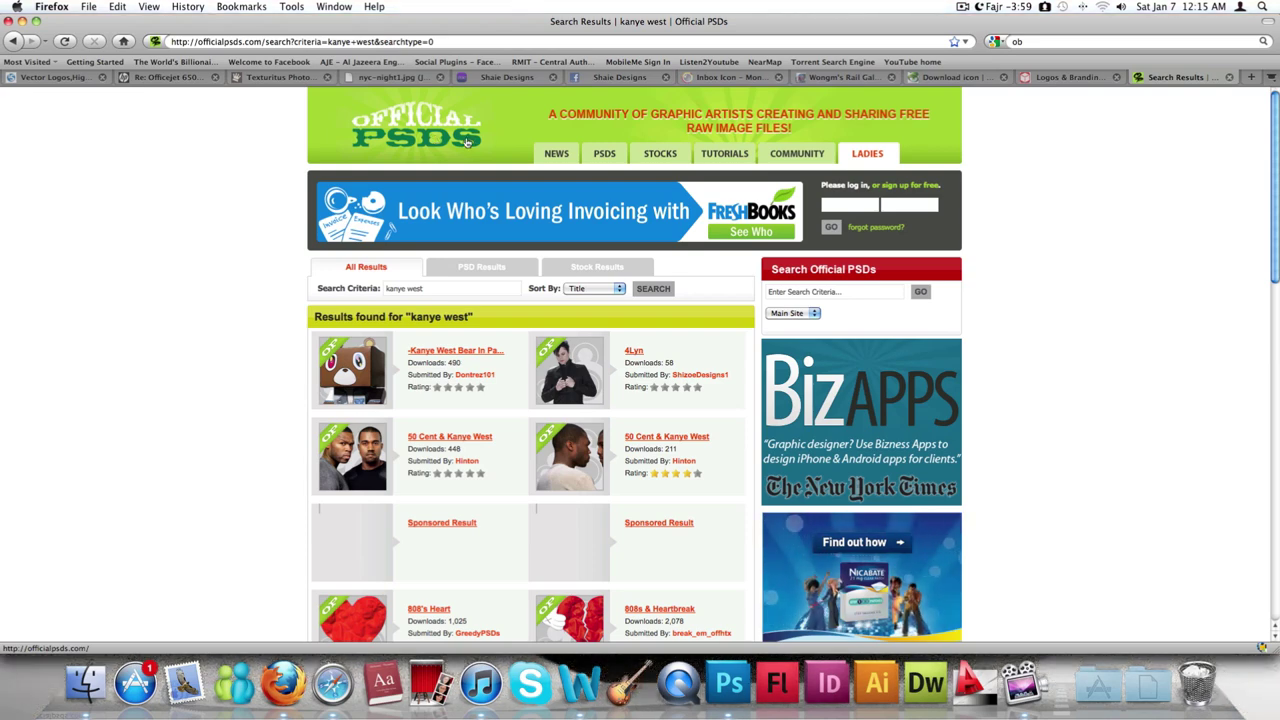
scroll(750, 297, "down", 5)
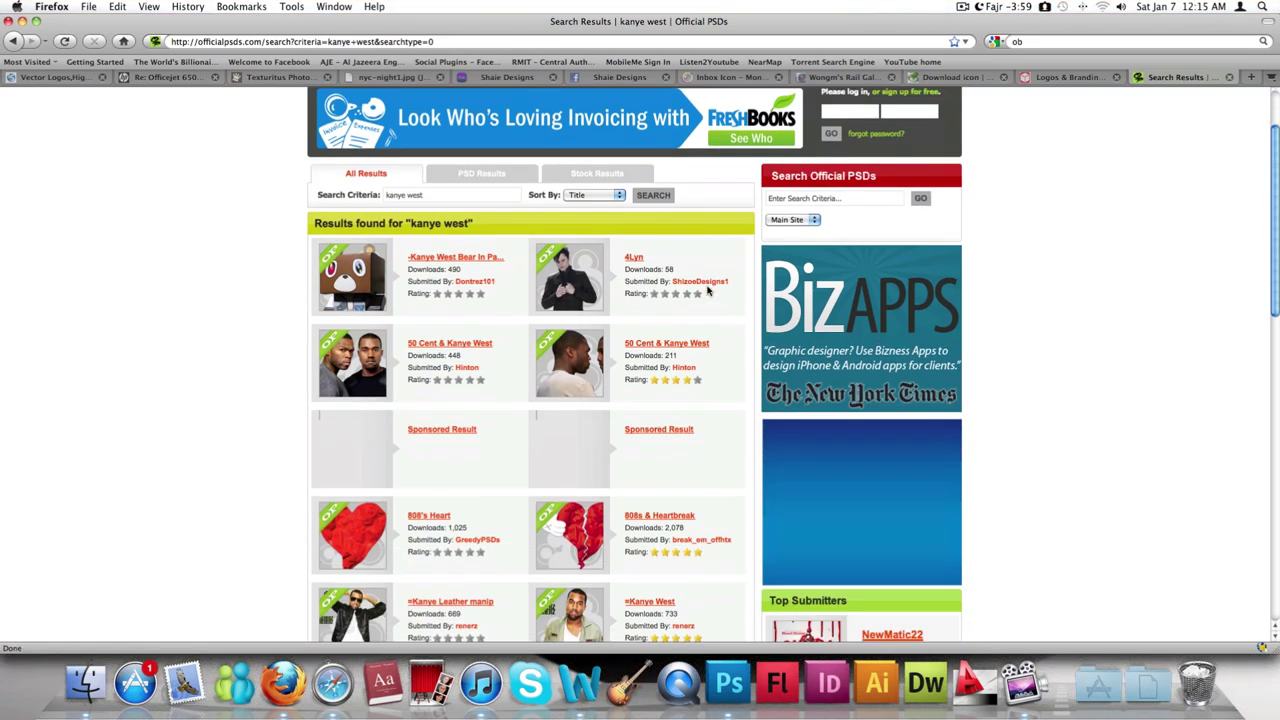
scroll(707, 290, "up", 5)
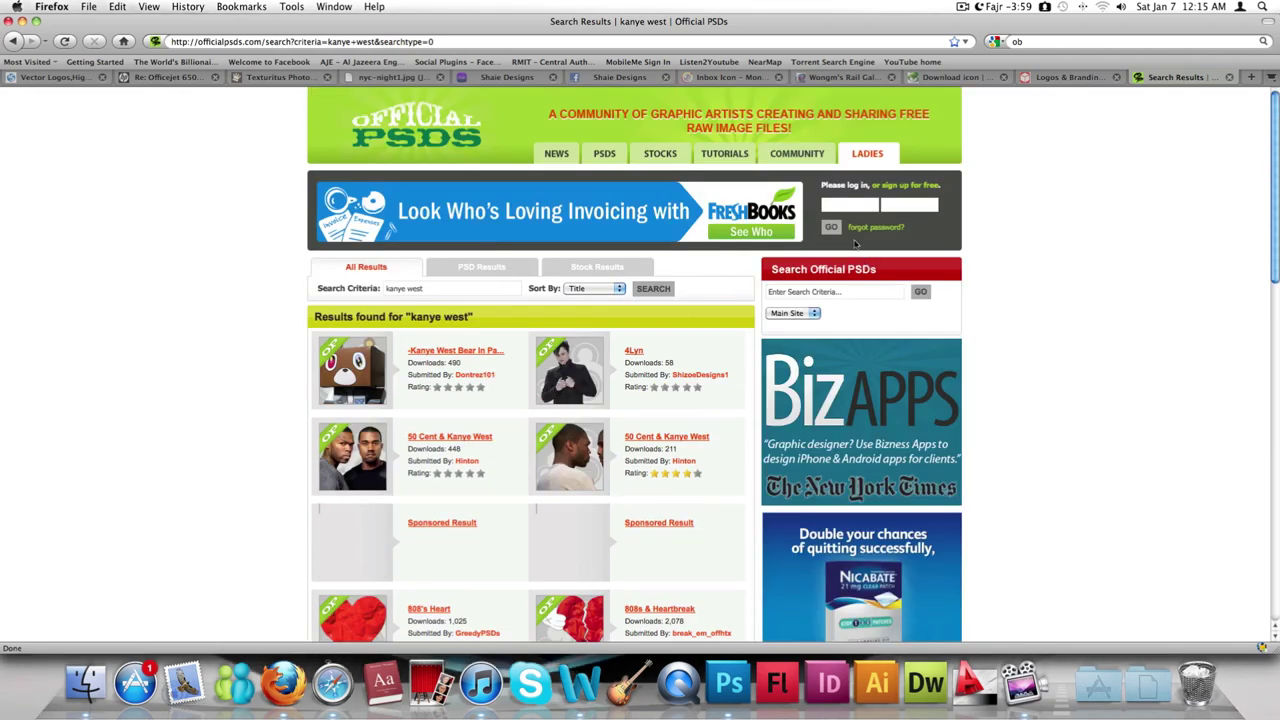
Go to page 2 of the results and open the Big Sean | HQ PSD page
left_click(807, 289)
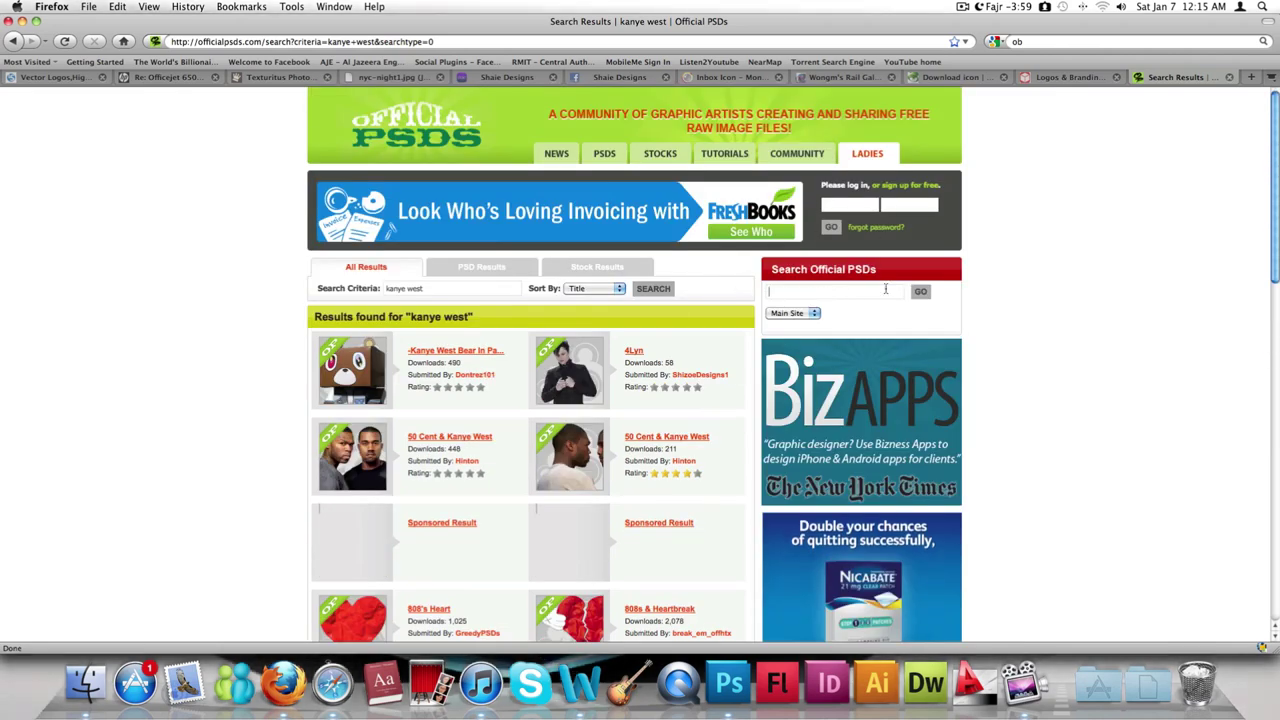
scroll(620, 364, "down", 4)
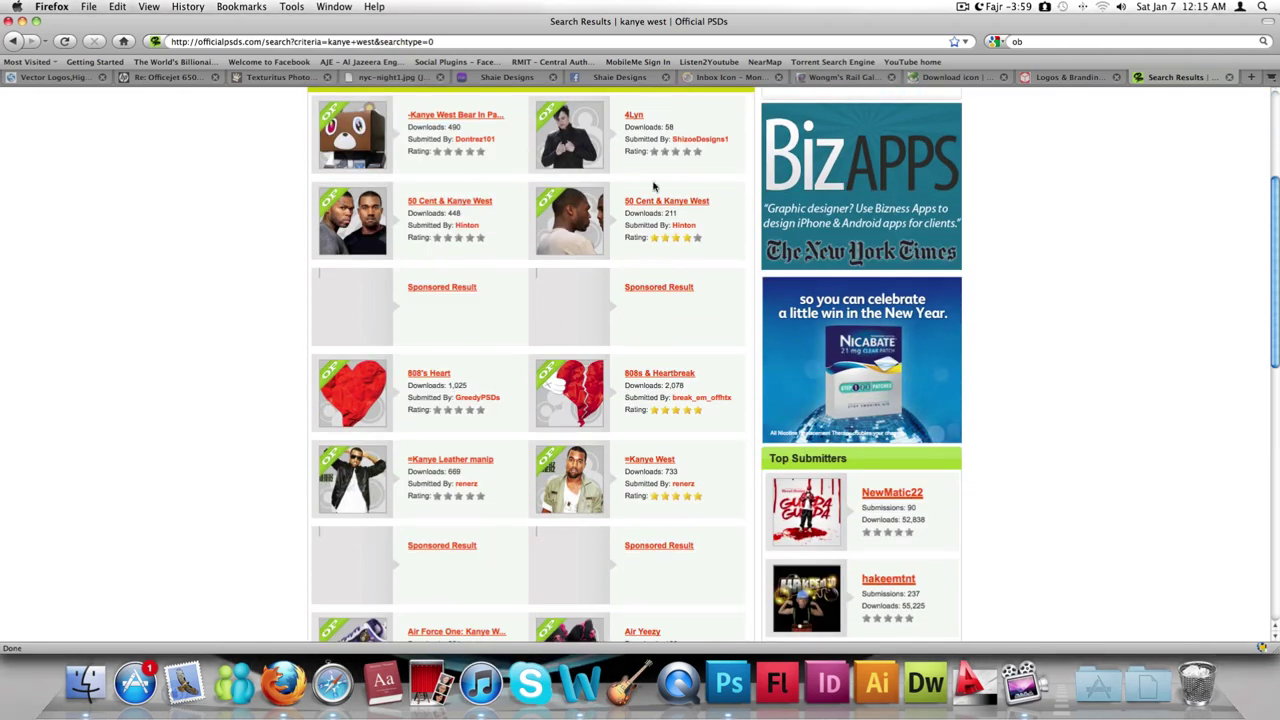
scroll(487, 286, "down", 2)
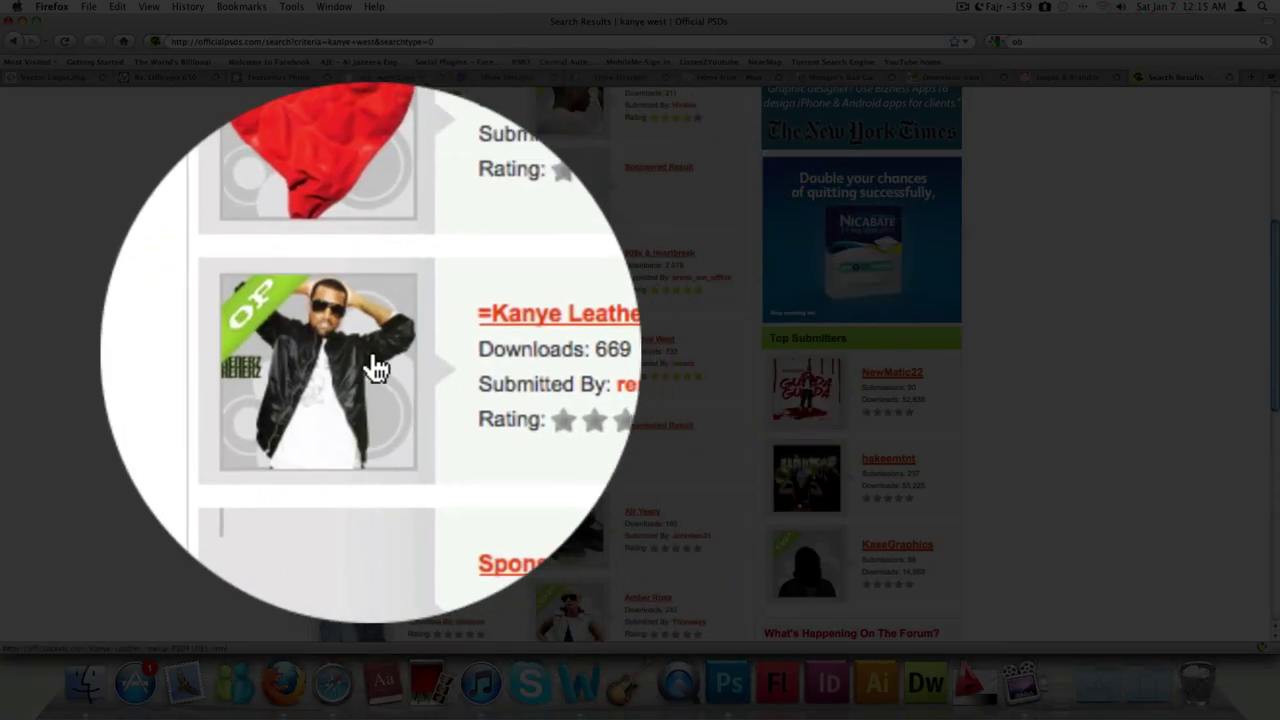
scroll(601, 335, "down", 3)
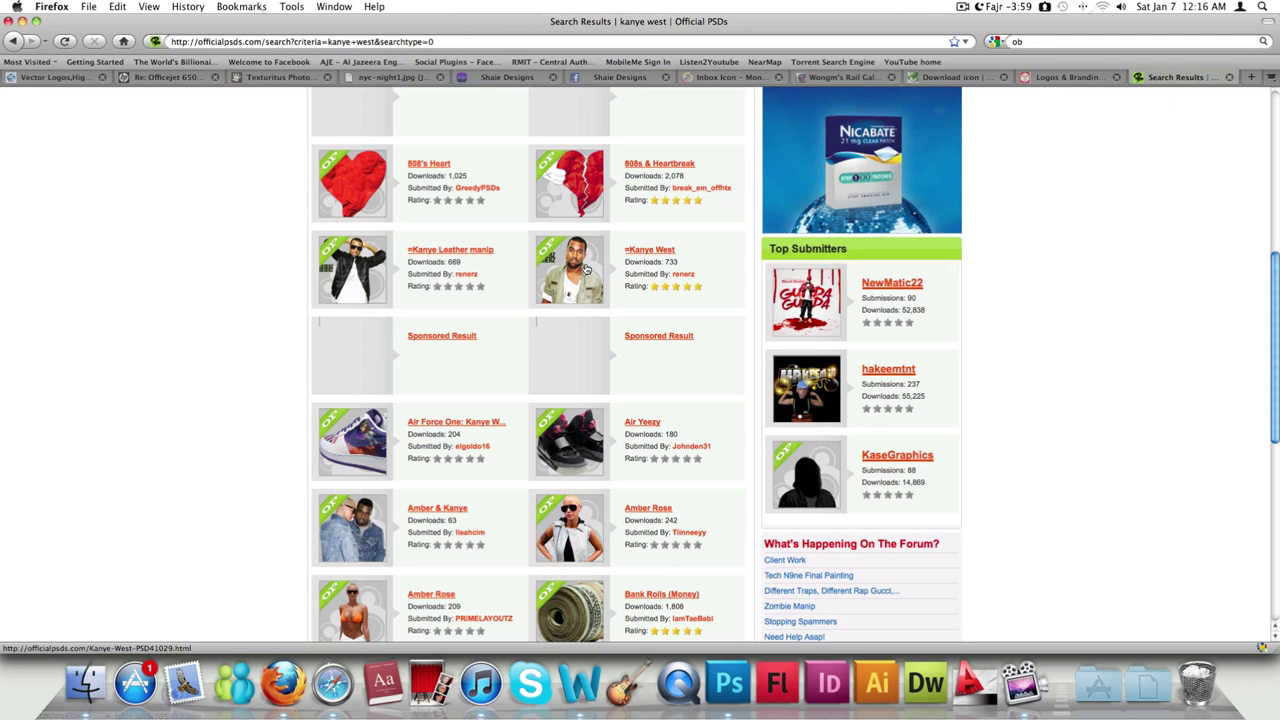
scroll(561, 283, "down", 2)
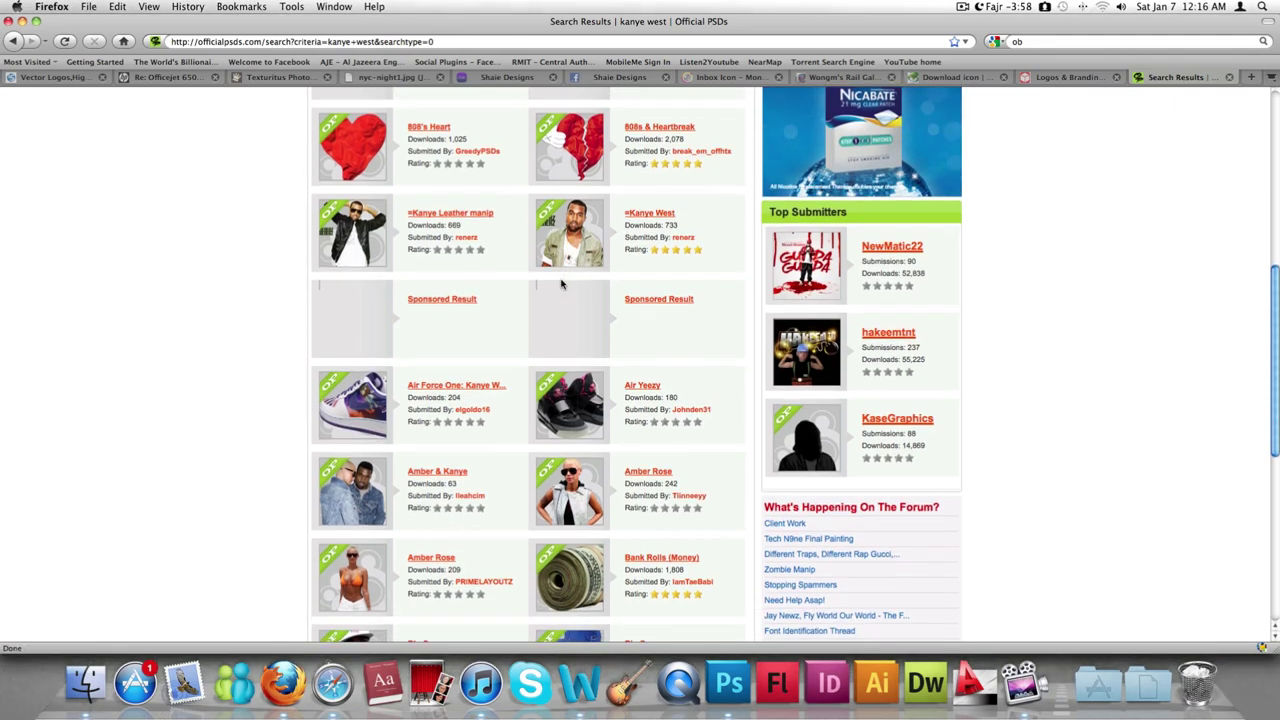
scroll(561, 283, "down", 3)
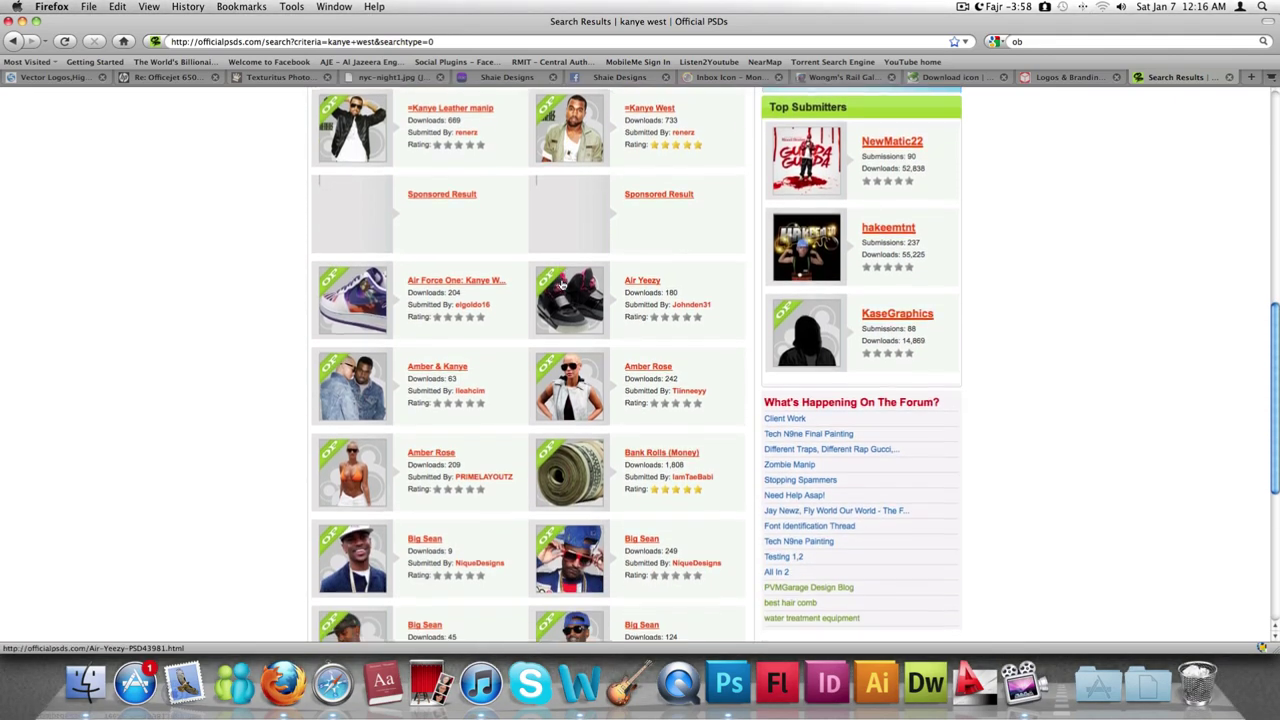
scroll(561, 283, "down", 8)
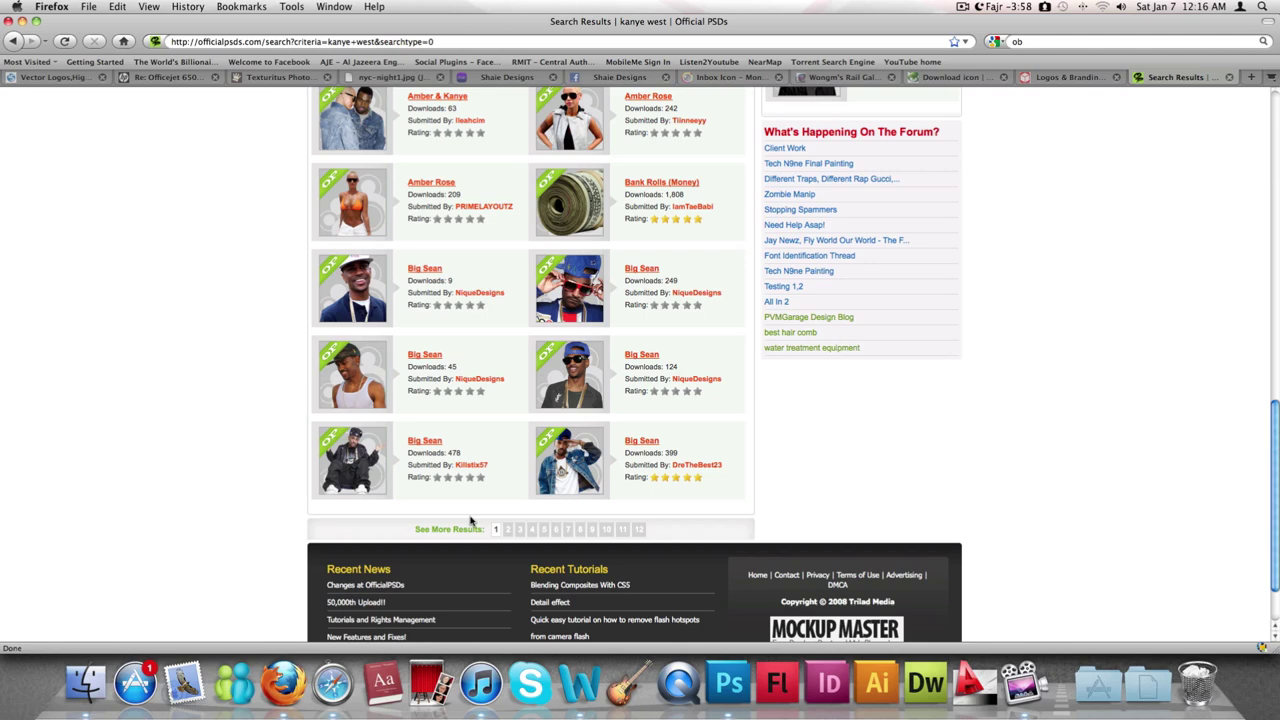
left_click(509, 529)
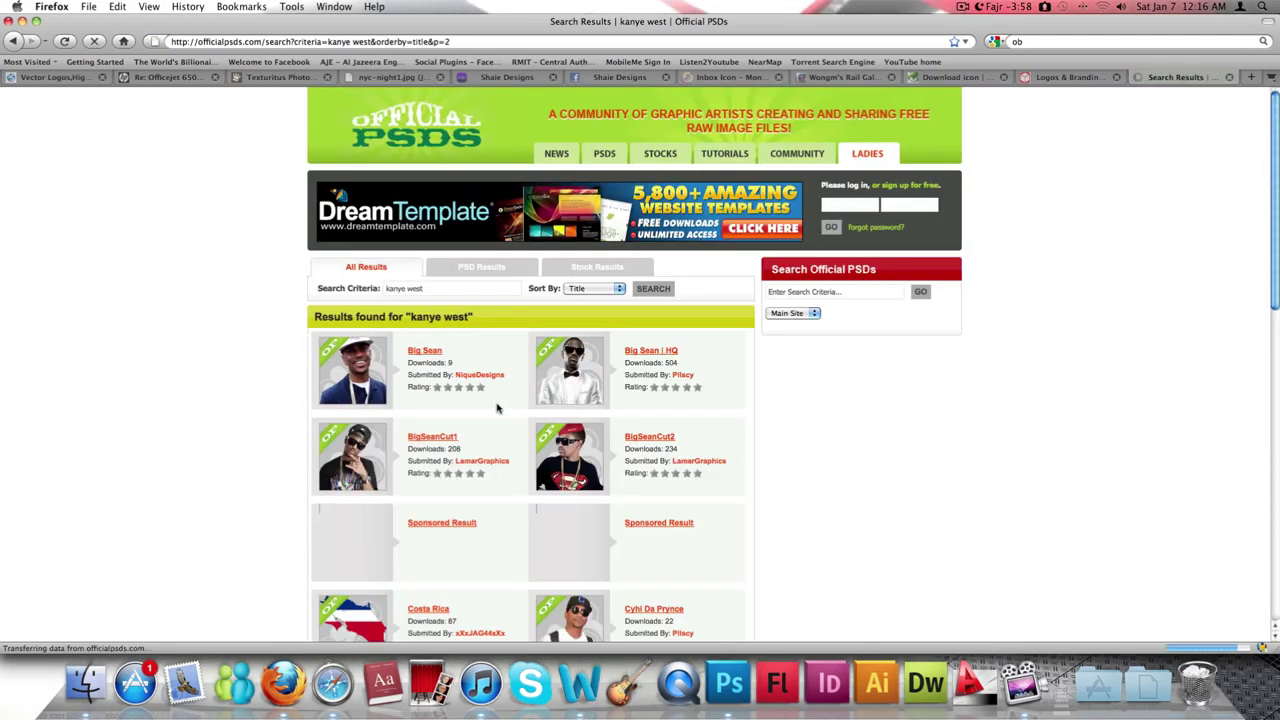
scroll(497, 407, "down", 3)
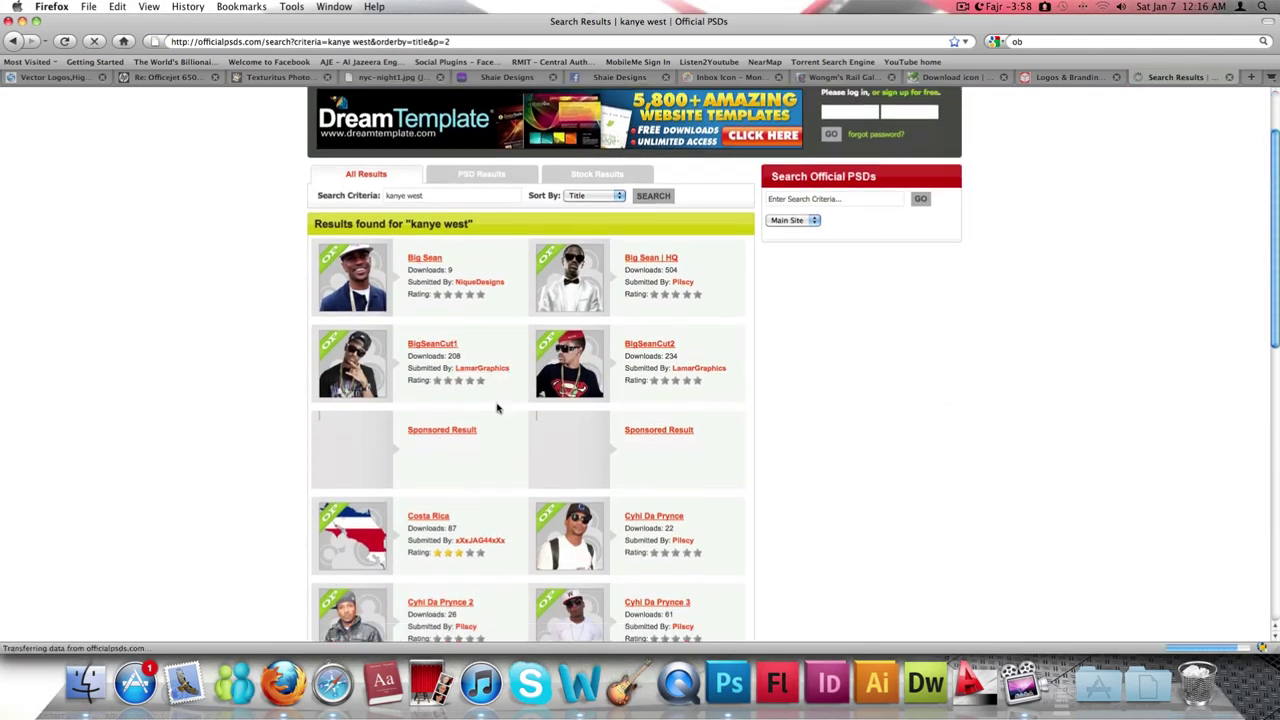
left_click(588, 282)
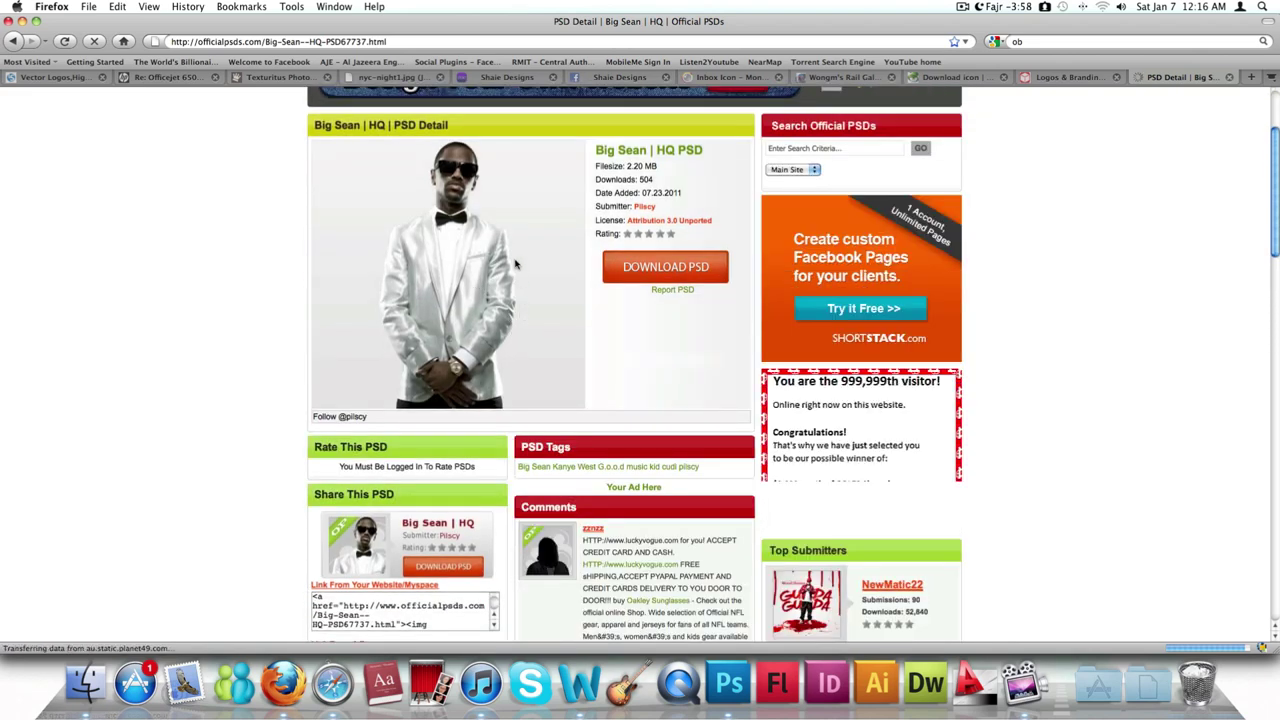
Start the Big Sean HQ PSD download and choose to save the zip file
left_click(665, 266)
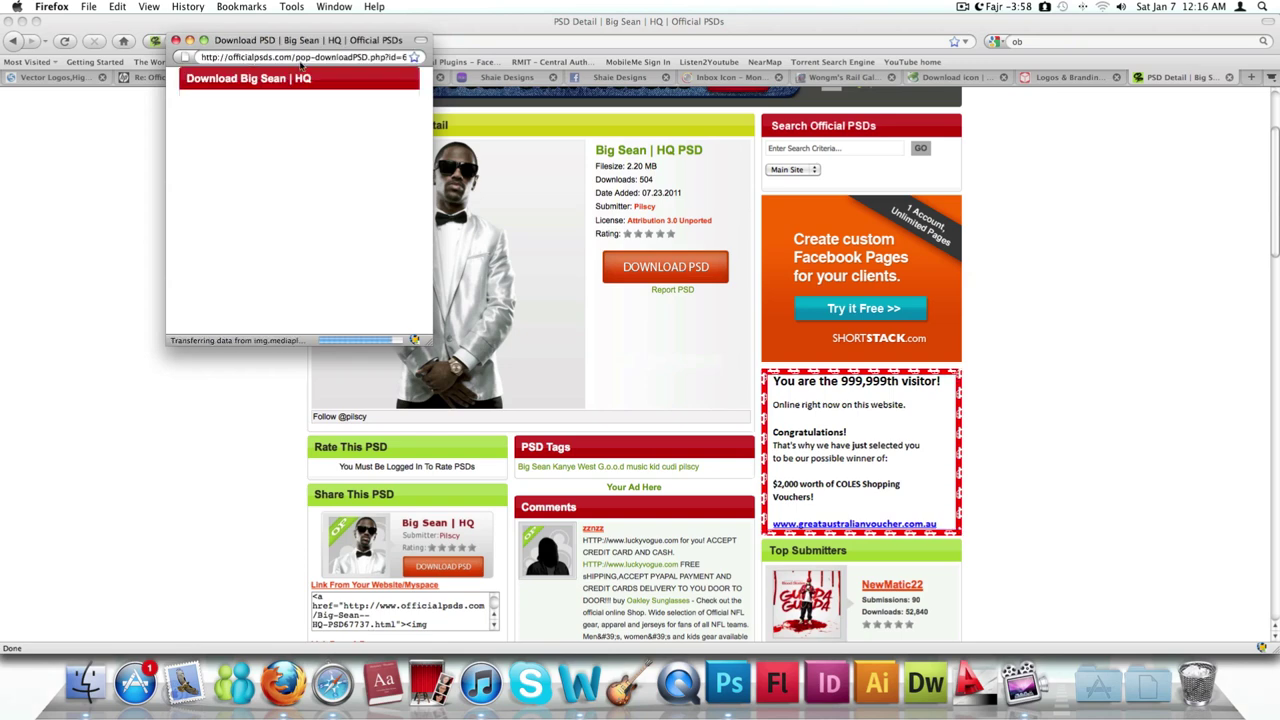
left_click(299, 284)
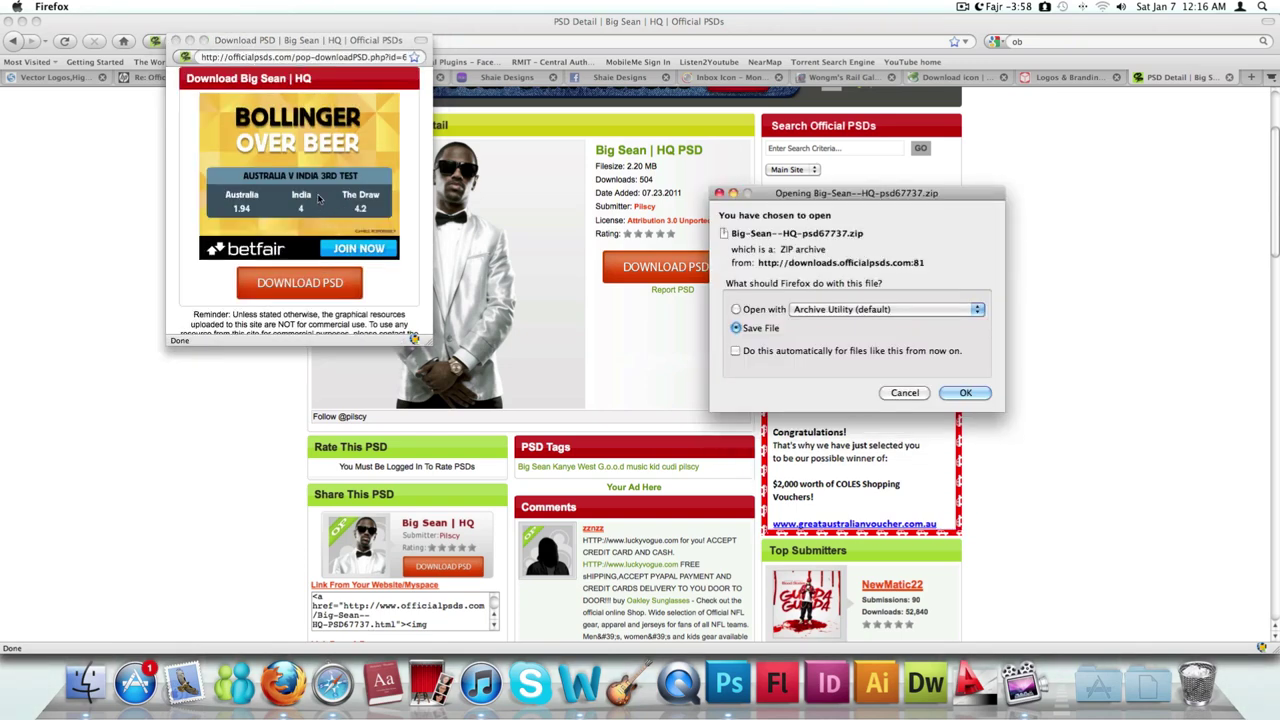
left_click(965, 392)
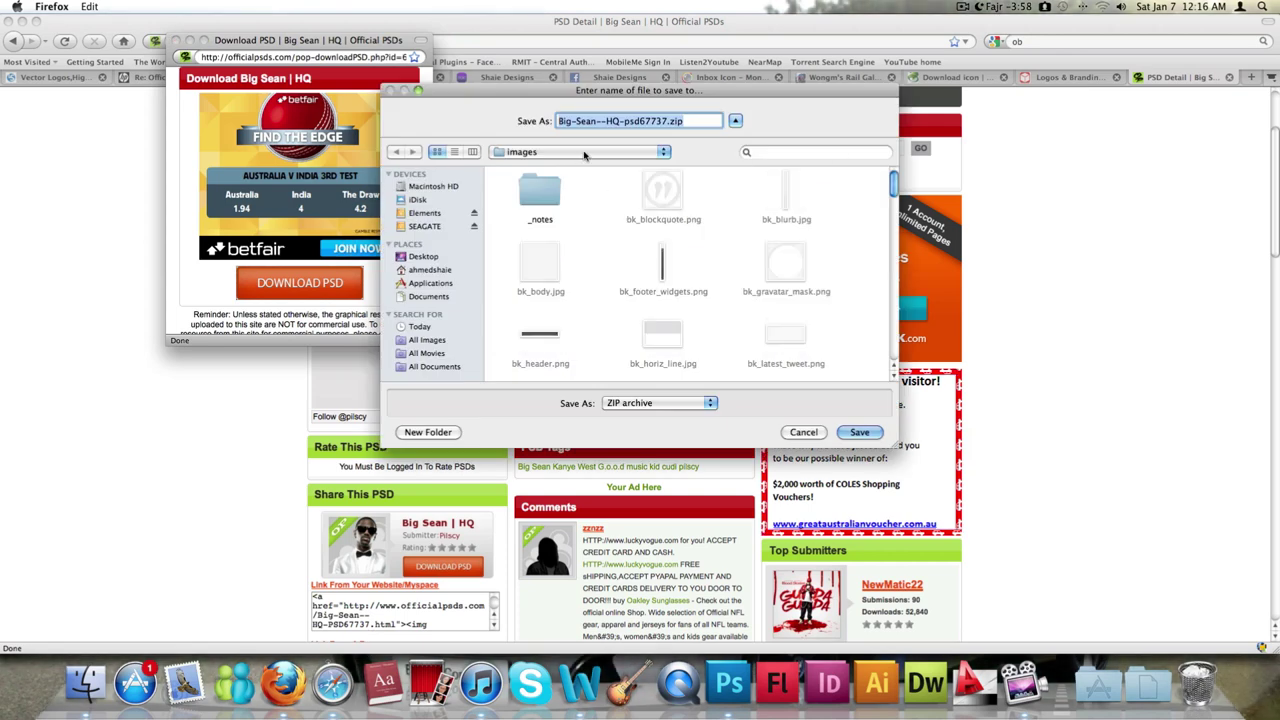
Save the zip into SEAGATE > Music Poster and close the download popup
left_click(585, 152)
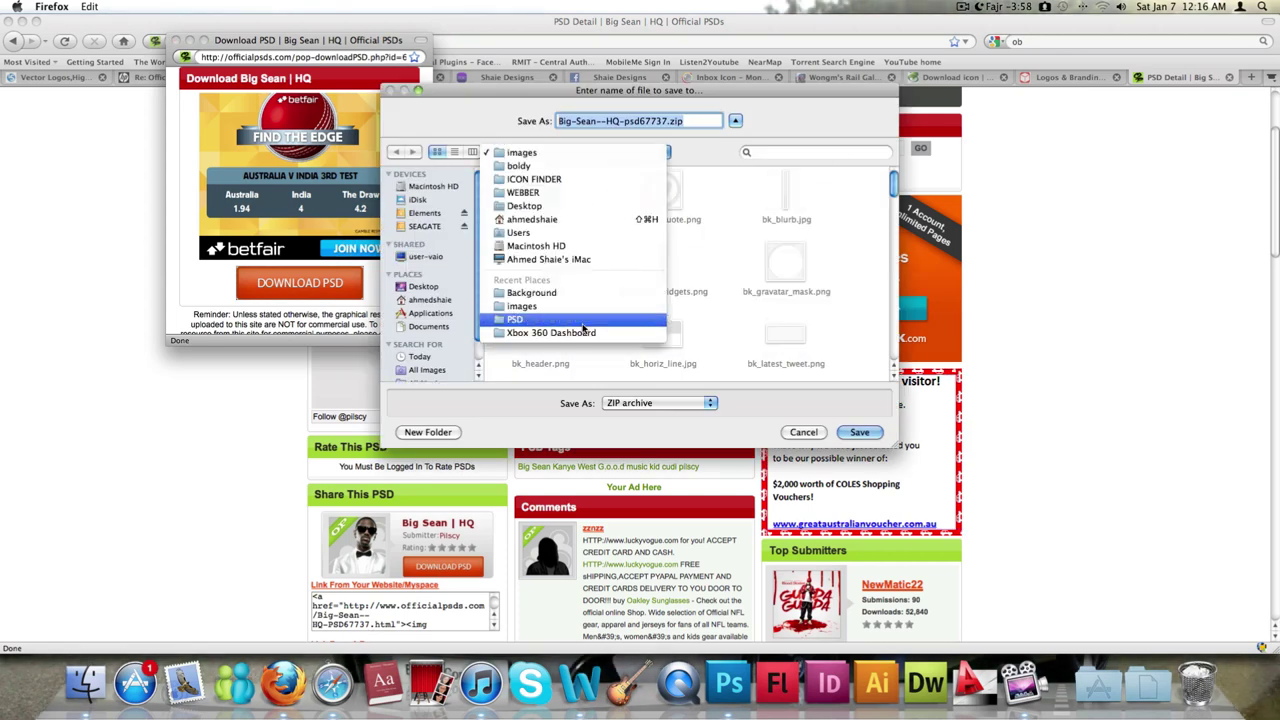
left_click(436, 216)
left_click(436, 215)
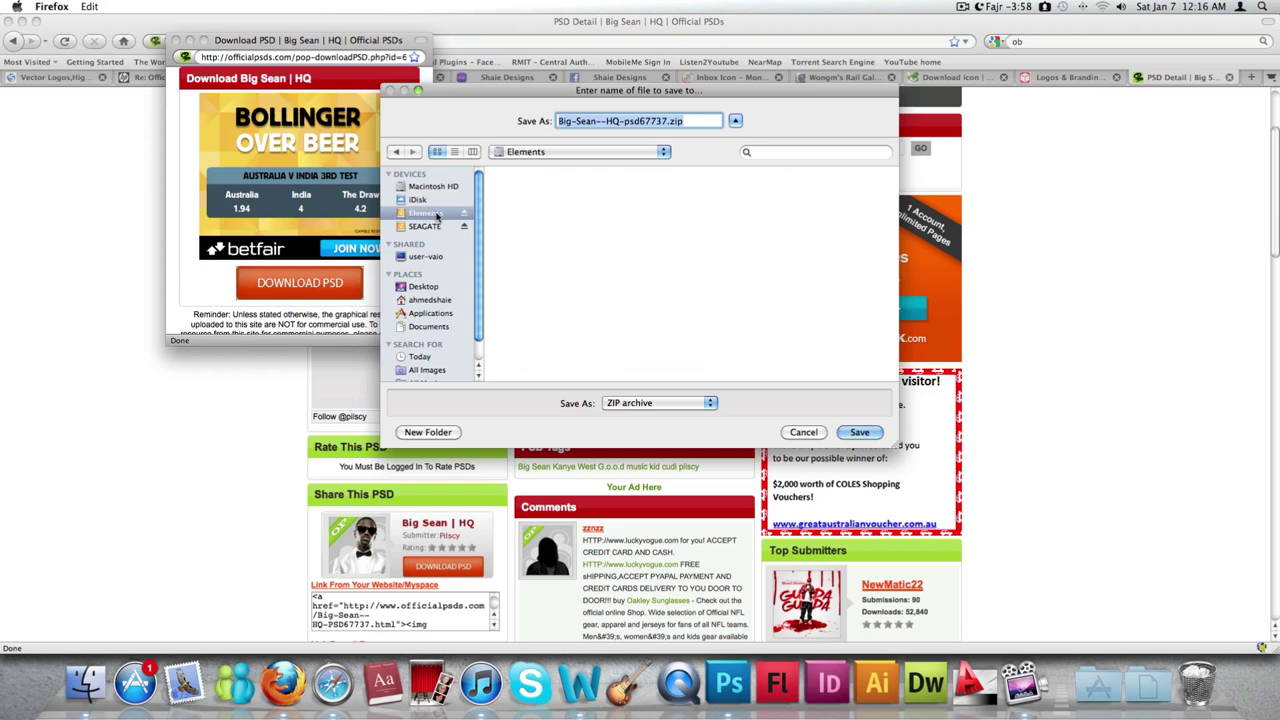
left_click(964, 6)
left_click(1047, 47)
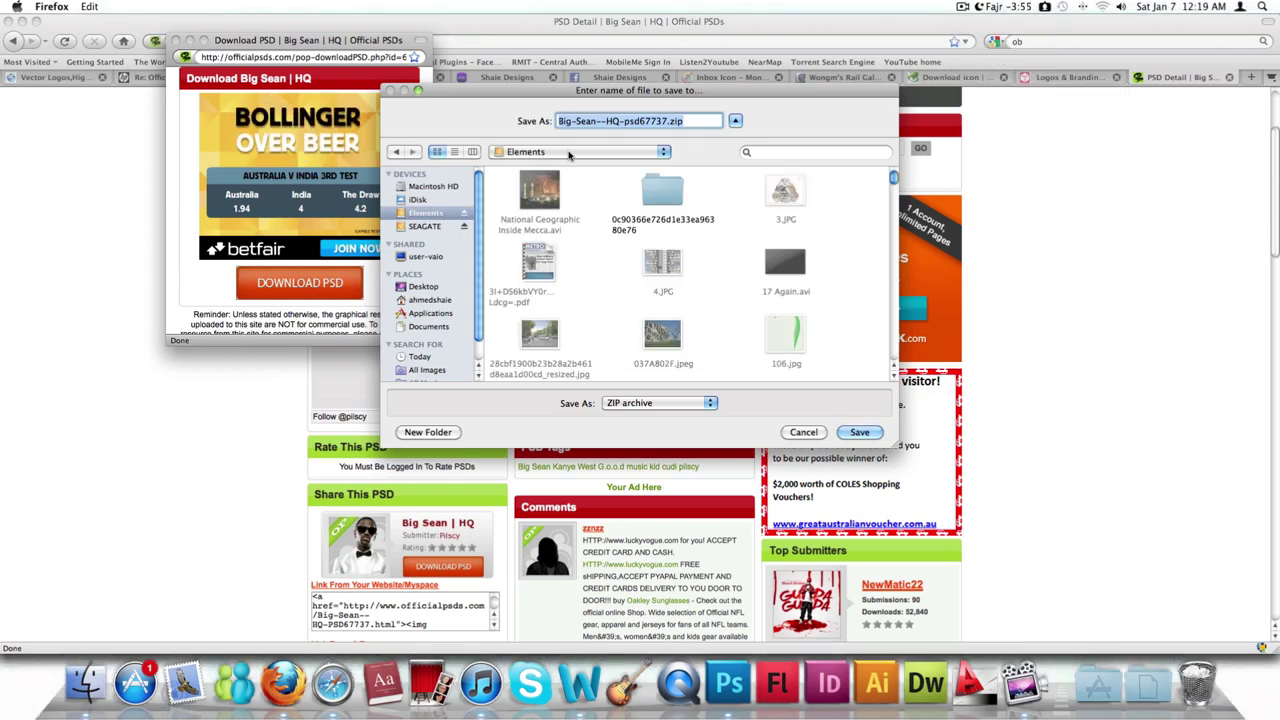
left_click(569, 152)
left_click(423, 222)
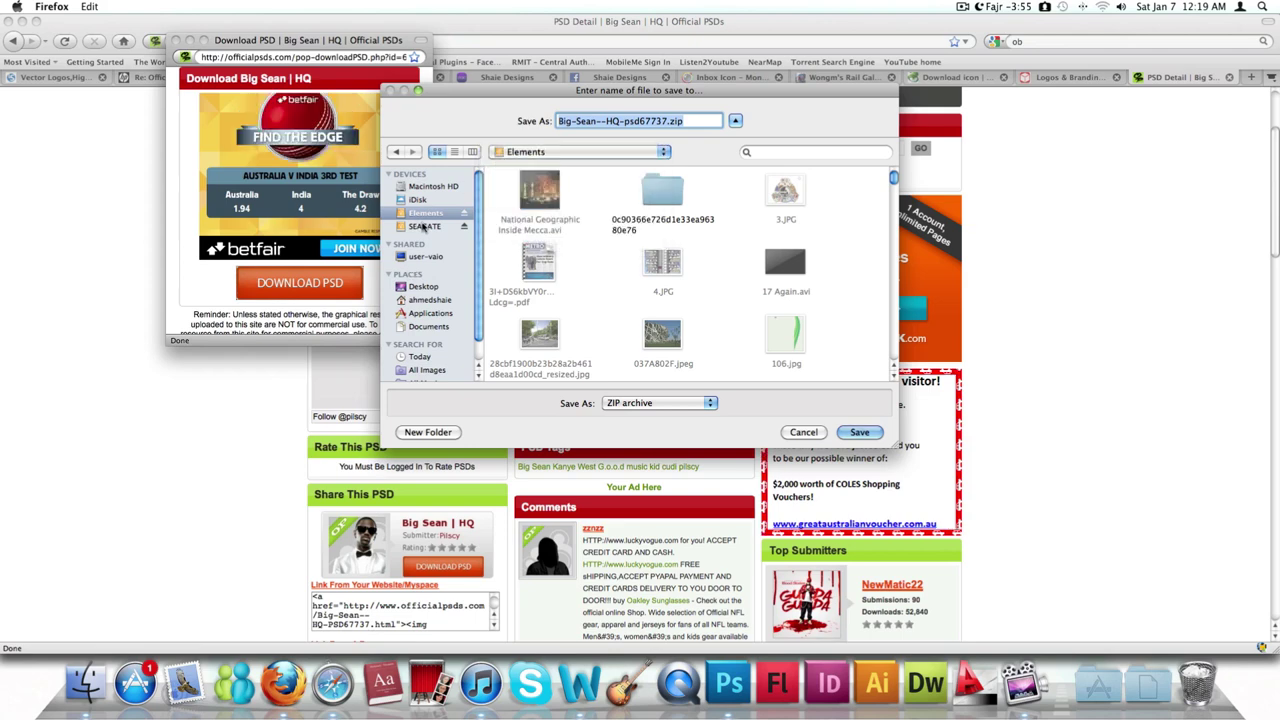
left_click(424, 226)
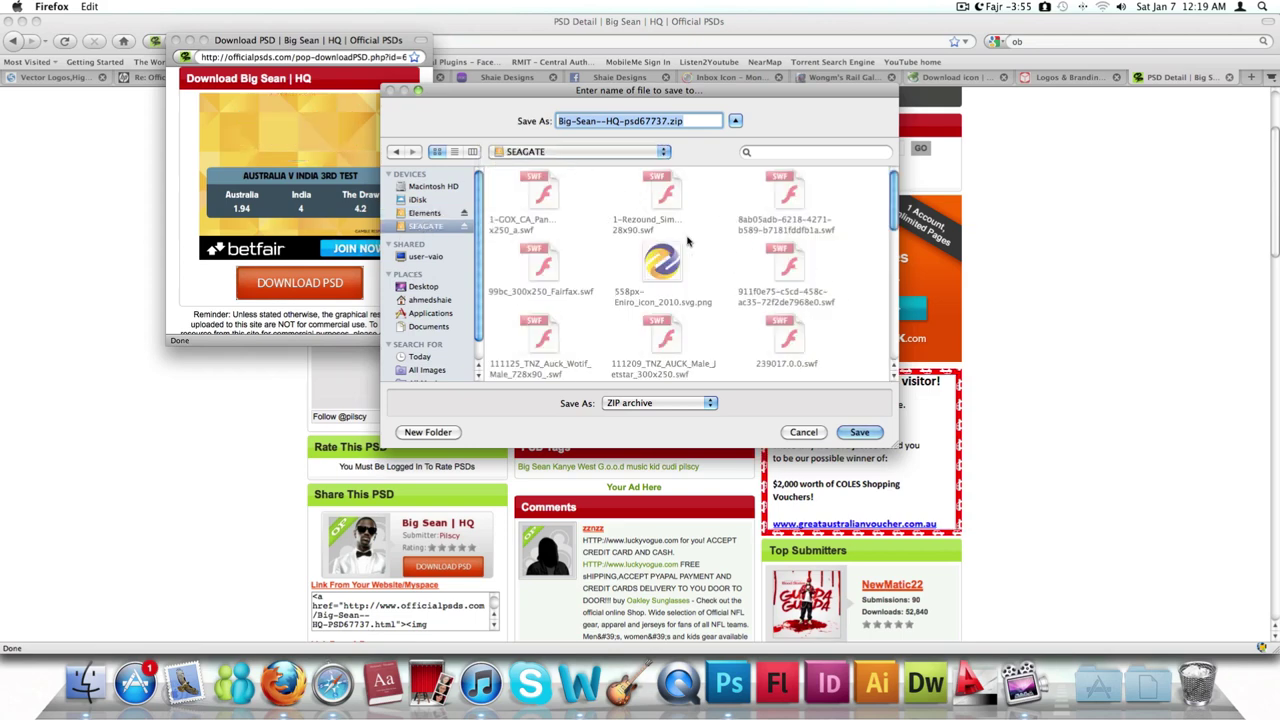
scroll(690, 245, "down", 5)
scroll(690, 245, "down", 5)
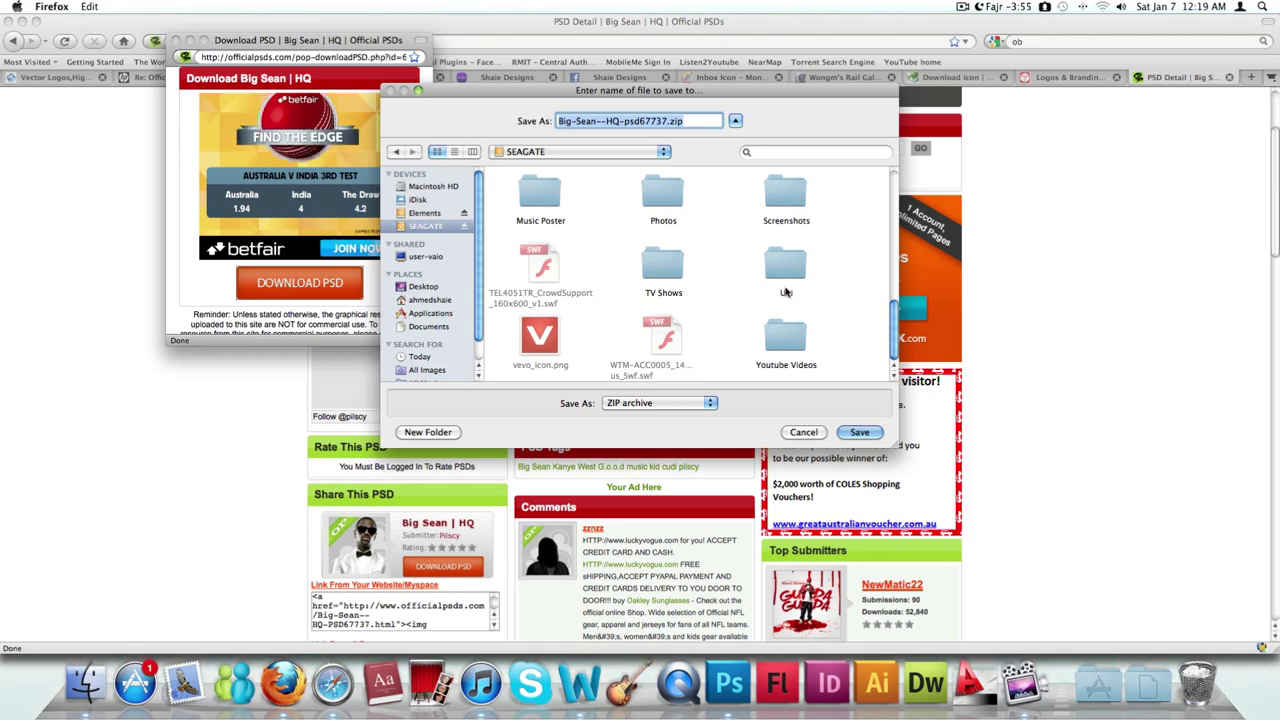
double_click(540, 190)
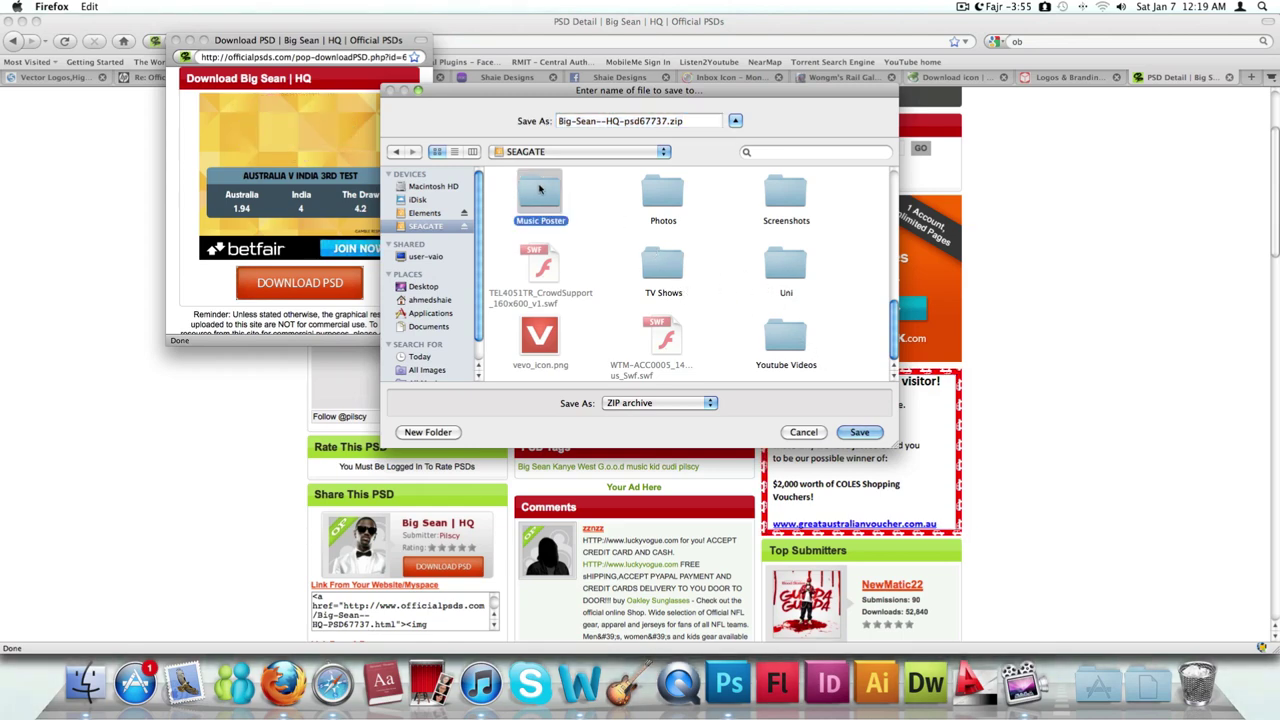
left_click(859, 433)
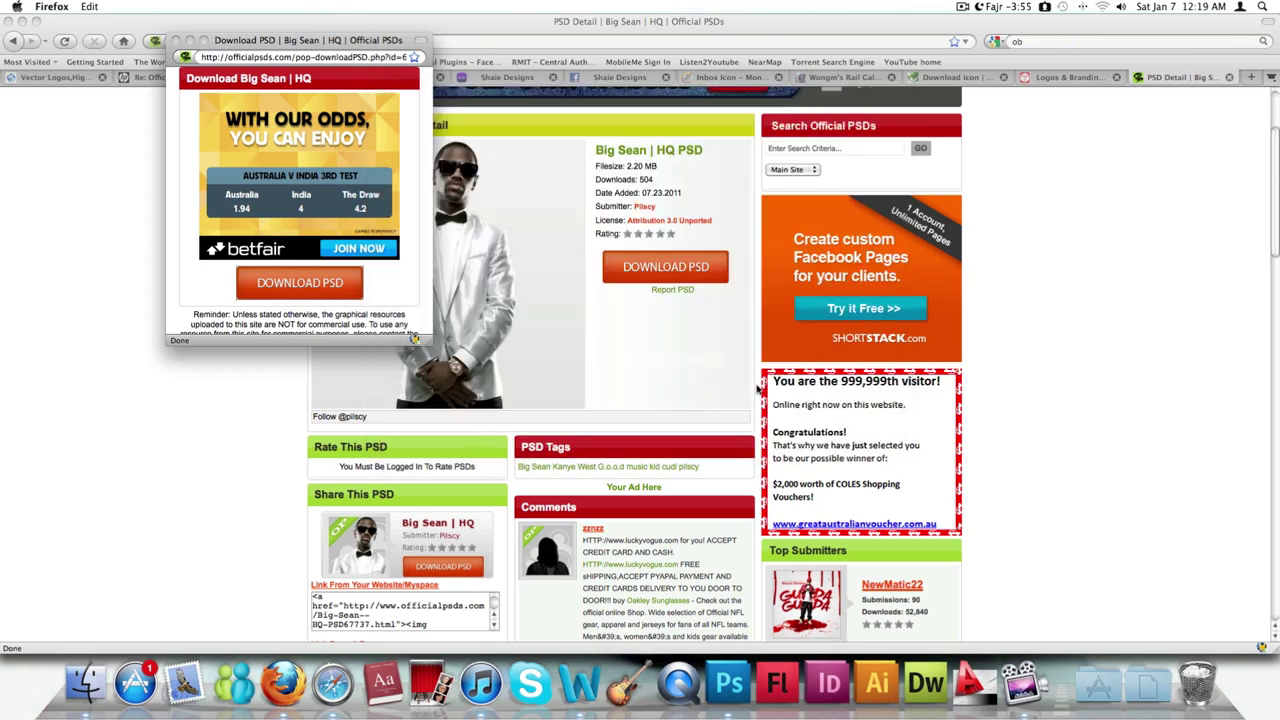
left_click(175, 40)
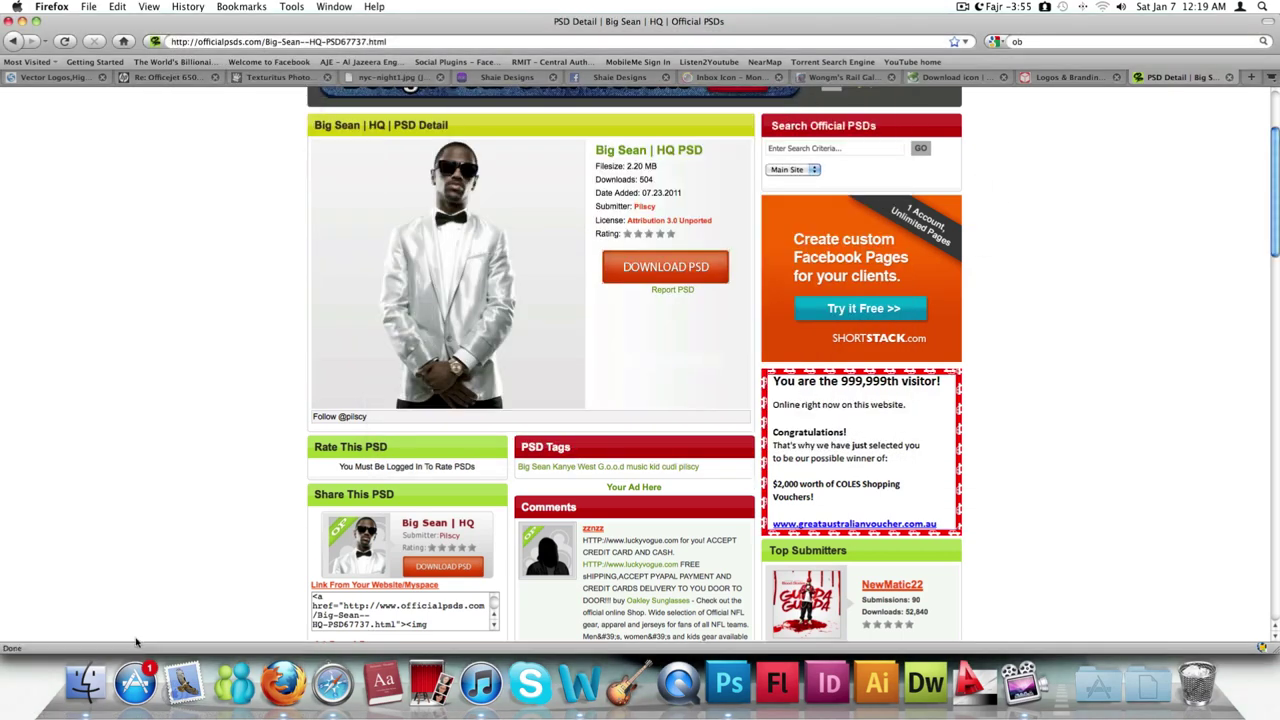
Extract the Big Sean zip in Music Poster and open Big-Sean--HQ-psd67737.psd in Photoshop CS5
left_click(103, 676)
left_click(555, 145)
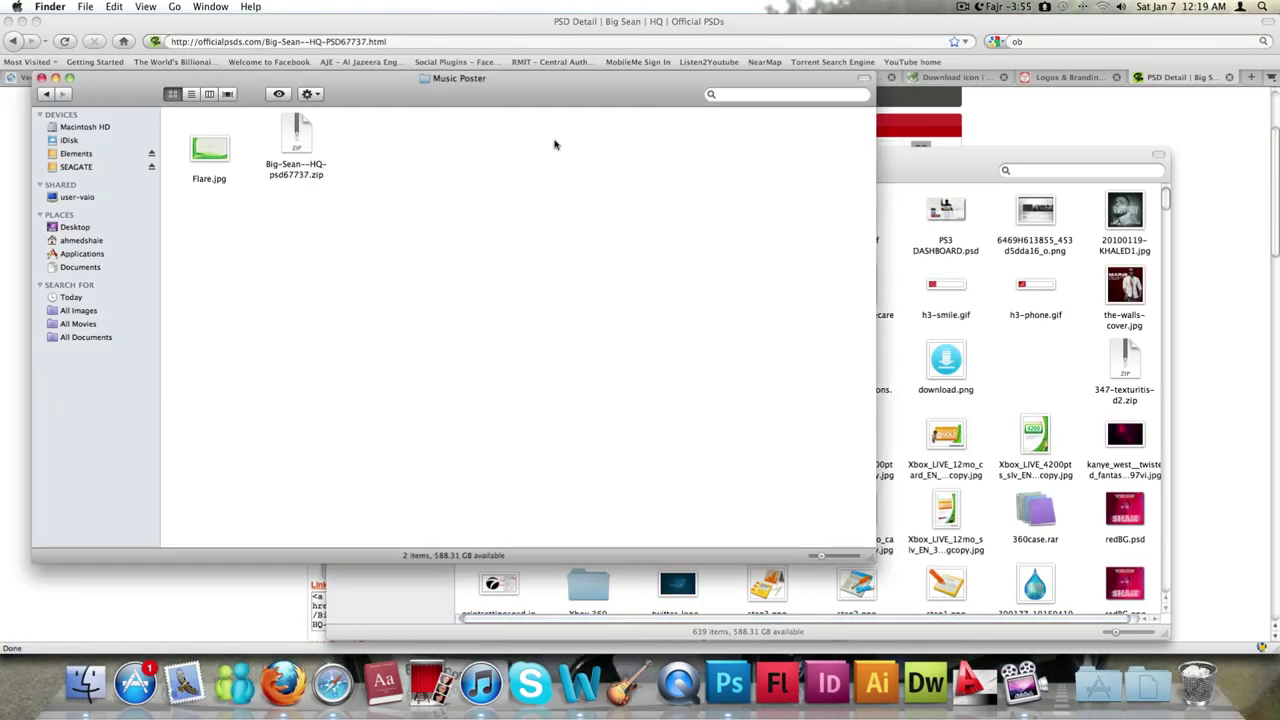
double_click(293, 124)
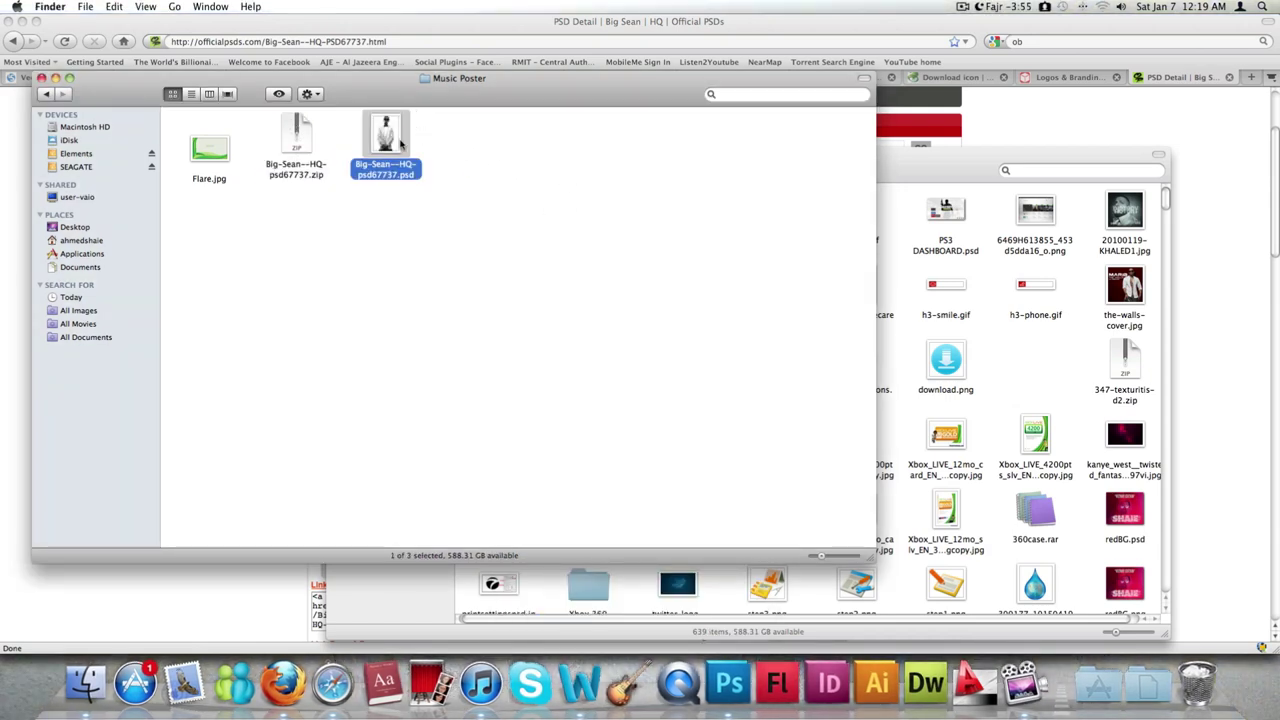
right_click(393, 138)
mouse_move(467, 157)
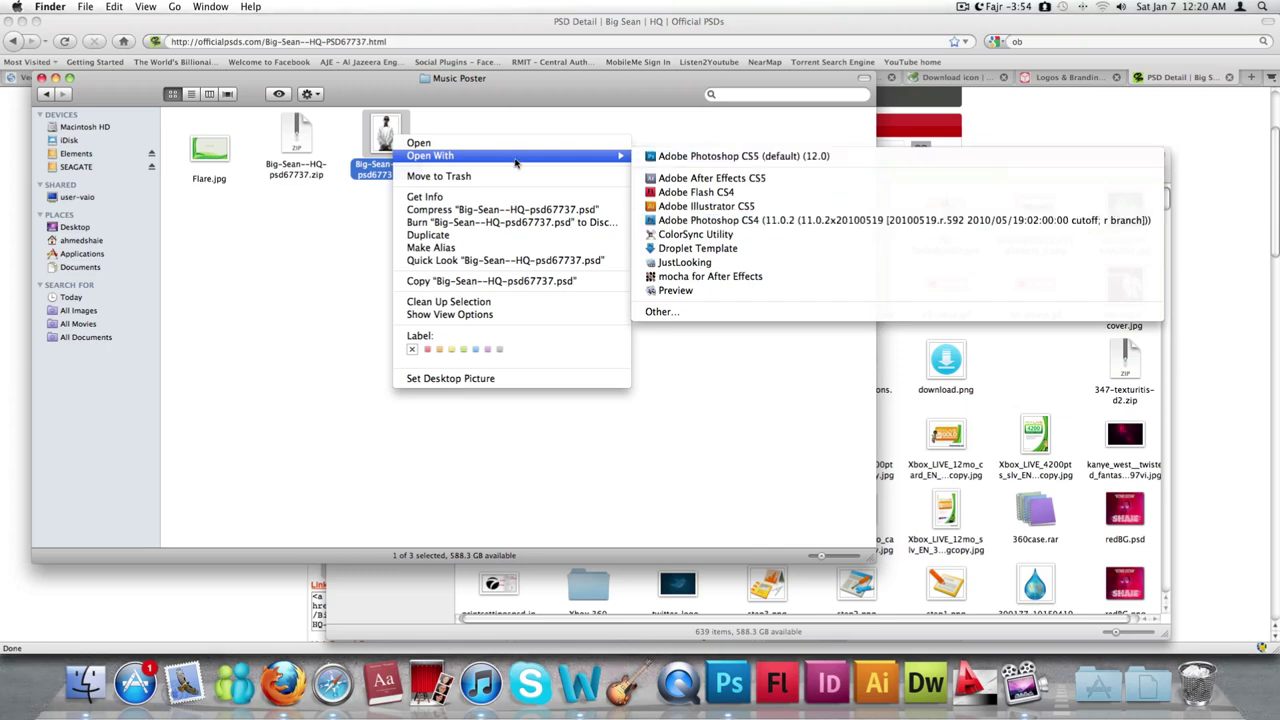
left_click(743, 157)
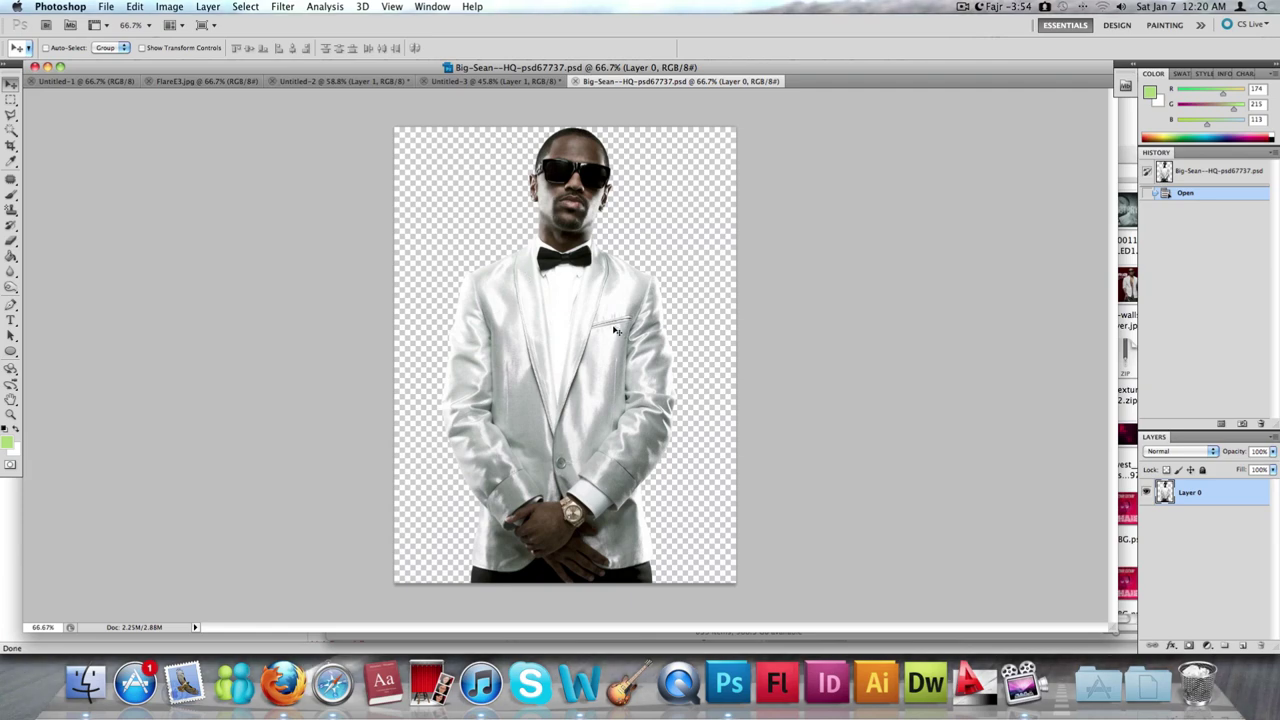
Copy the Big Sean portrait into Untitled-3 and place its layer beneath Layer 1
key("super+a")
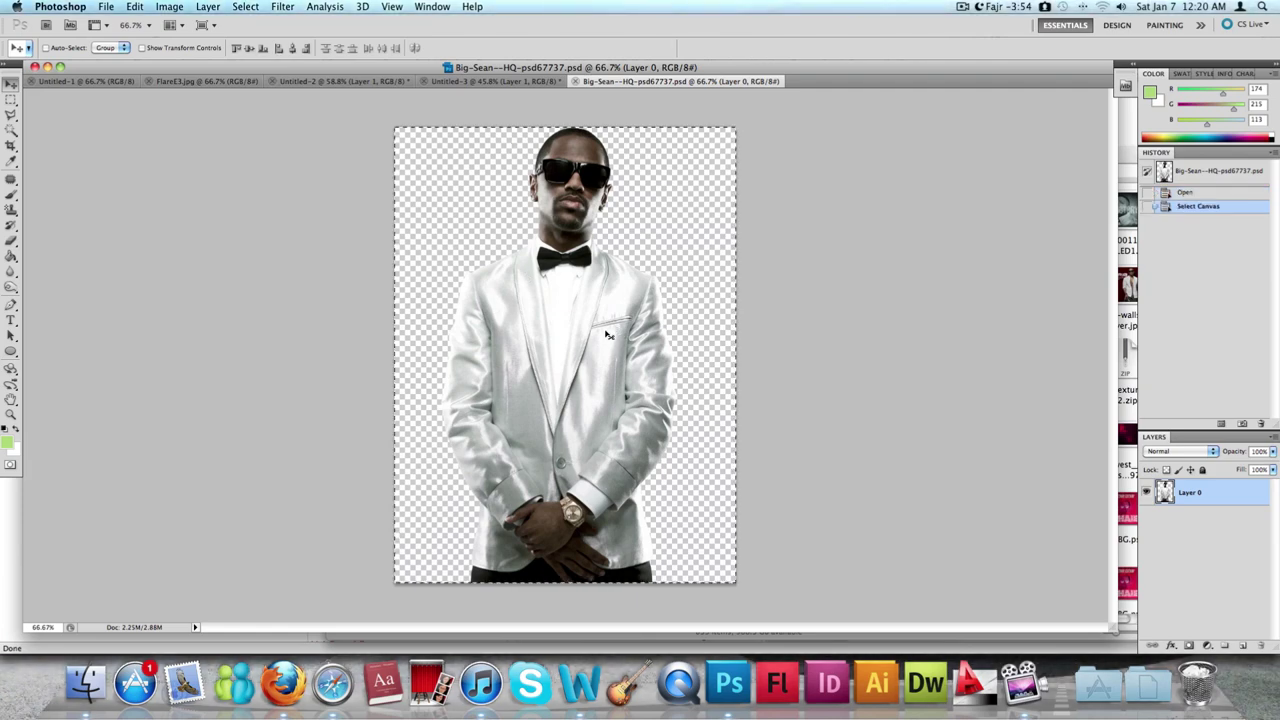
left_click(497, 81)
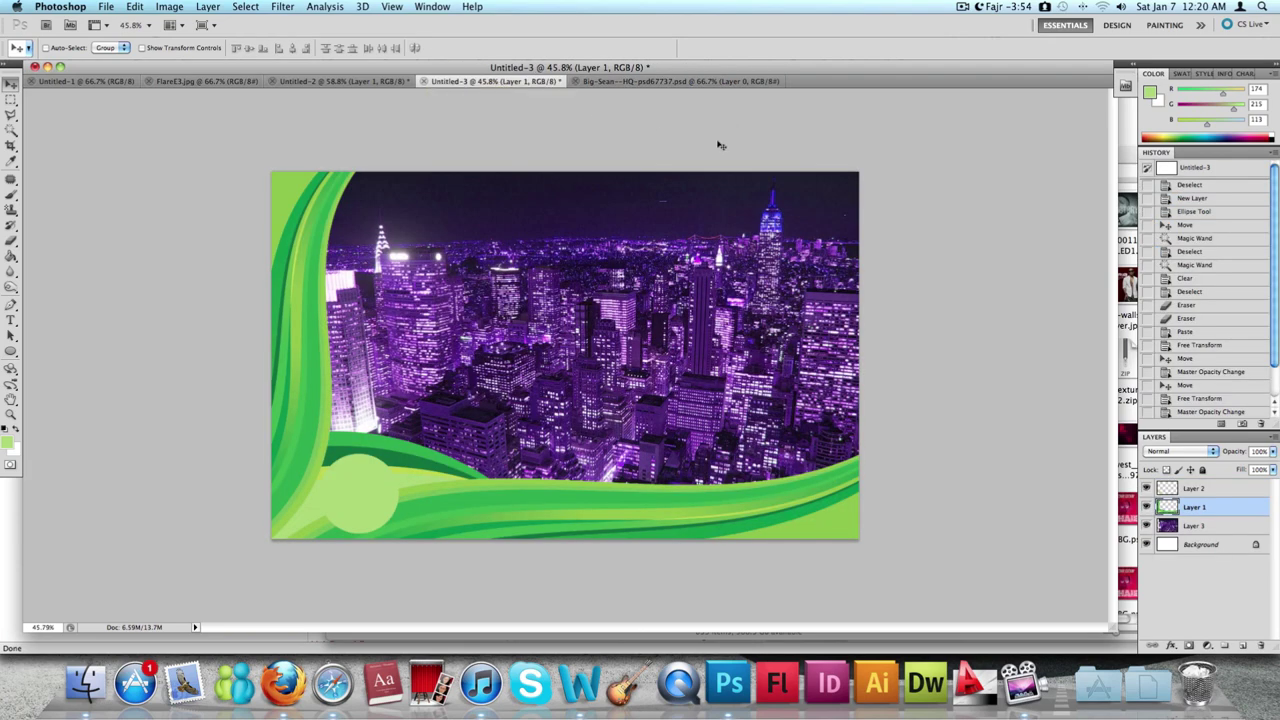
key("super+v")
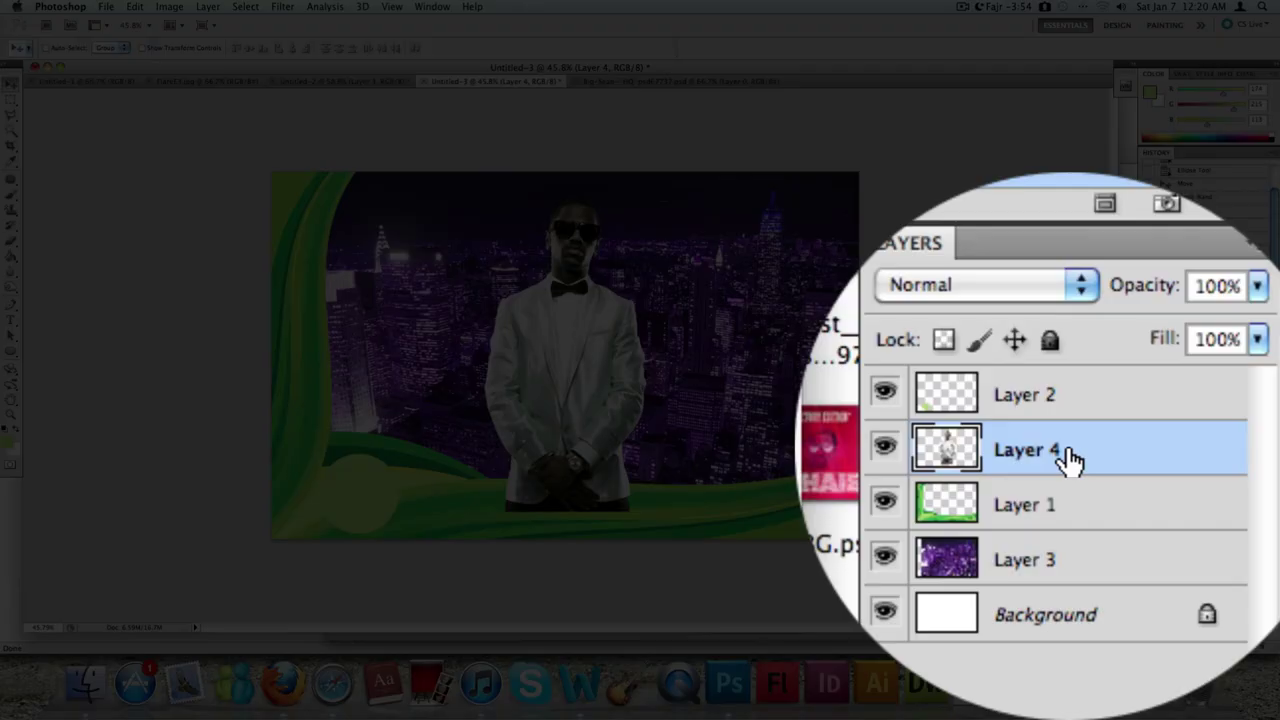
left_click_drag(1208, 509, 1211, 531)
left_click_drag(1077, 448, 1080, 460)
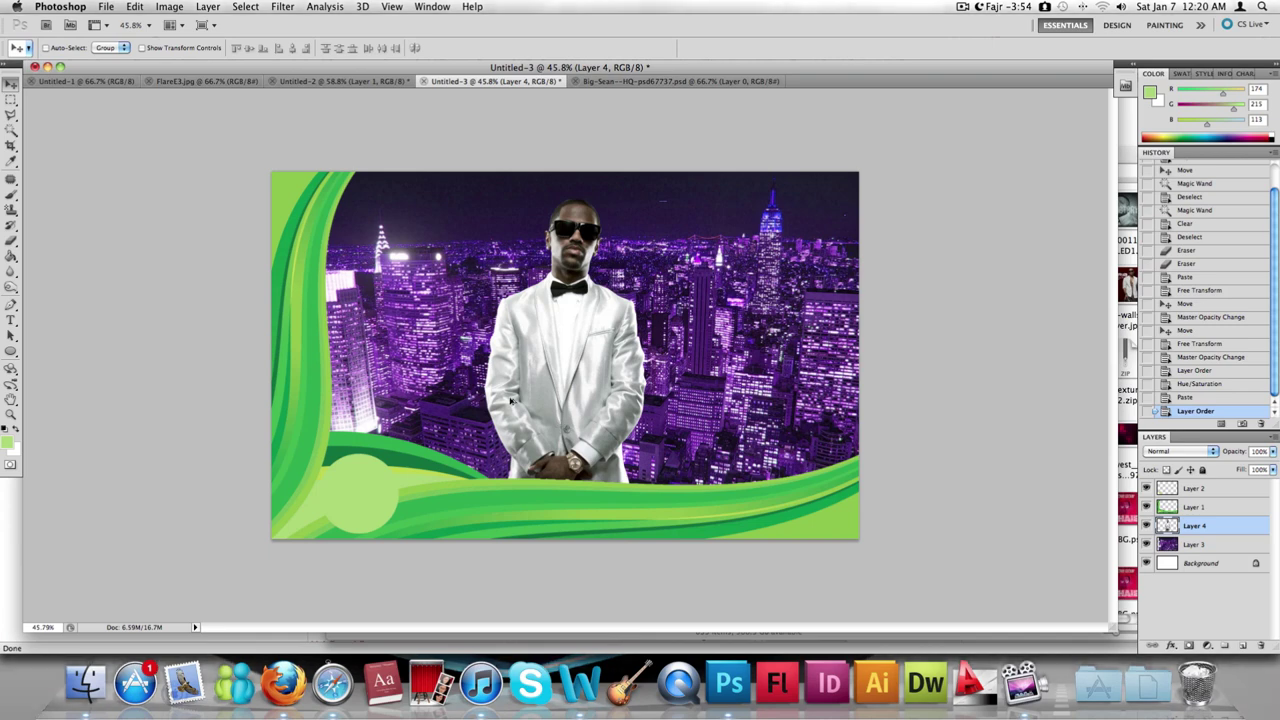
Fit the canvas, move the artist to the left edge and lower, then switch to Firefox
key("super+0")
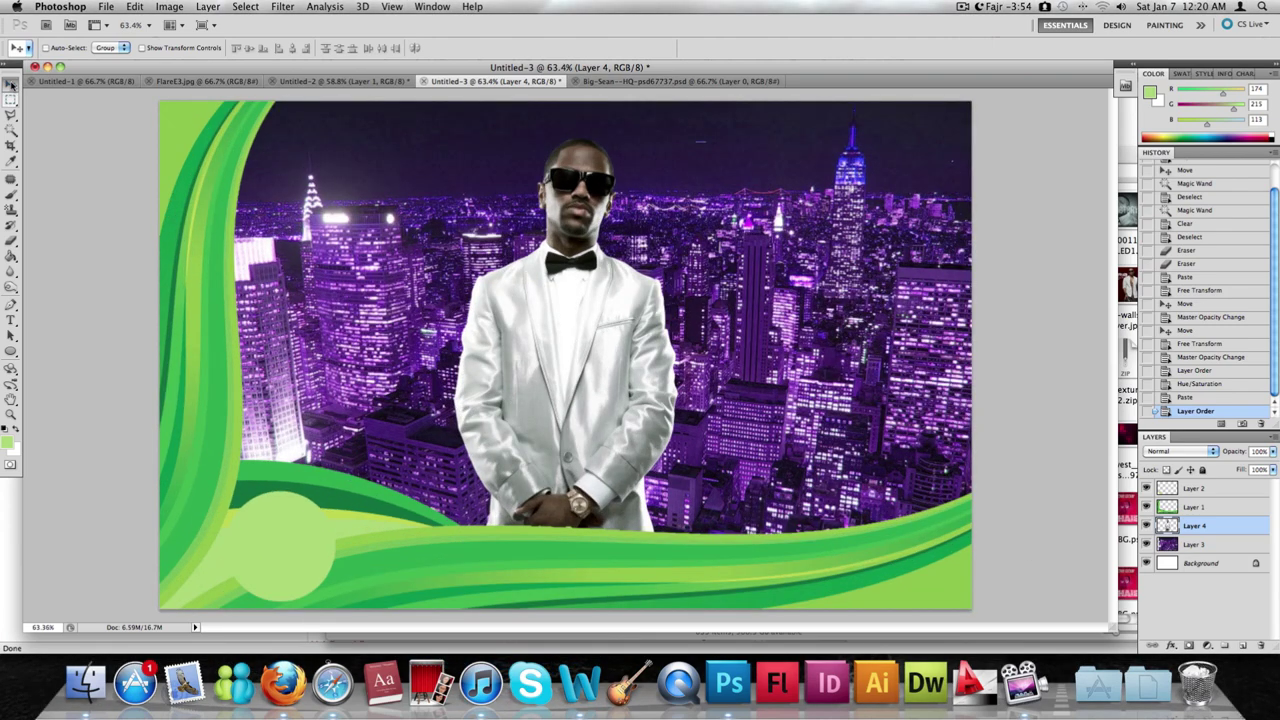
left_click_drag(651, 357, 435, 277)
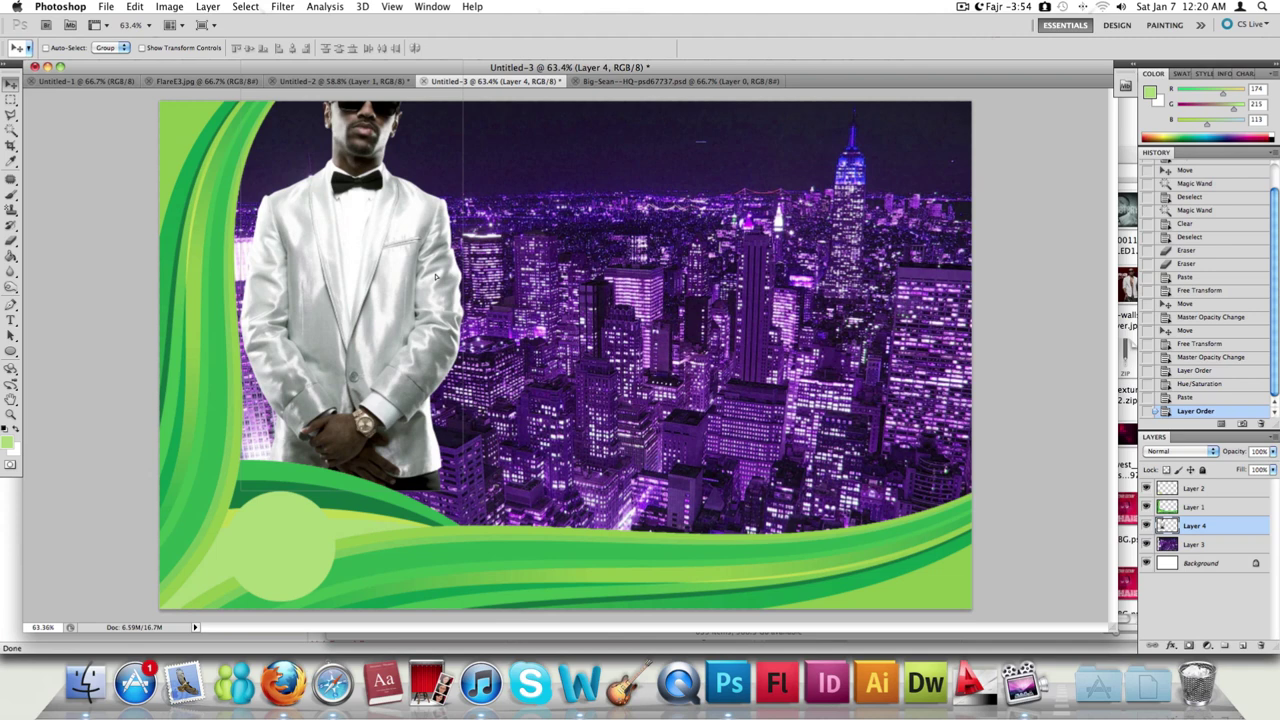
left_click_drag(436, 287, 435, 365)
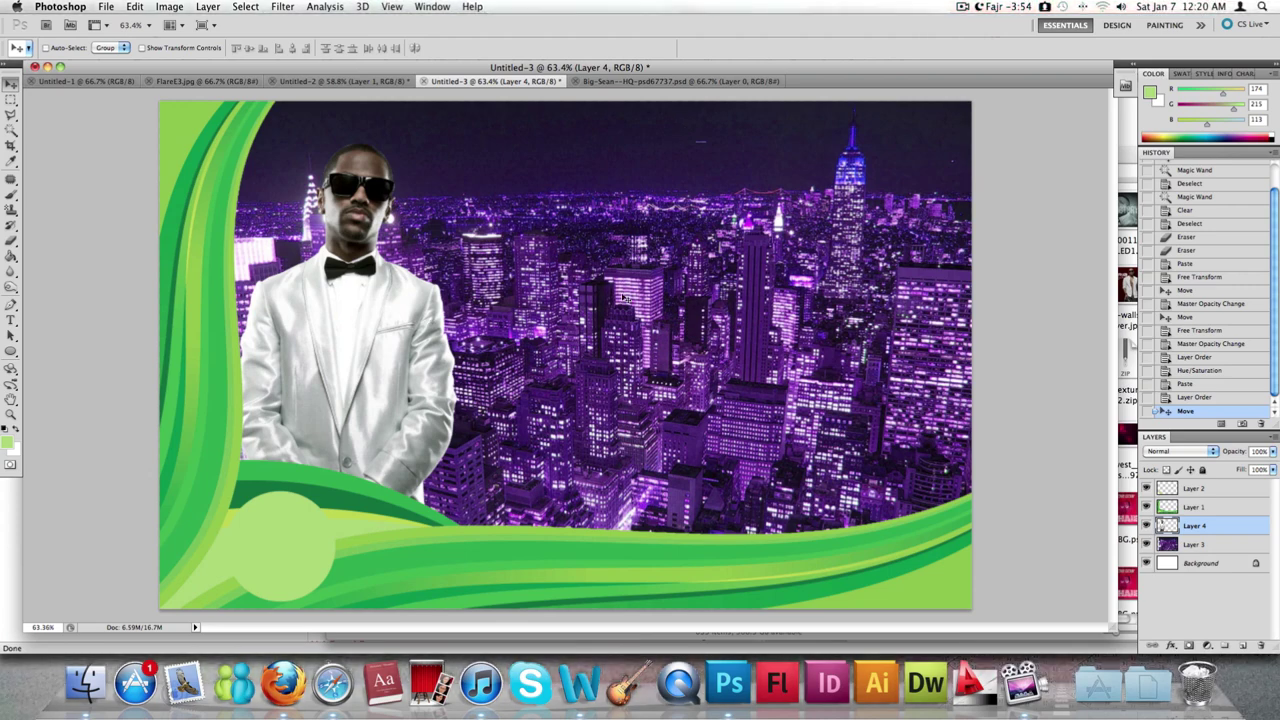
key("super+Tab")
key("super+Tab")
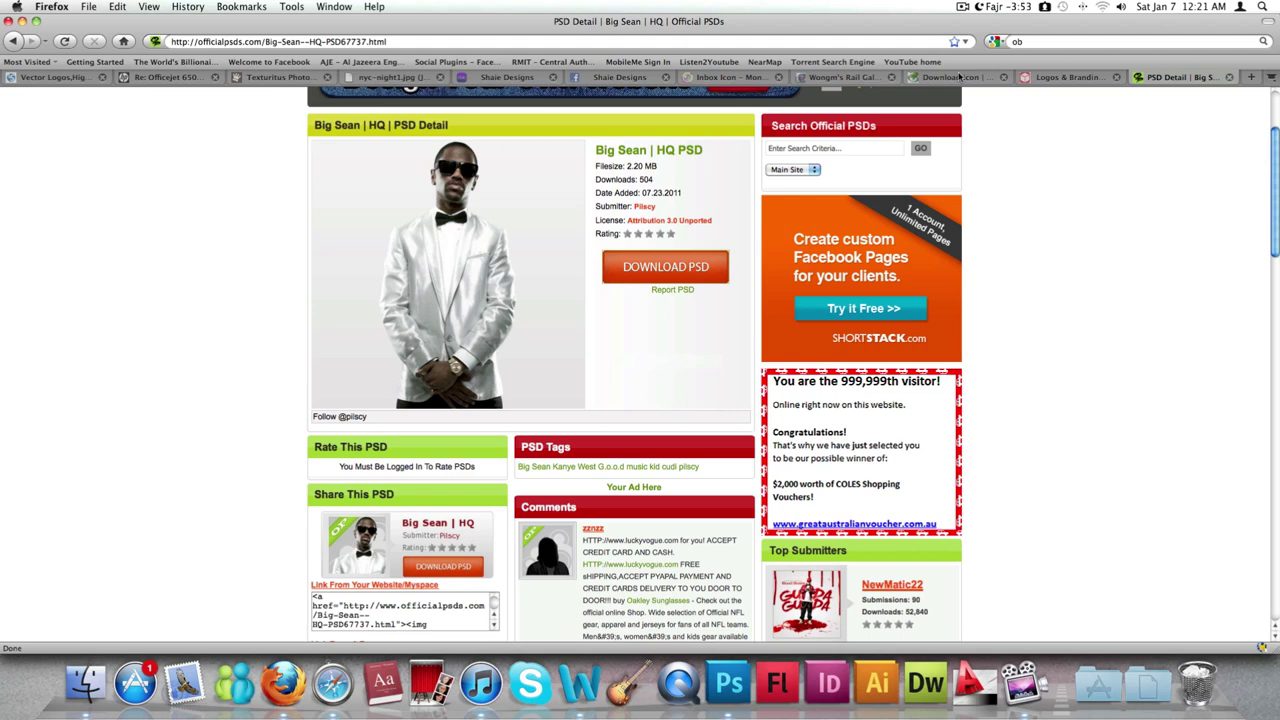
Pause the ScreenFlow recording from the menu bar and return to the Photoshop poster
left_click(961, 6)
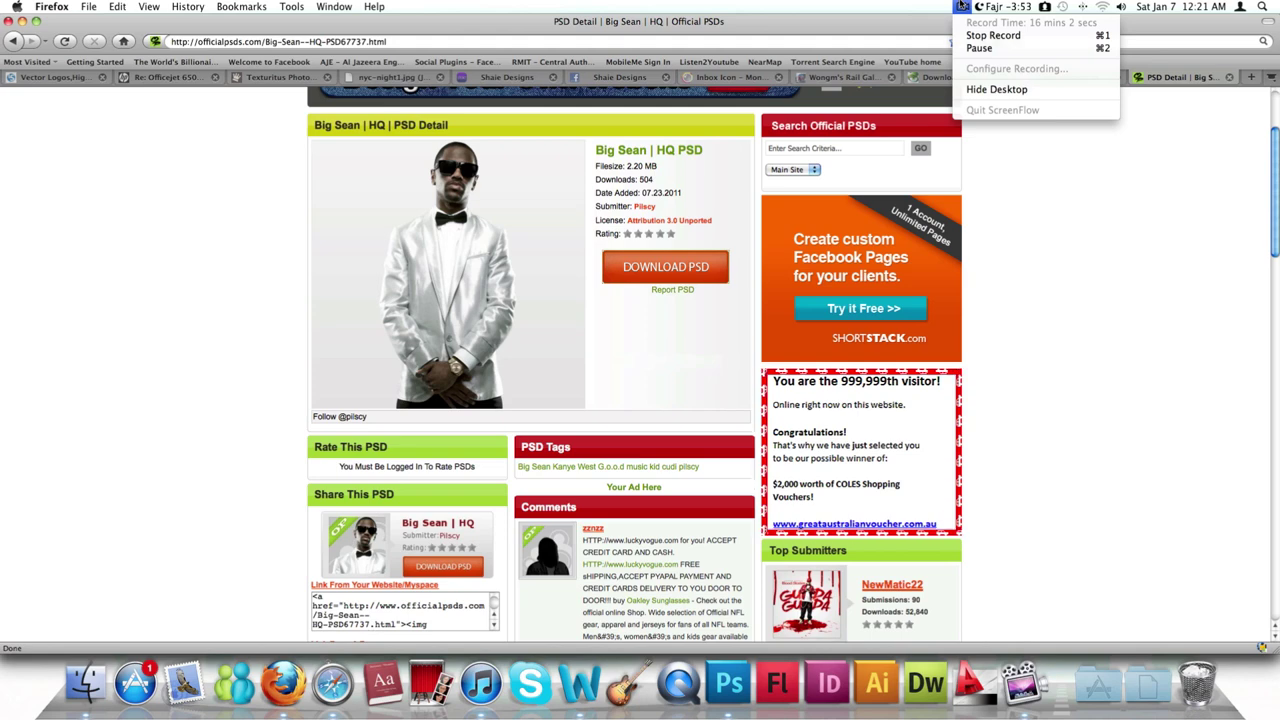
left_click(1002, 48)
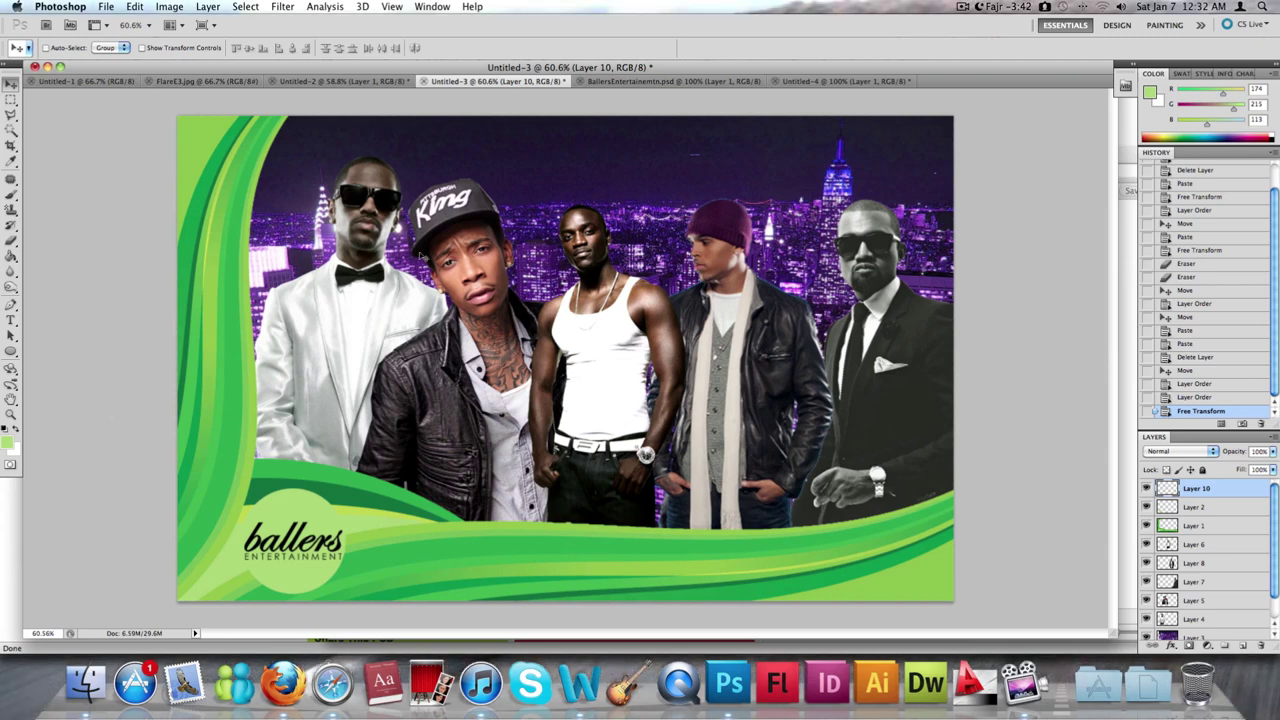
Bring up the Music Poster folder in Finder, then go back to the Photoshop poster
left_click(86, 683)
left_click(300, 250)
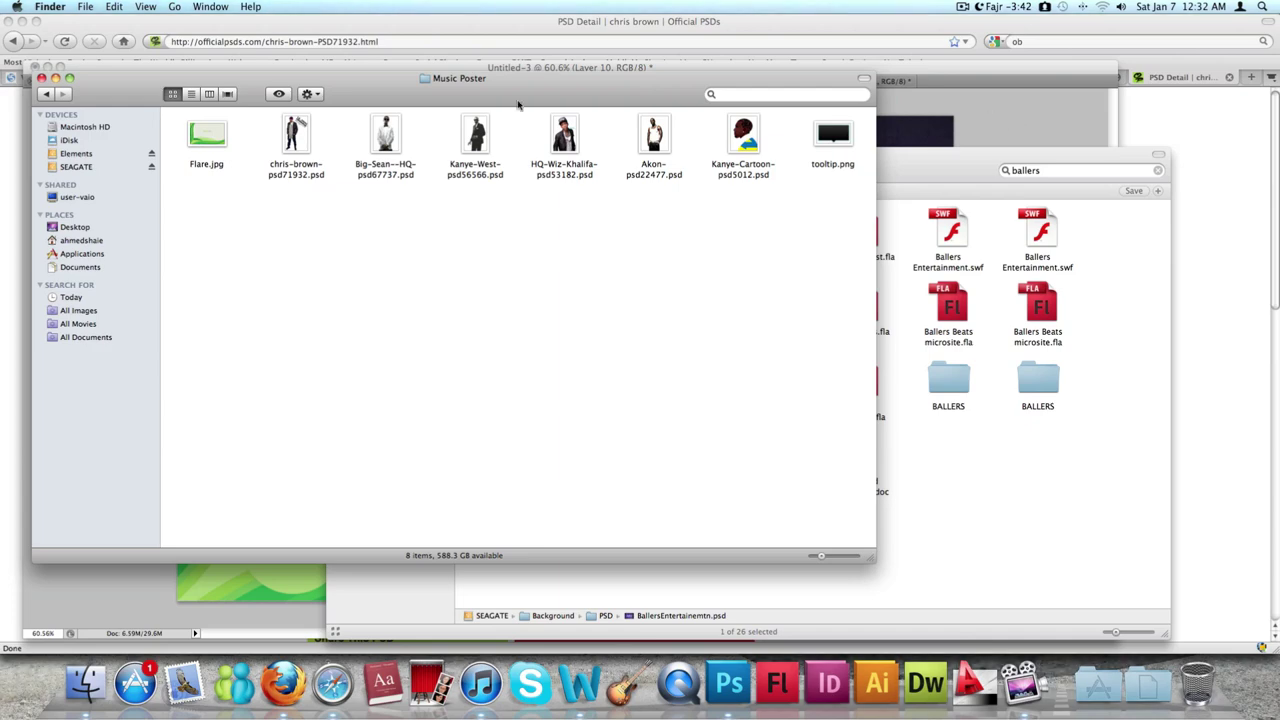
left_click(998, 127)
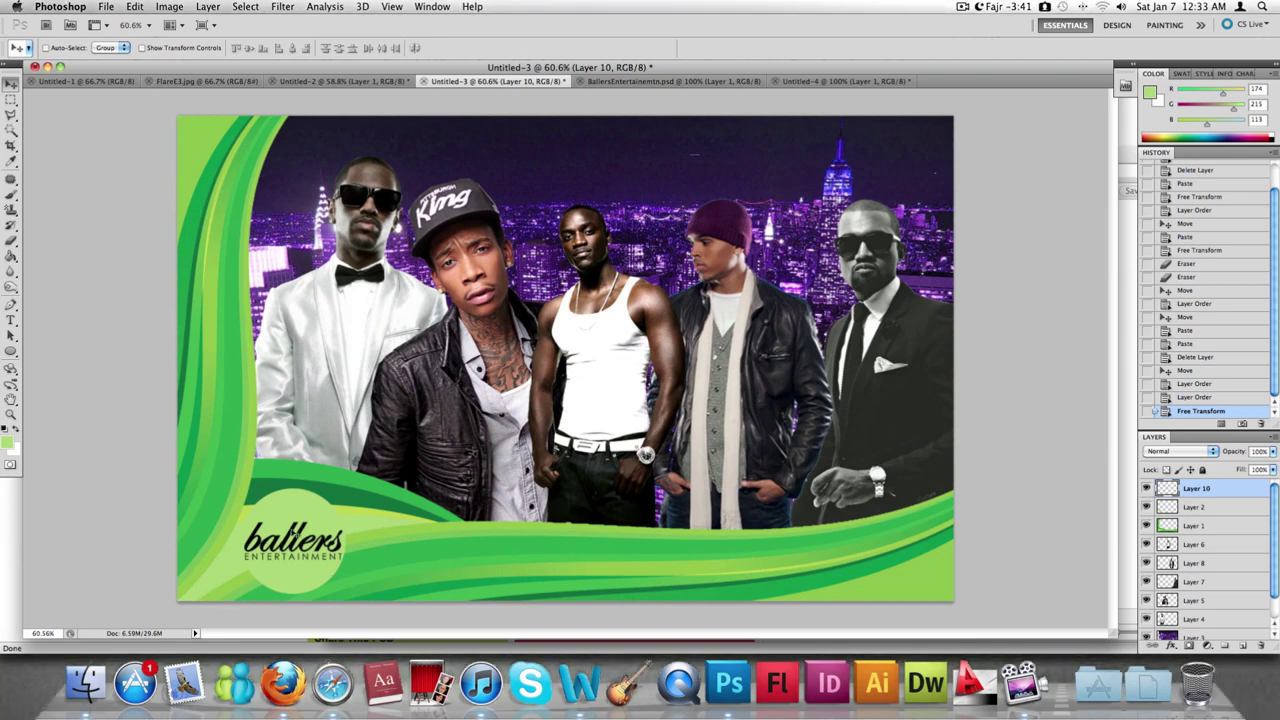
Open tooltip.png with Adobe Photoshop CS5 (12.0) from Finder's Open With menu
left_click(80, 678)
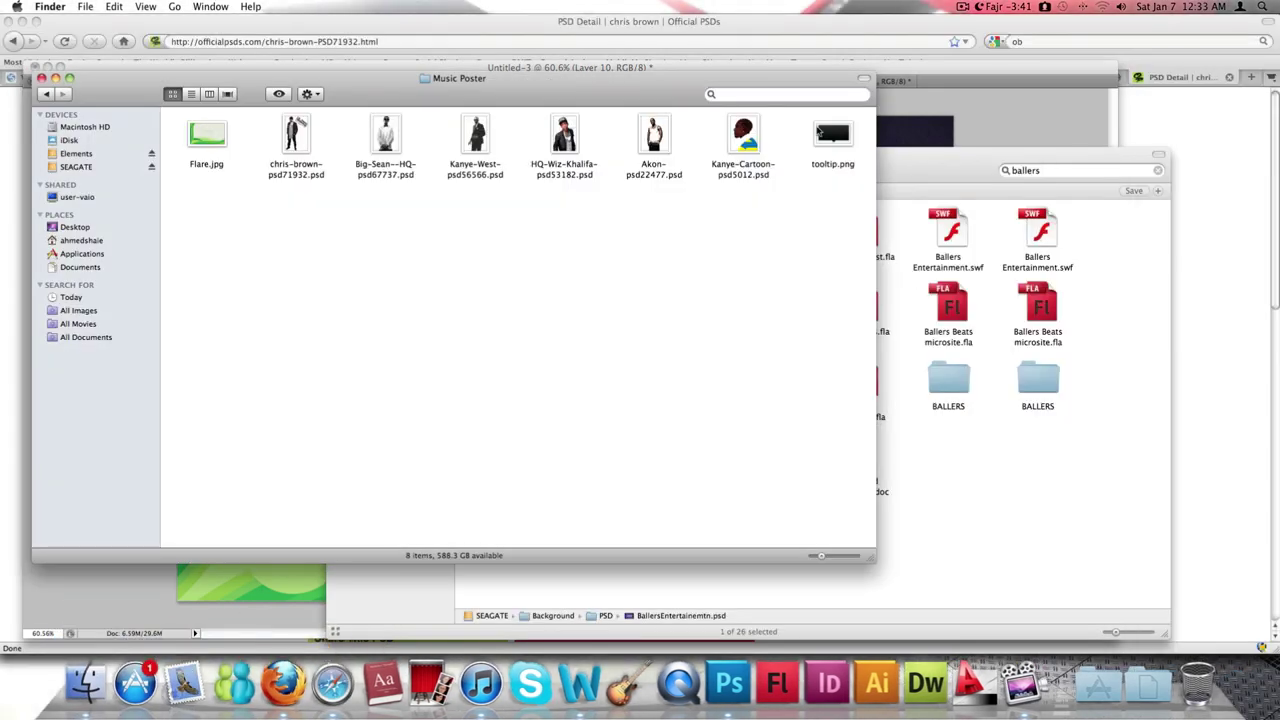
left_click(832, 145)
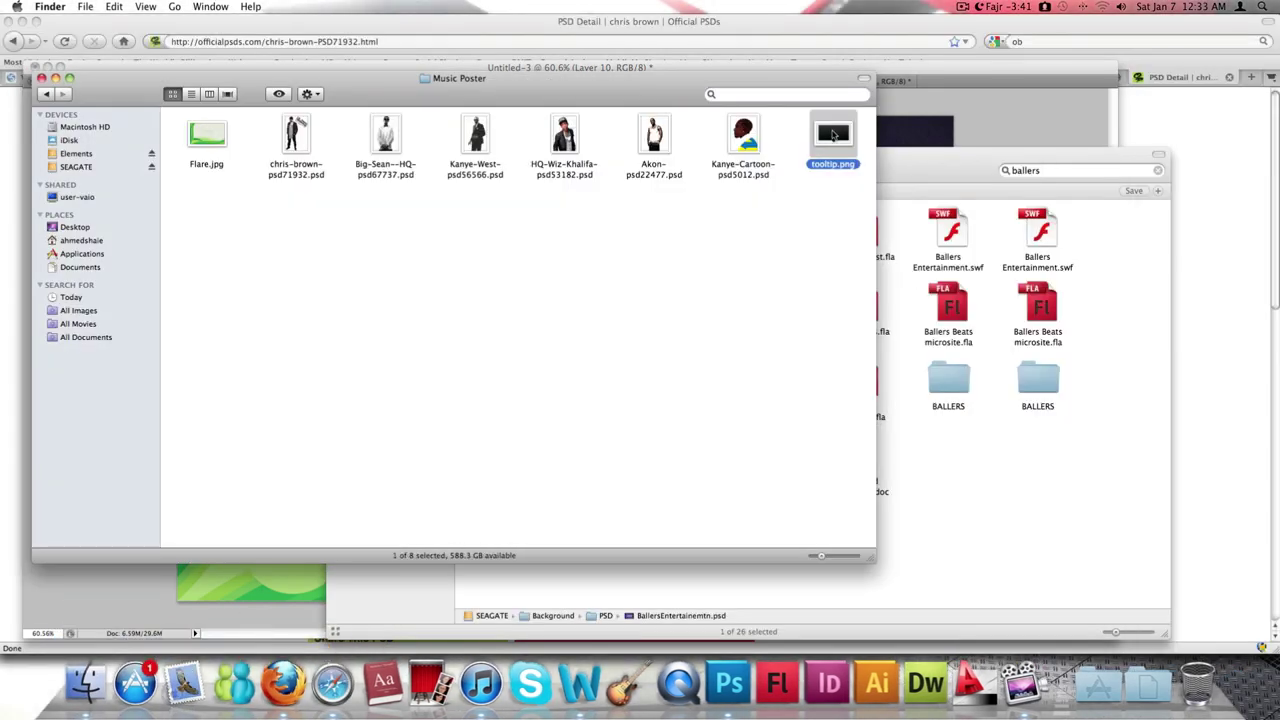
right_click(833, 133)
mouse_move(870, 149)
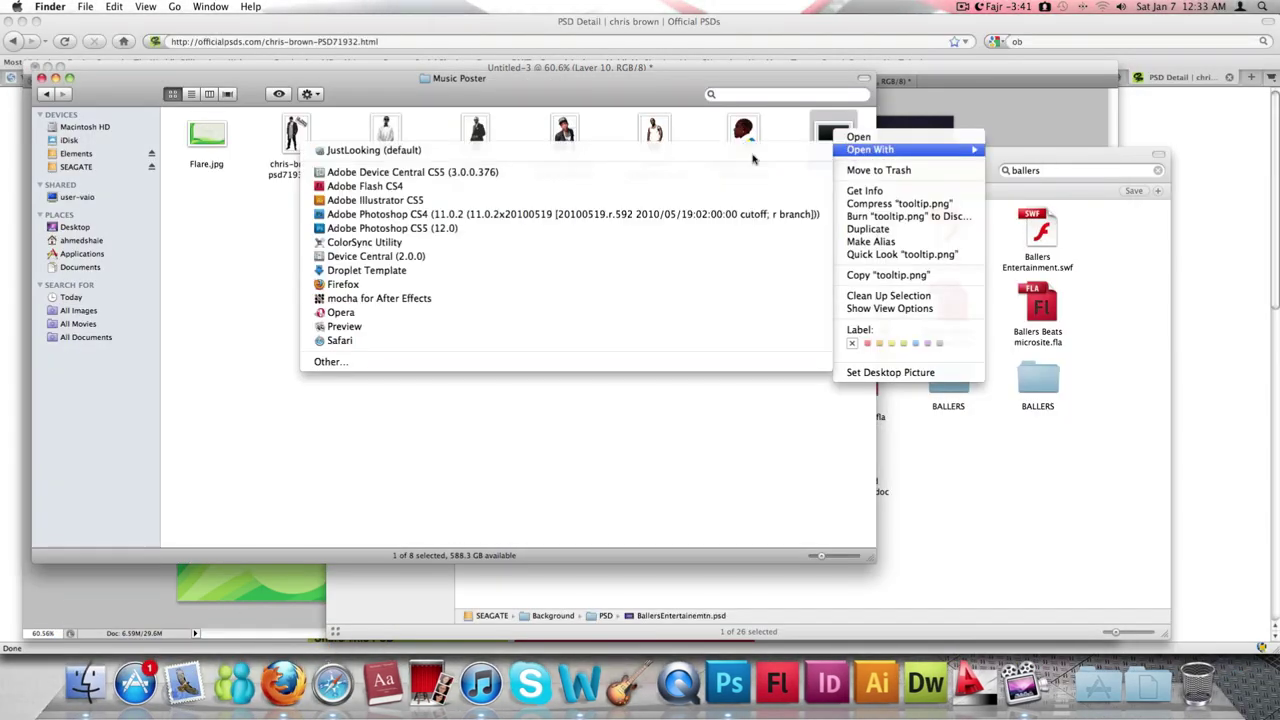
left_click(453, 229)
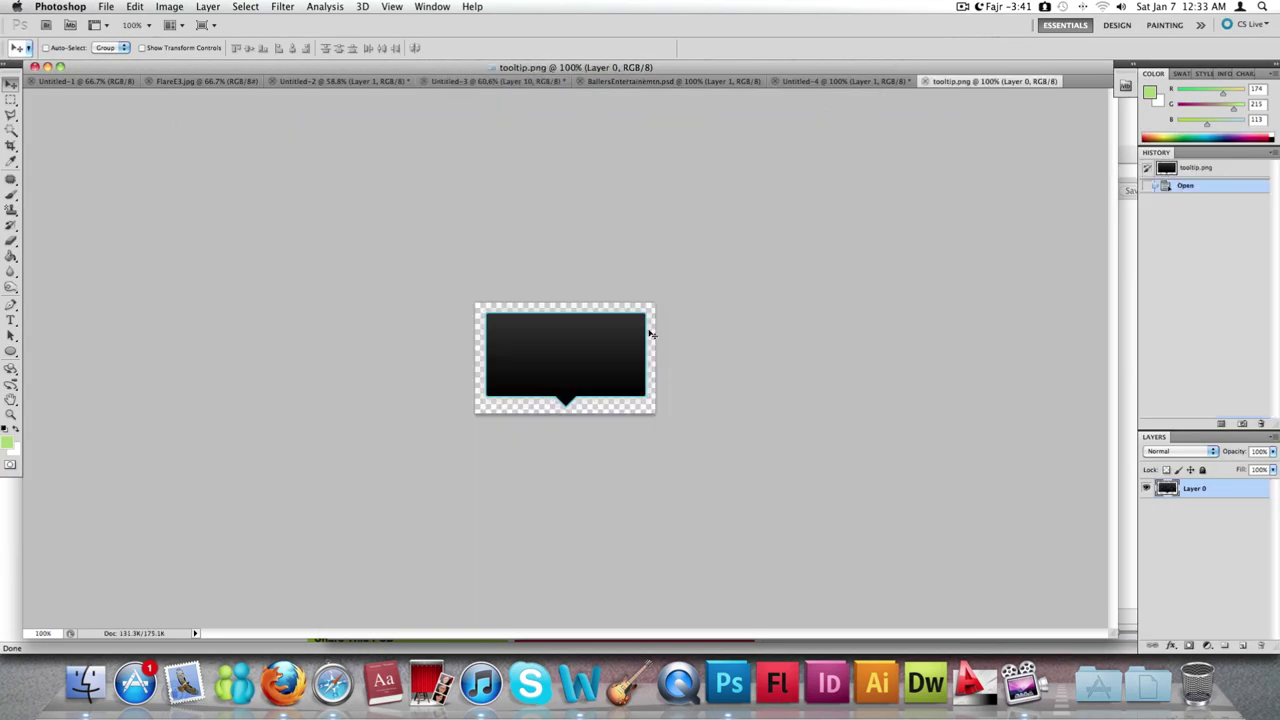
Copy the whole tooltip image into Untitled-3 and move it beside the ballers logo
key("super+a")
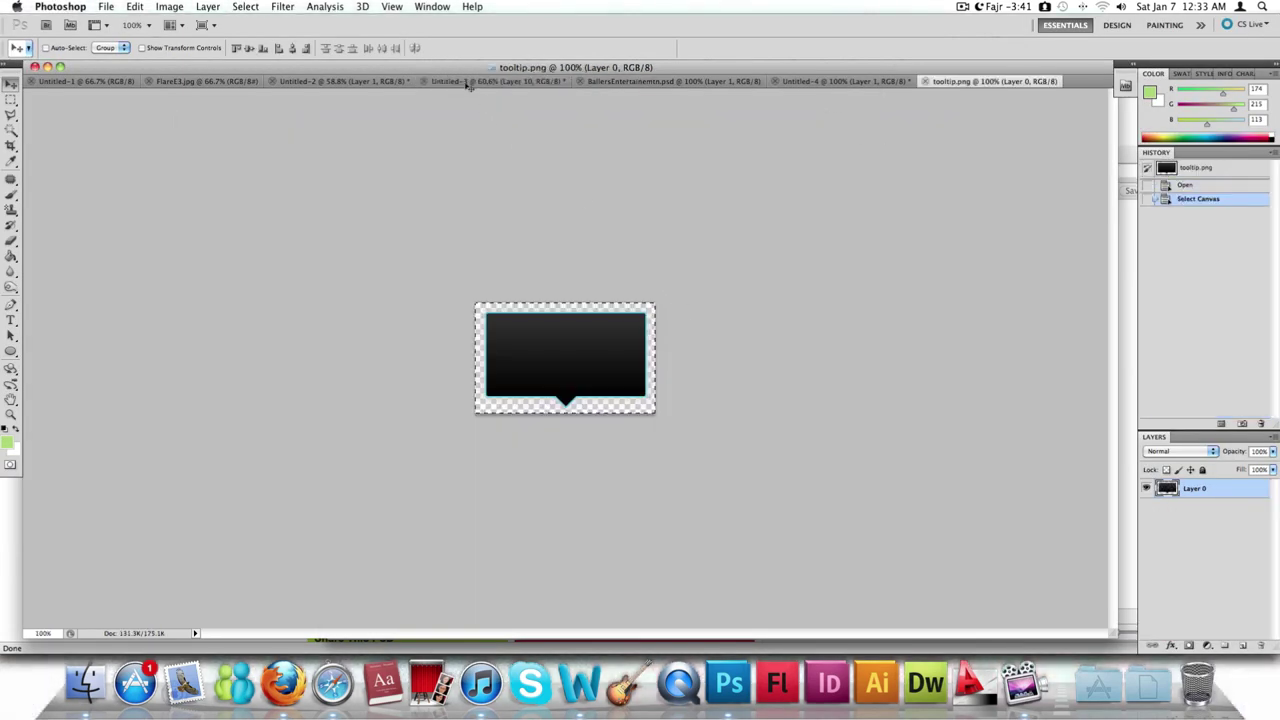
left_click(470, 82)
key("super+v")
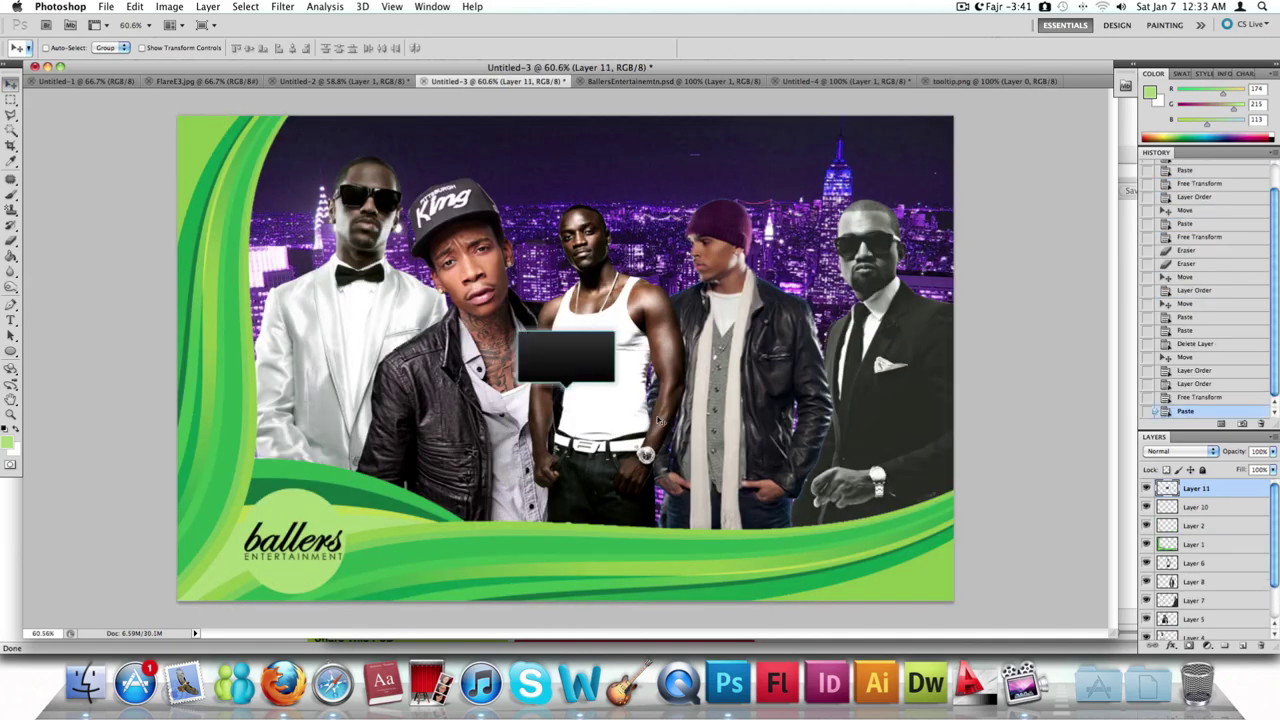
left_click_drag(577, 383, 434, 554)
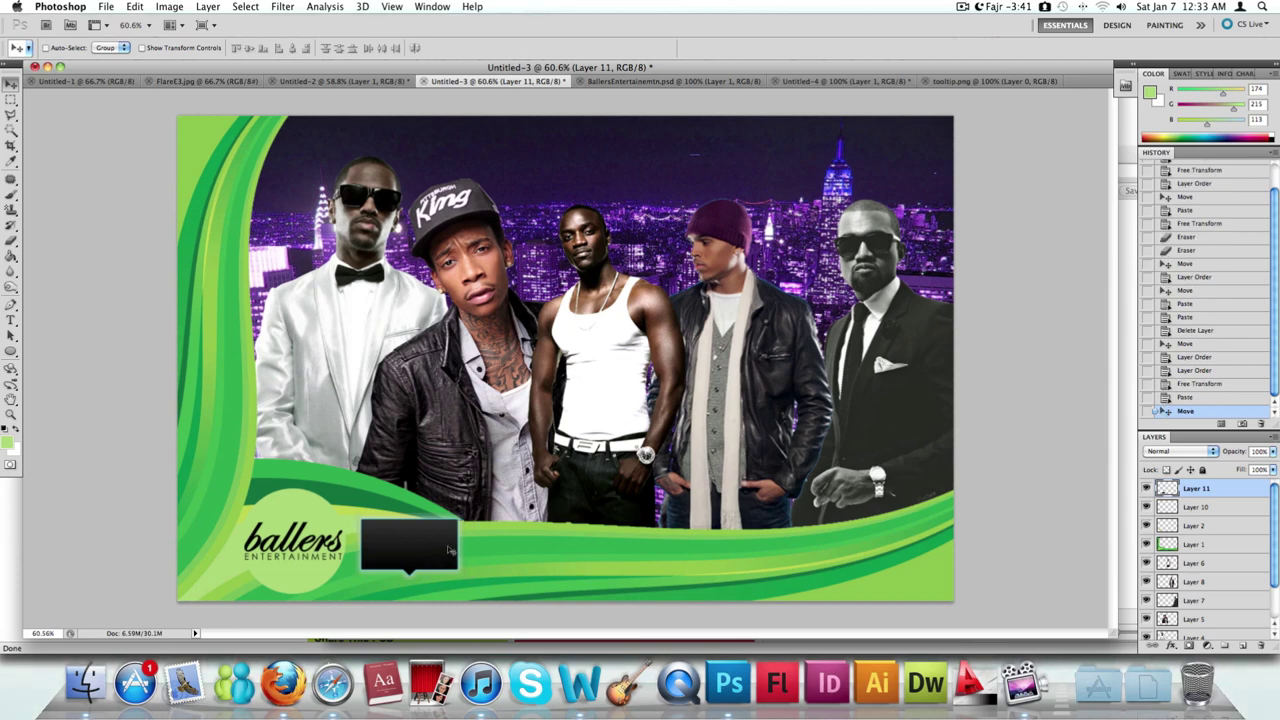
Rotate the pasted tooltip 90° clockwise, scale it down, and apply the transform
key("super+t")
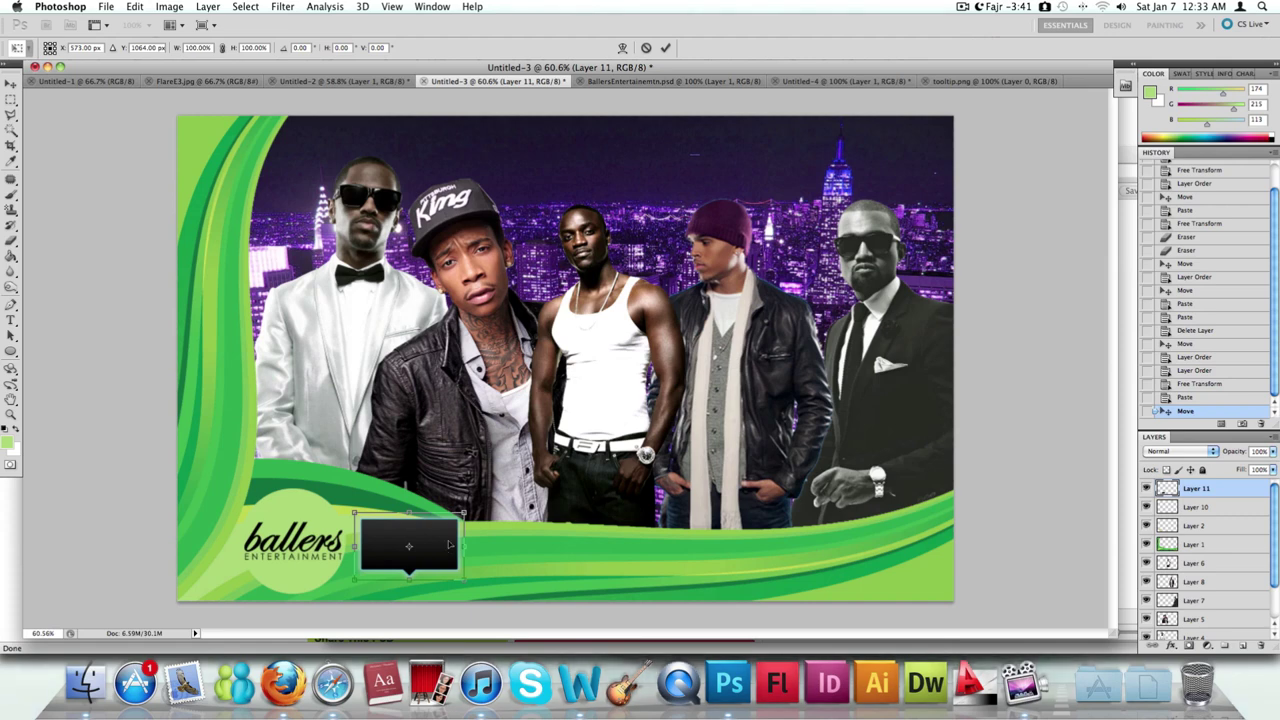
right_click(449, 545)
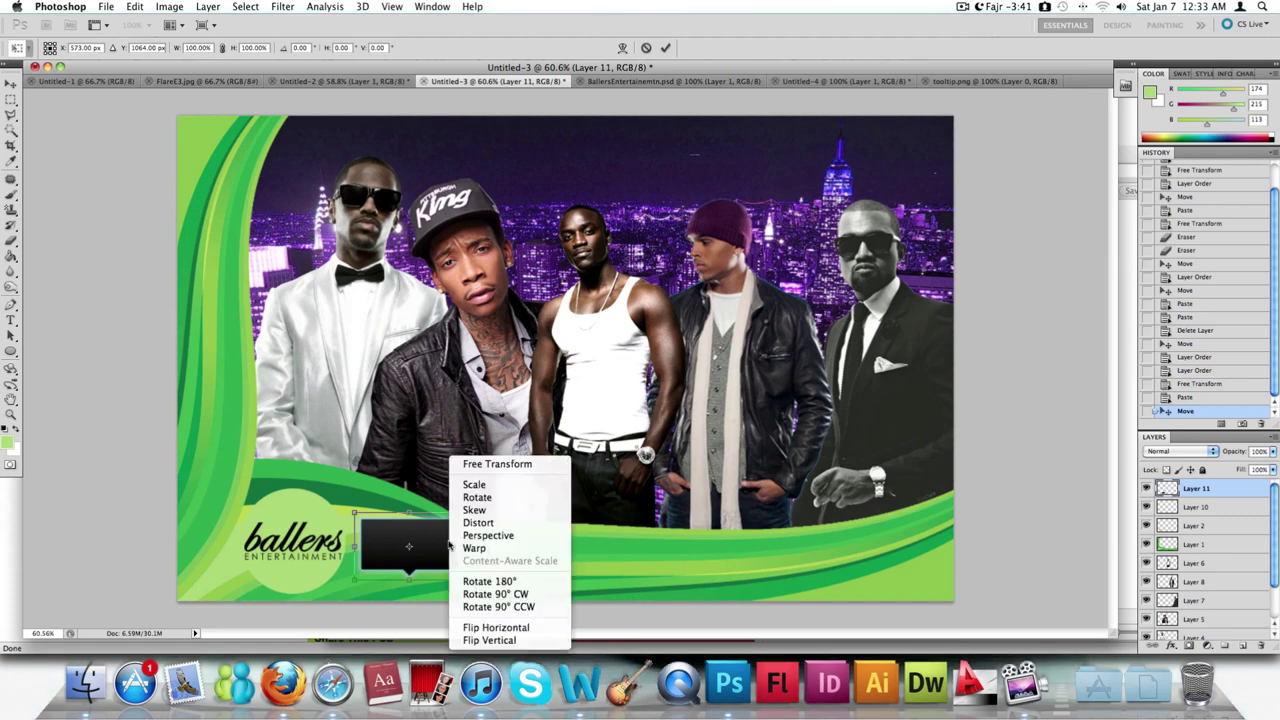
left_click(518, 596)
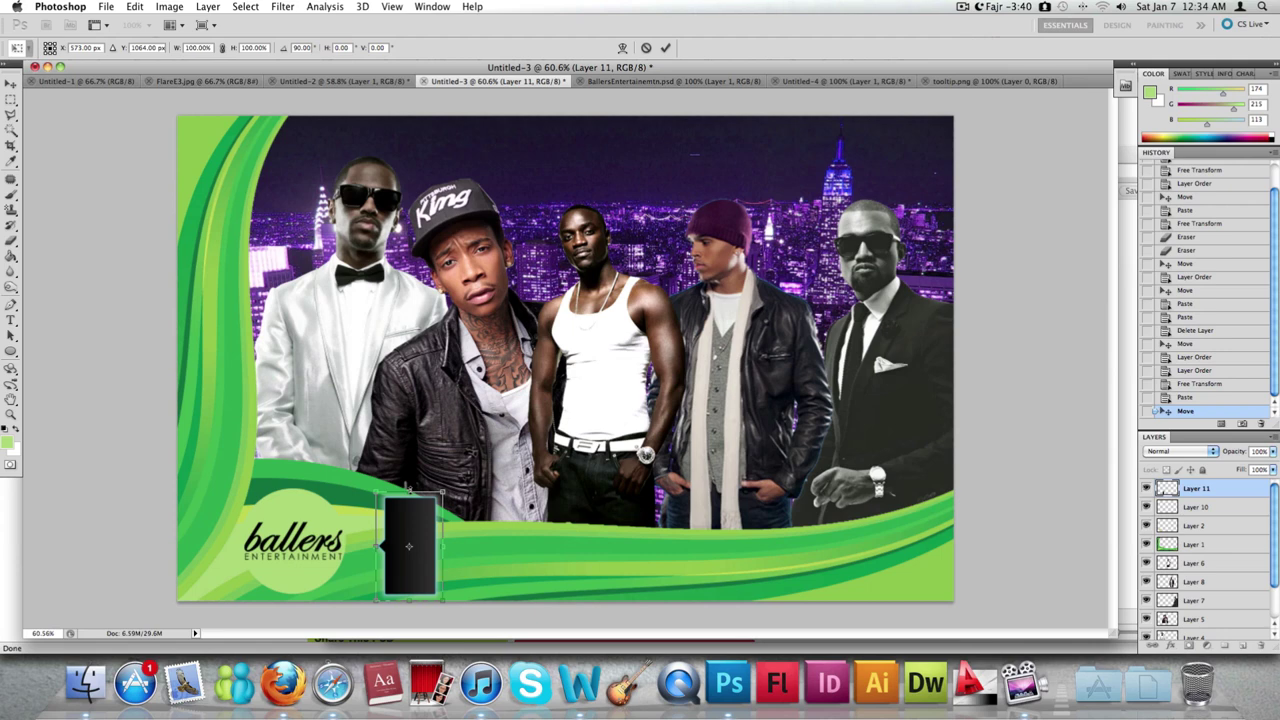
left_click_drag(409, 489, 394, 515)
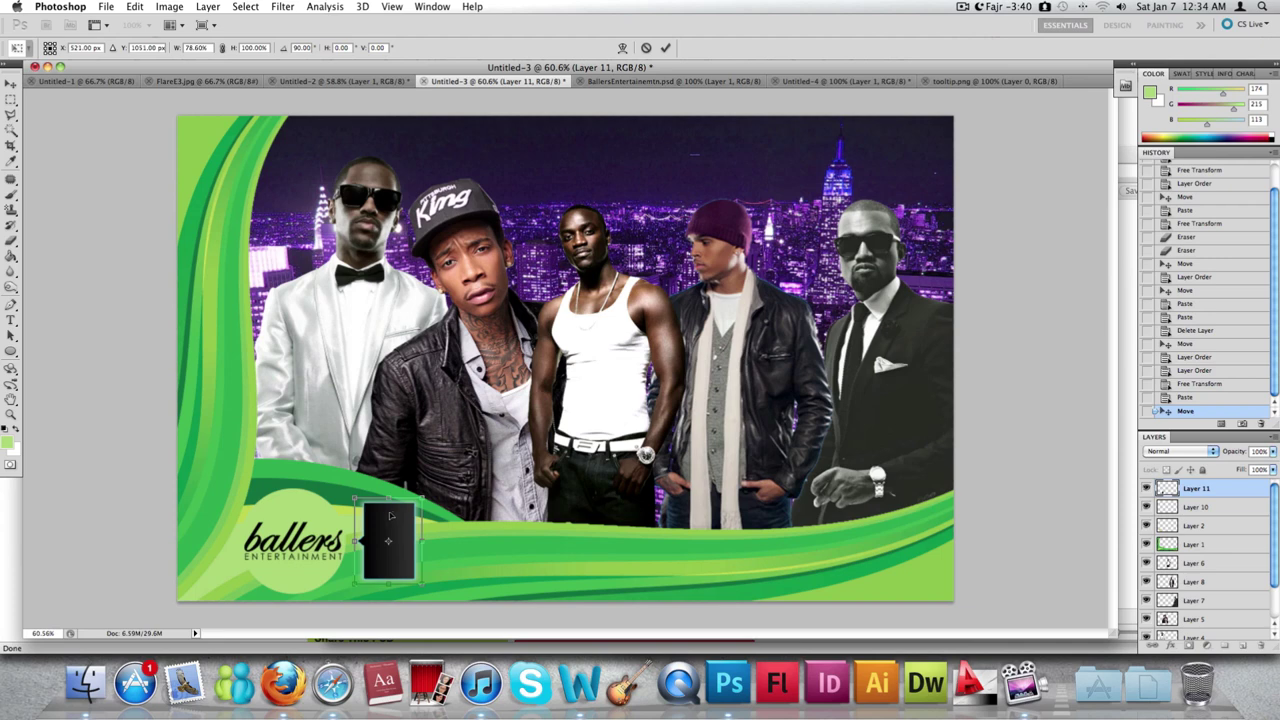
key("Return")
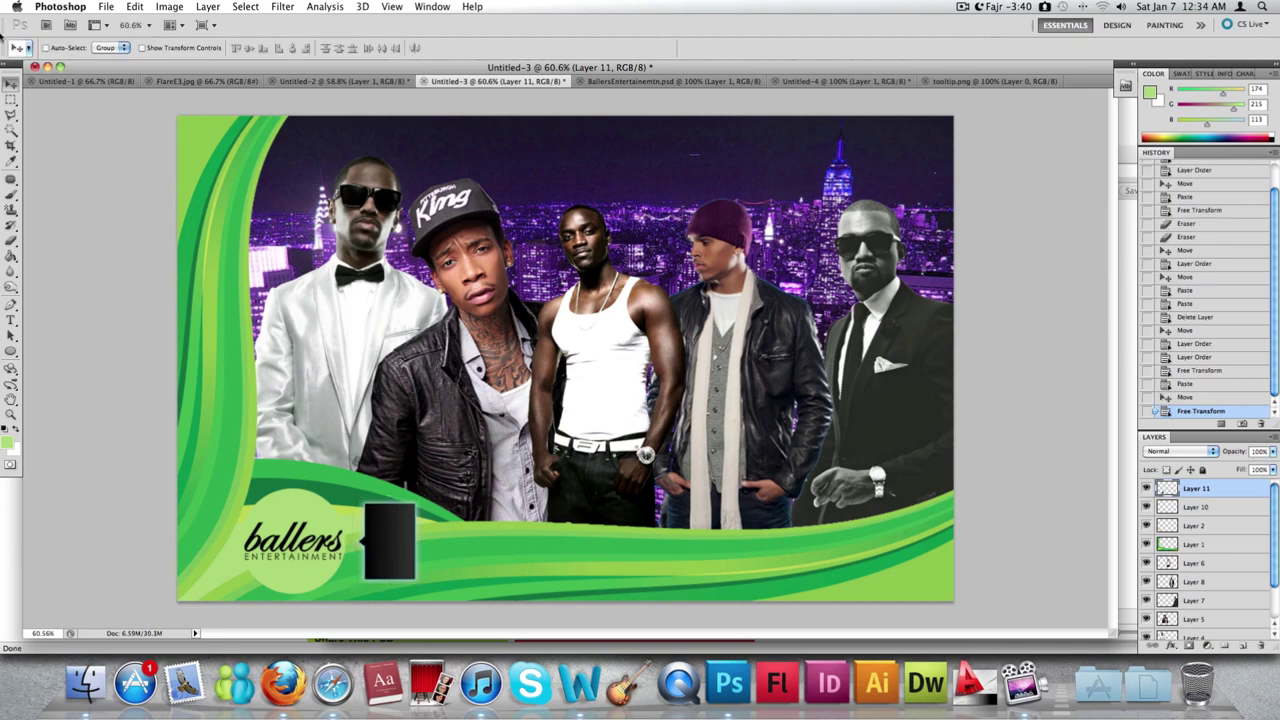
Use the History panel to restore the tooltip to its unrotated state before the transform
left_click(10, 99)
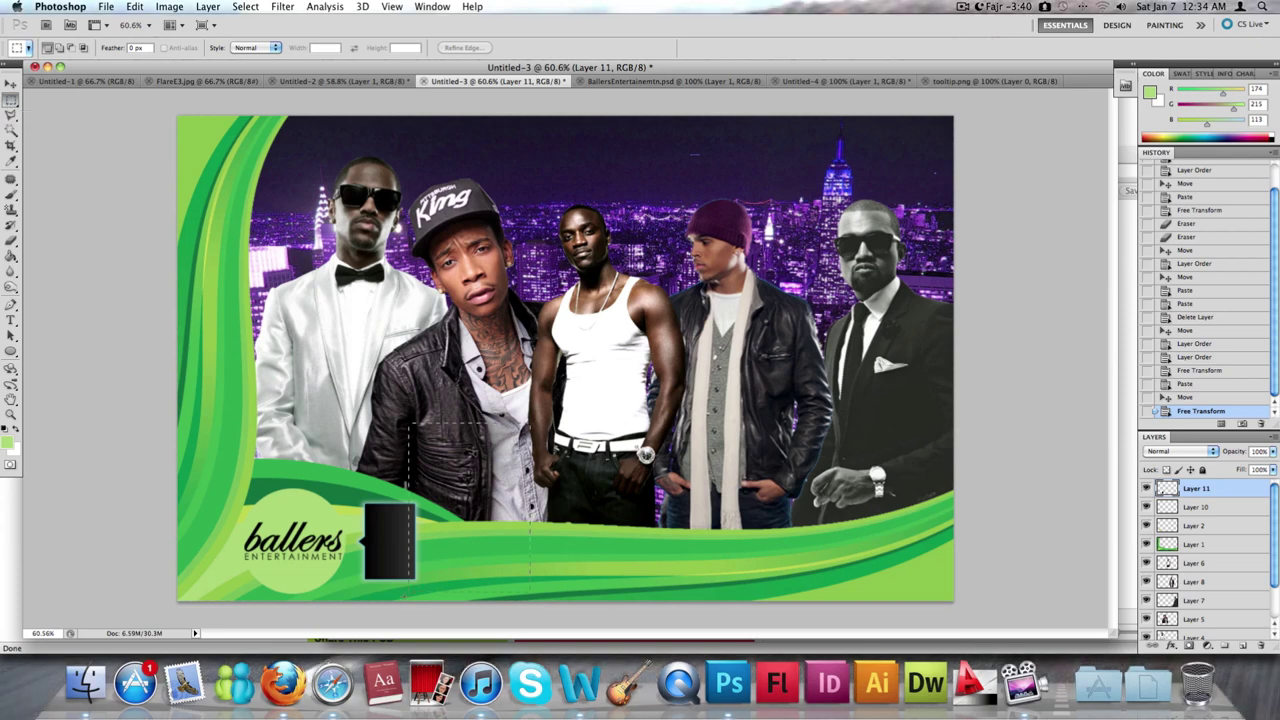
left_click_drag(405, 598, 397, 600)
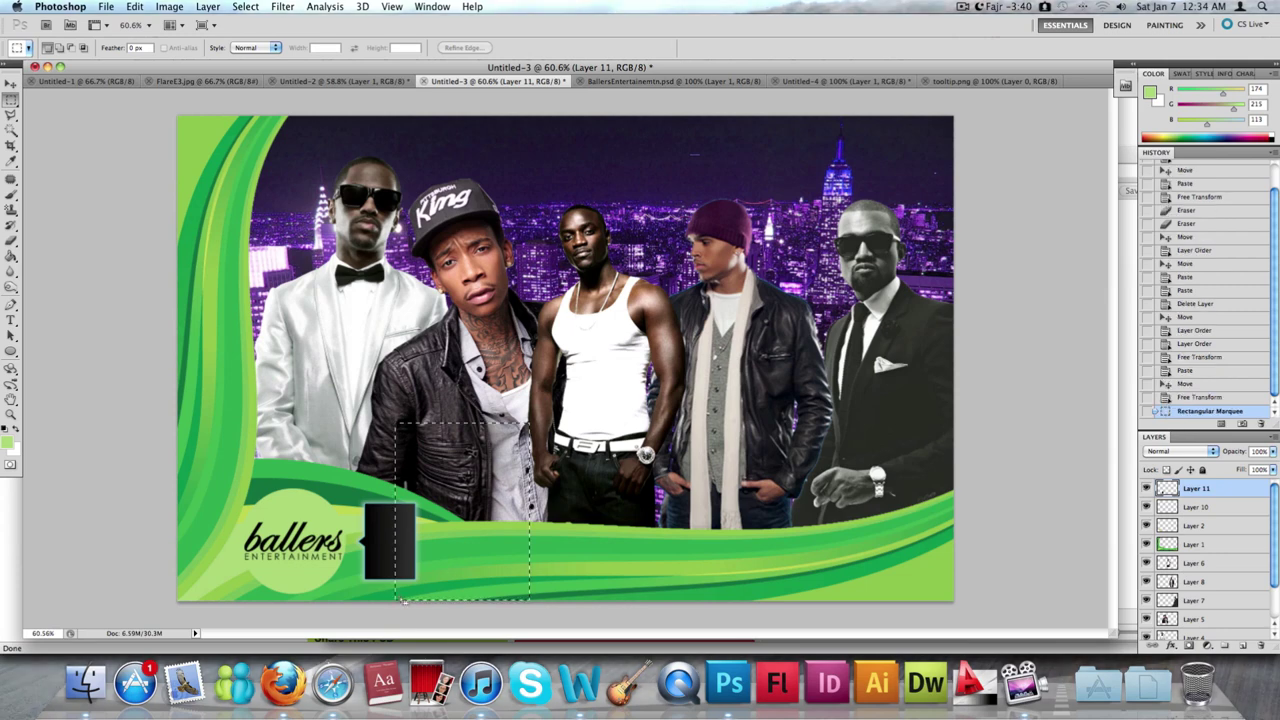
left_click(1060, 350)
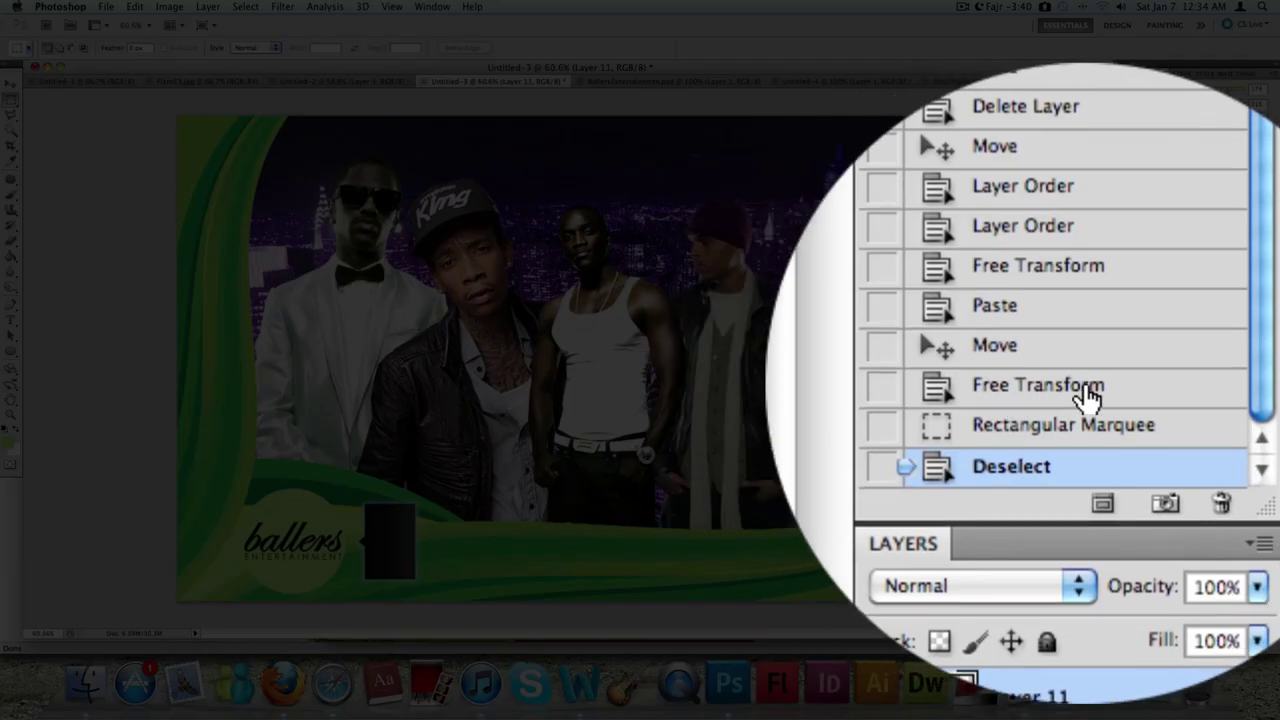
left_click(1050, 395)
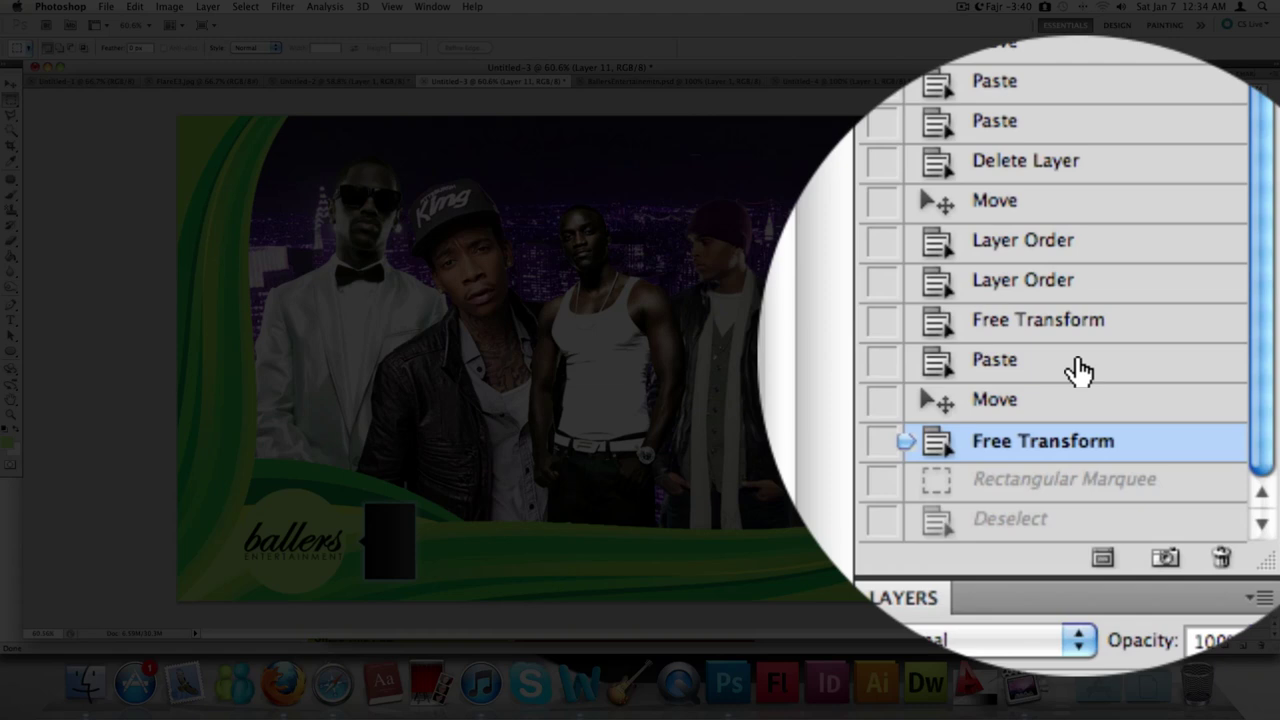
left_click(1064, 379)
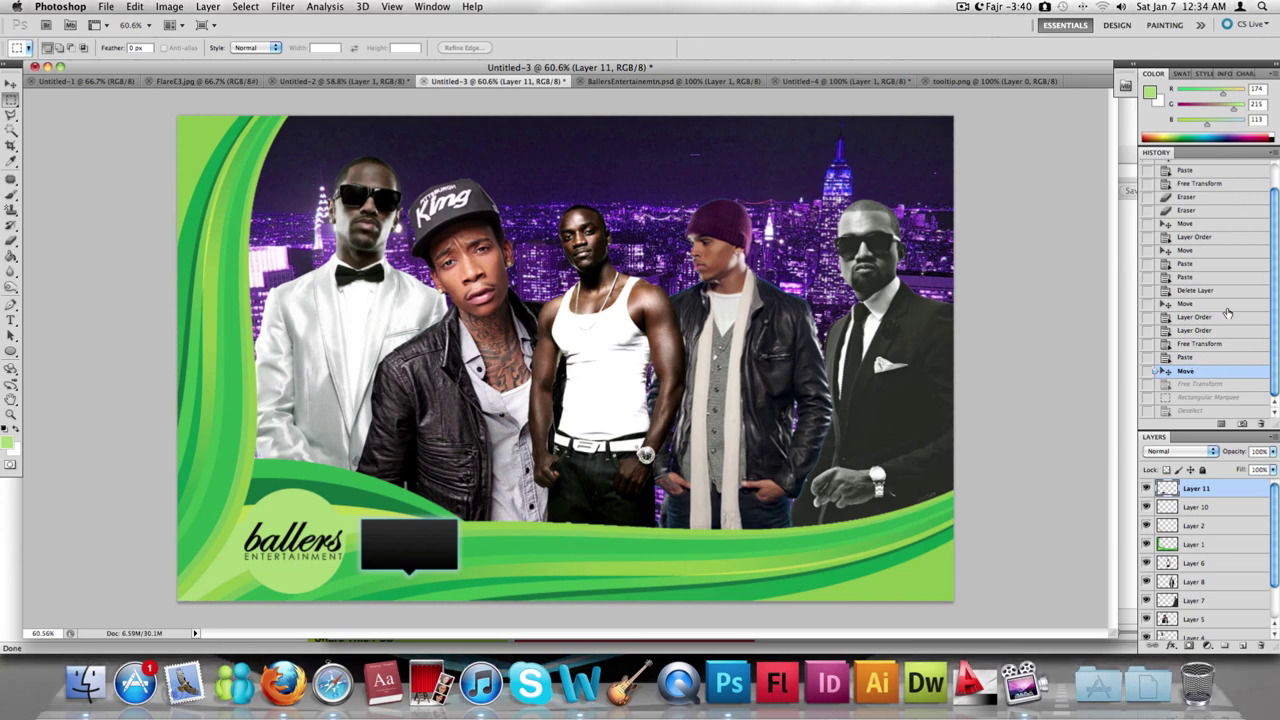
Show the History panel from the Window menu and fit the whole poster on screen
left_click(414, 8)
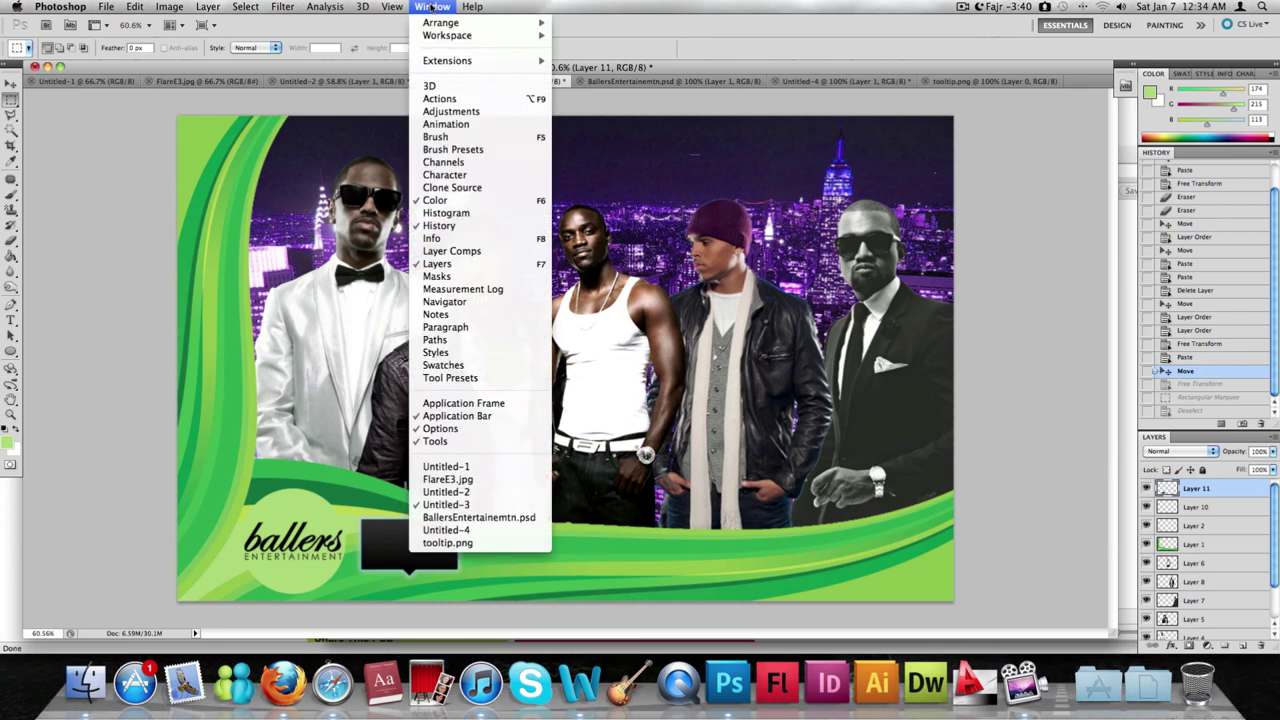
left_click(458, 226)
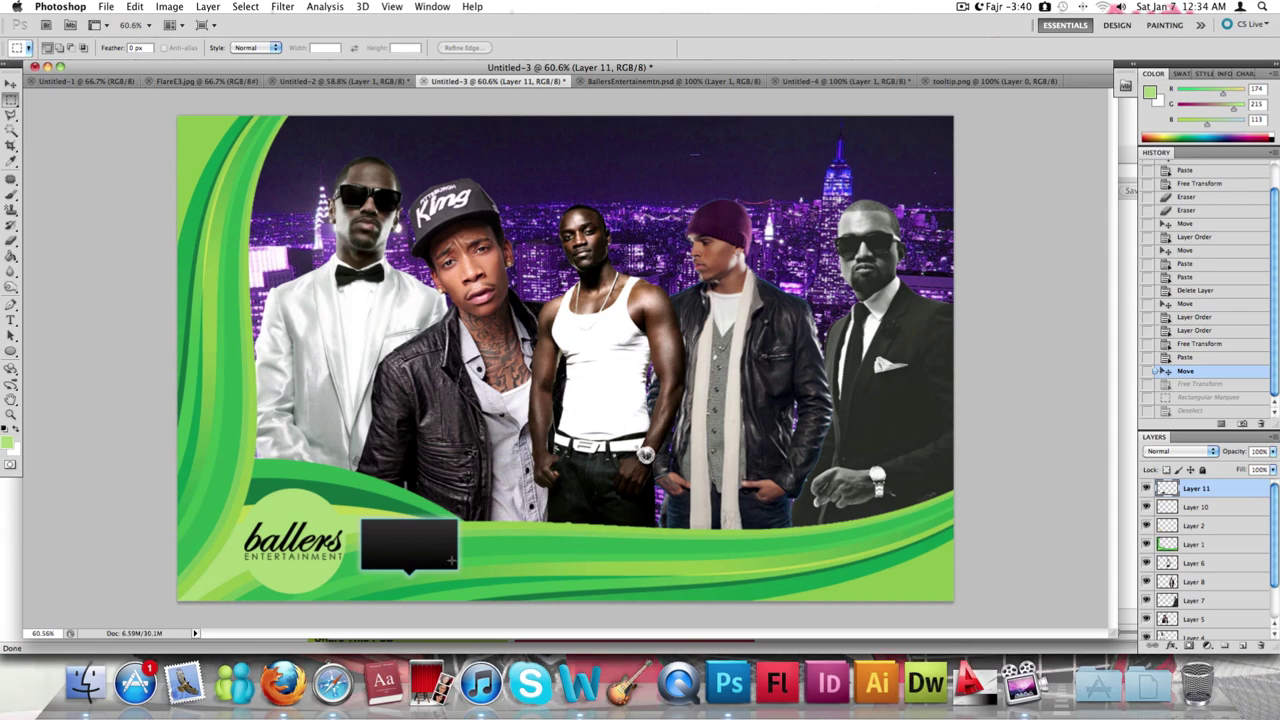
scroll(440, 561, "up", 1)
scroll(440, 561, "up", 10)
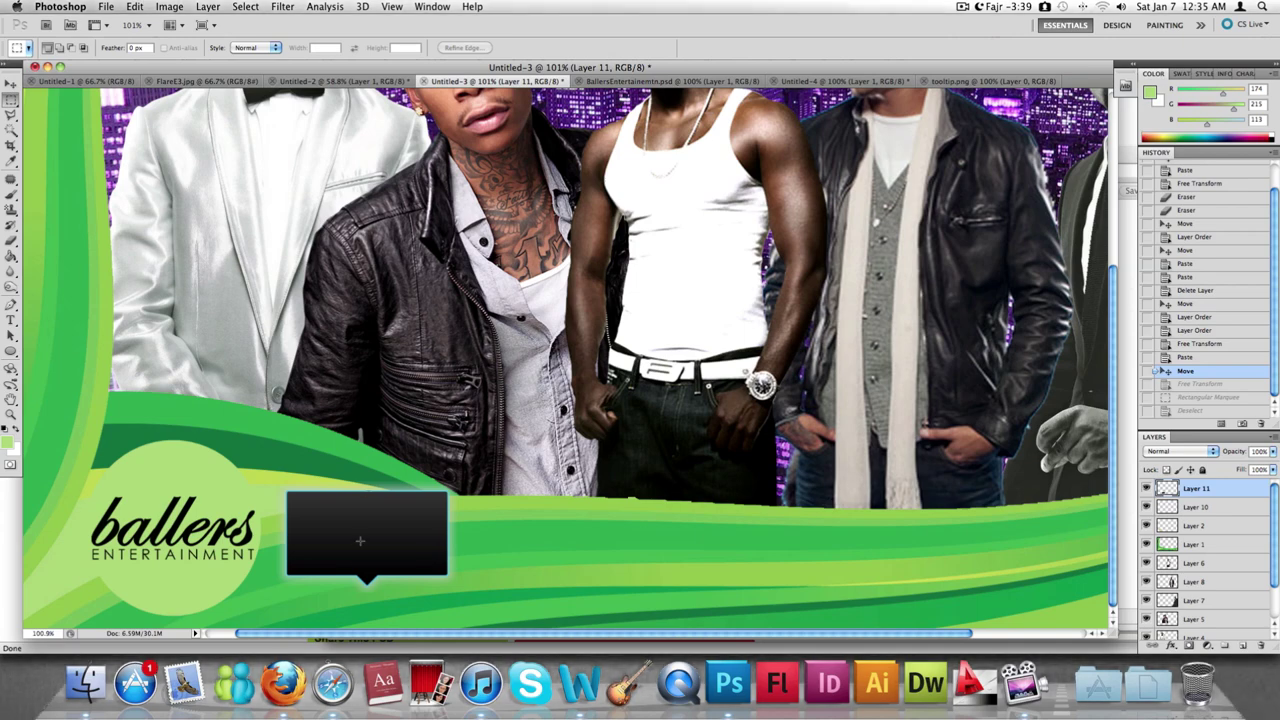
scroll(360, 541, "down", 6)
key("ctrl+0")
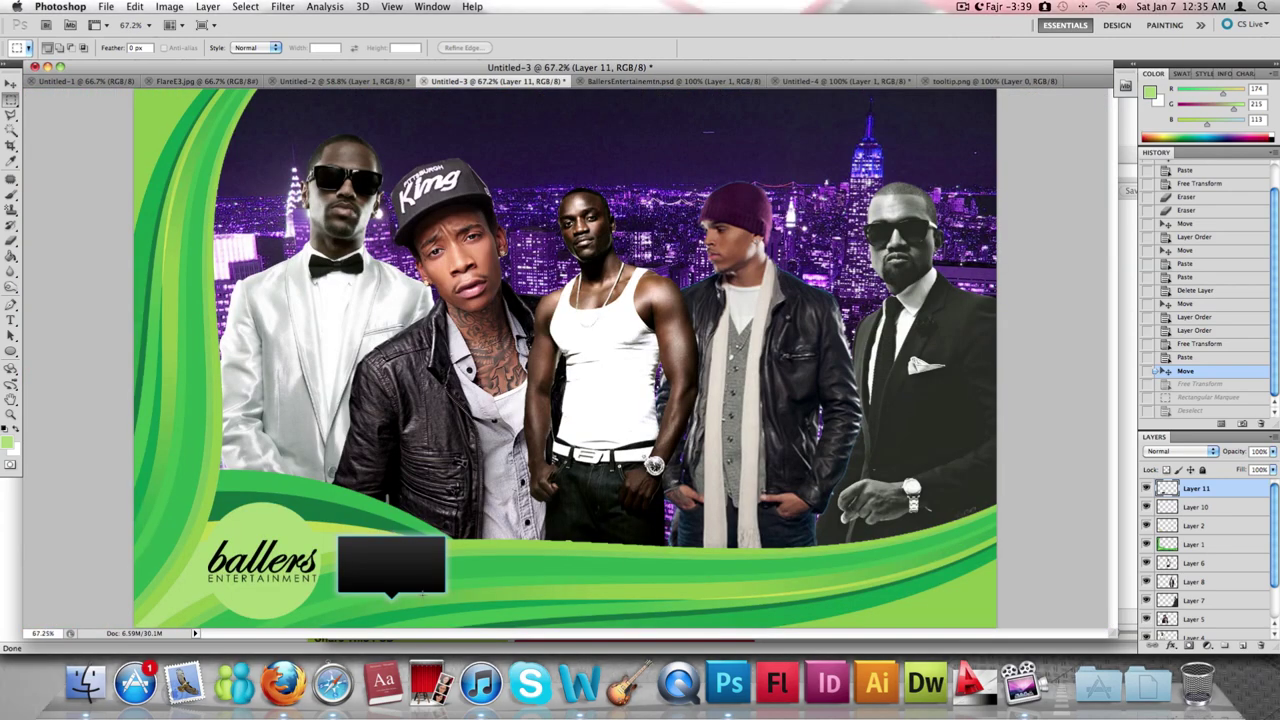
Select the tooltip's right-hand part and move that strip right along the banner
left_click_drag(418, 508, 485, 615)
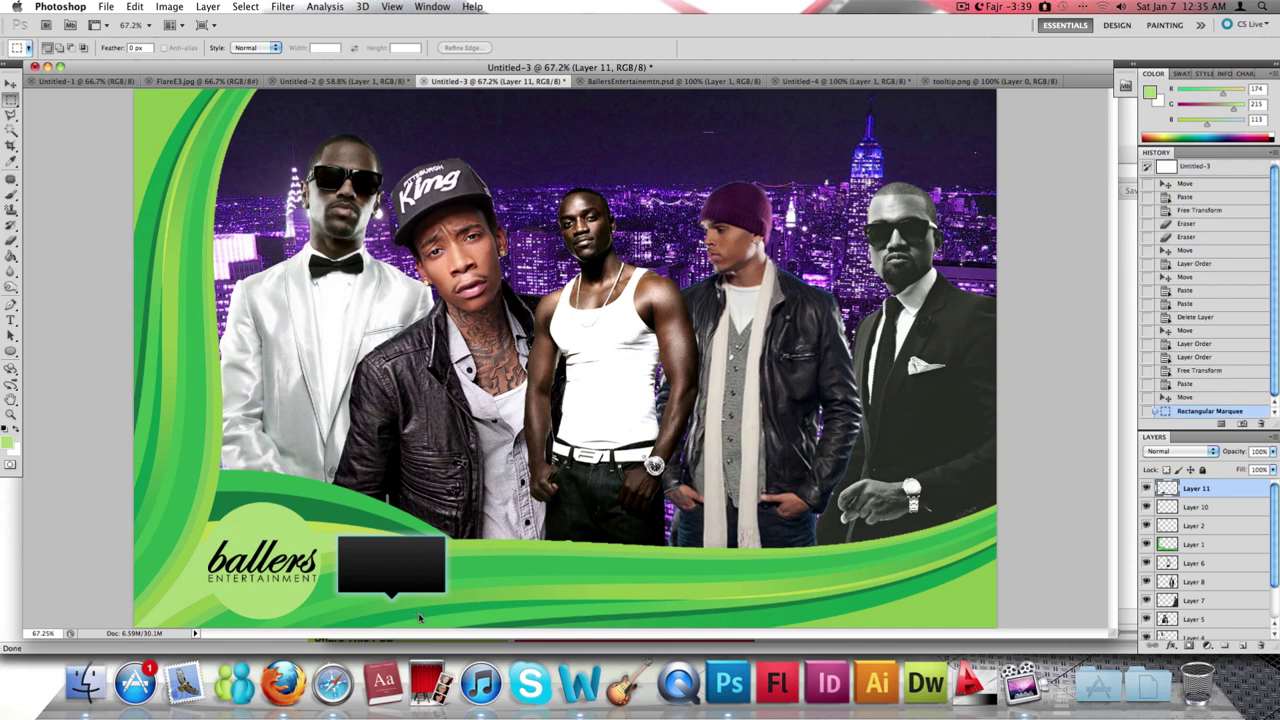
key("Up")
left_click(9, 85)
key("Right")
key("Right")
key("Right")
key("Right")
key("Right")
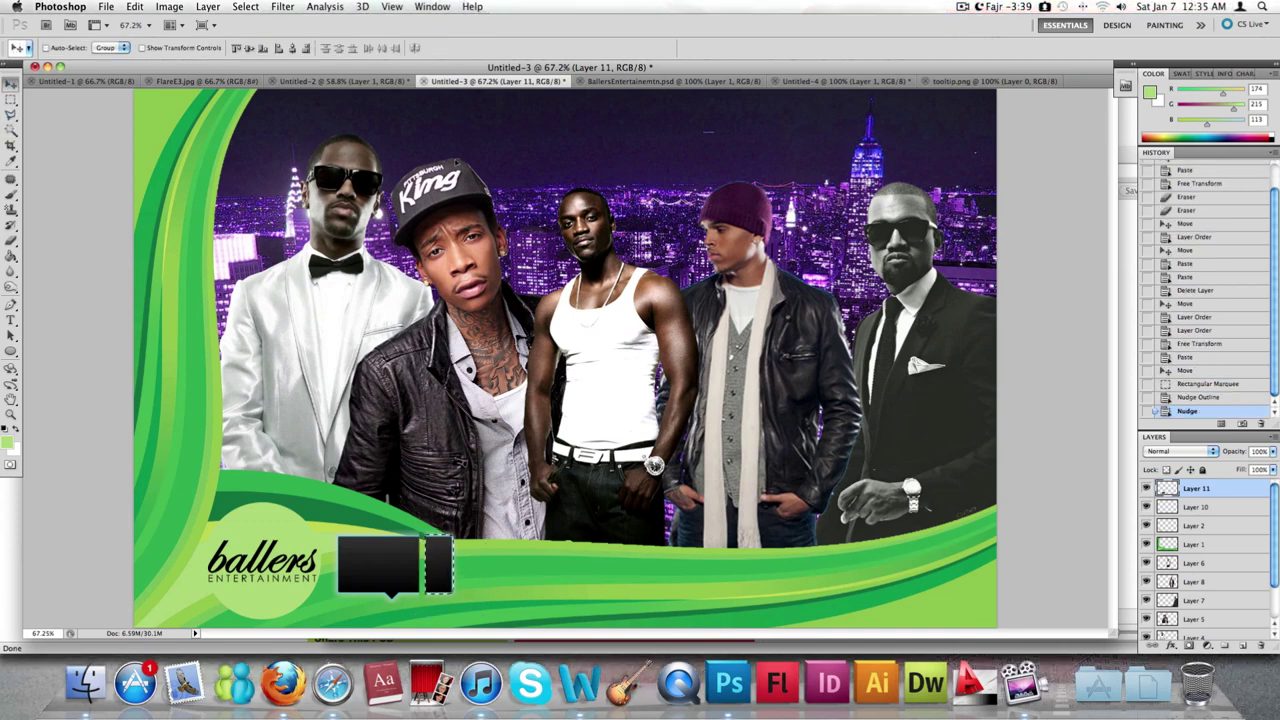
key("Right")
key("Right")
key("Right")
key("Right")
key("Right")
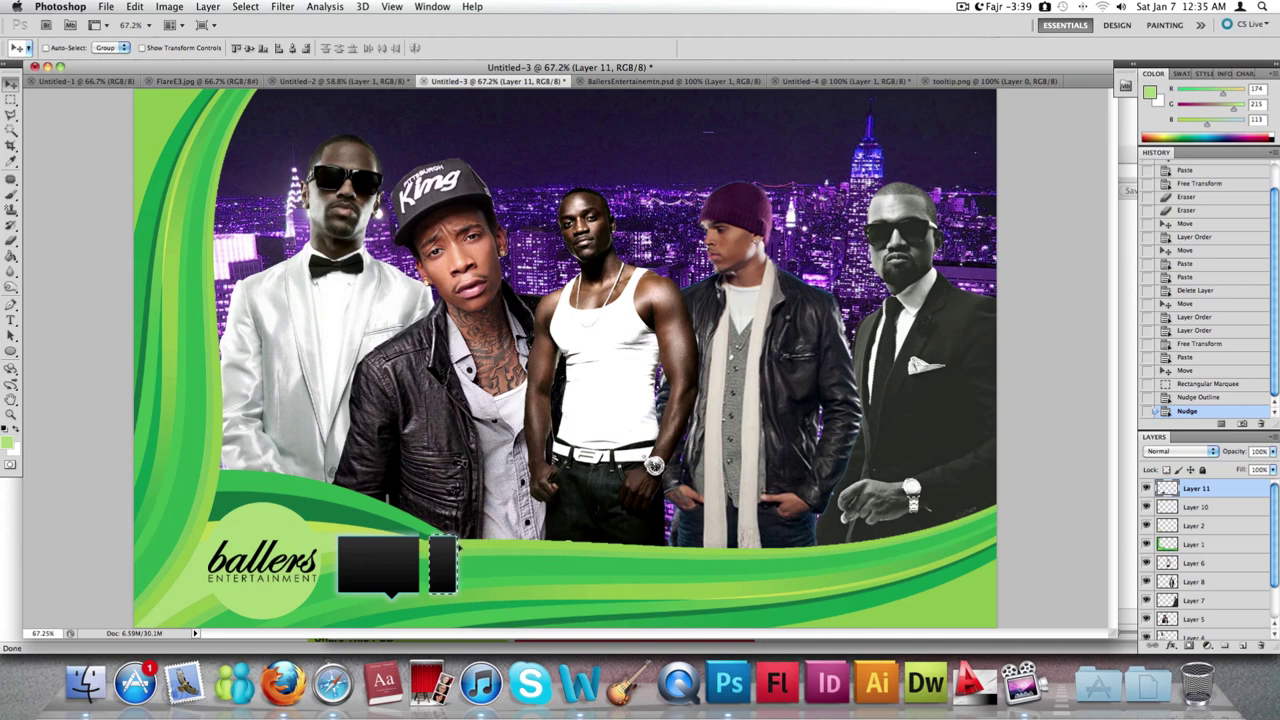
left_click_drag(458, 545, 687, 548)
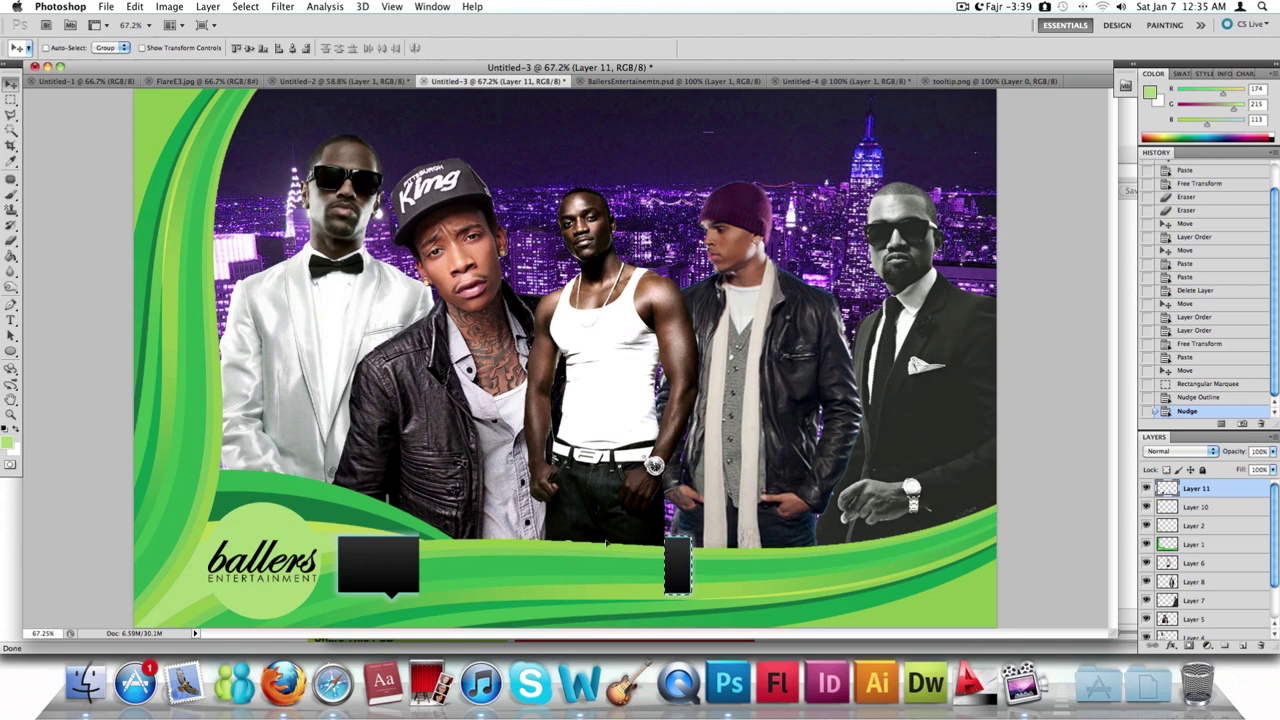
Undo and redo the strip's last move, then nudge the black strip three times further right
key("super+z")
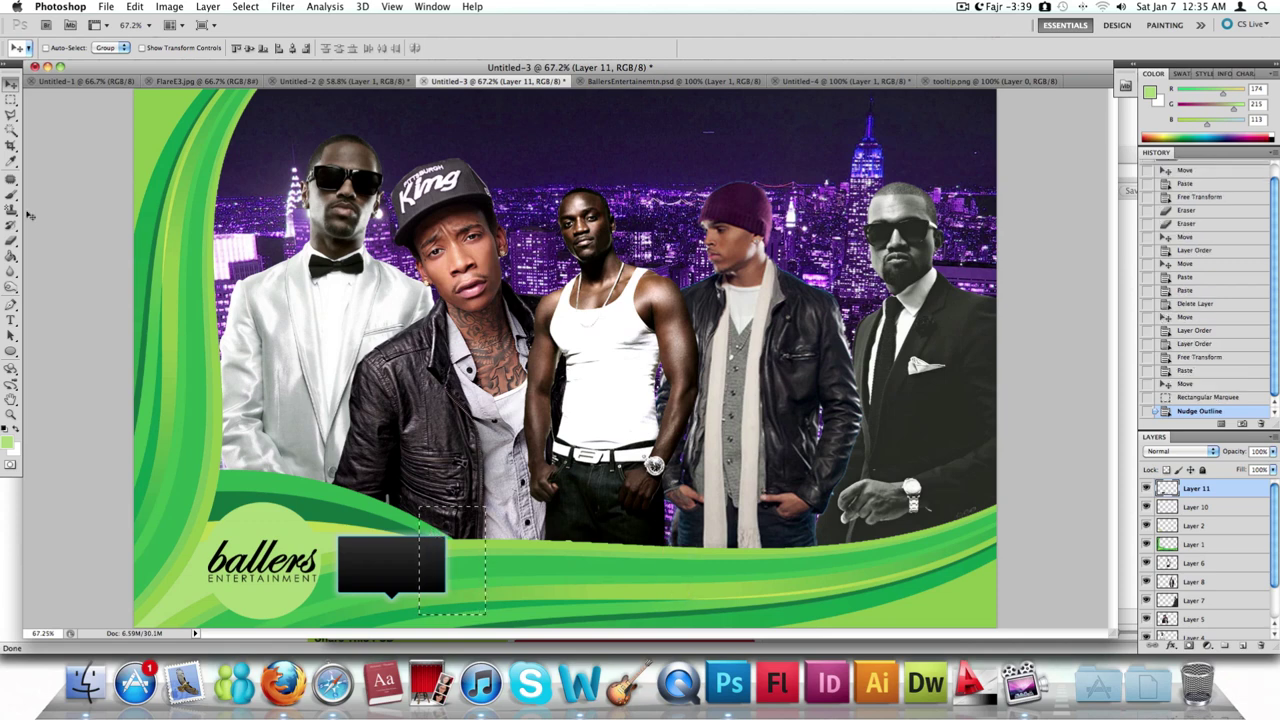
key("super+z")
key("Right")
key("Right")
key("Right")
key("Right")
key("Right")
key("Right")
key("Right")
key("Right")
key("Right")
key("Right")
key("Right")
key("Right")
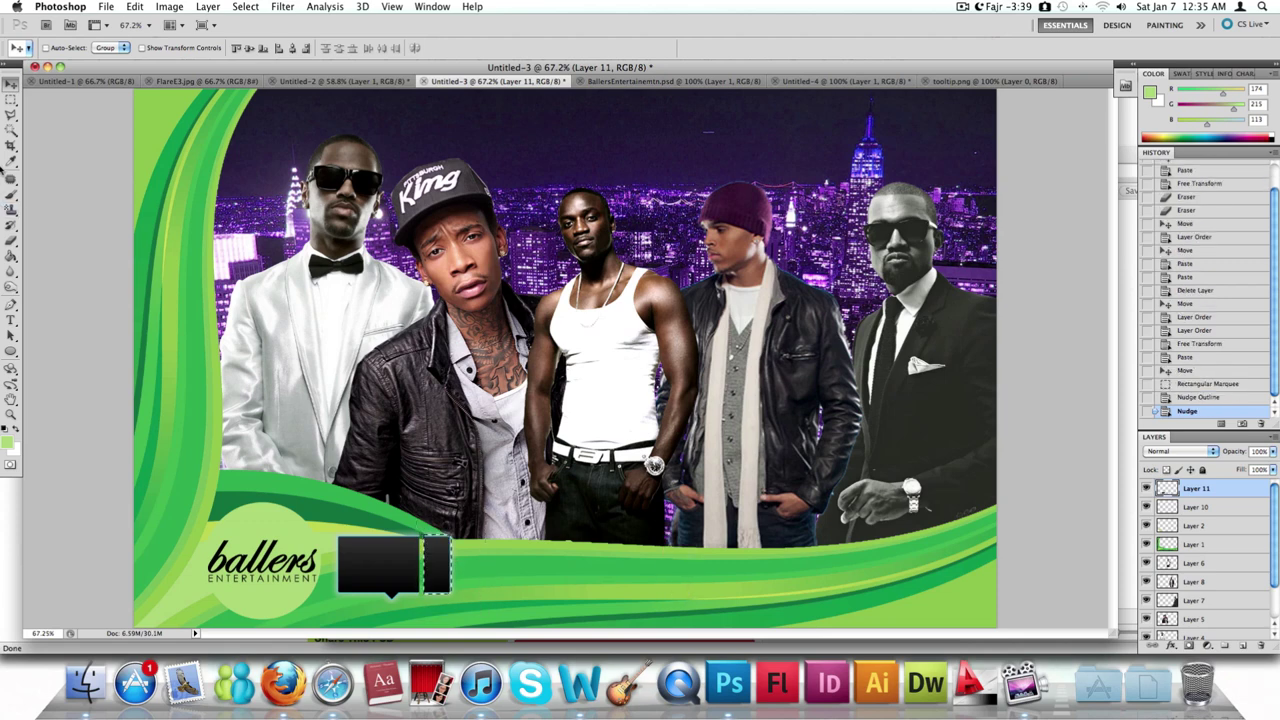
key("Right")
key("Right")
key("Right")
key("Right")
key("Right")
key("Right")
key("Right")
key("Right")
key("Right")
key("Right")
key("Right")
key("Right")
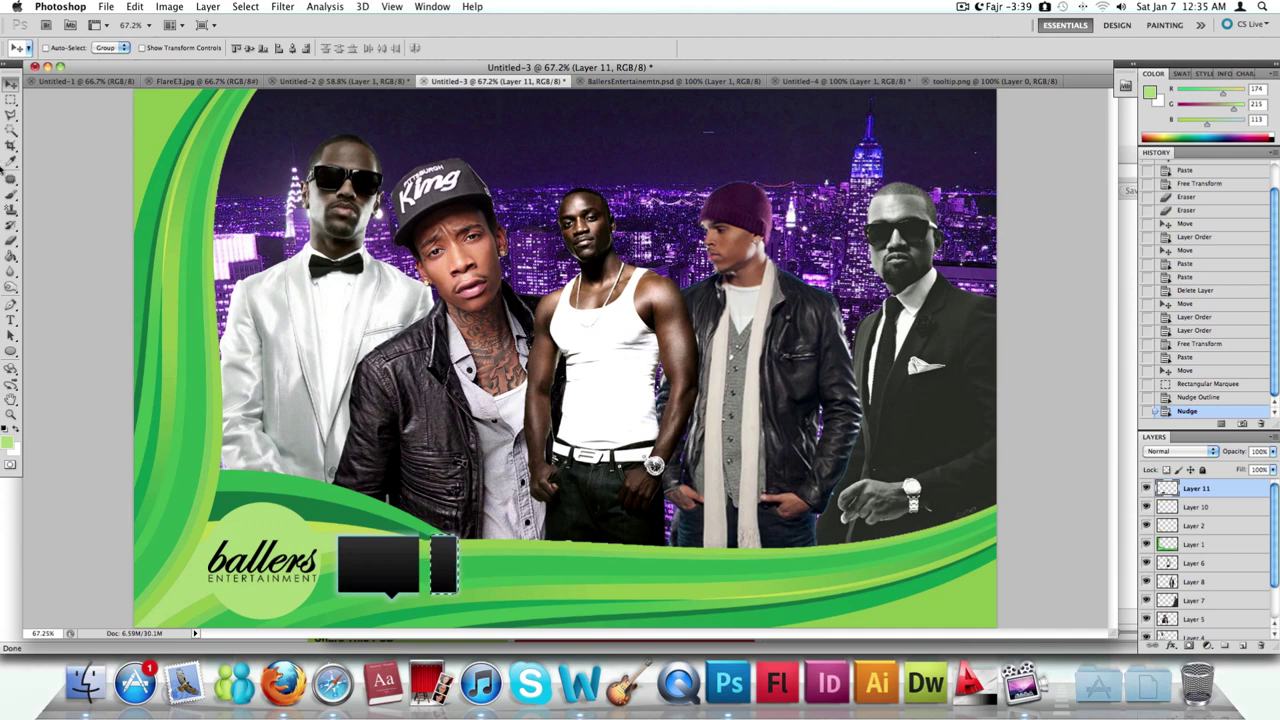
key("Right")
key("Right")
key("Right")
key("Right")
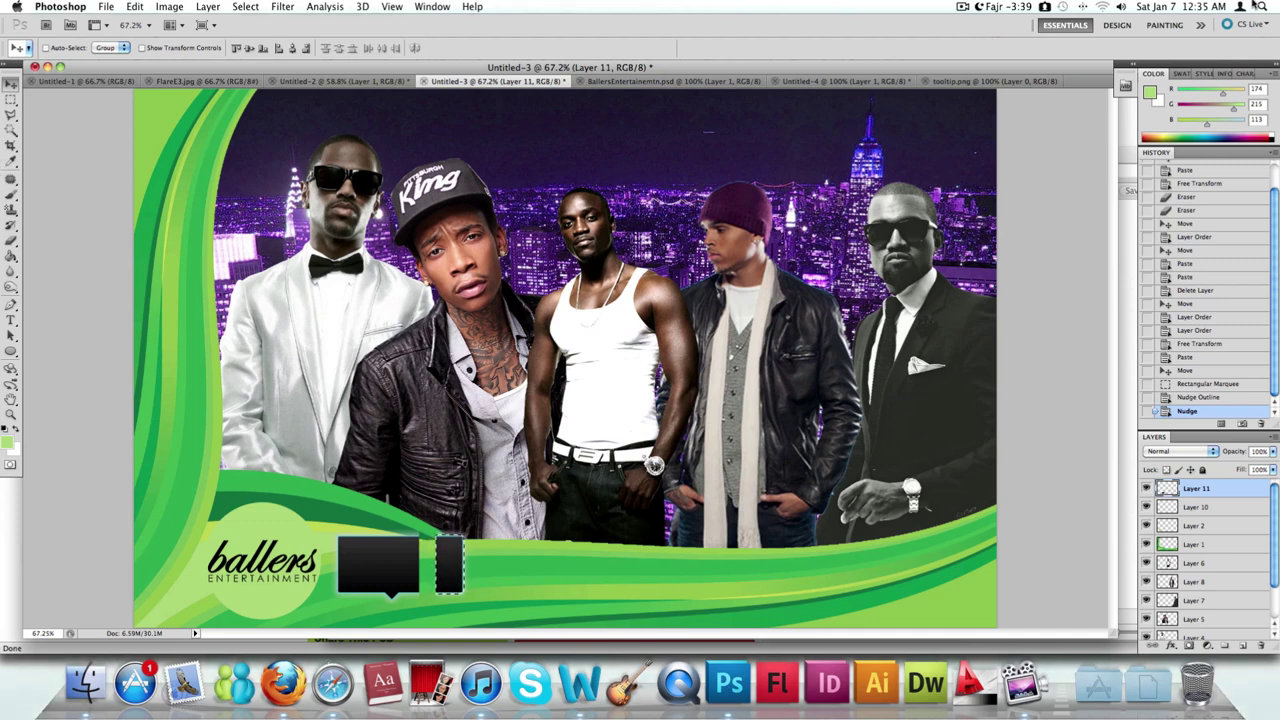
left_click(965, 7)
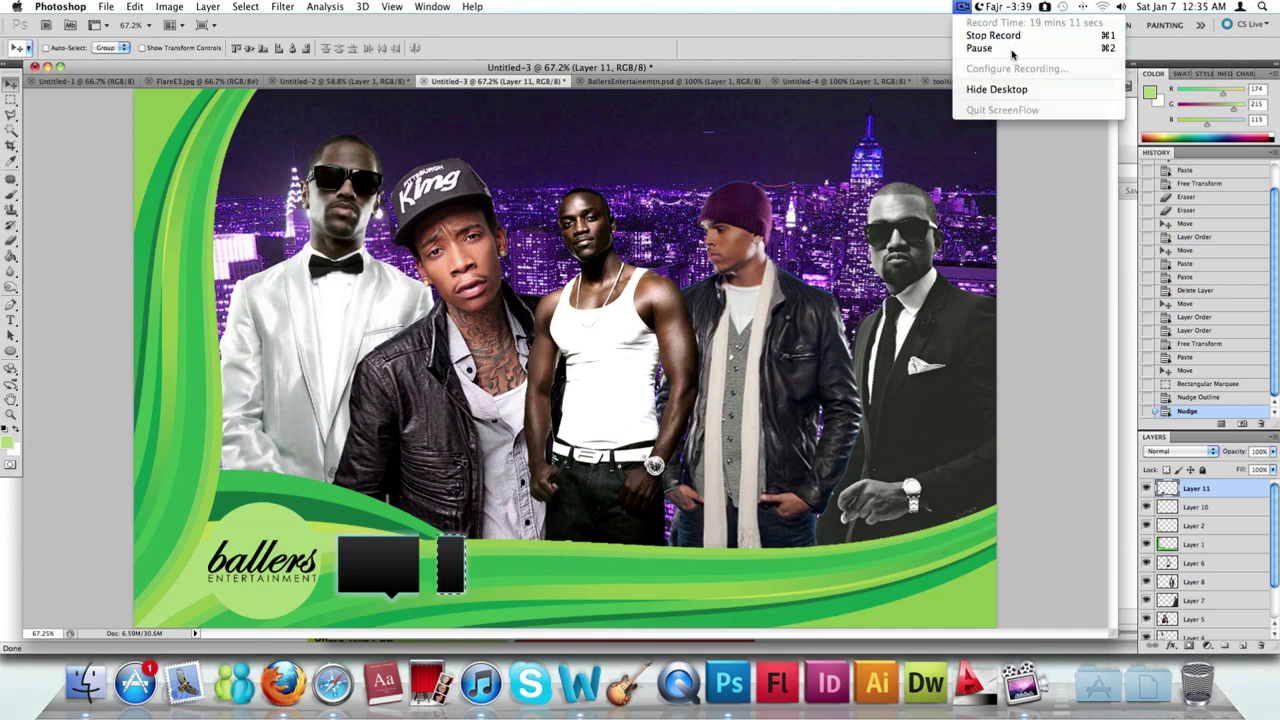
left_click(1020, 48)
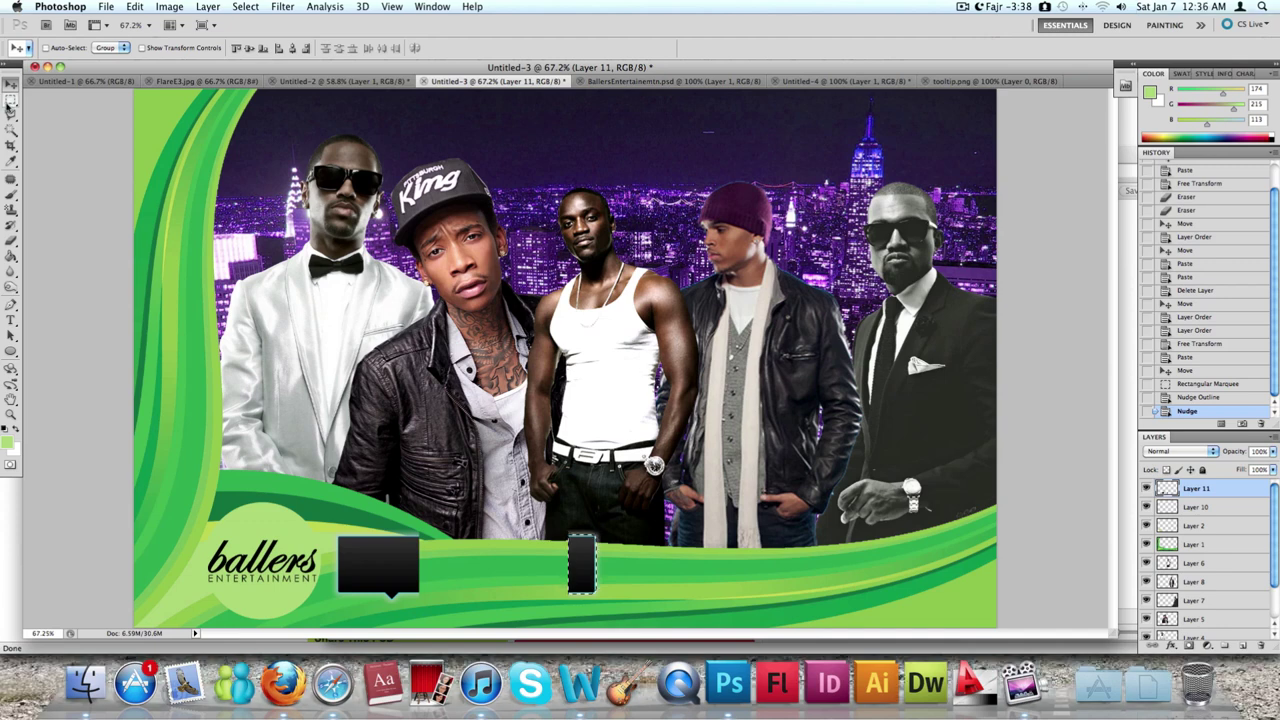
Marquee a thin vertical slice of the black box, stretch it rightward to widen it, then deselect
key("m")
key("super+d")
key("super+d")
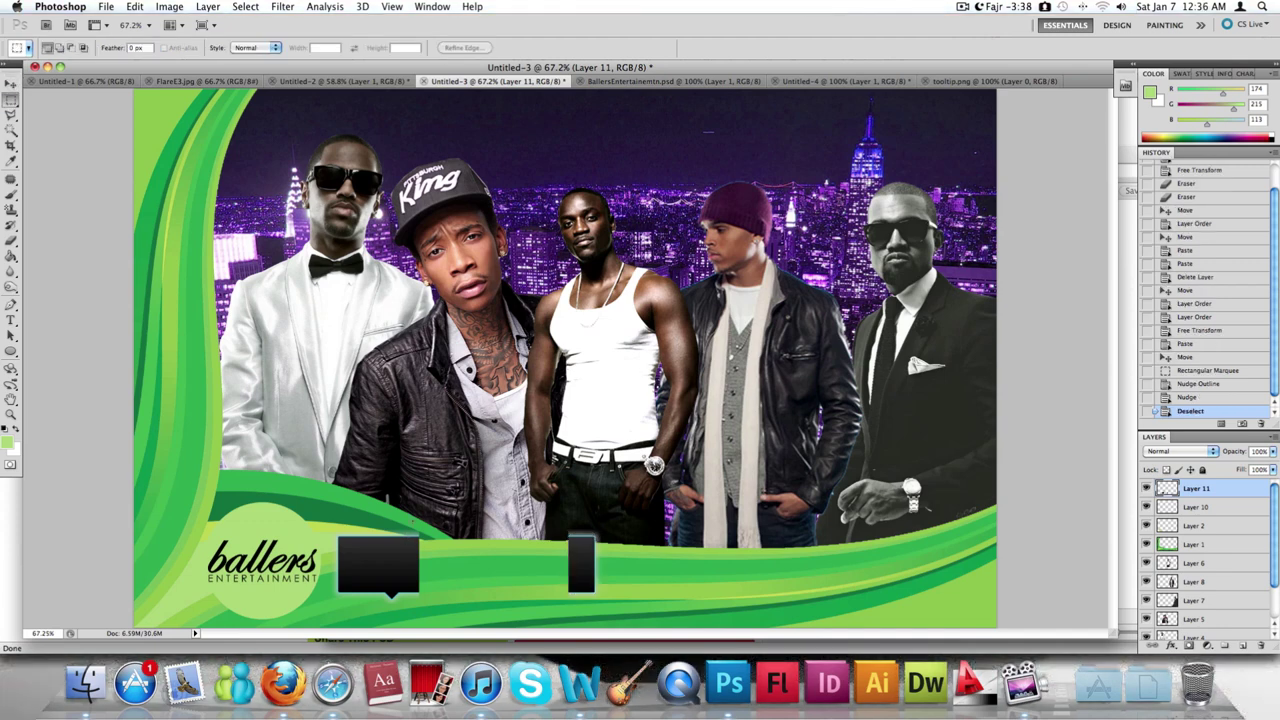
left_click_drag(405, 606, 416, 521)
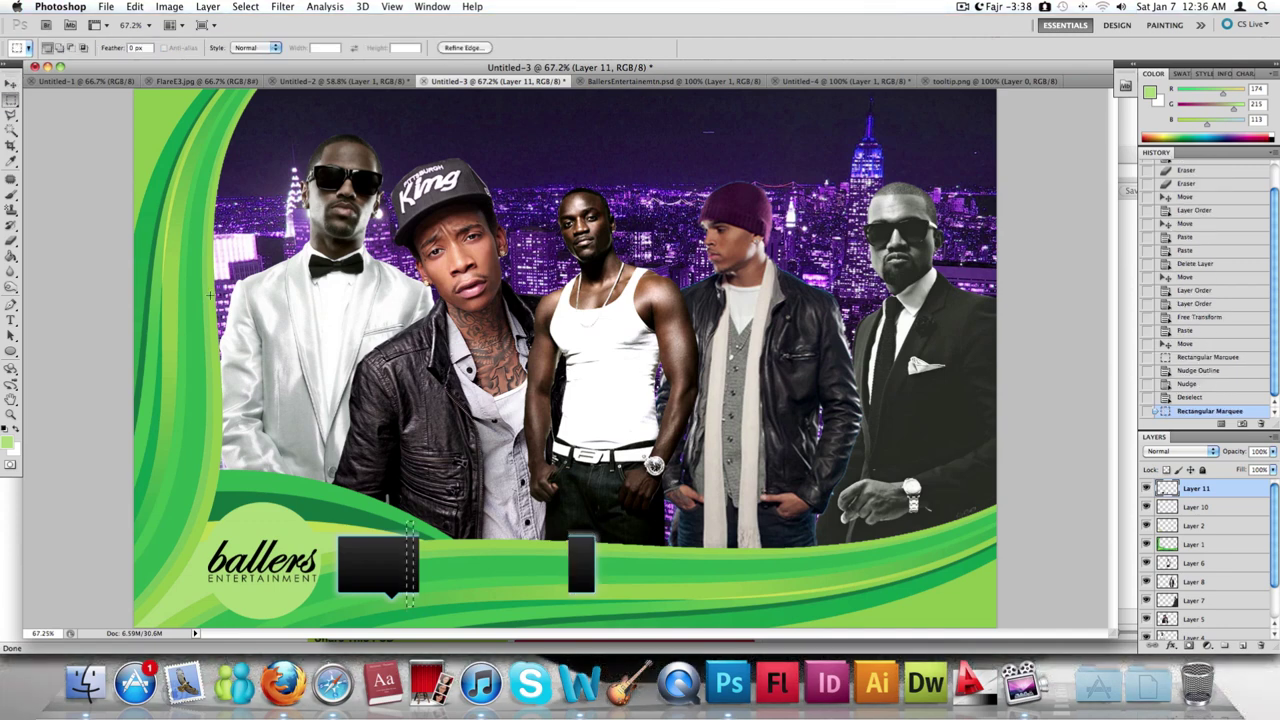
key("super+t")
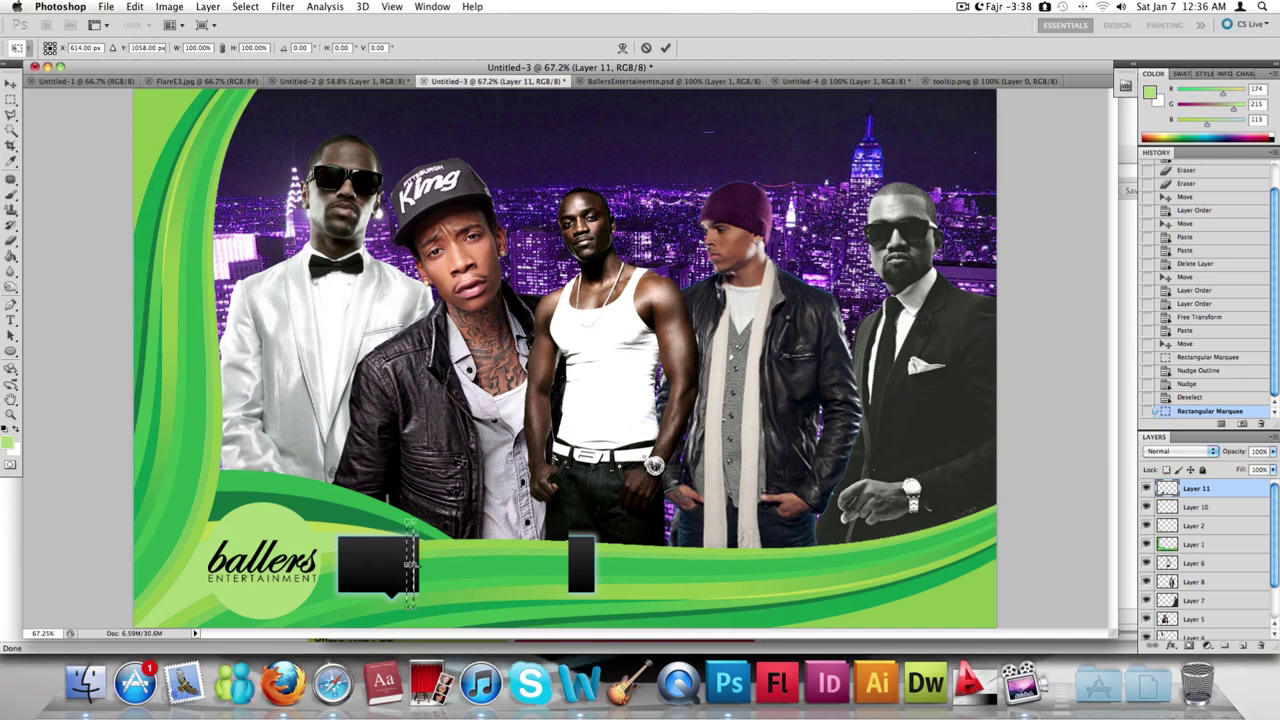
mouse_move(413, 564)
left_mouse_down()
mouse_move(577, 557)
mouse_move(403, 565)
left_mouse_up()
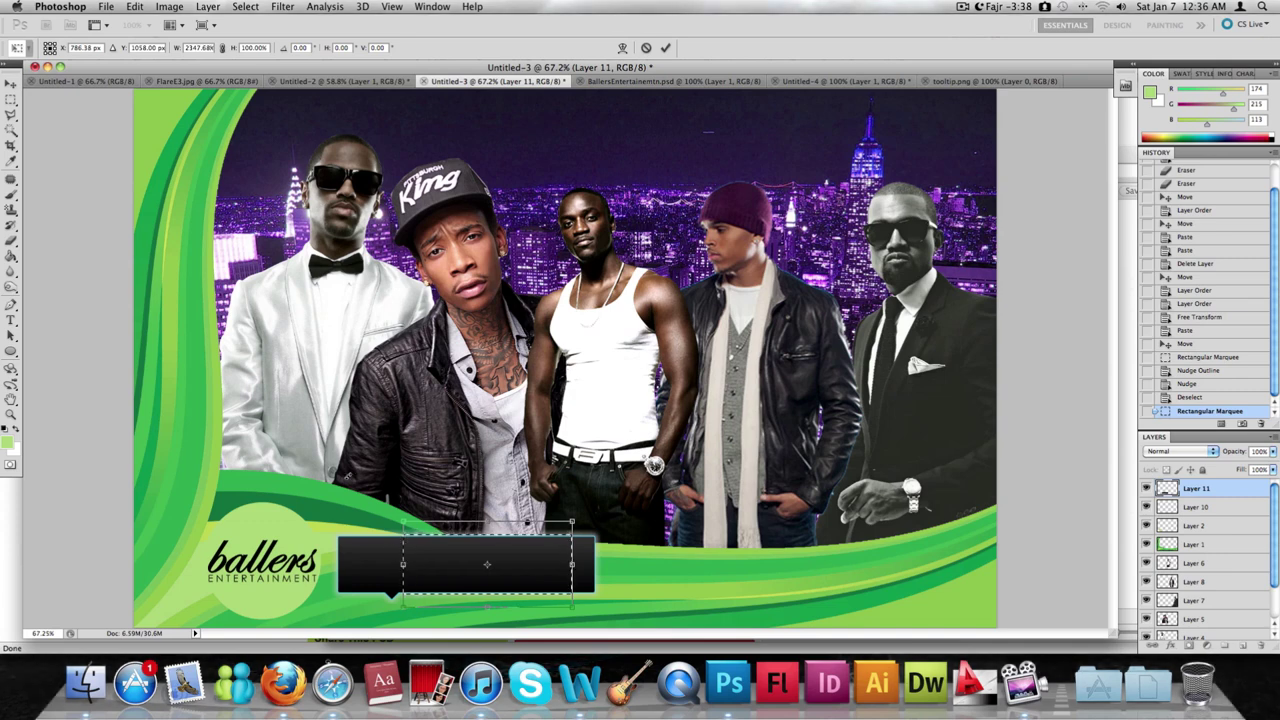
key("Return")
key("super+d")
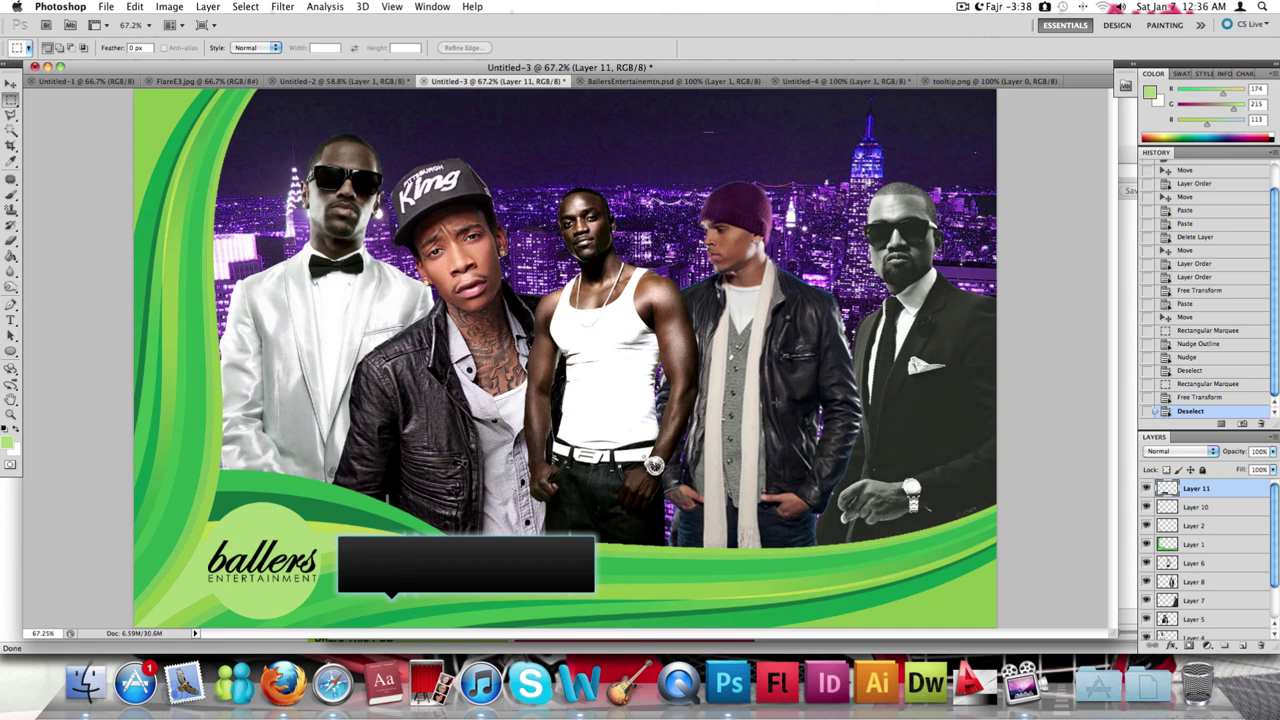
Make white the foreground colour and start a Type tool text line inside the black banner
left_click(15, 432)
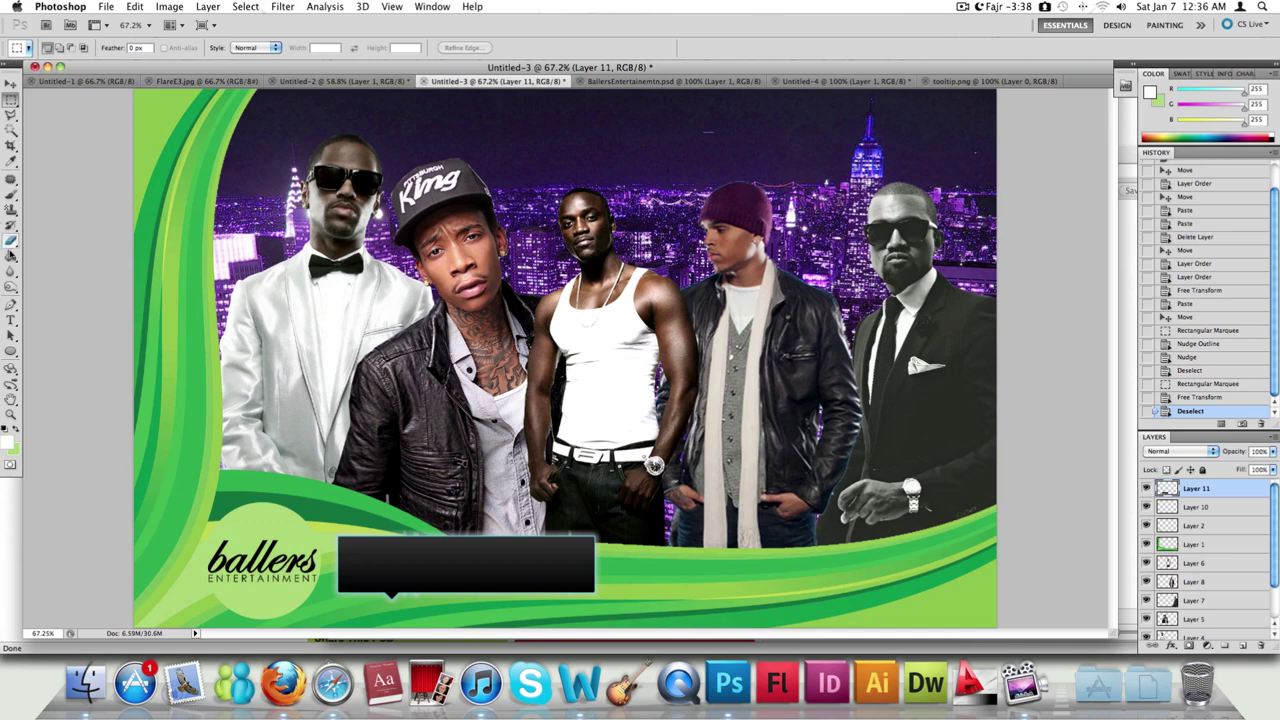
left_click(11, 318)
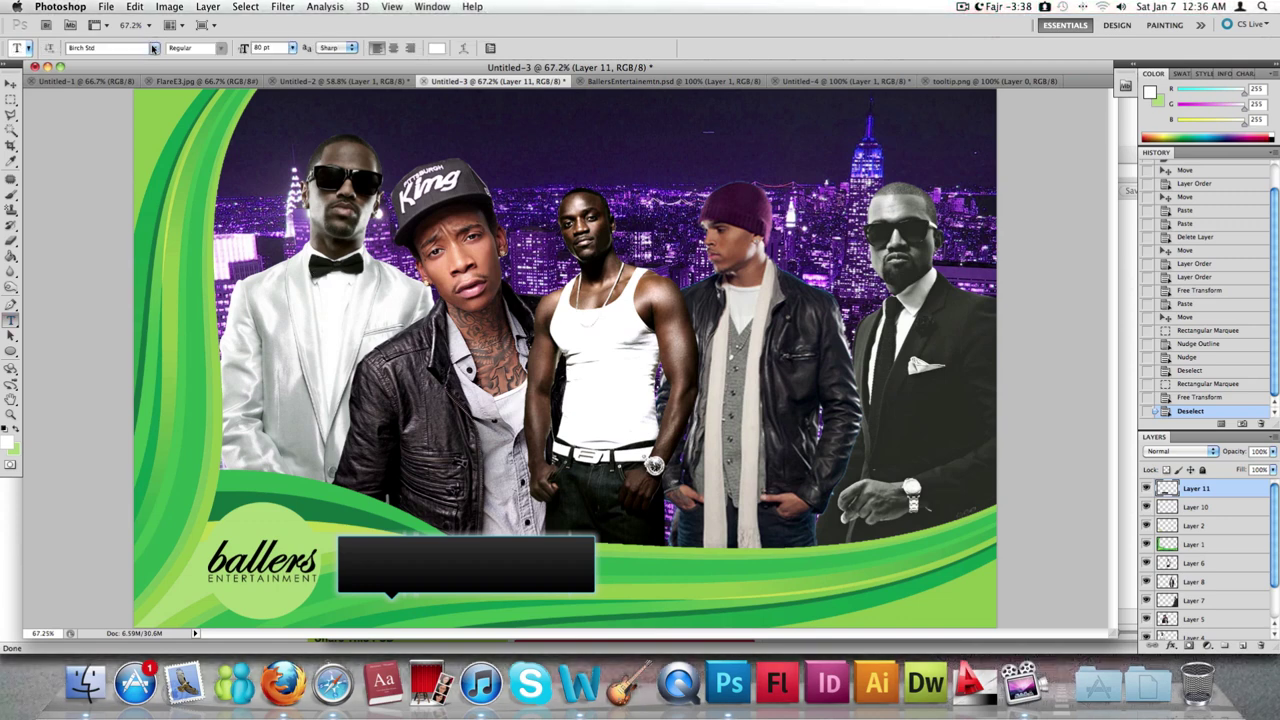
left_click(362, 568)
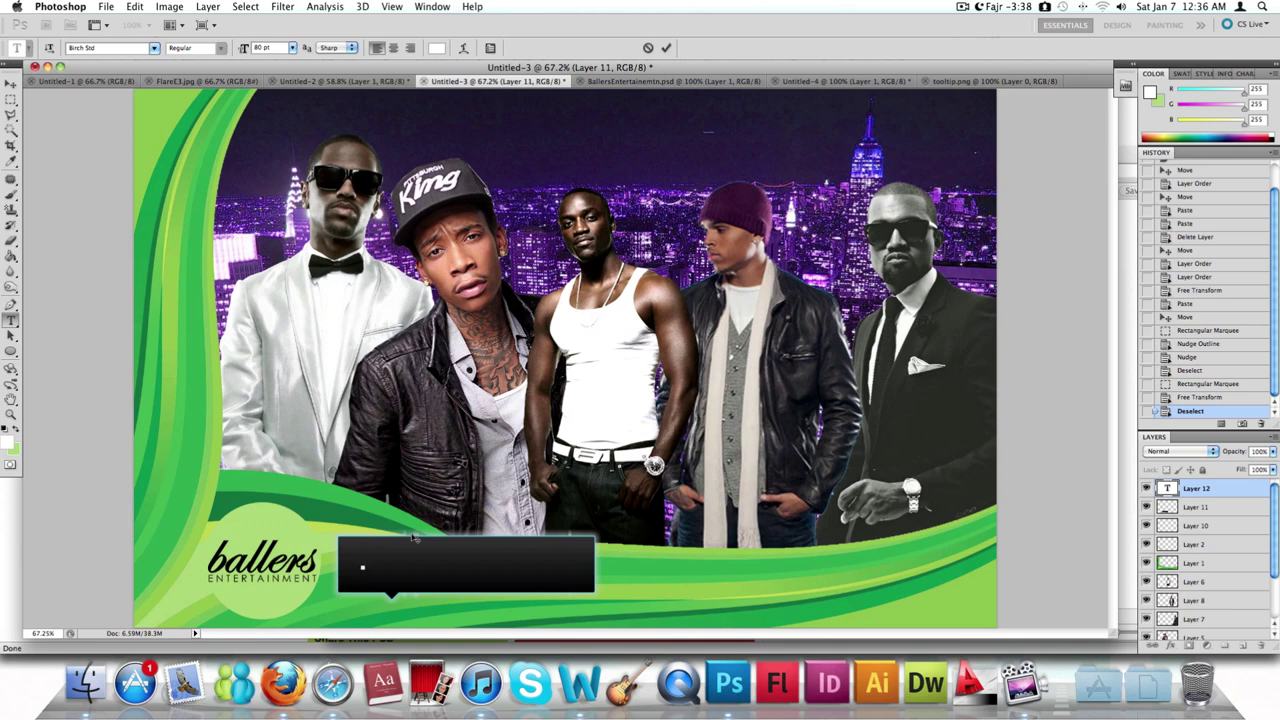
Type 'HIP HOP LEGENDS', commit it, and shift the text into place in the banner
type("R")
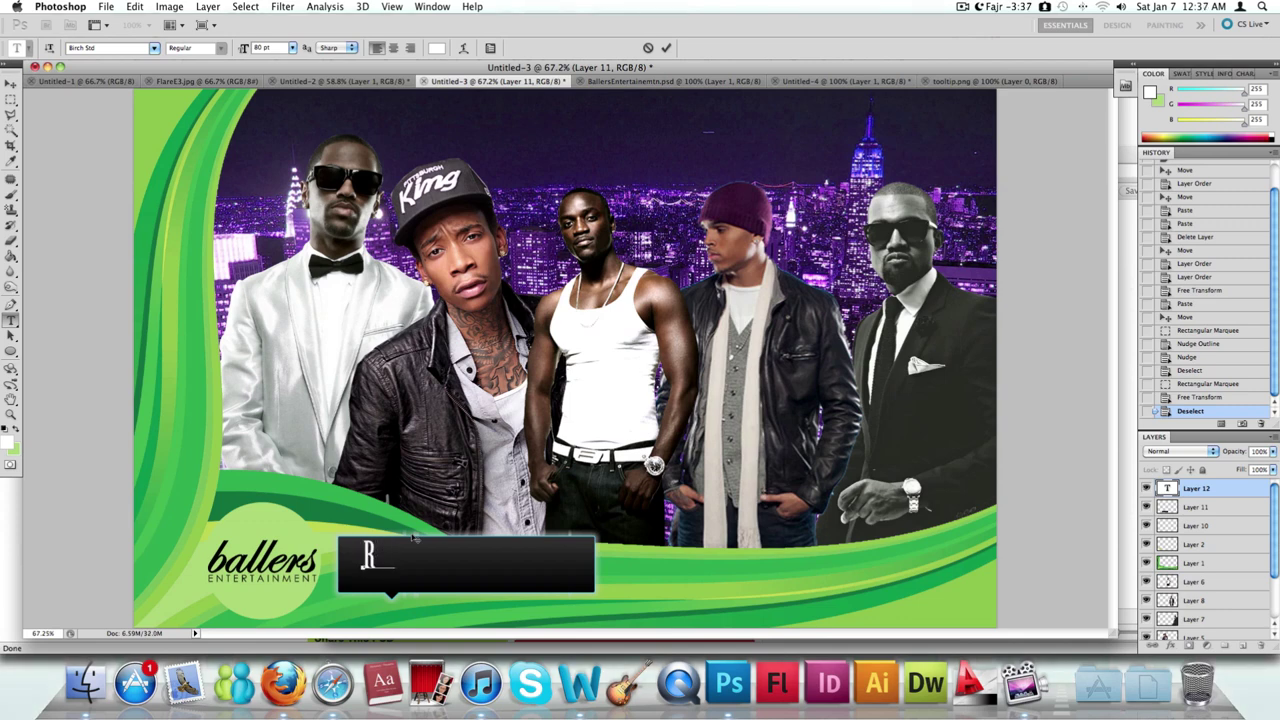
key("BackSpace")
type("HIP H")
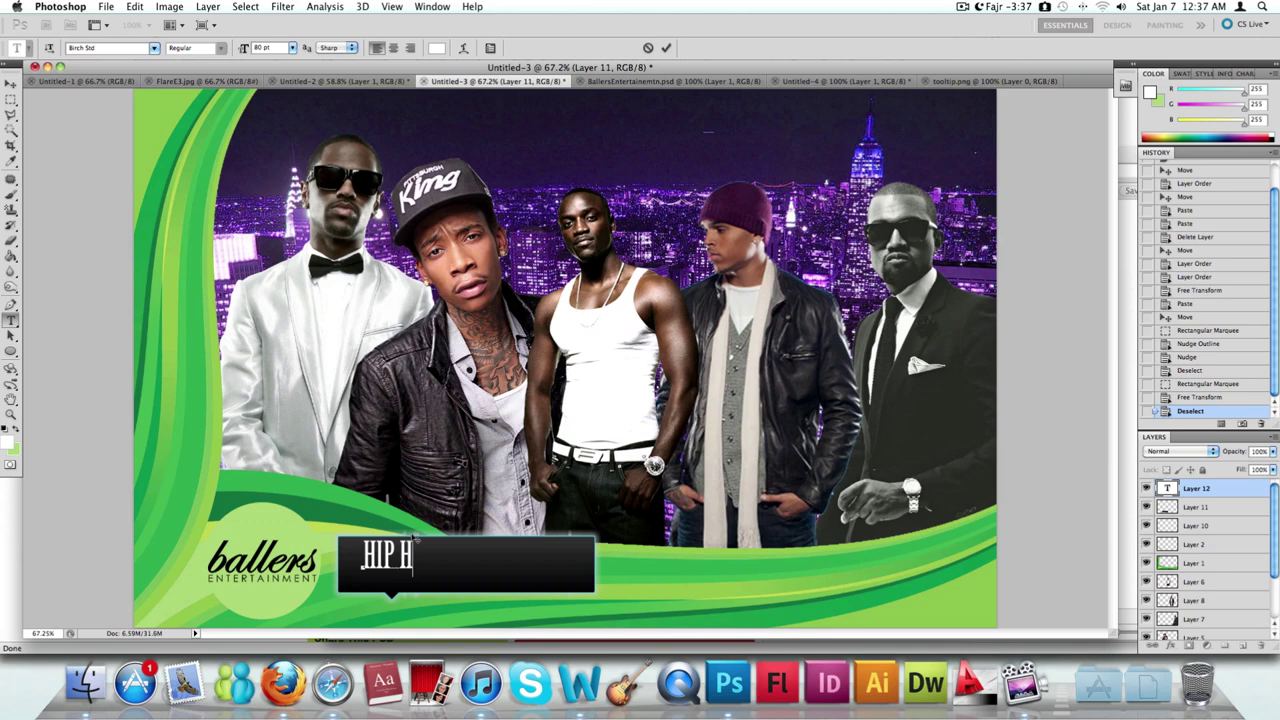
key("BackSpace")
key("BackSpace")
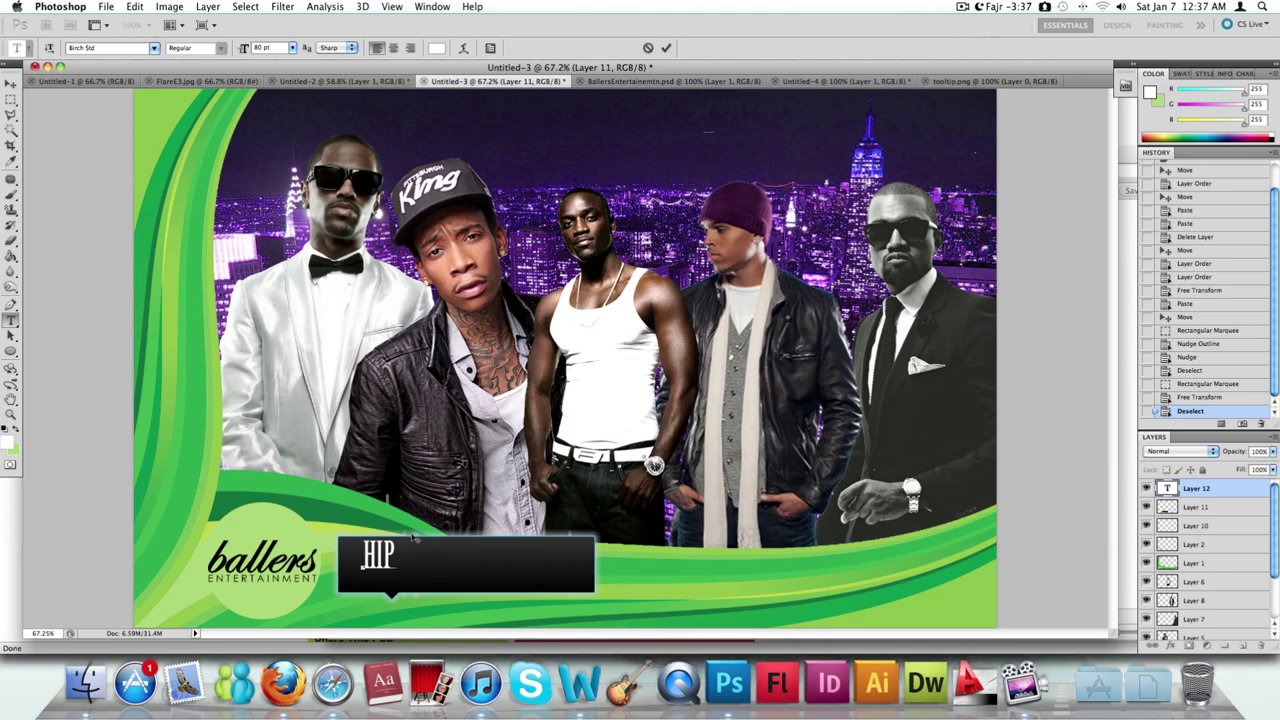
type("HOP LEF")
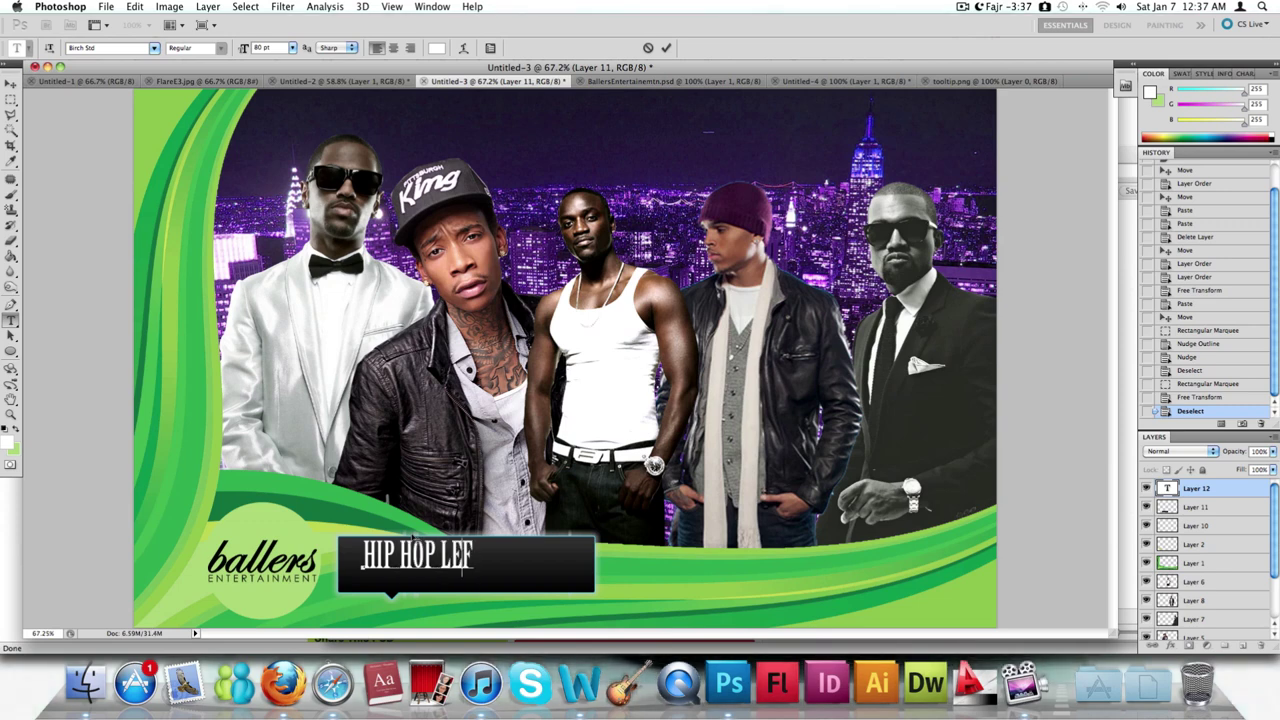
key("BackSpace")
type("GENED")
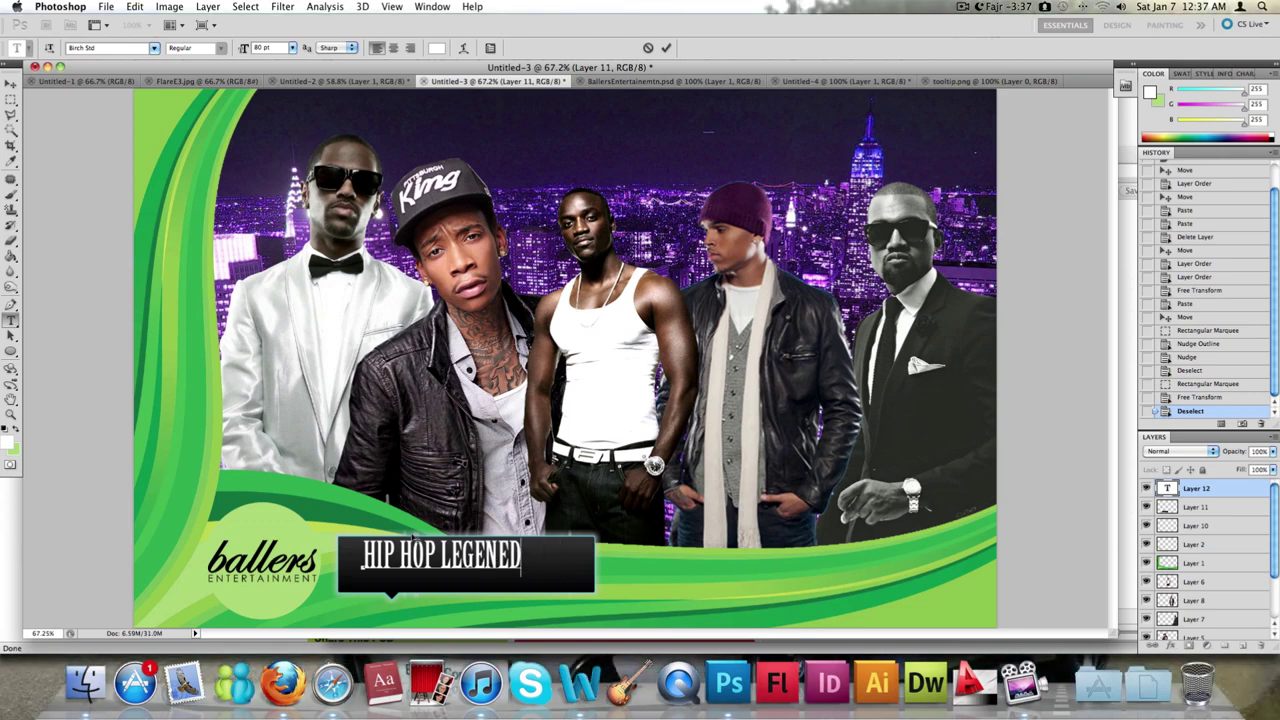
key("BackSpace")
key("BackSpace")
type("DS")
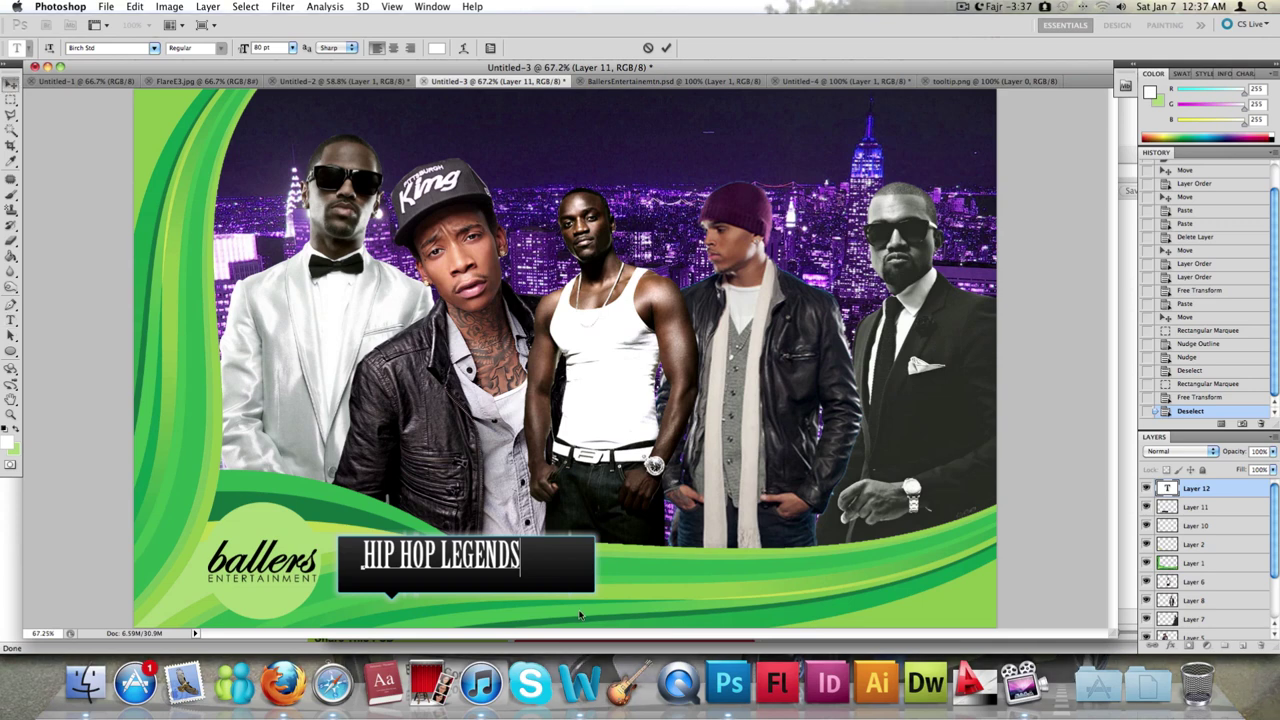
left_click(10, 83)
left_click_drag(495, 556, 484, 563)
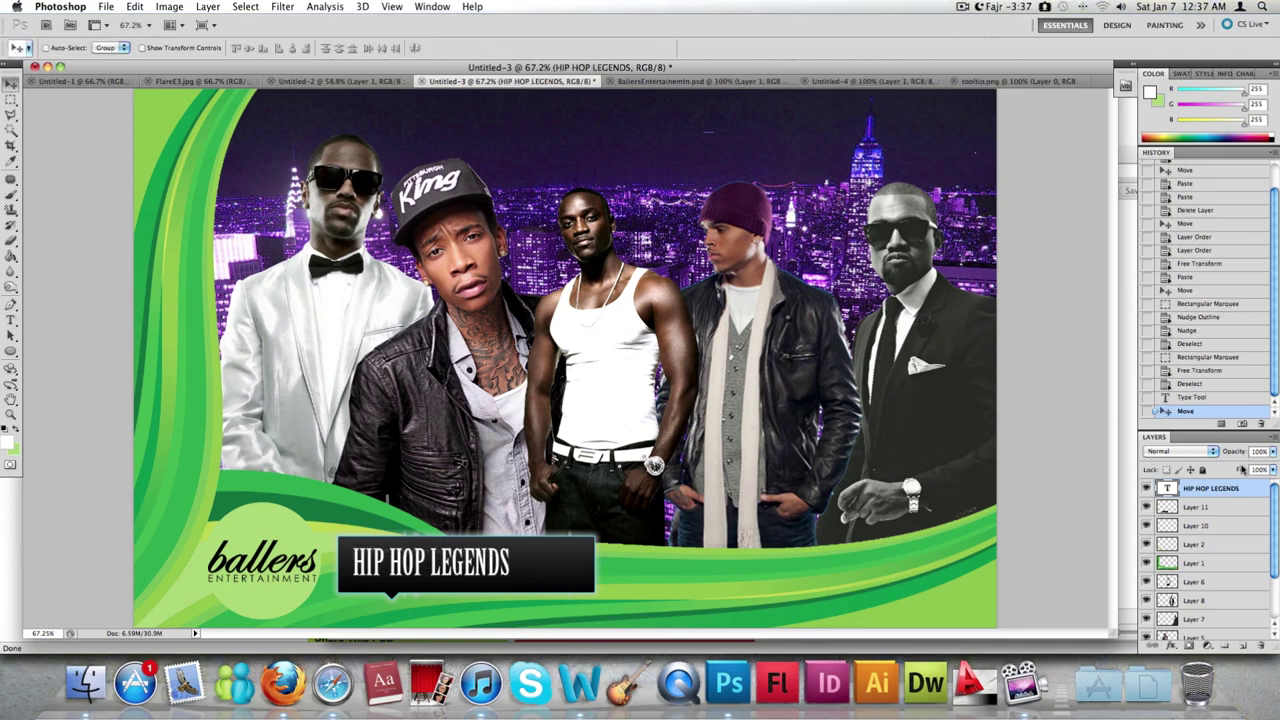
Nudge the HIP HOP LEGENDS text slightly right within the banner
double_click(1167, 488)
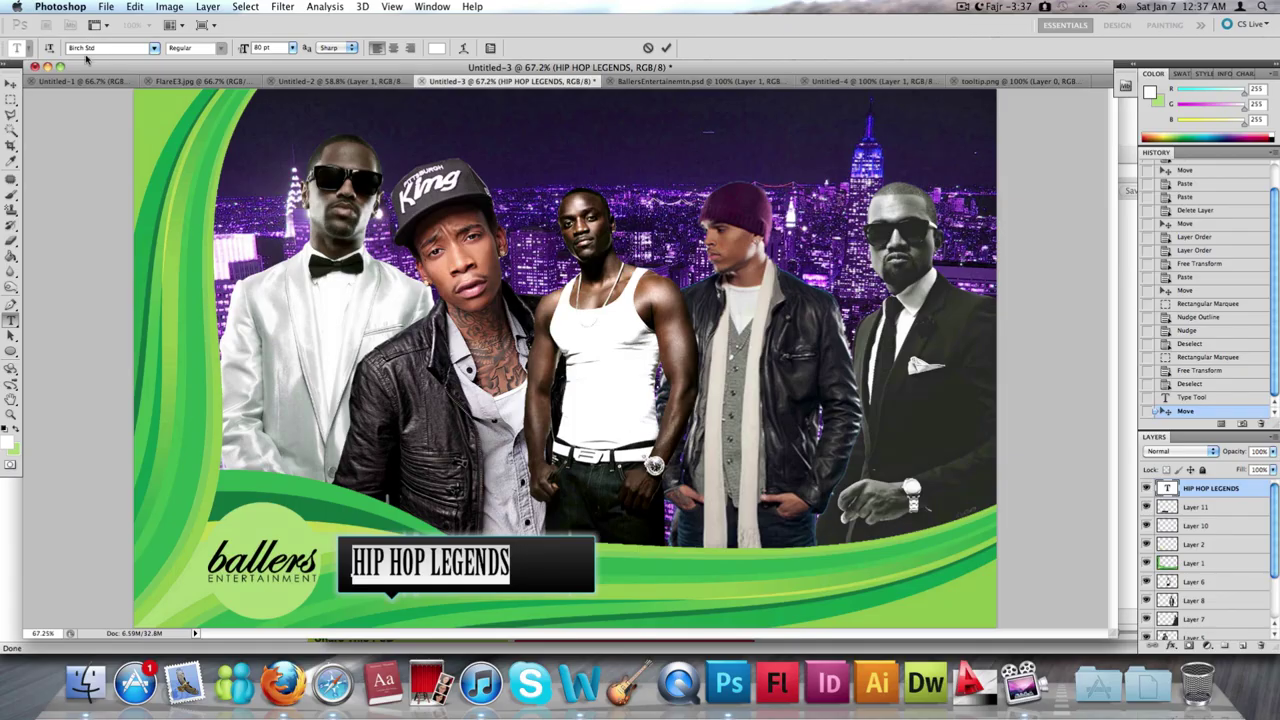
left_click(10, 82)
left_click_drag(506, 560, 508, 561)
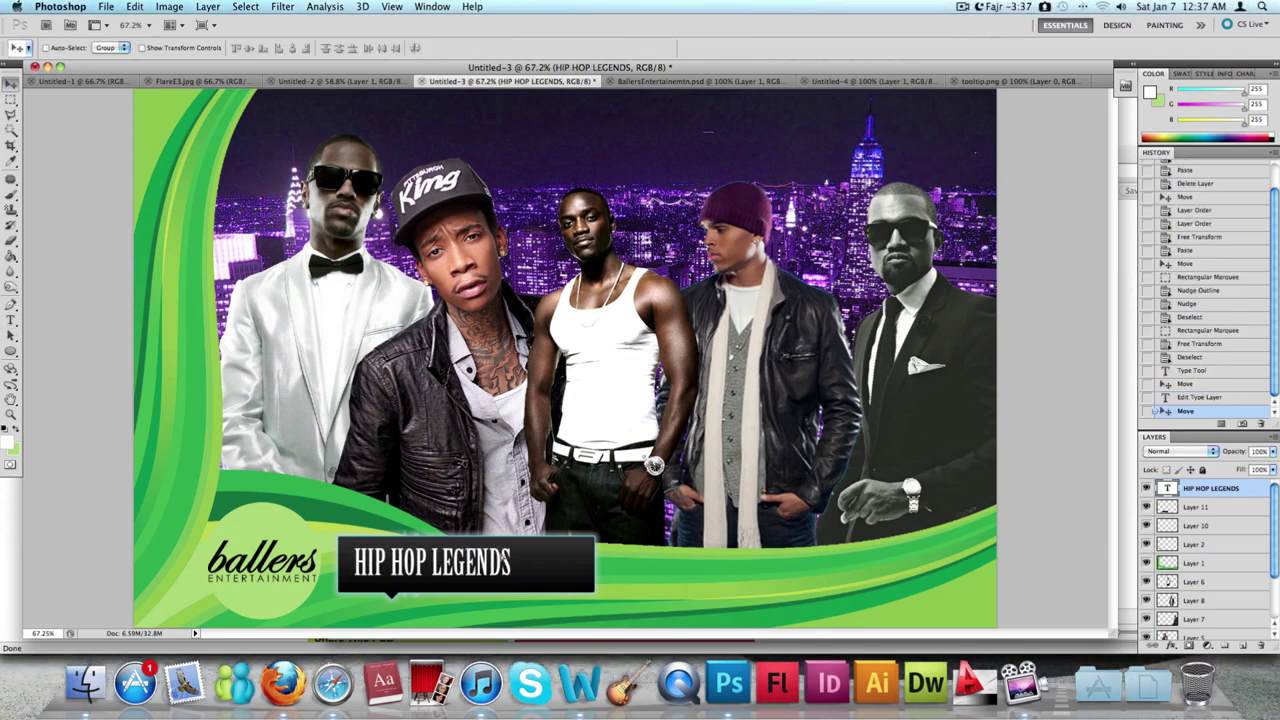
Append '1 NIGHT AT THE SHAIE STADIUM' to the banner text and commit it
double_click(1166, 488)
left_click(536, 578)
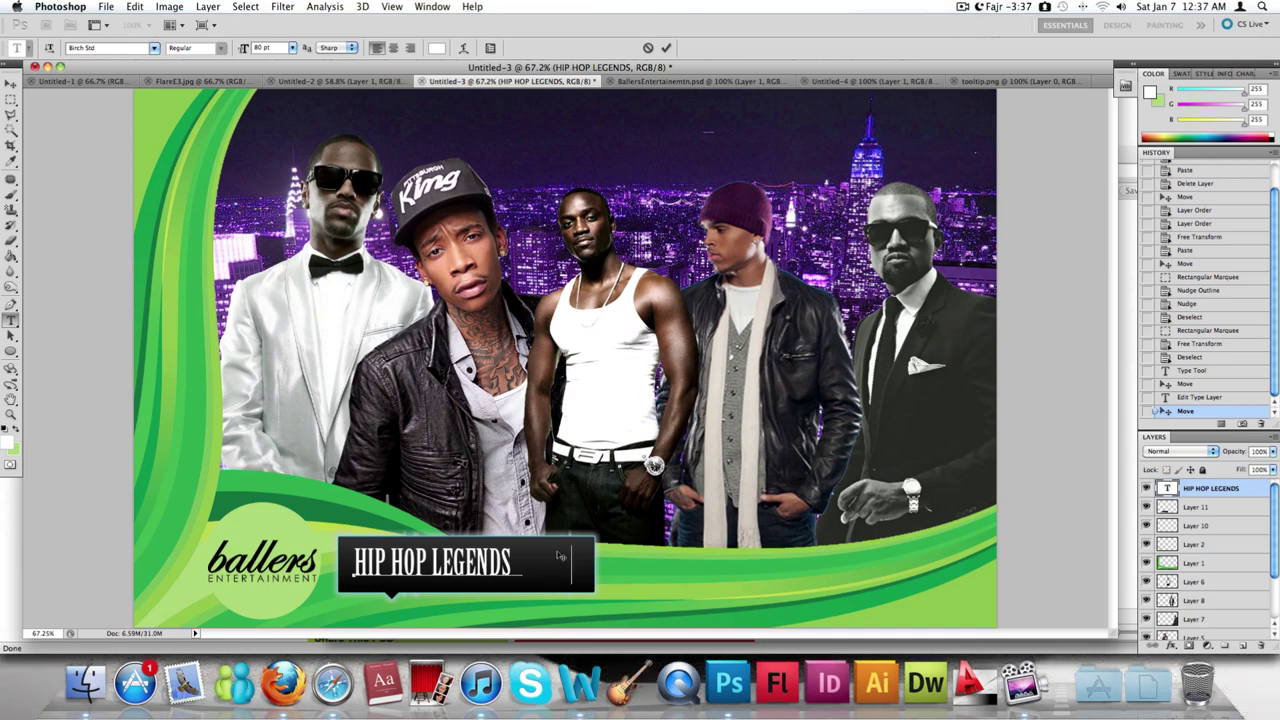
type("1 NIGHT")
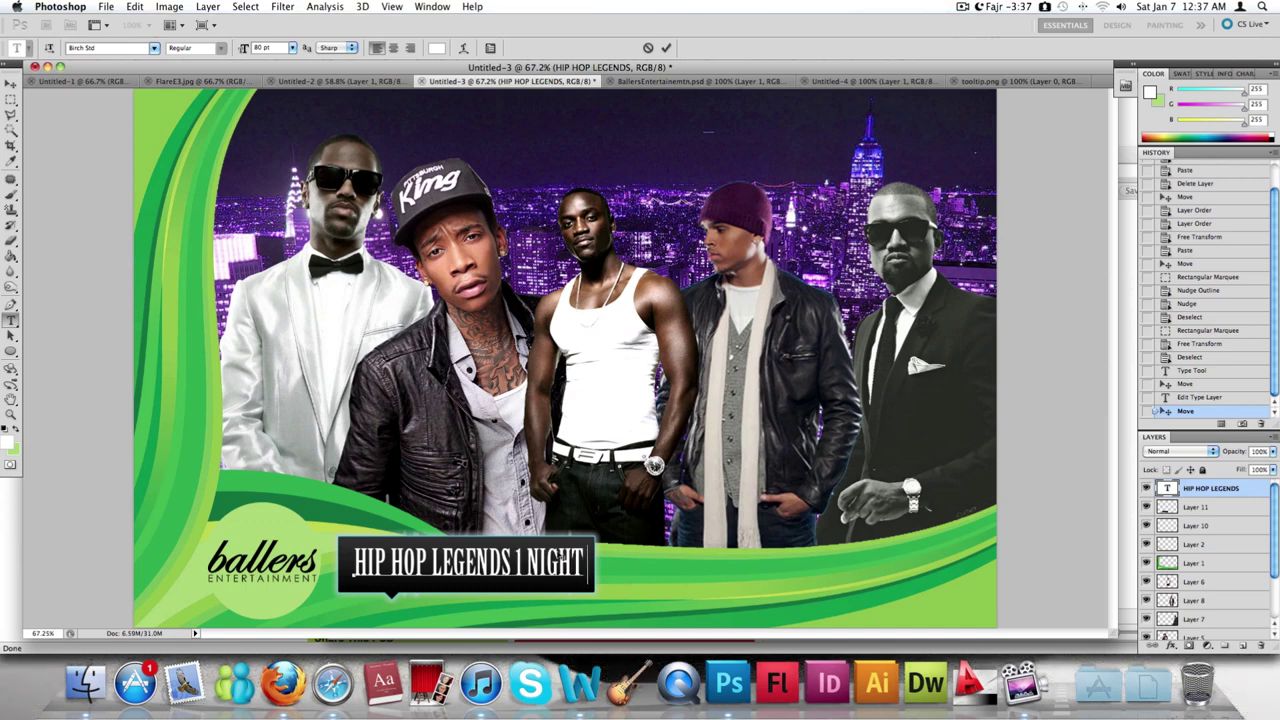
type(" AT THE")
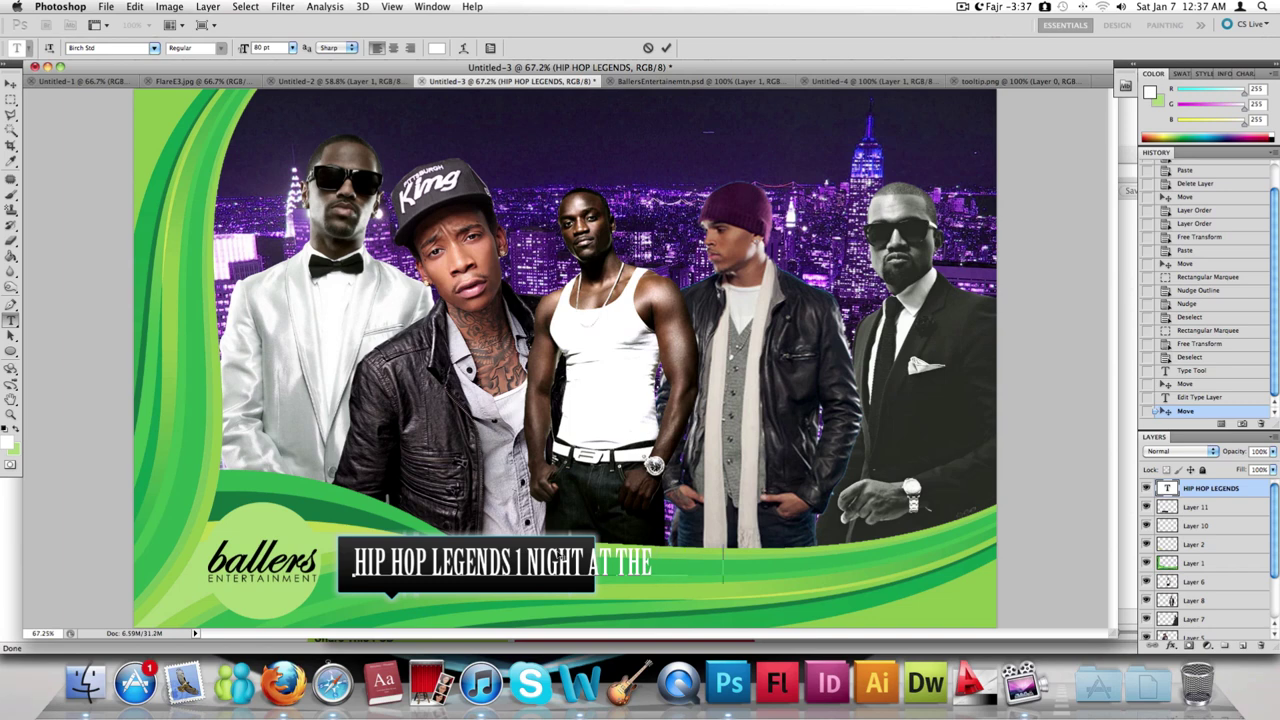
type(" HILTON")
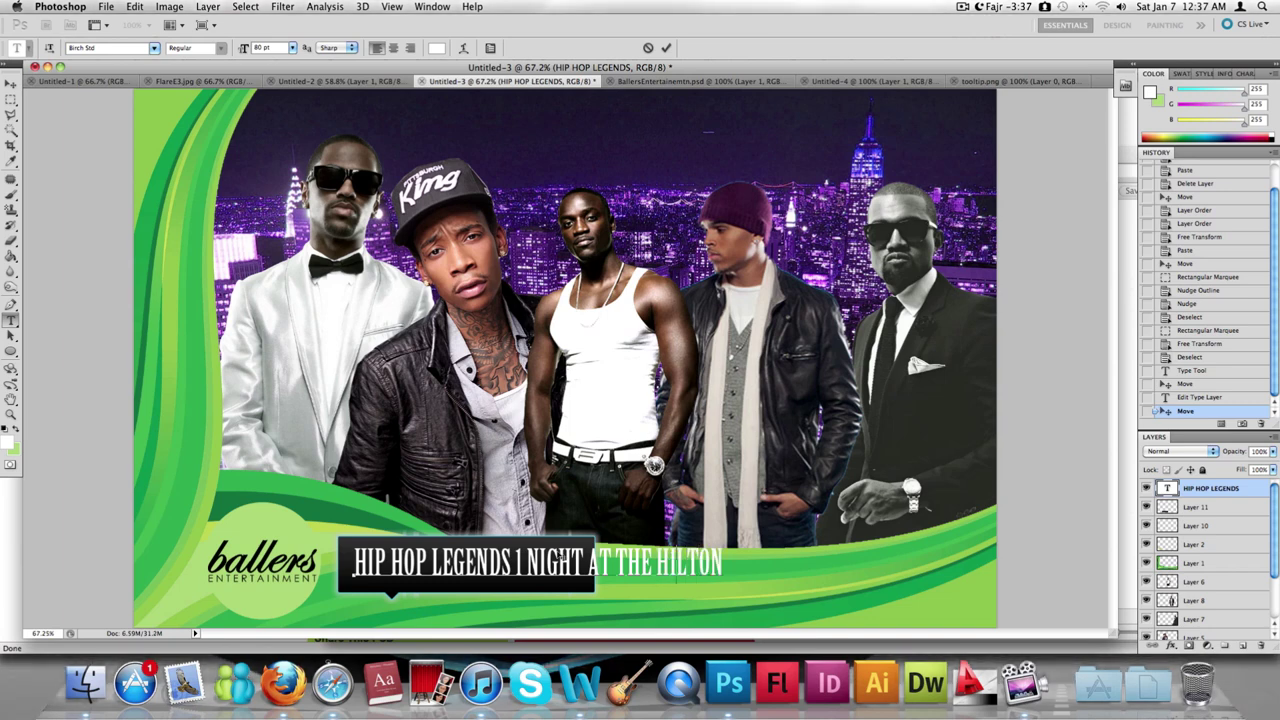
key("BackSpace")
key("BackSpace")
key("BackSpace")
key("BackSpace")
key("BackSpace")
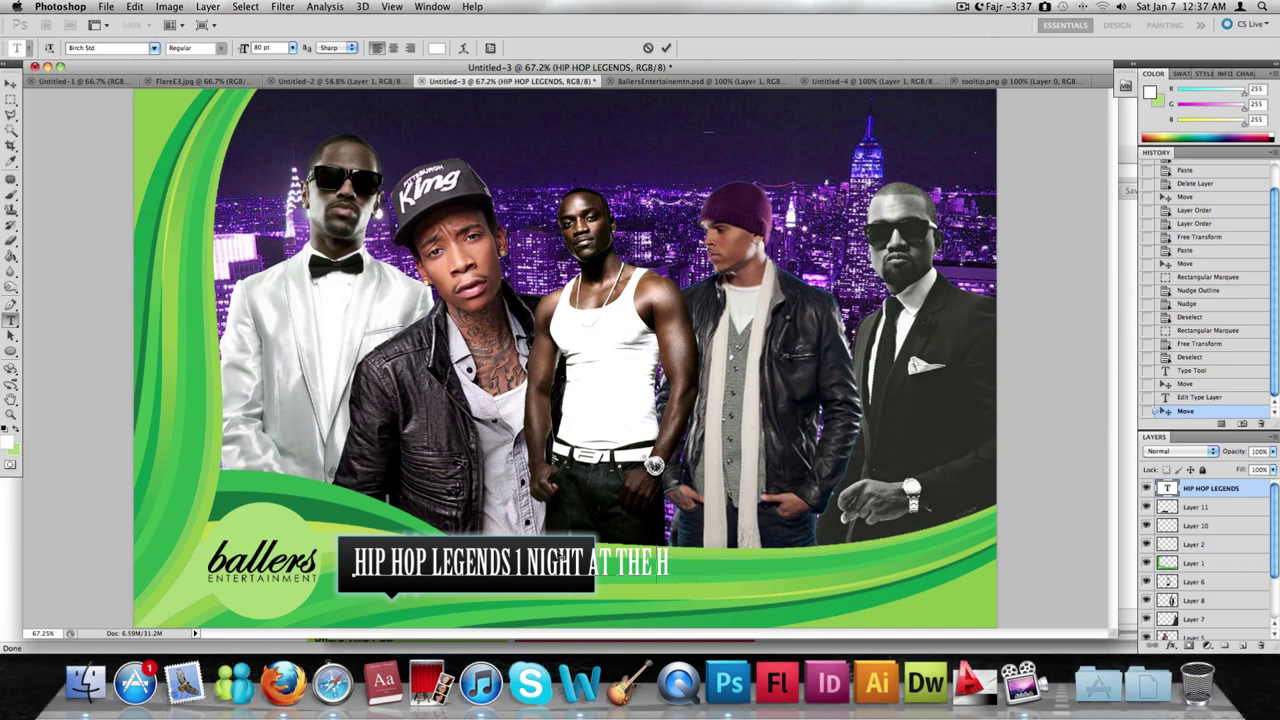
key("BackSpace")
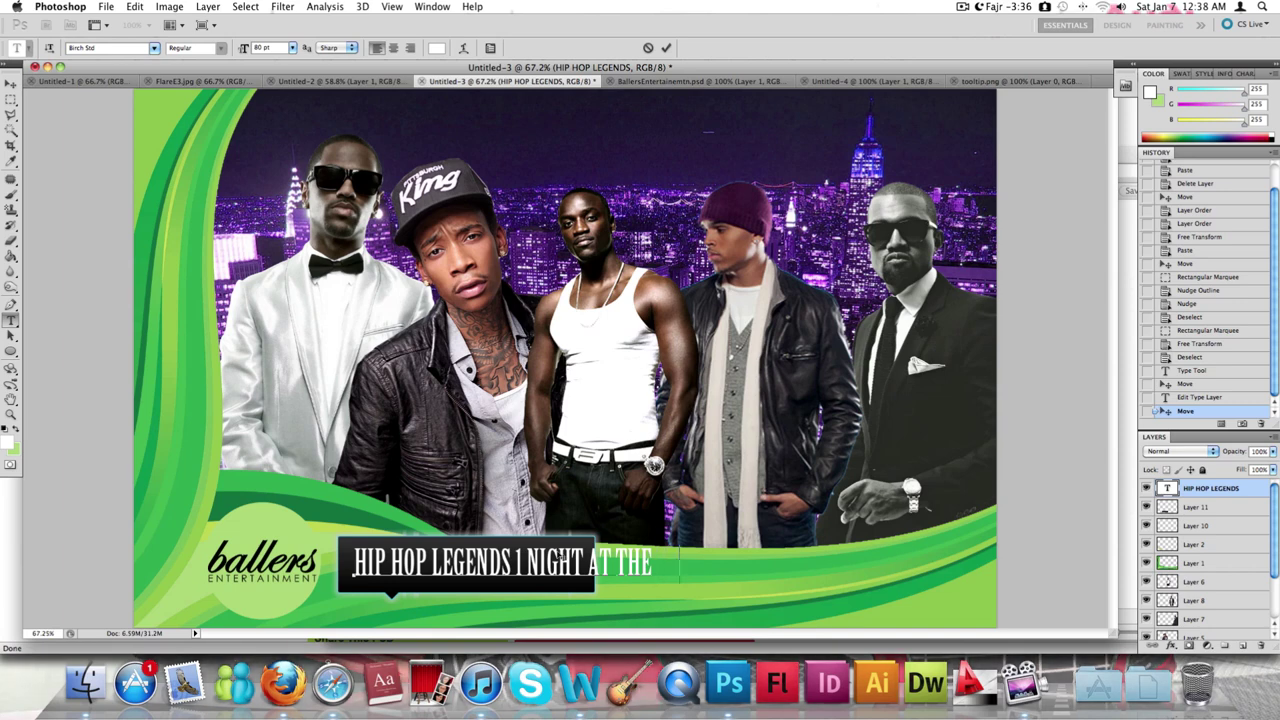
type("SHAIE")
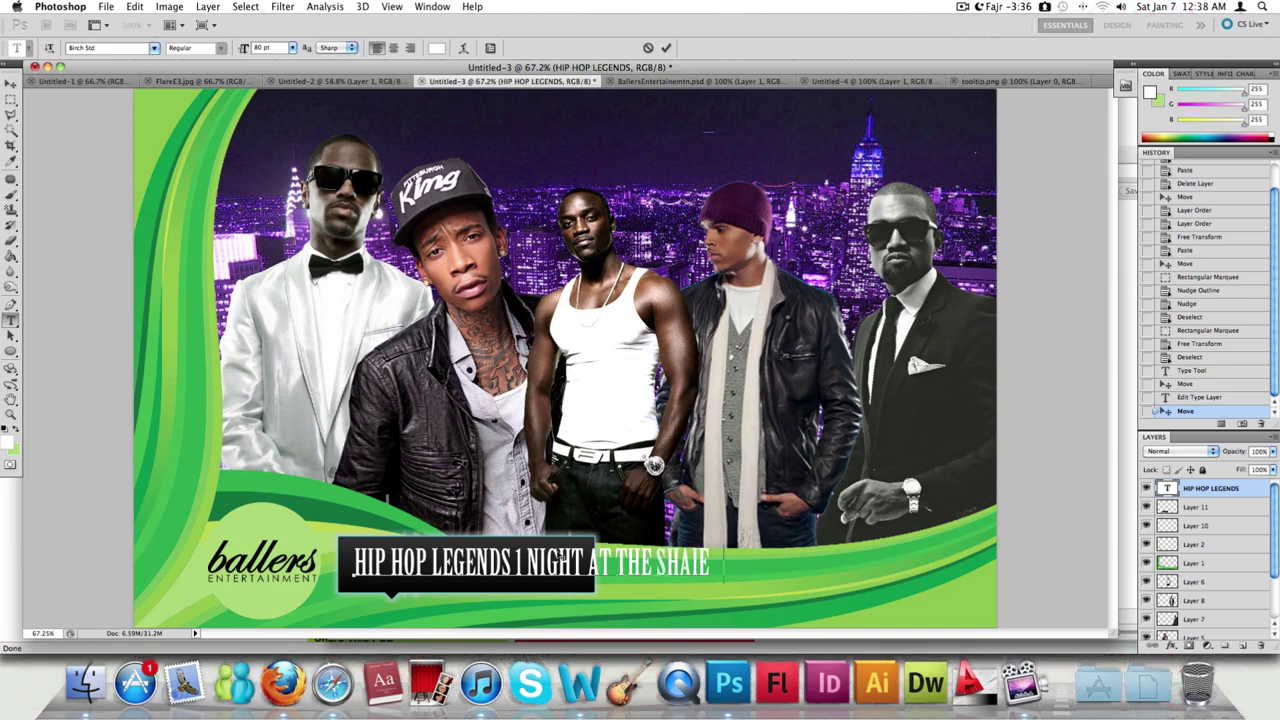
type(" STA")
key("BackSpace")
key("BackSpace")
key("BackSpace")
key("BackSpace")
key("BackSpace")
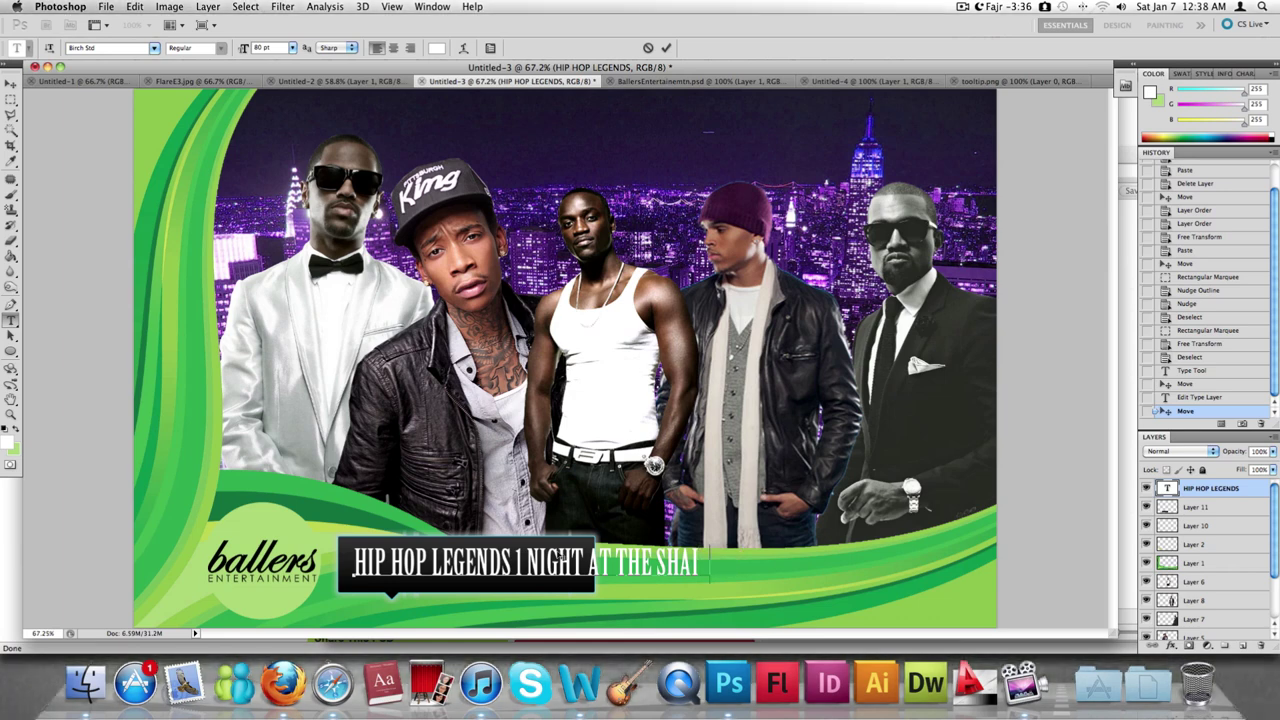
type("E STADIUM")
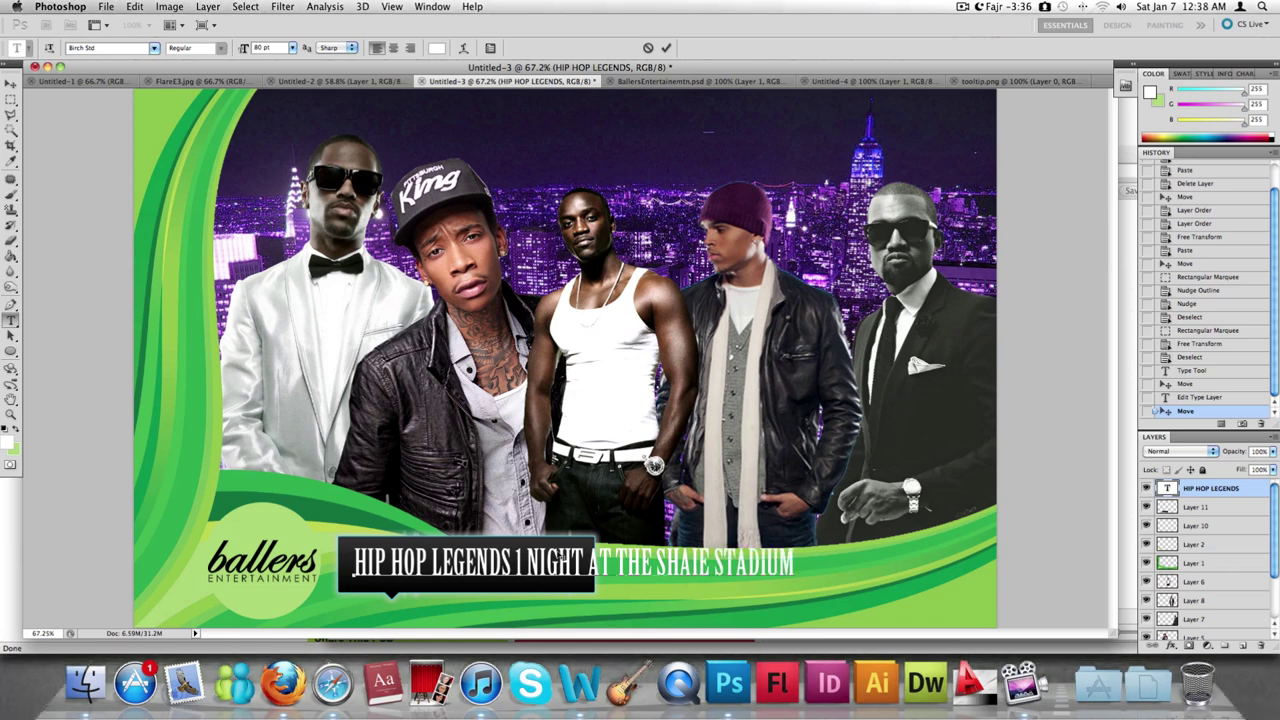
left_click(12, 95)
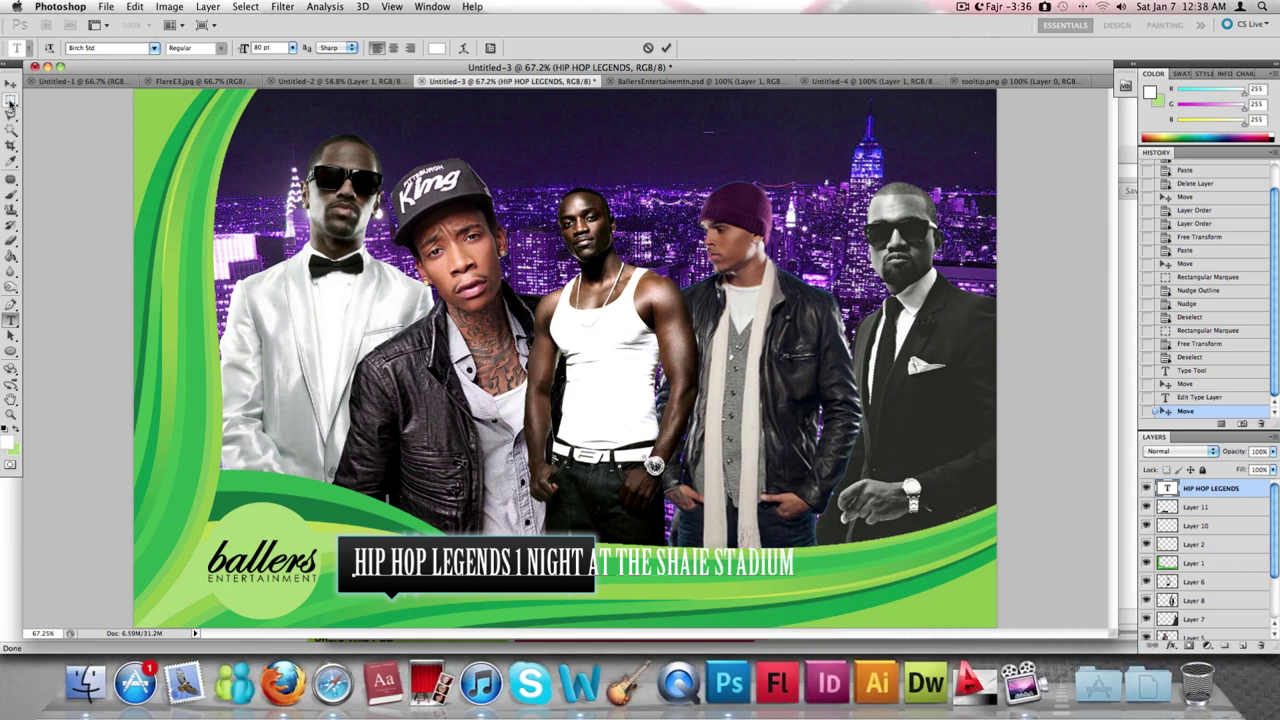
left_click(12, 83)
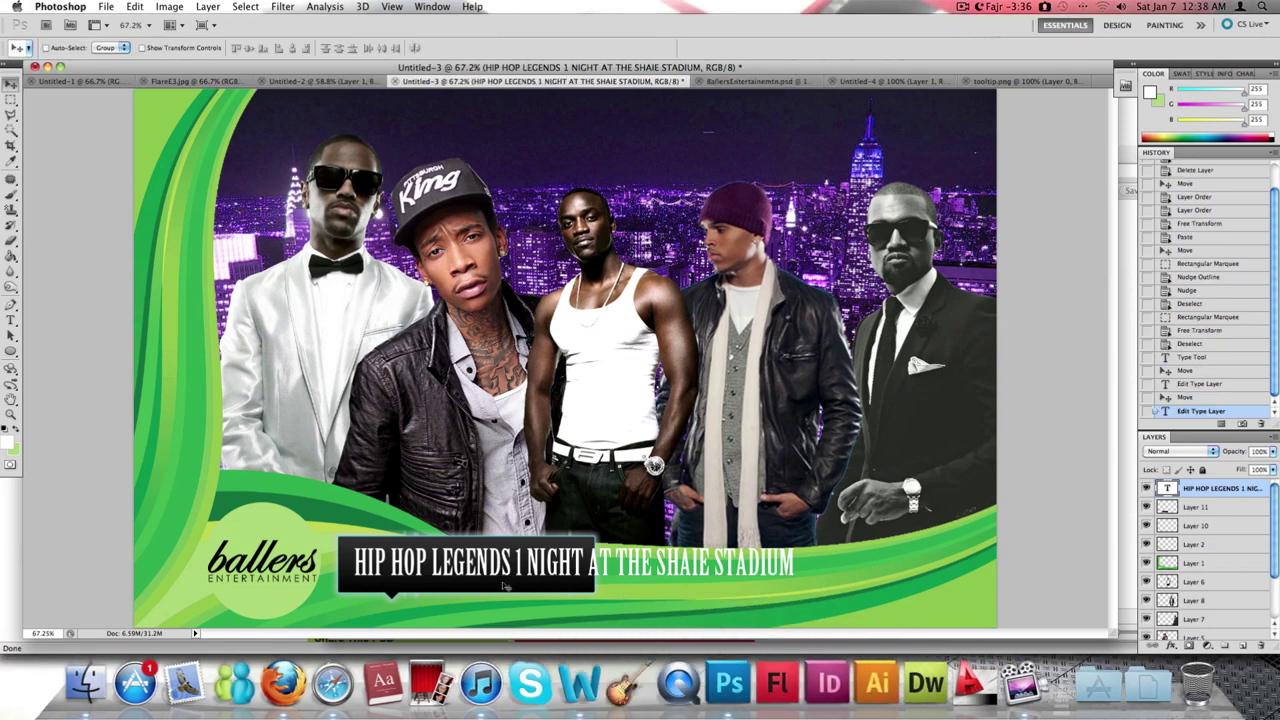
On Layer 11, select the black label slice below NIGHT and nudge it right four times
left_click(1196, 507)
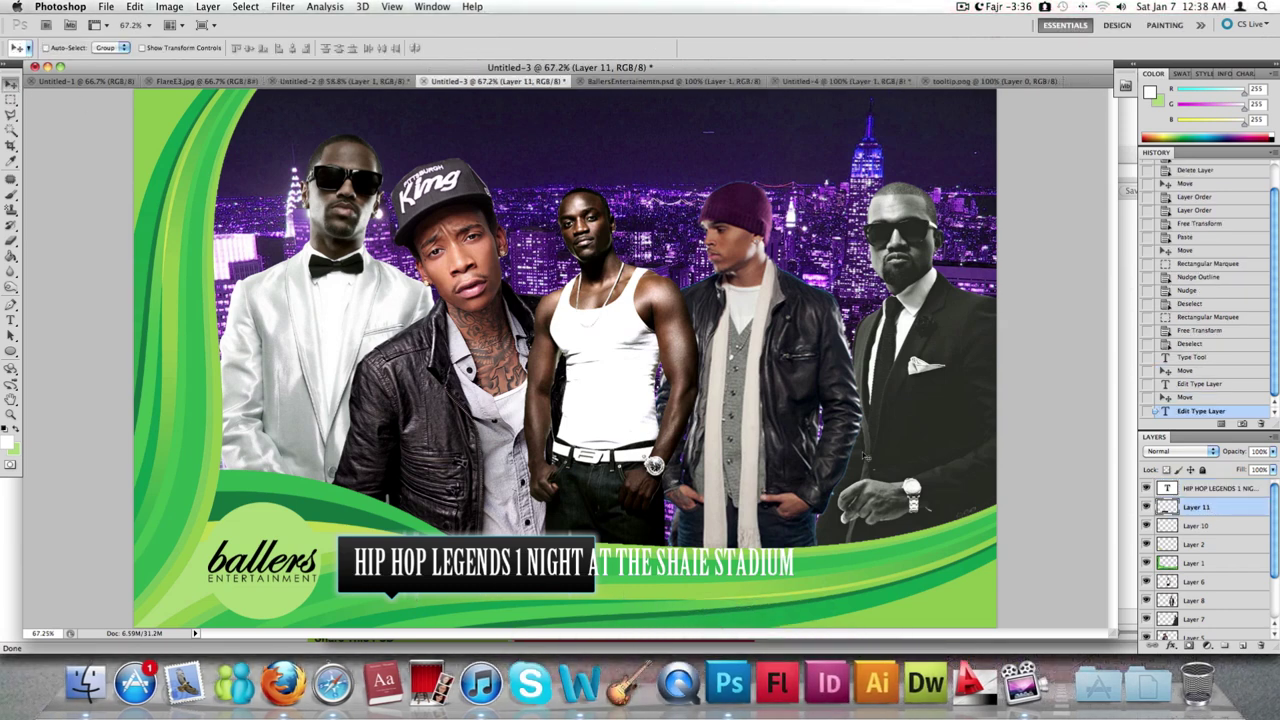
left_click(13, 100)
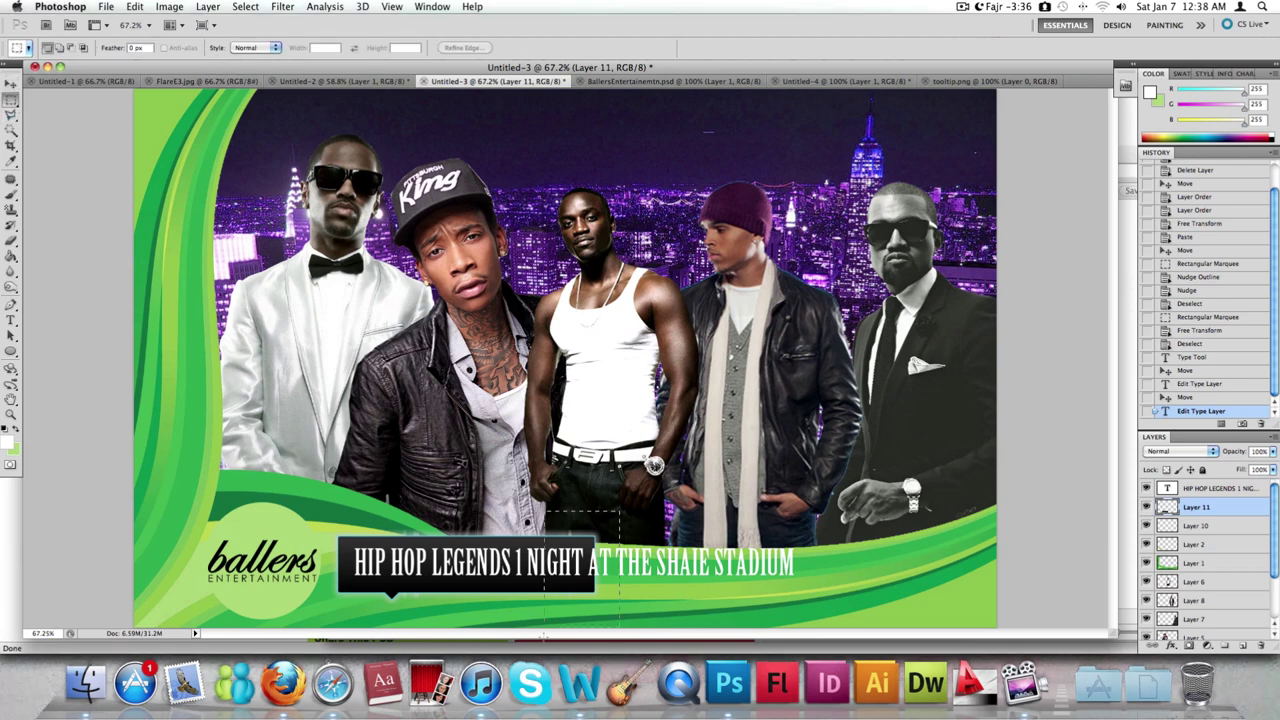
left_click_drag(543, 512, 619, 628)
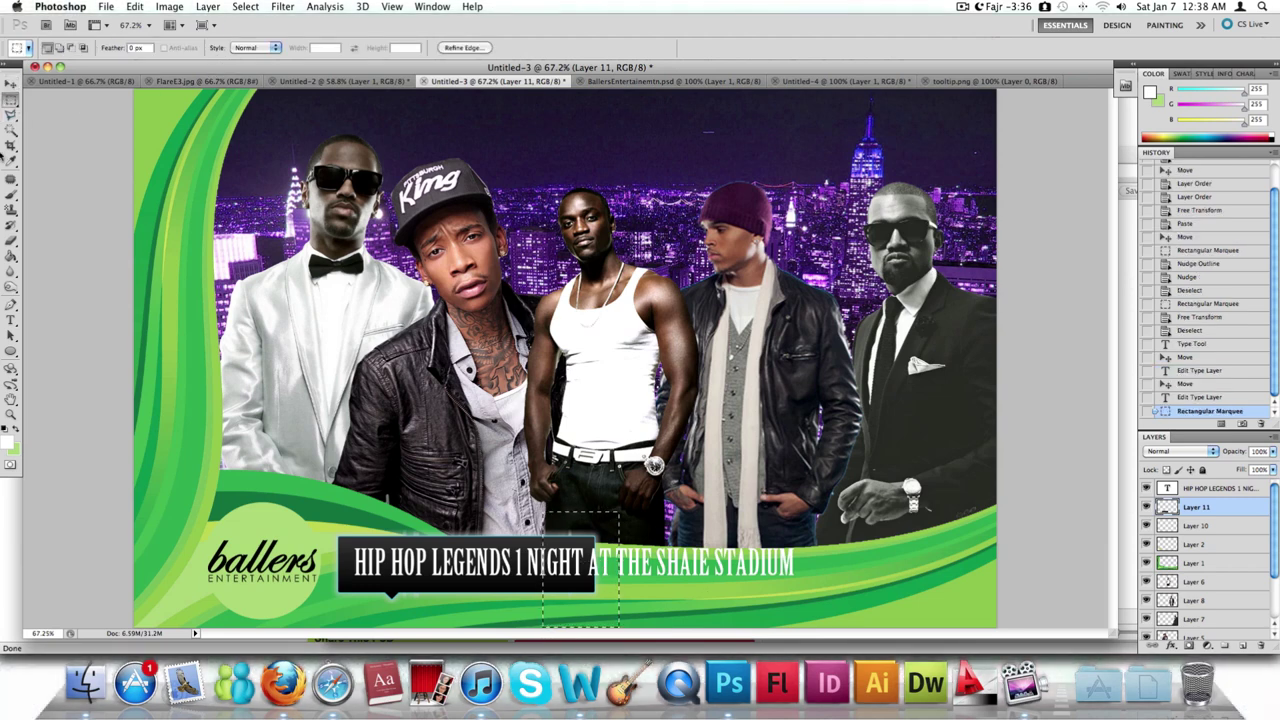
left_click(10, 83)
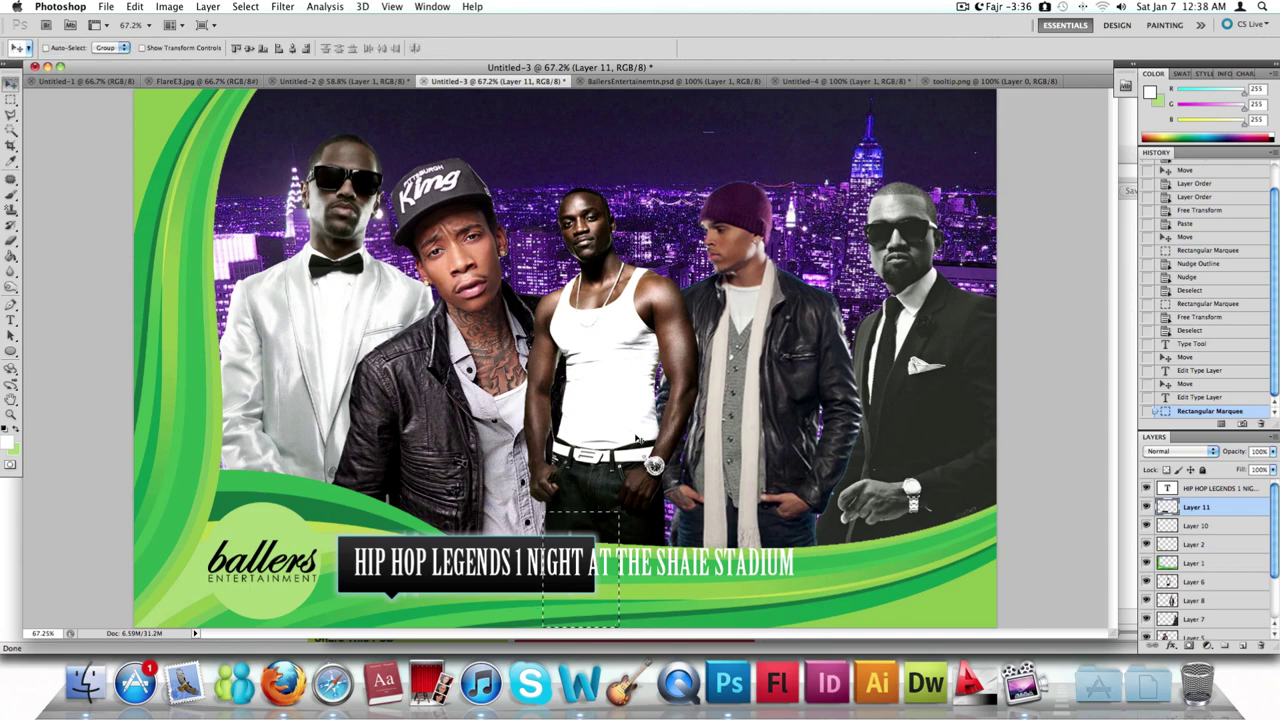
key("Right")
key("Right")
key("Right")
key("Right")
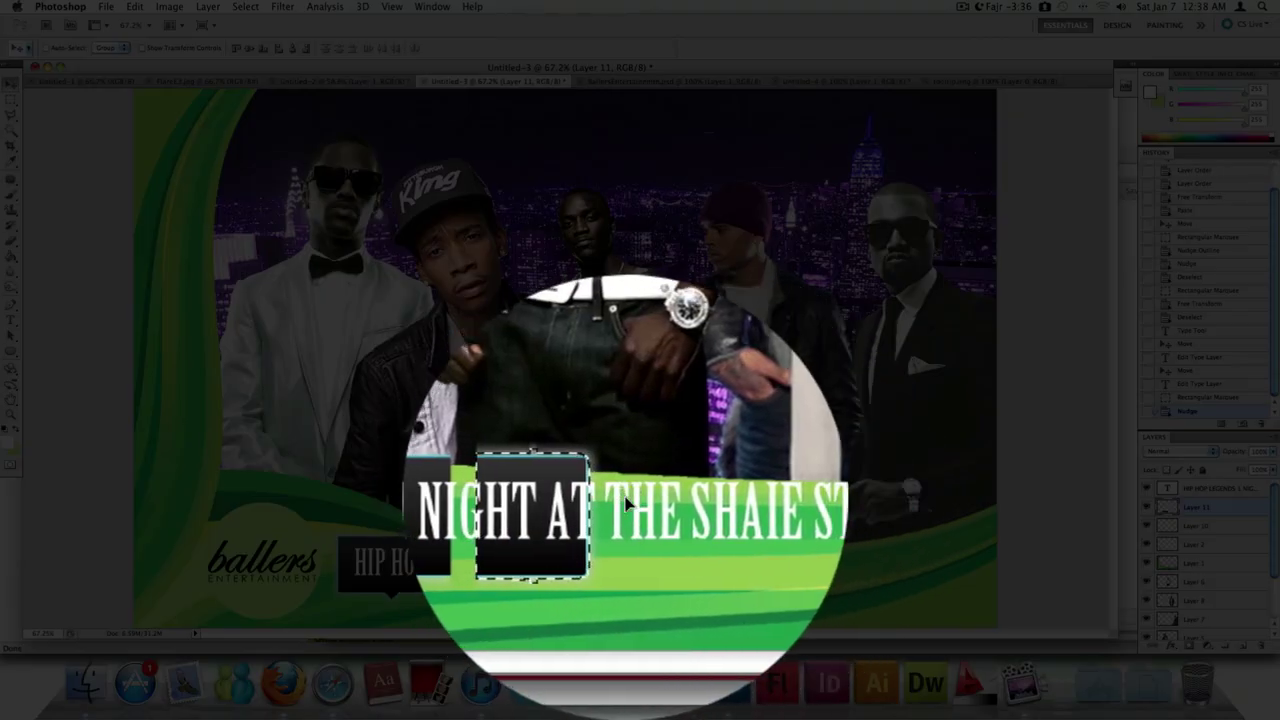
key("Right")
key("Right")
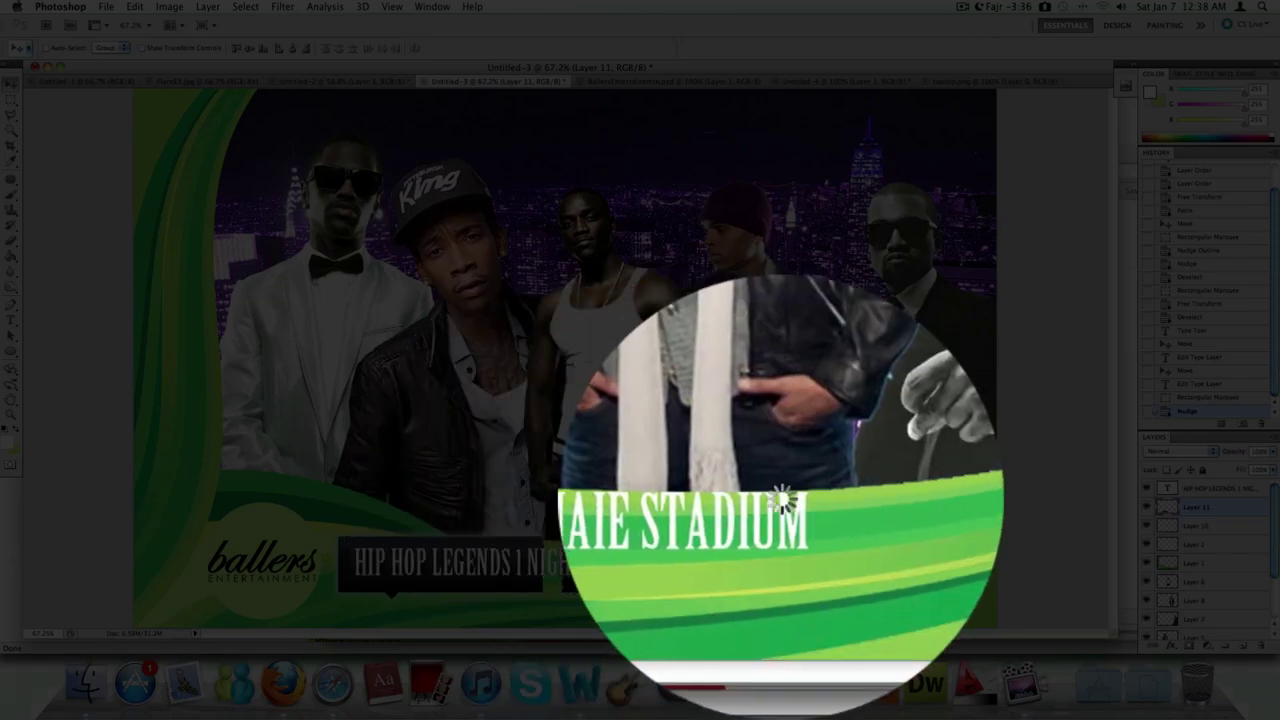
key("Right")
key("Right")
key("Right")
key("Right")
key("Right")
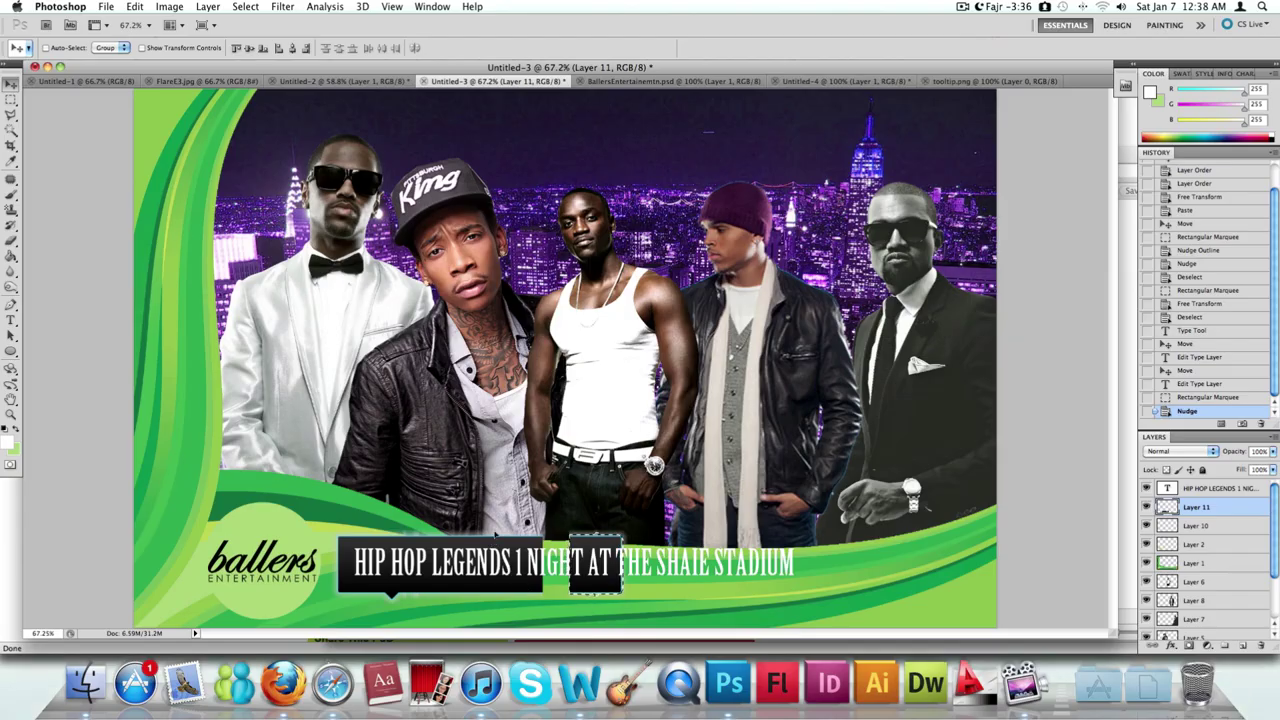
key("Right")
key("Right")
key("Right")
left_click(963, 6)
Finish stretching Layer 11's black label across the whole HIP HOP LEGENDS text, then review the layers
left_click(980, 49)
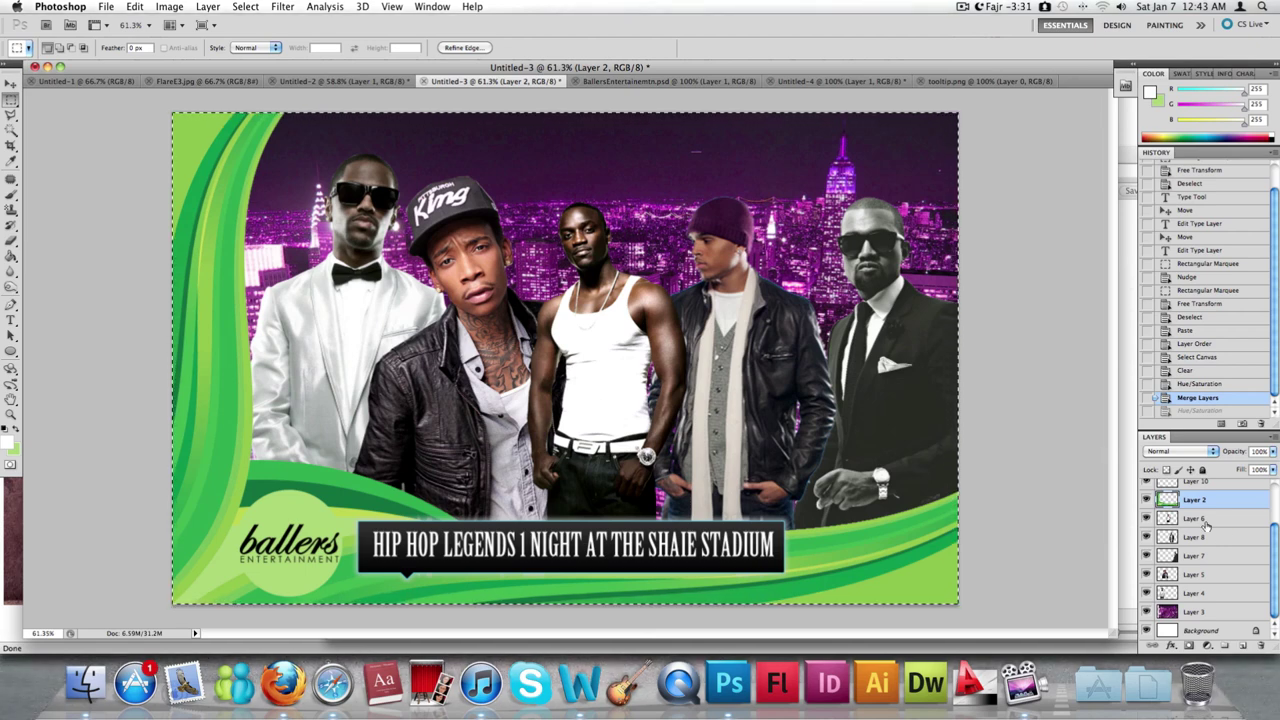
scroll(1172, 503, "up", 3)
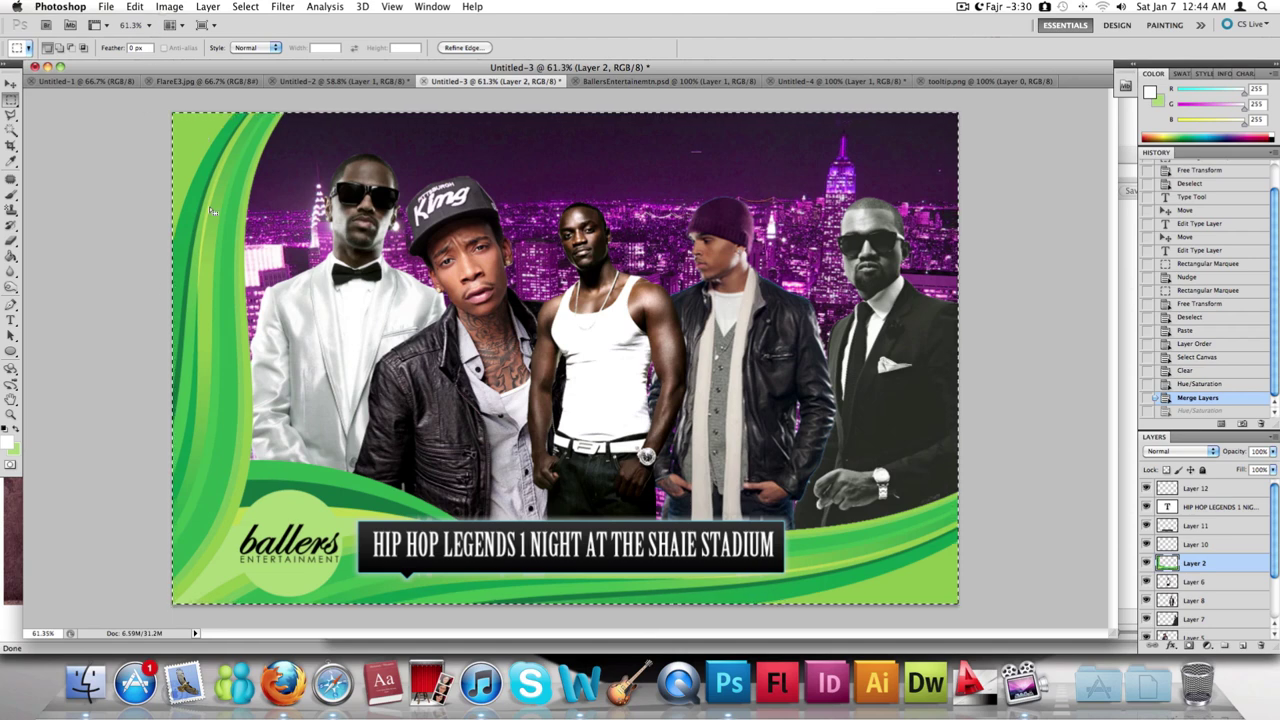
Apply a Hue/Saturation adjustment with Hue -180 to turn the green swooshes and logo circle purple
left_click(169, 7)
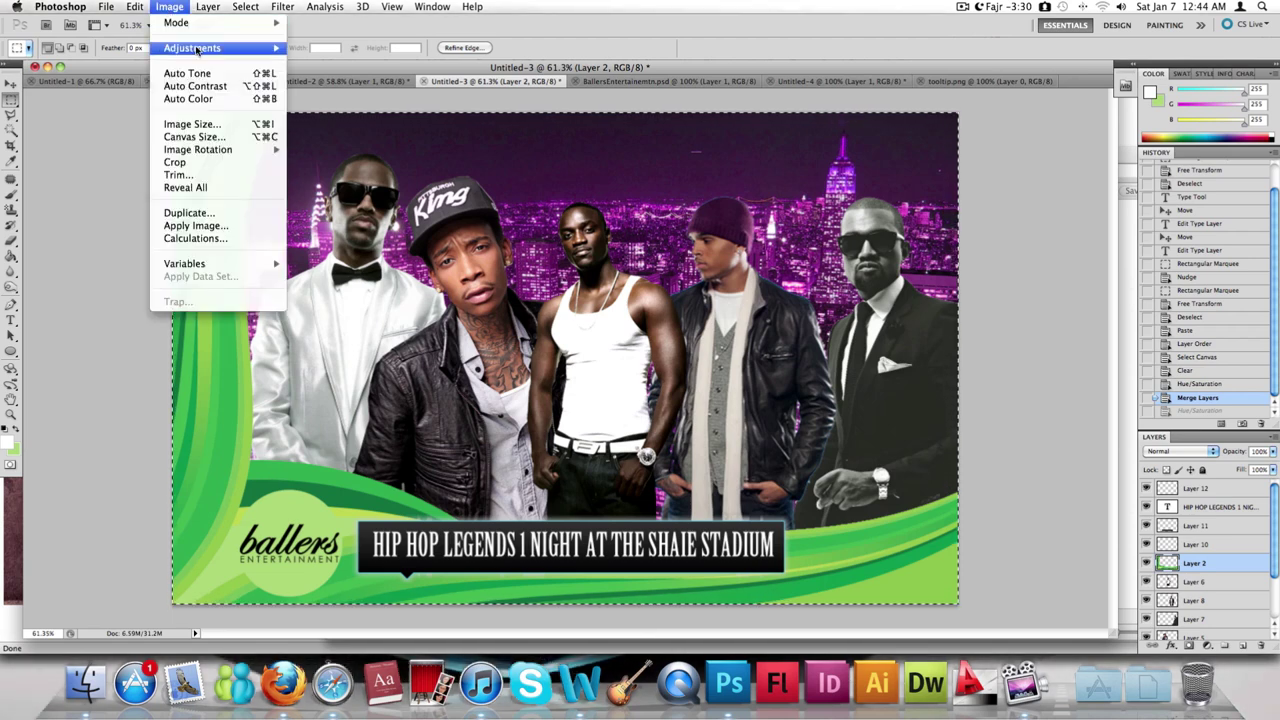
mouse_move(240, 48)
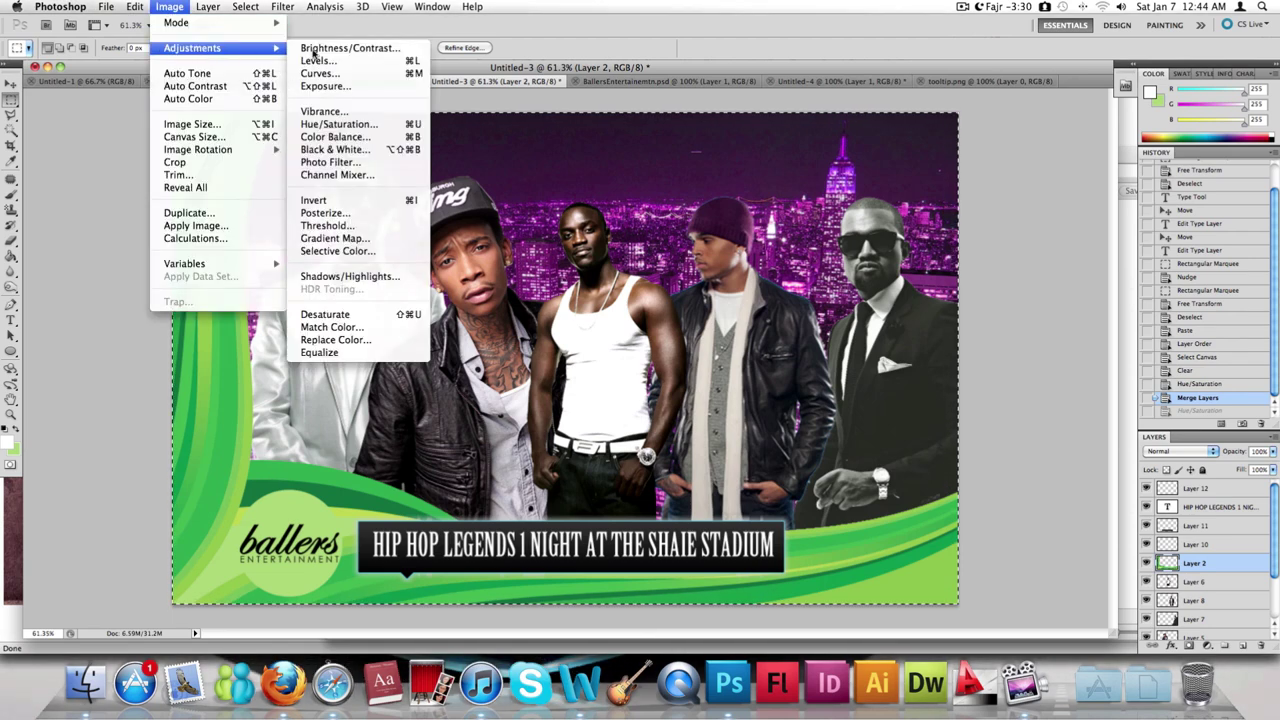
left_click(340, 124)
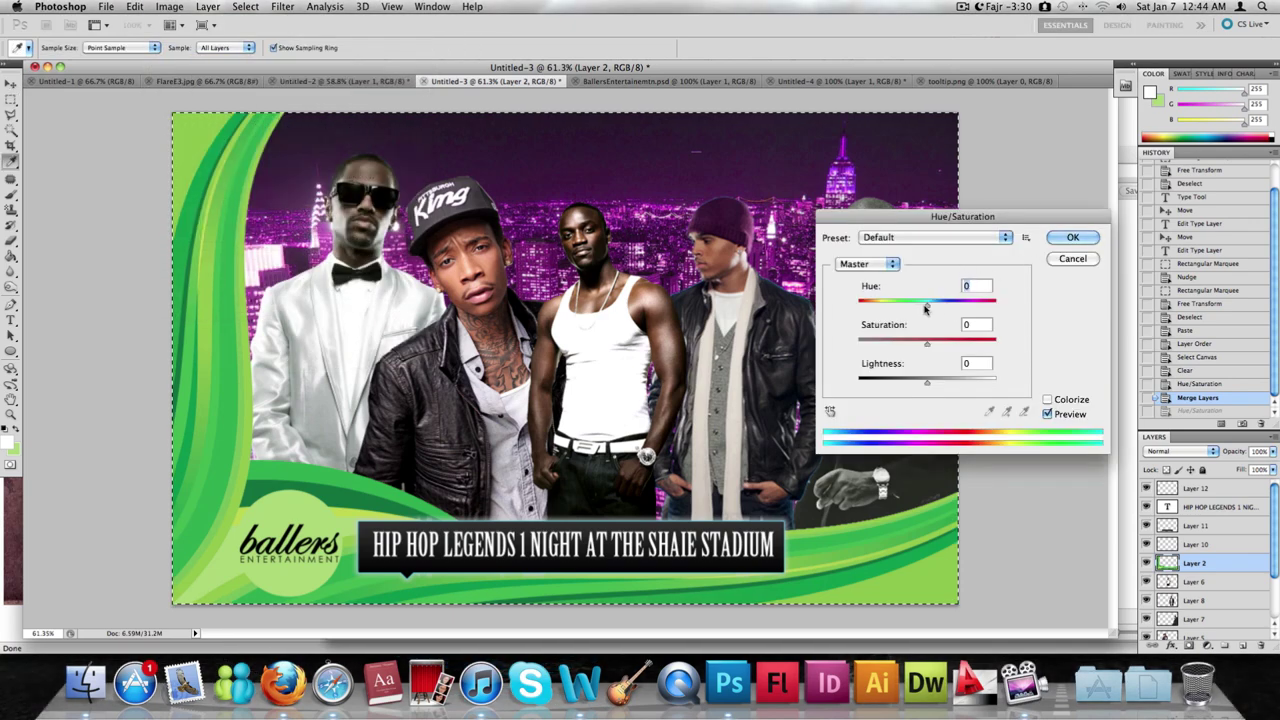
left_click_drag(927, 304, 857, 307)
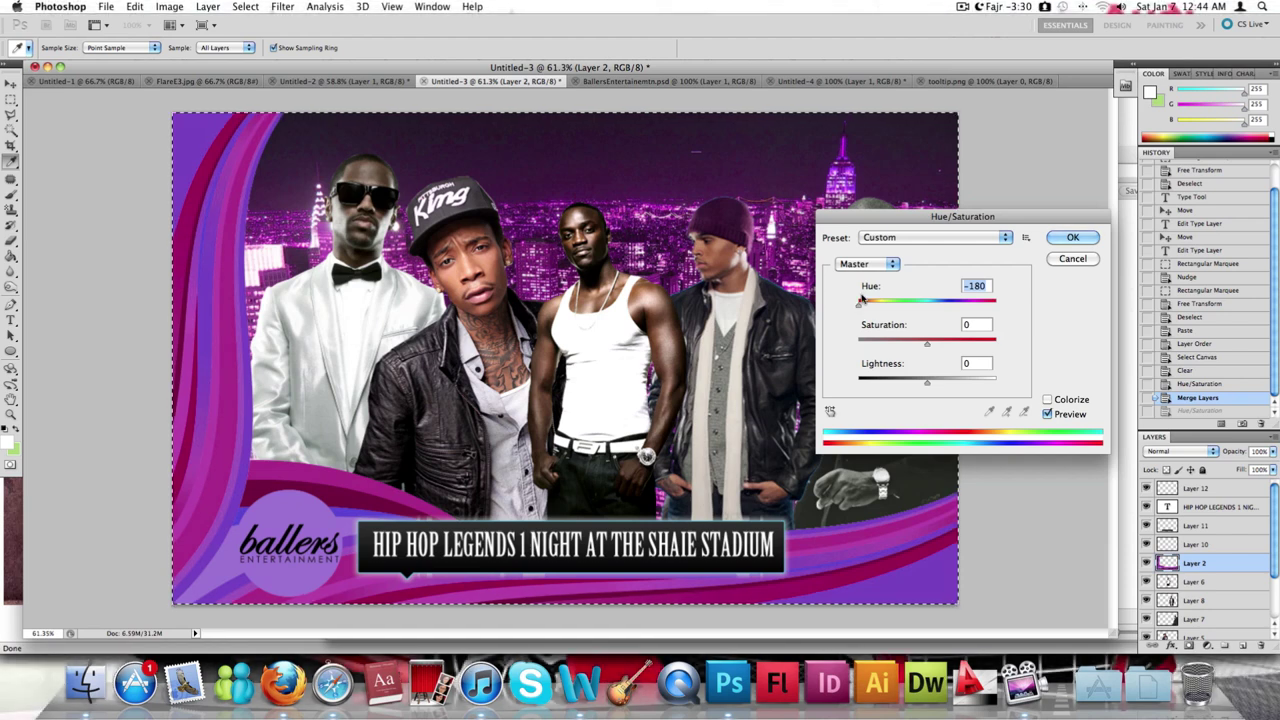
key("Return")
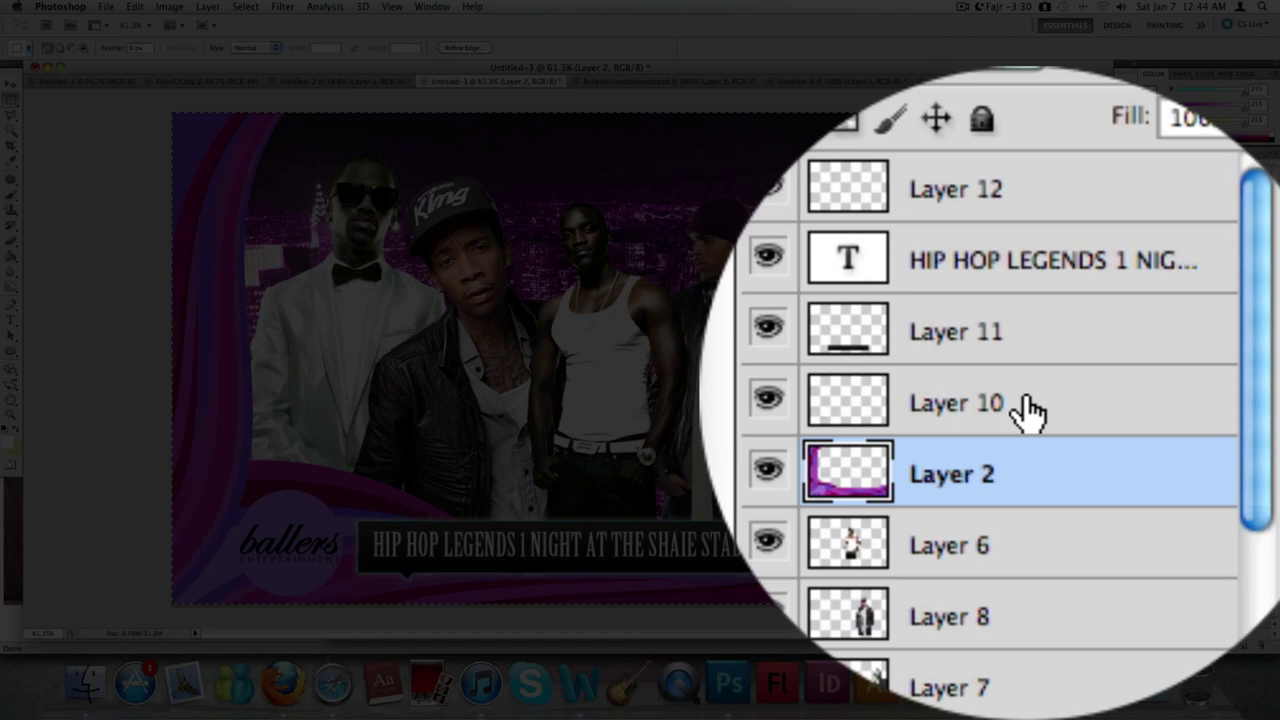
Add Layer 10 to the selection with Layer 2, dismiss the layer menu, then keep only Layer 10 selected
left_click(1035, 412, "shift")
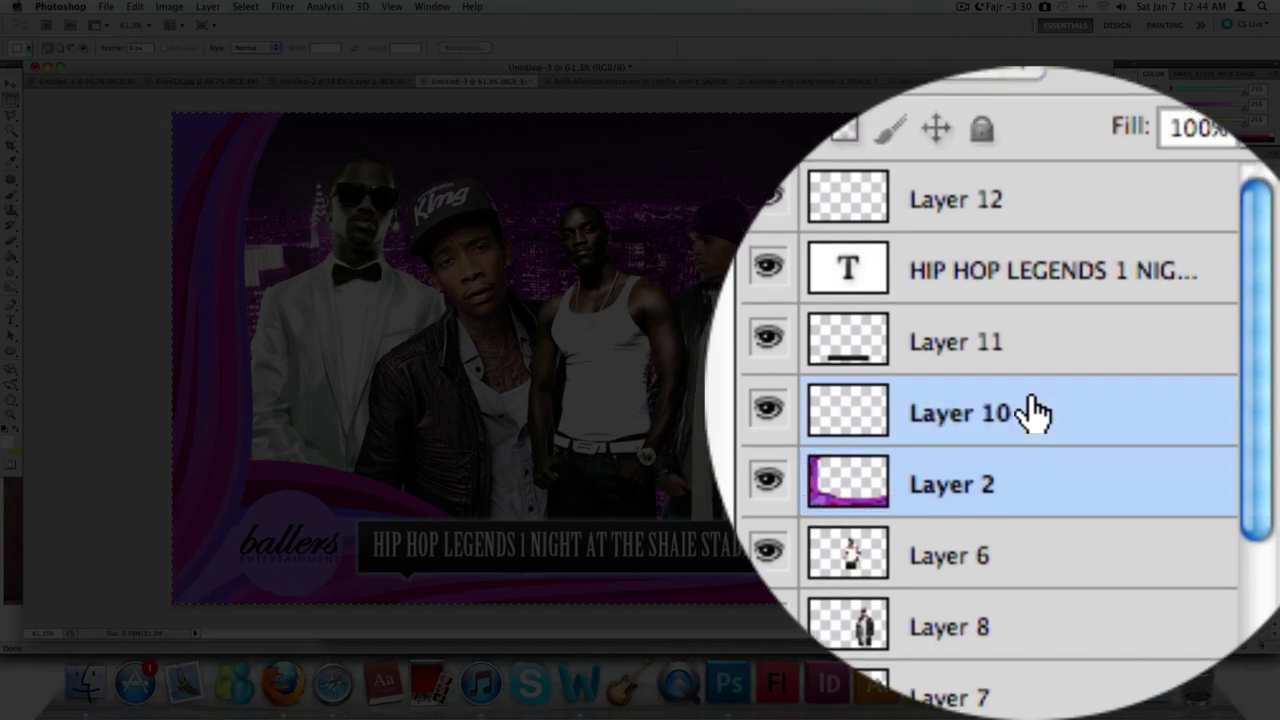
right_click(1035, 412)
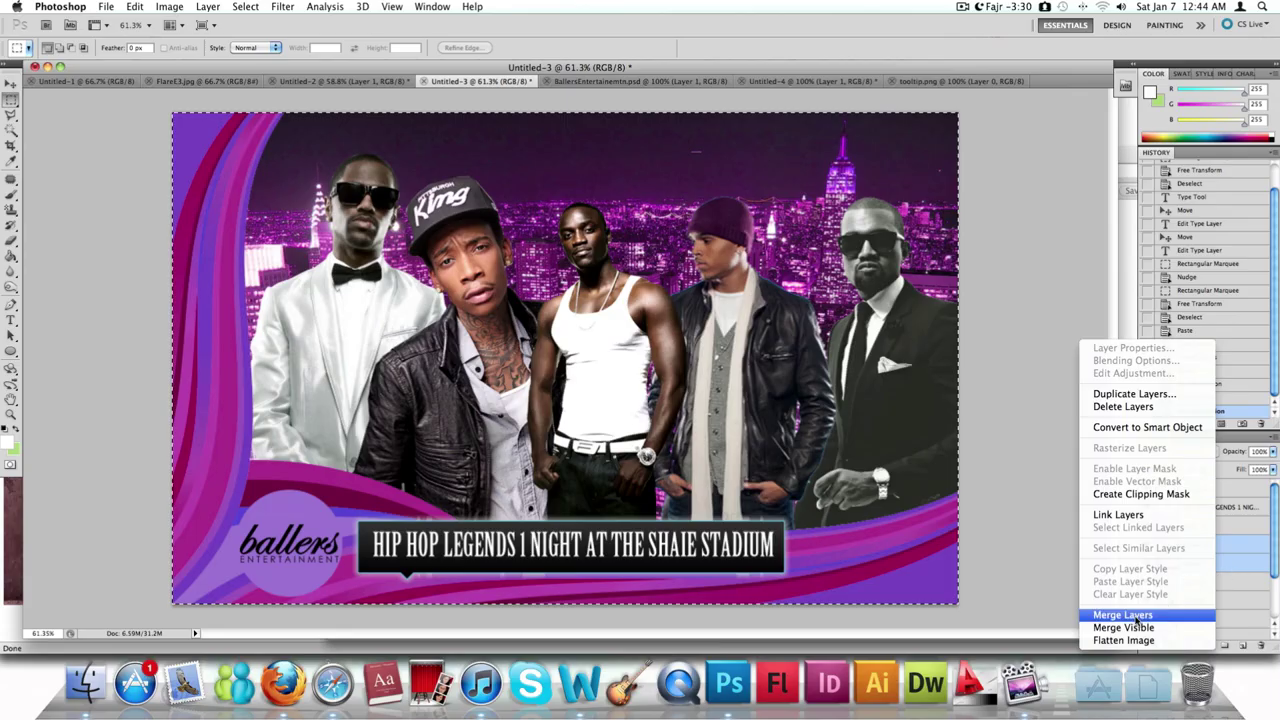
left_click(1243, 570)
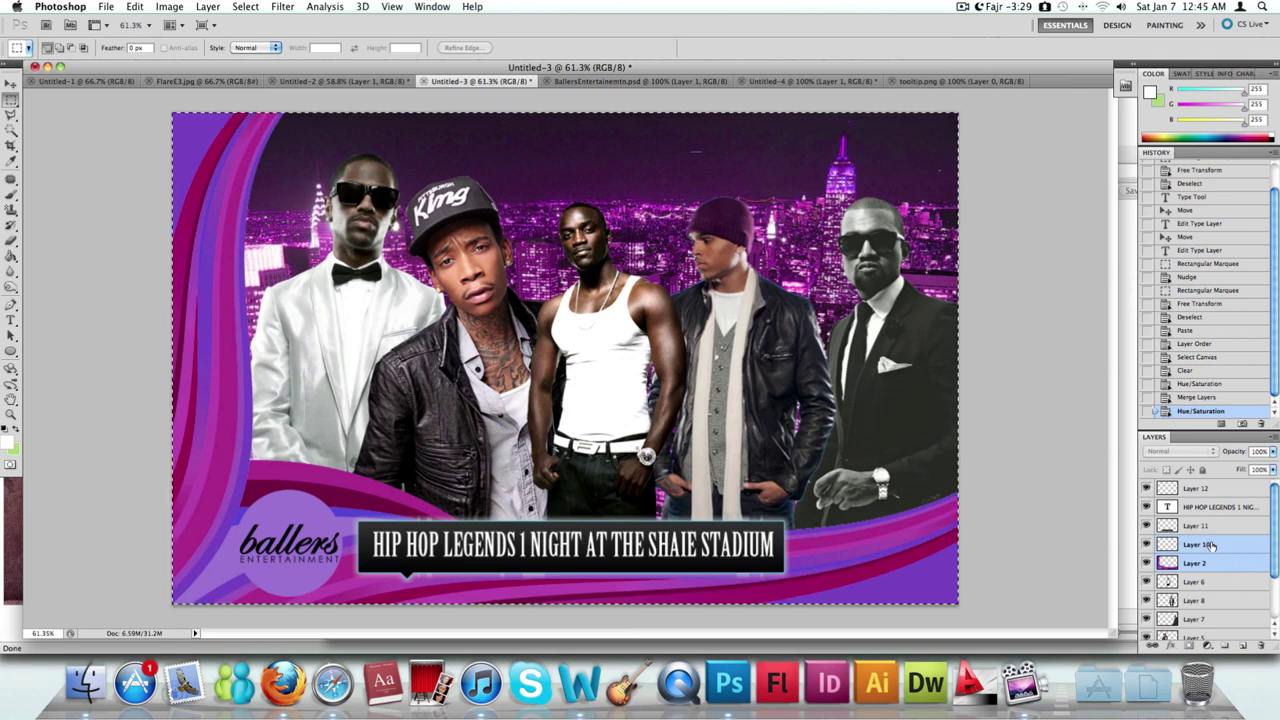
left_click(1205, 543)
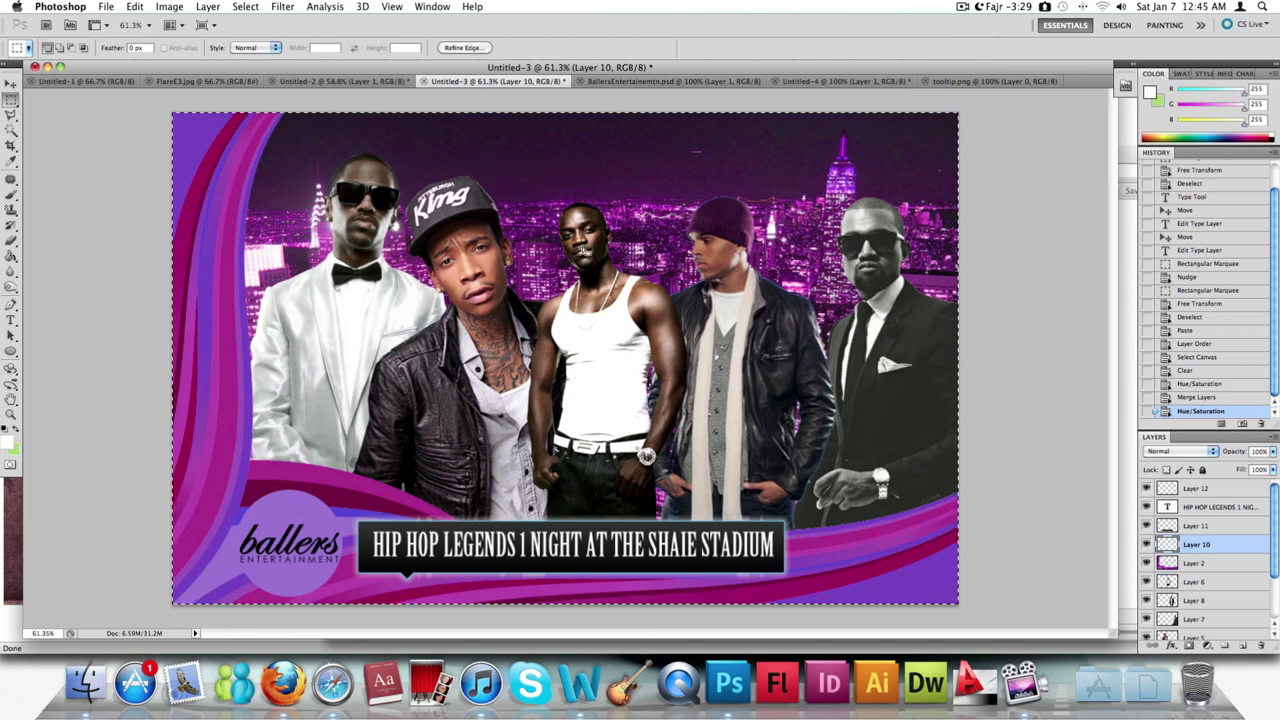
Deselect with Cmd+D, then nudge the ballers logo and undo the move so it stays in place
key("super+d")
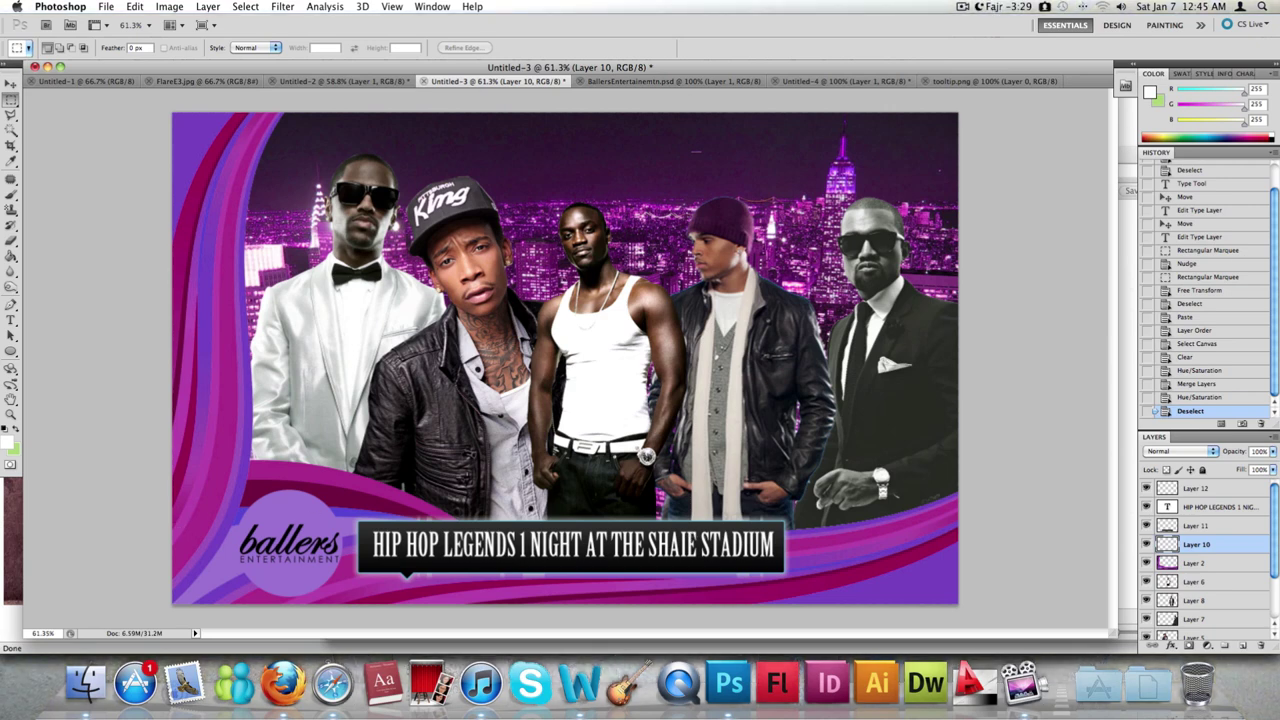
left_click(10, 83)
left_click_drag(292, 499, 287, 484)
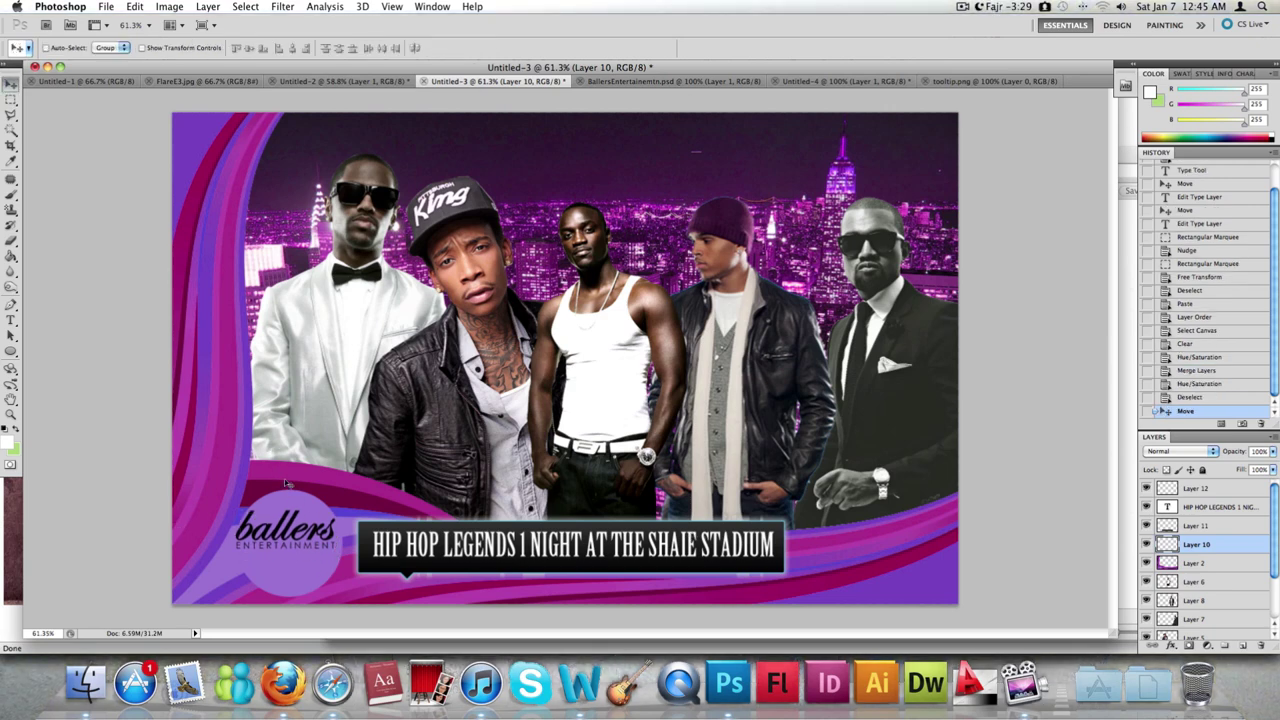
key("super+z")
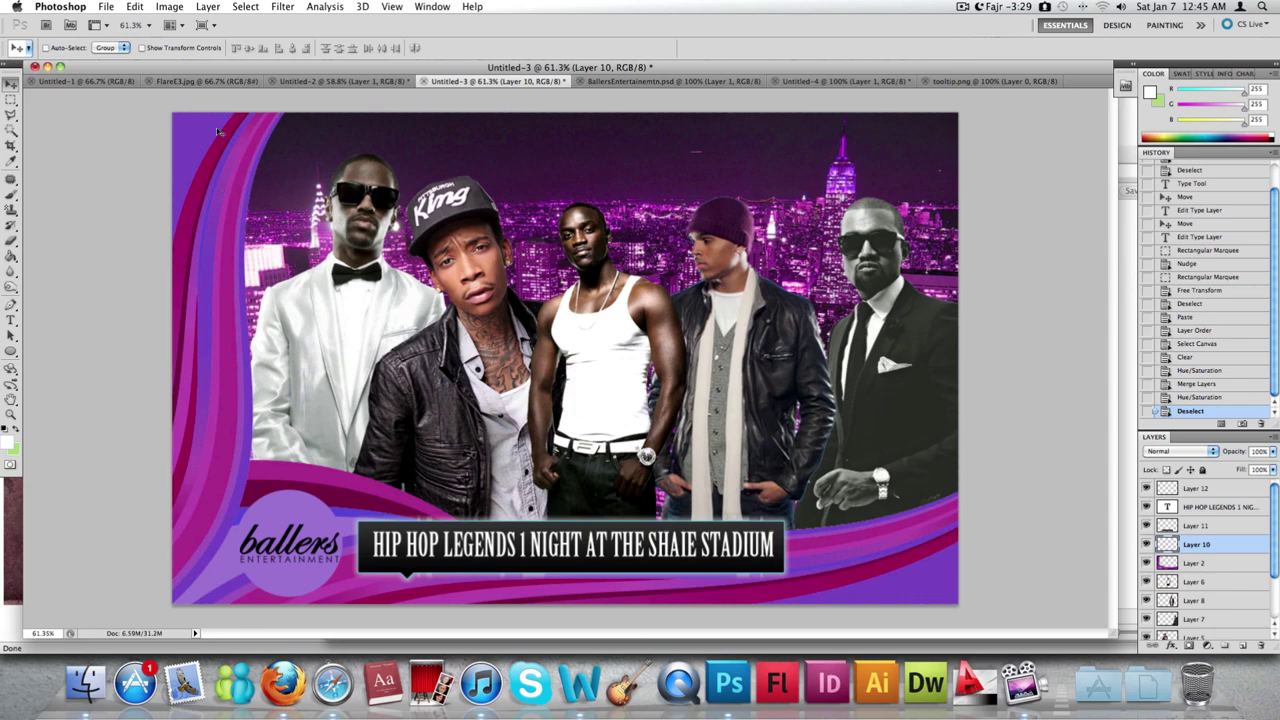
Lighten Layer 10 with an Exposure adjustment: Offset +0.5000 and a raised gamma correction
left_click(175, 6)
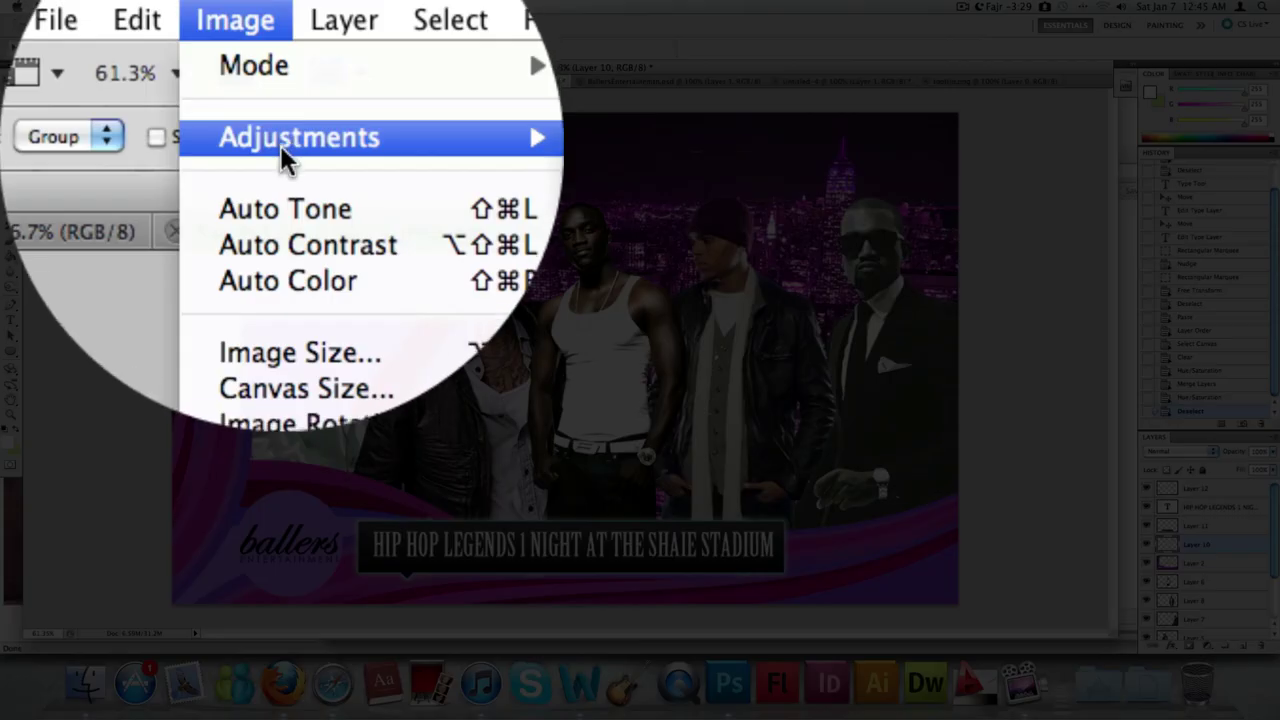
mouse_move(186, 48)
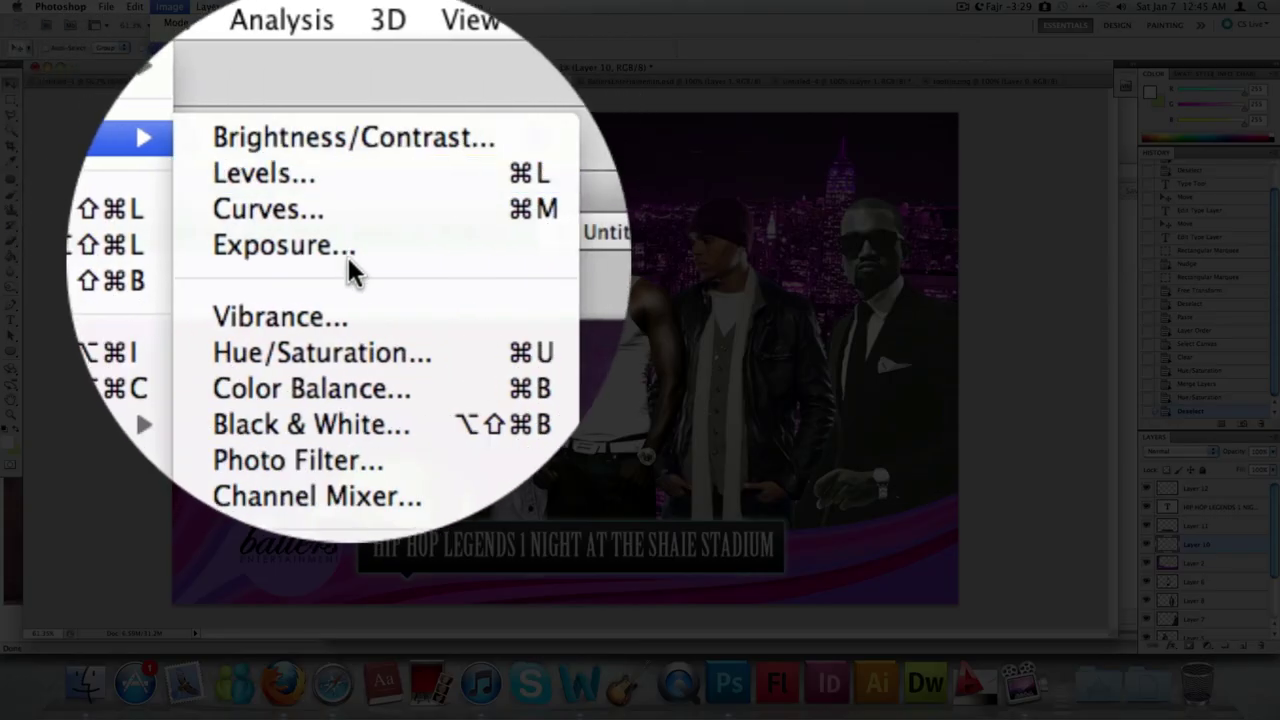
left_click(318, 245)
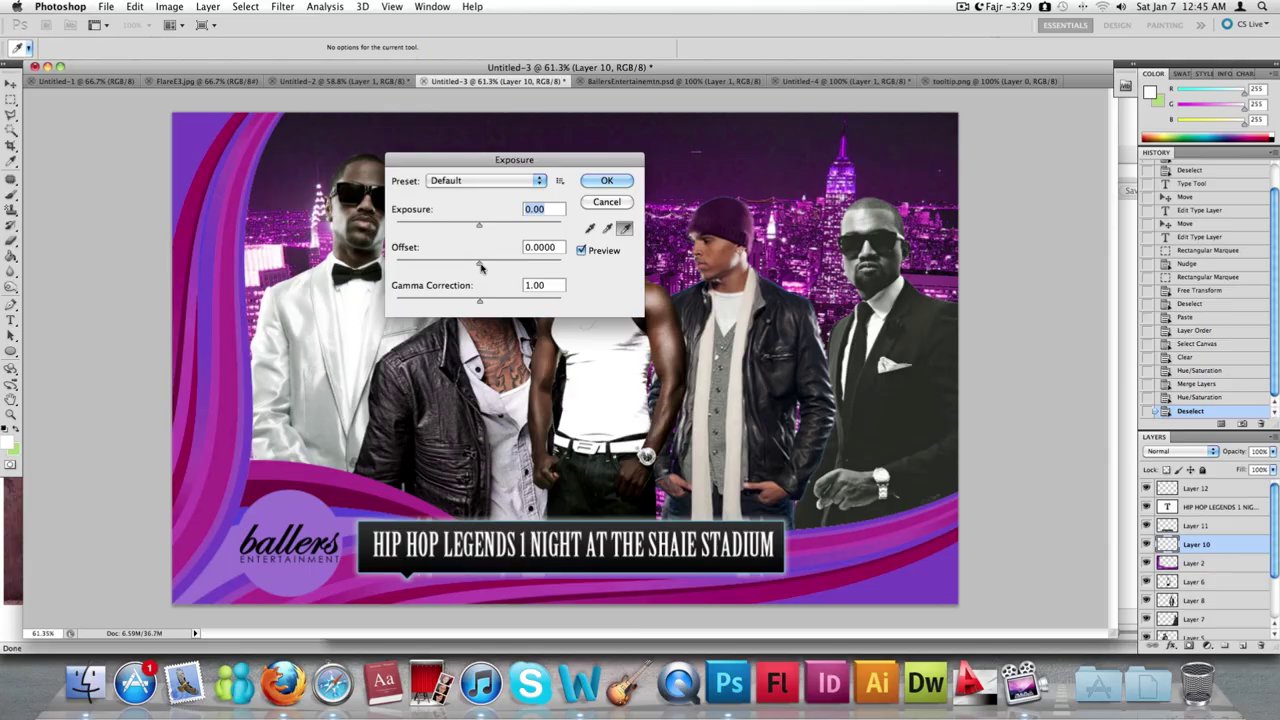
left_click_drag(479, 262, 611, 272)
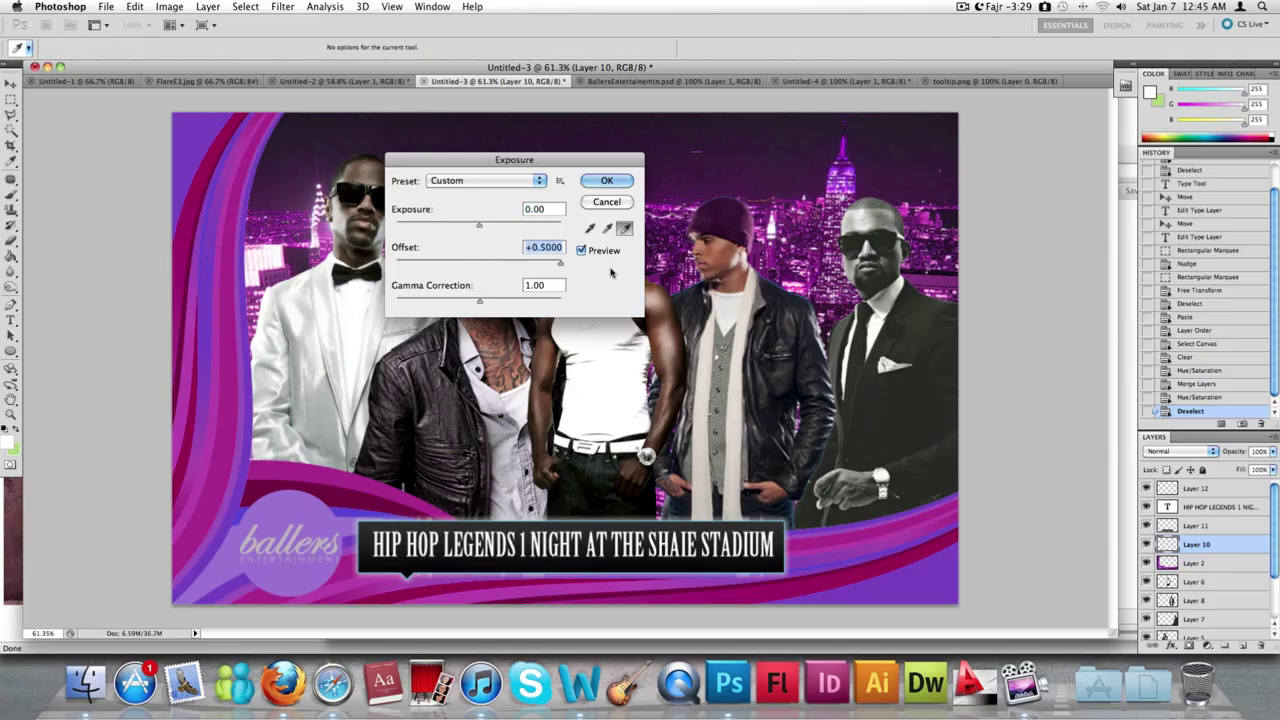
left_click_drag(479, 300, 483, 304)
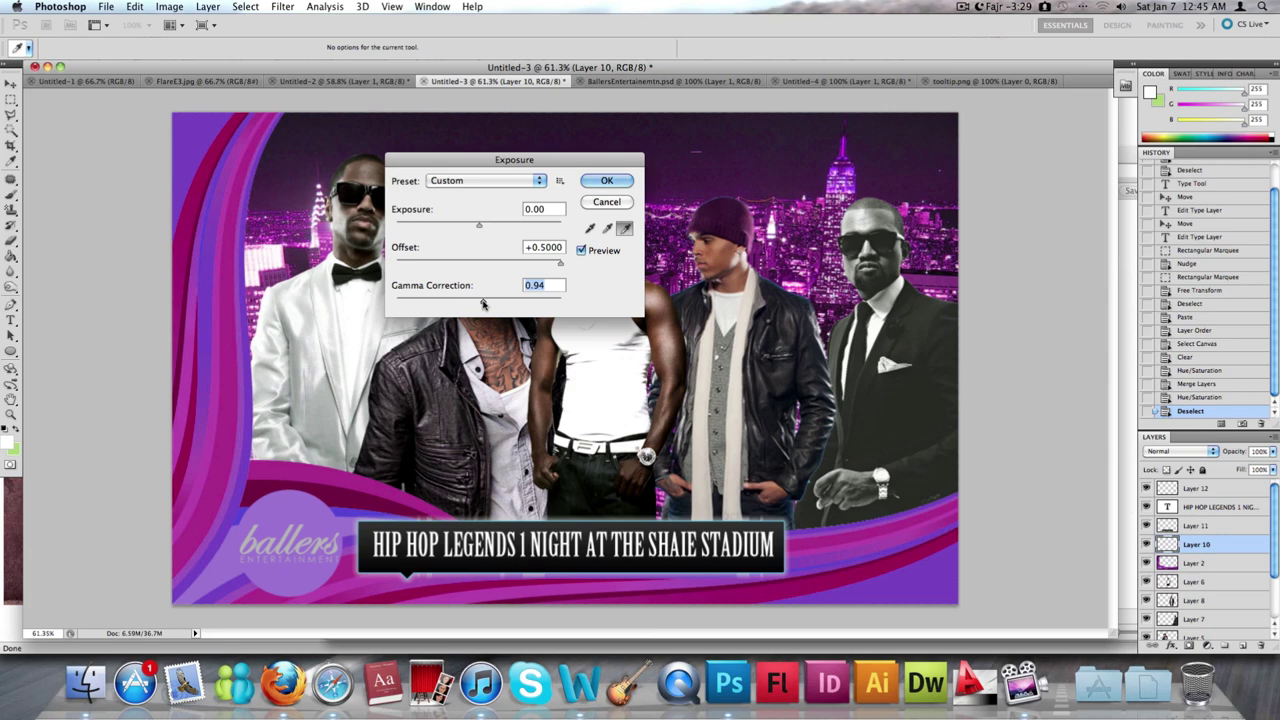
left_click_drag(482, 304, 390, 302)
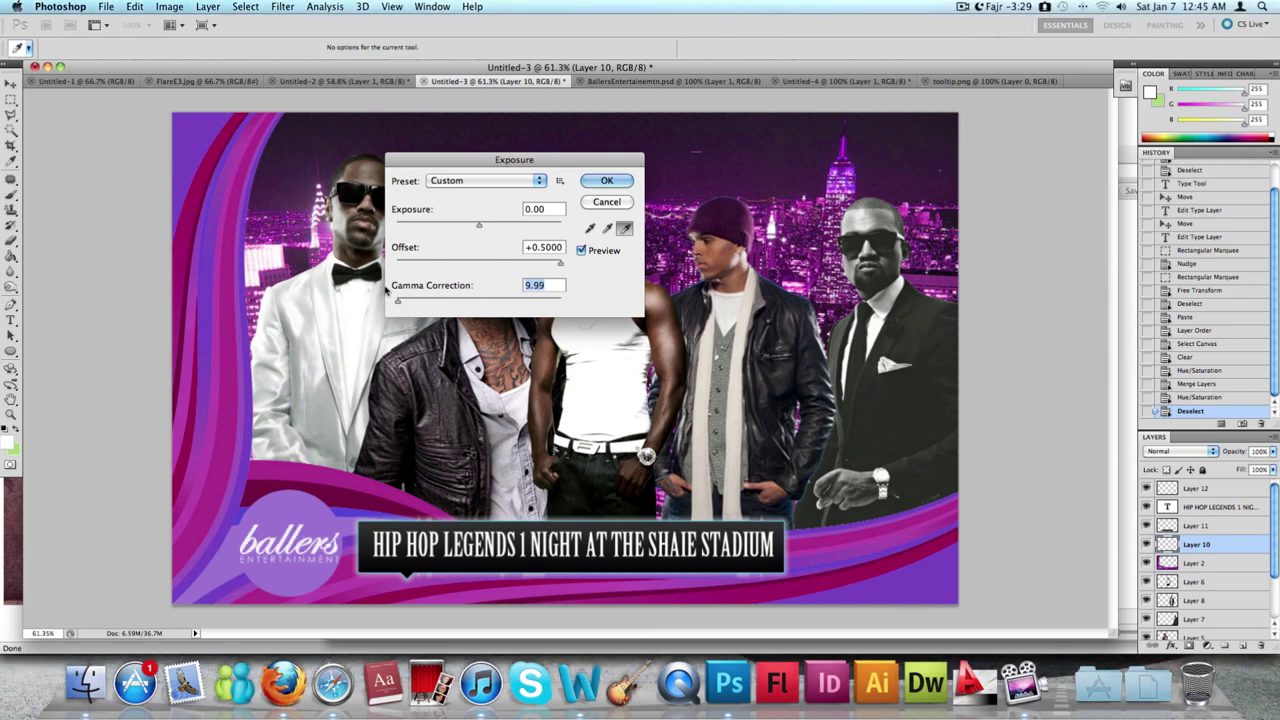
key("Return")
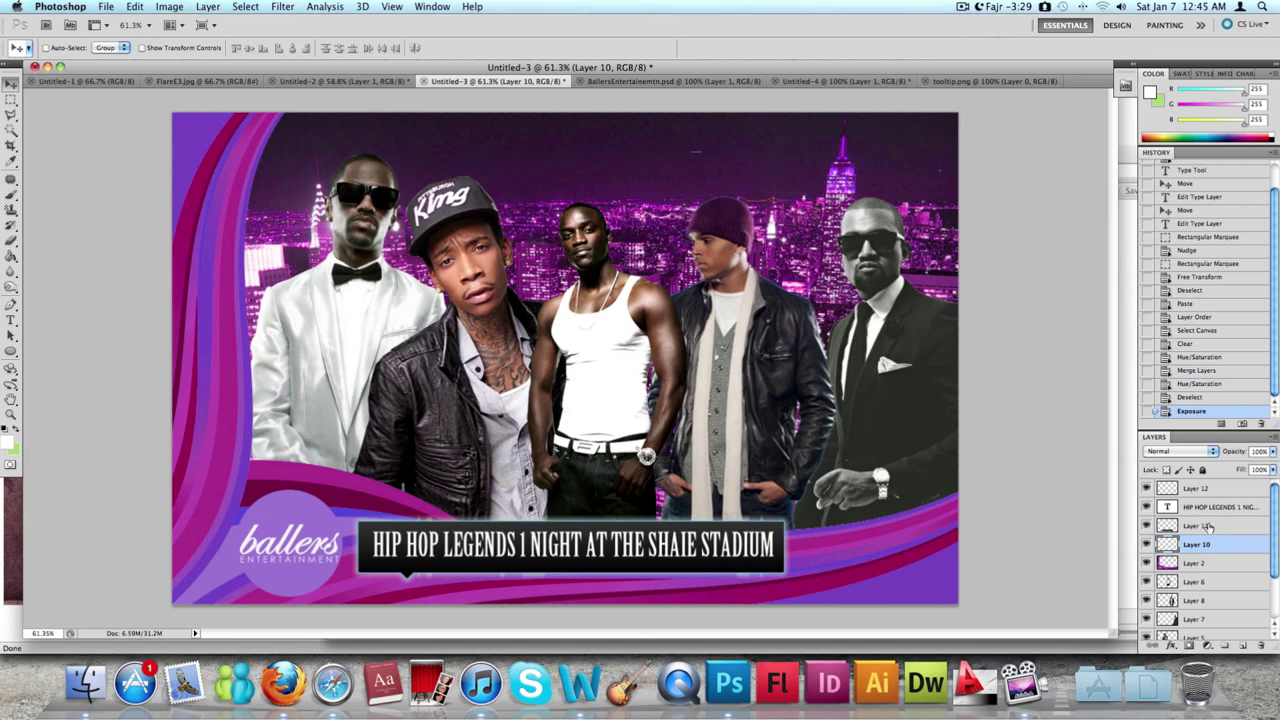
left_click(1208, 490)
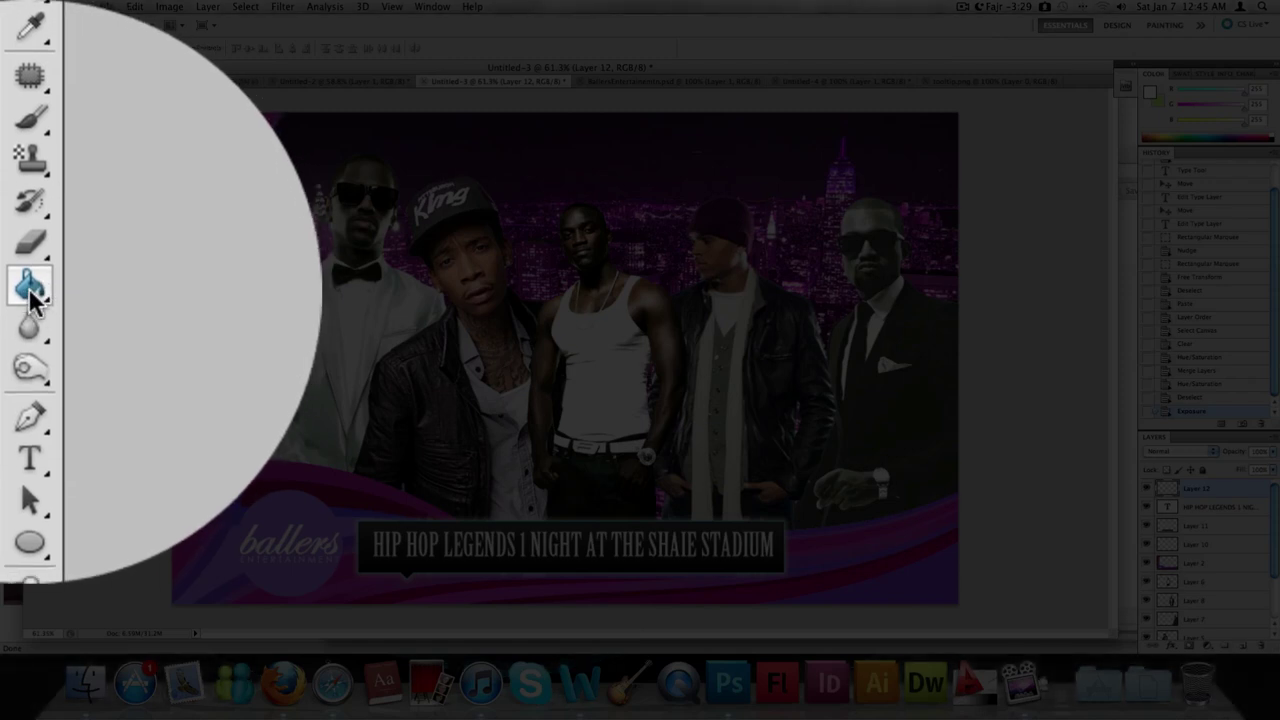
Switch to the Gradient Tool and set the gradient's left colour stop to magenta cb0a6e
left_click(36, 300)
left_click_drag(33, 296, 88, 287)
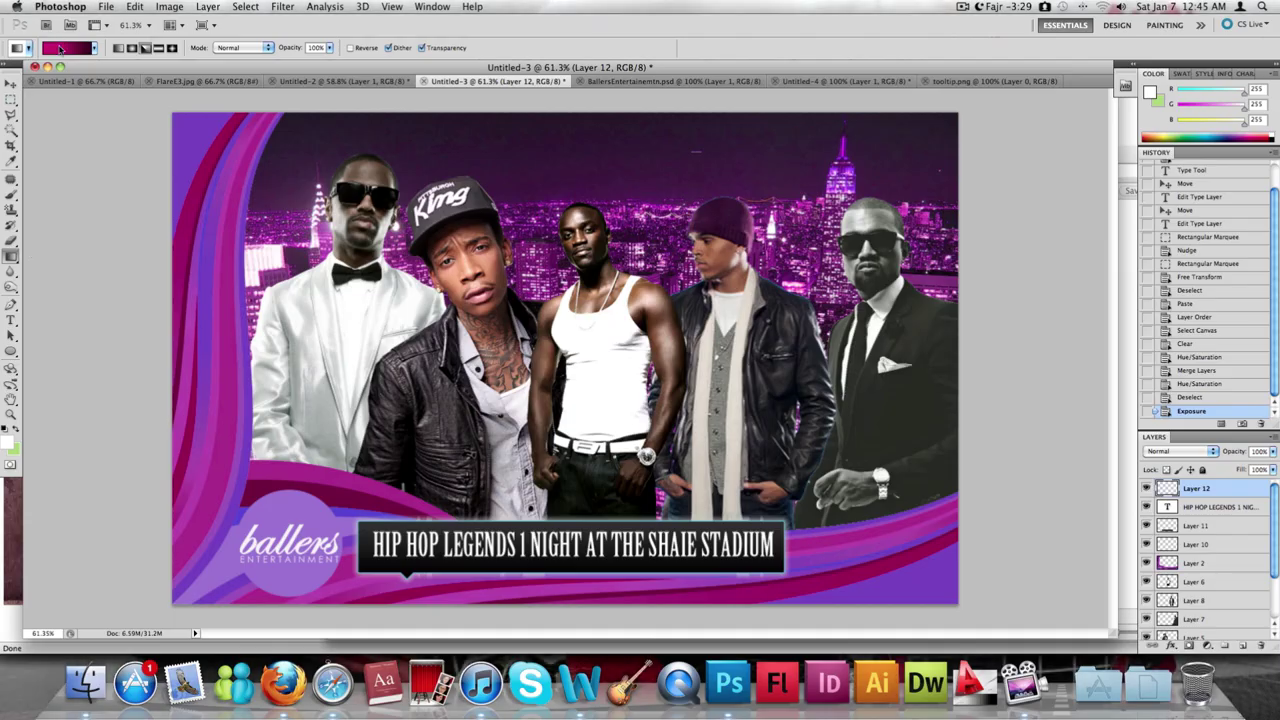
left_click(60, 48)
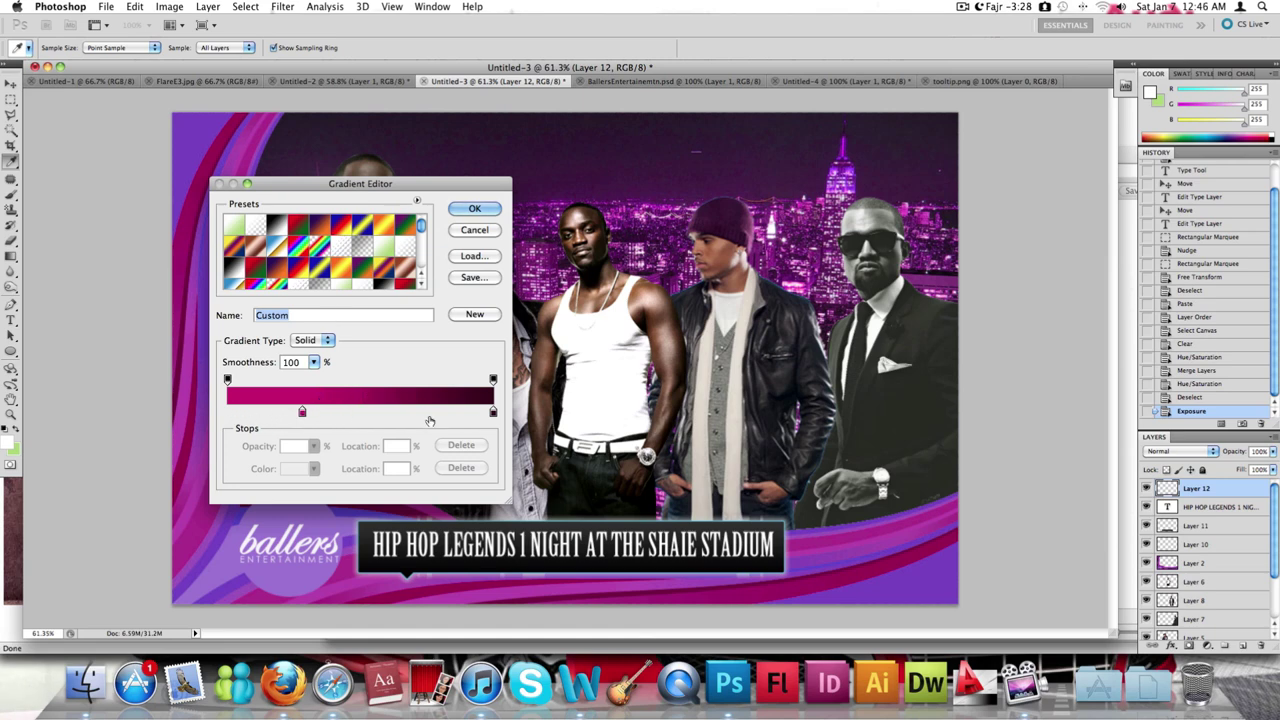
left_click(302, 411)
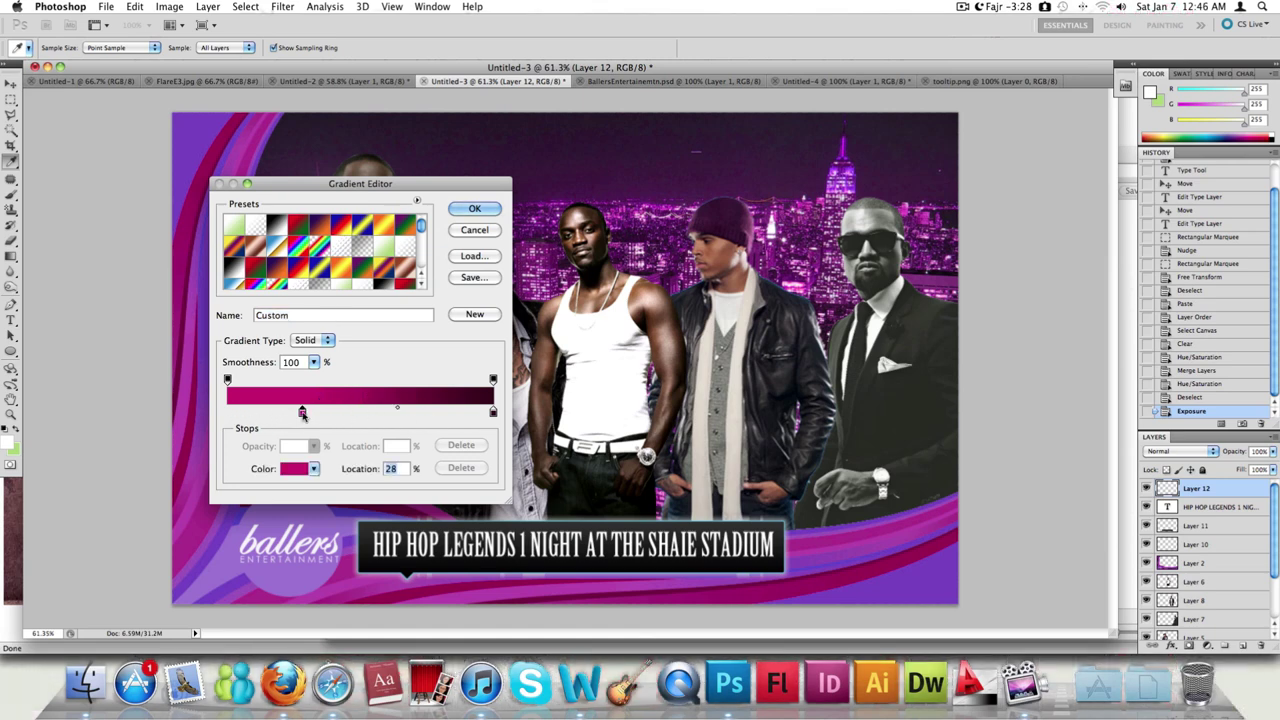
double_click(302, 411)
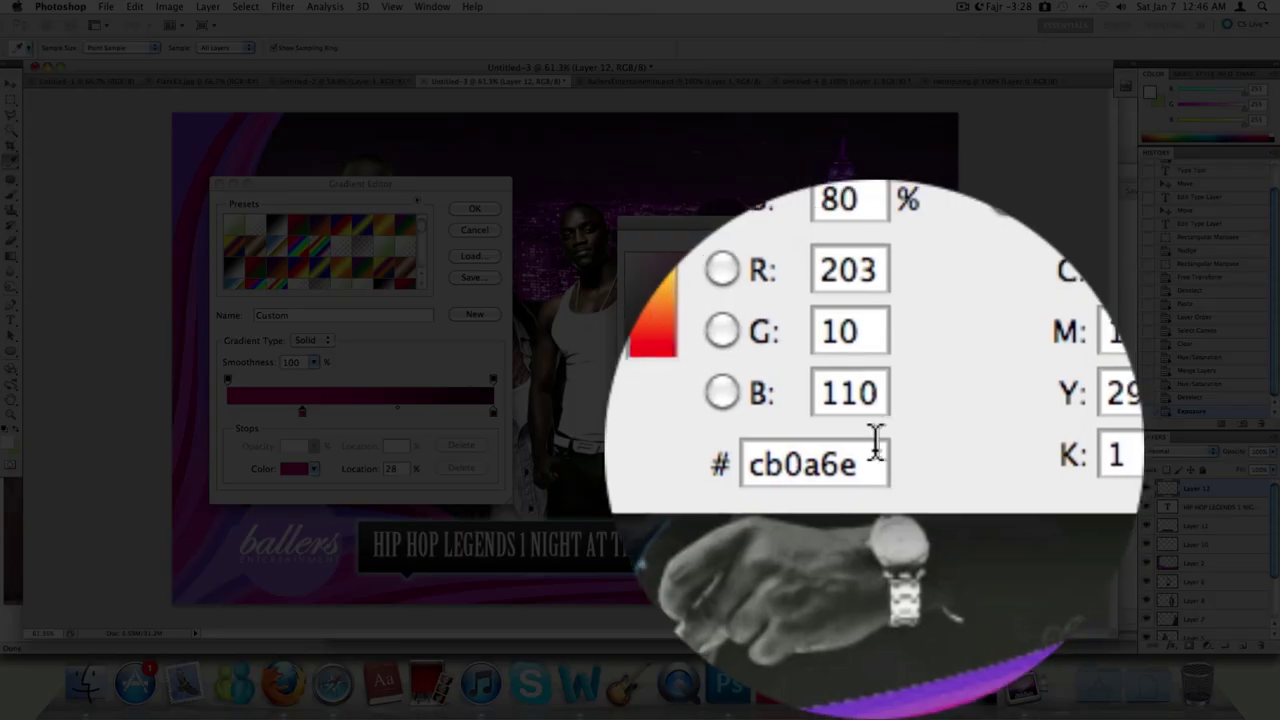
left_click_drag(871, 454, 837, 454)
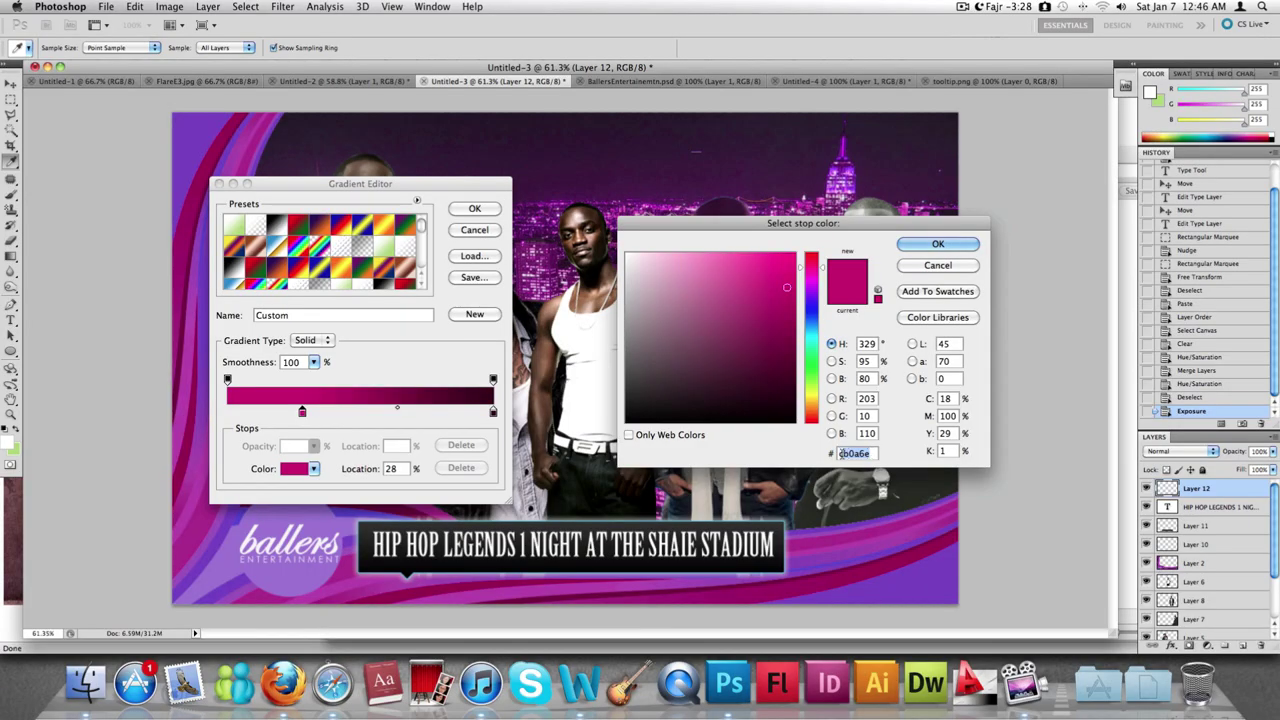
key("Return")
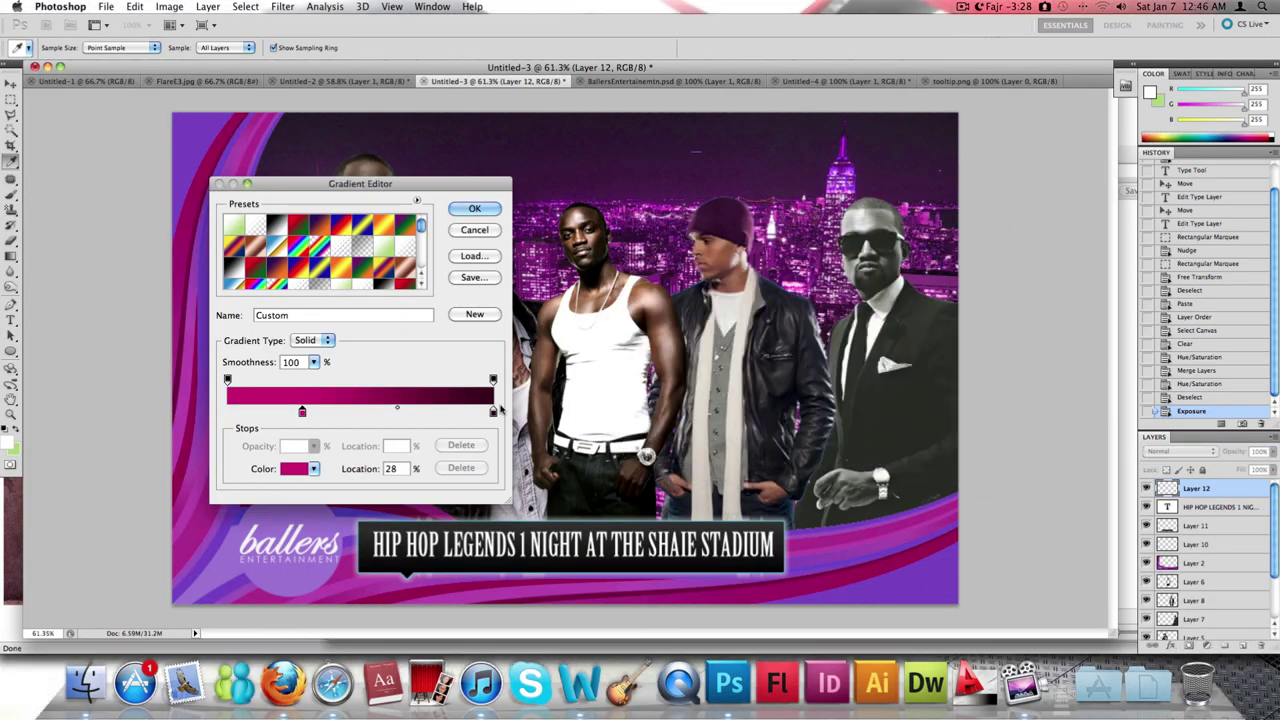
Set the right colour stop to dark purple 34021a and confirm the gradient
double_click(493, 411)
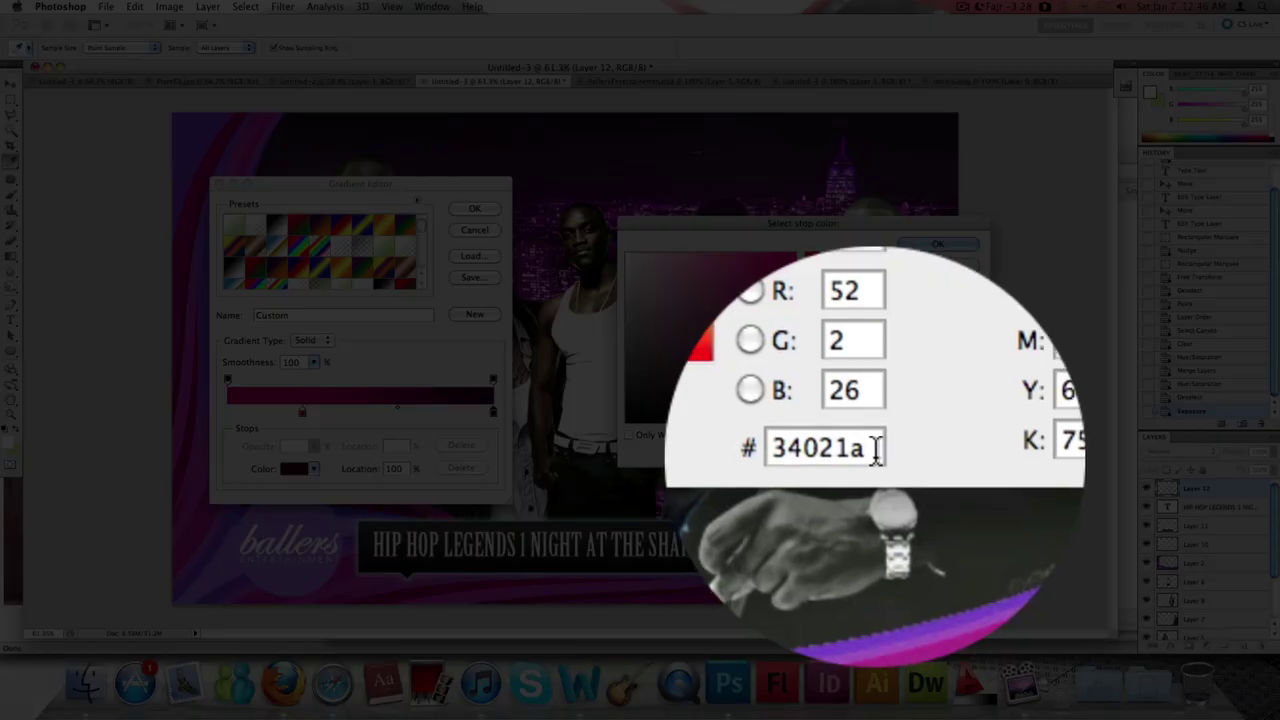
double_click(842, 453)
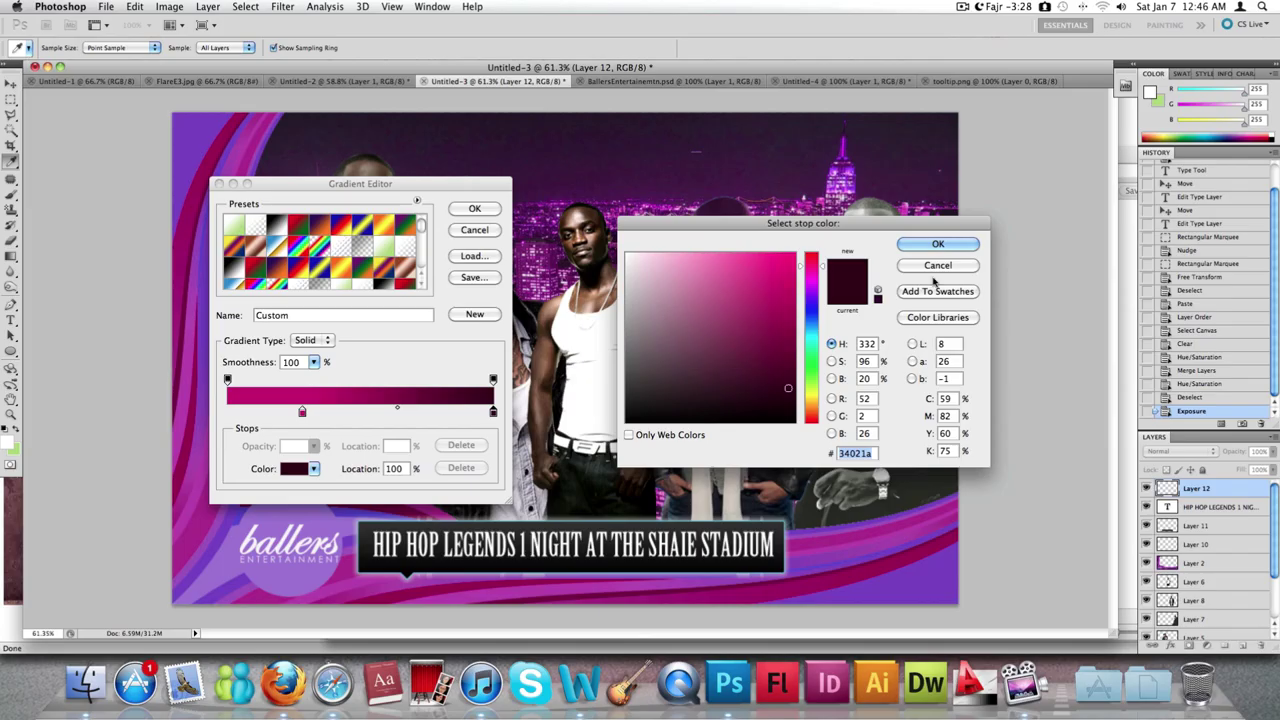
left_click(938, 244)
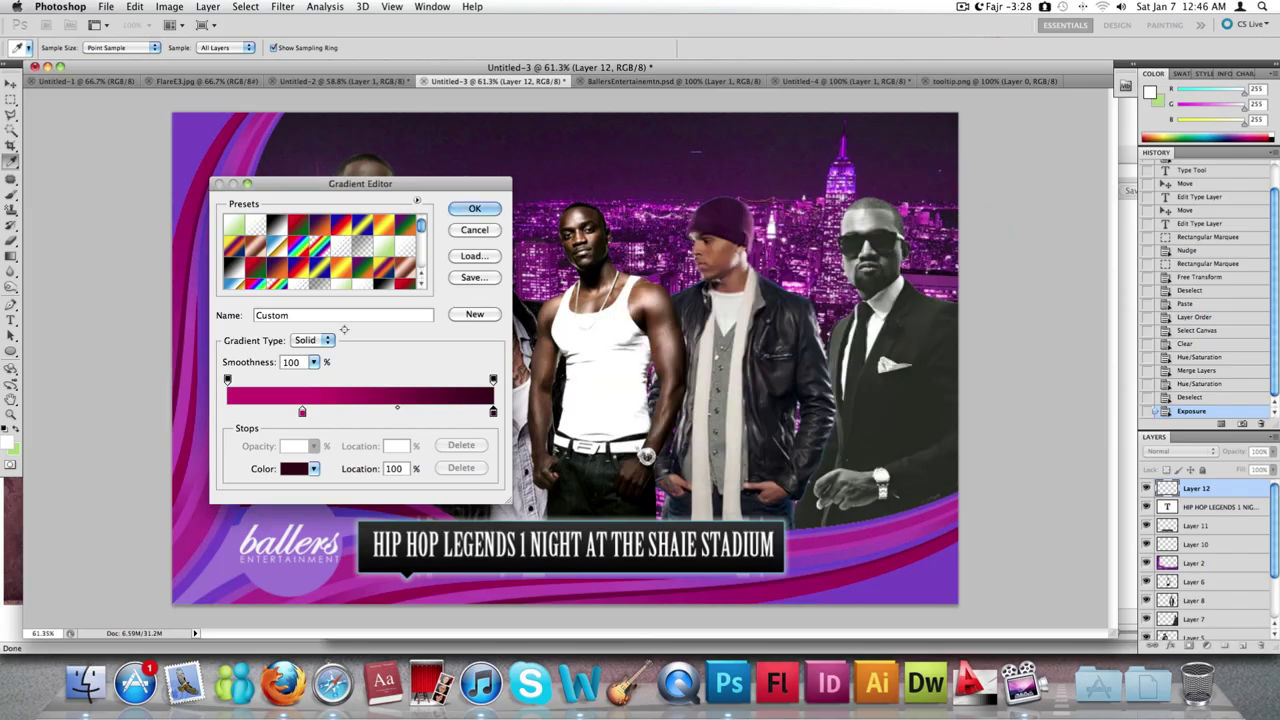
left_click(476, 209)
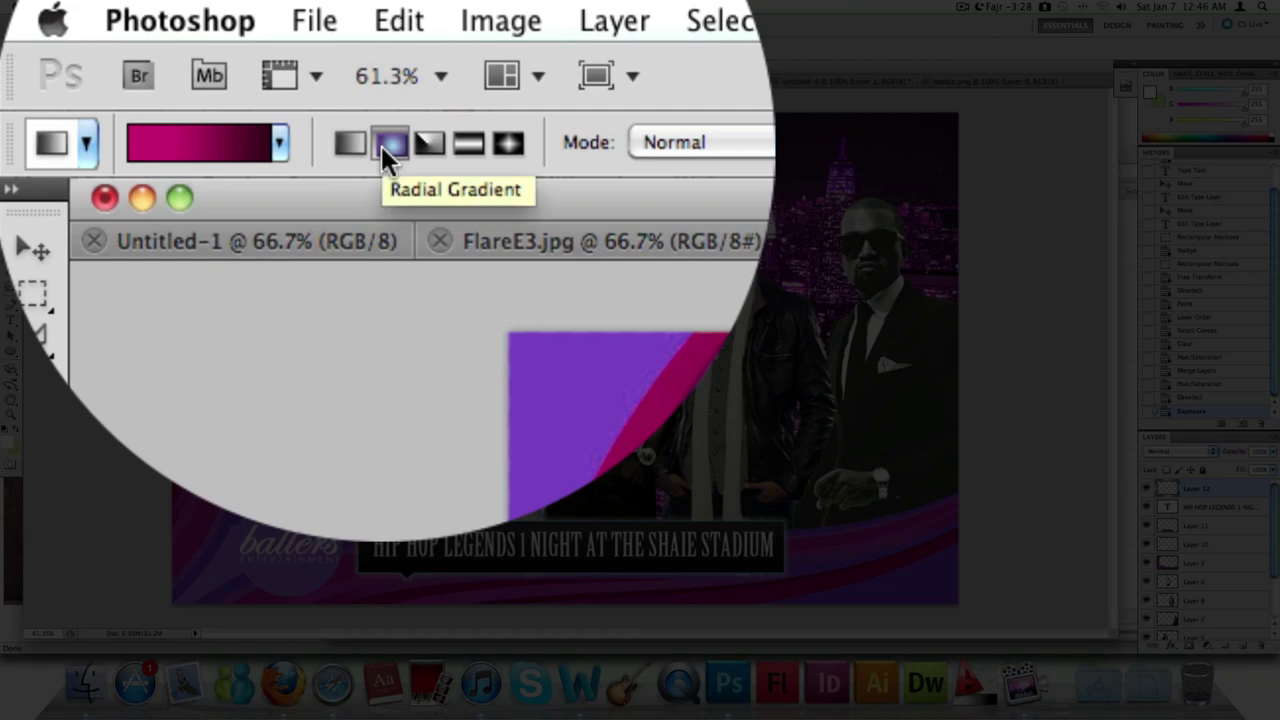
Draw a radial gradient on Layer 12 from the top centre of the canvas downward
left_click(120, 51)
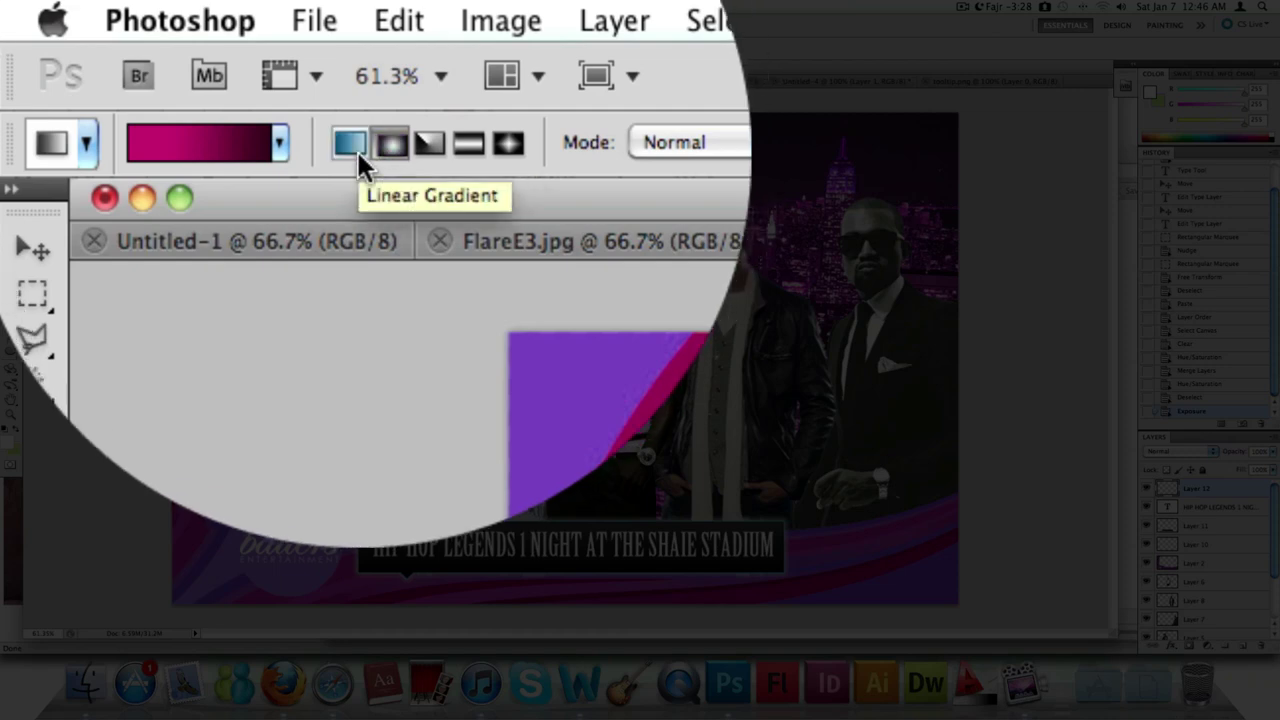
left_click(130, 50)
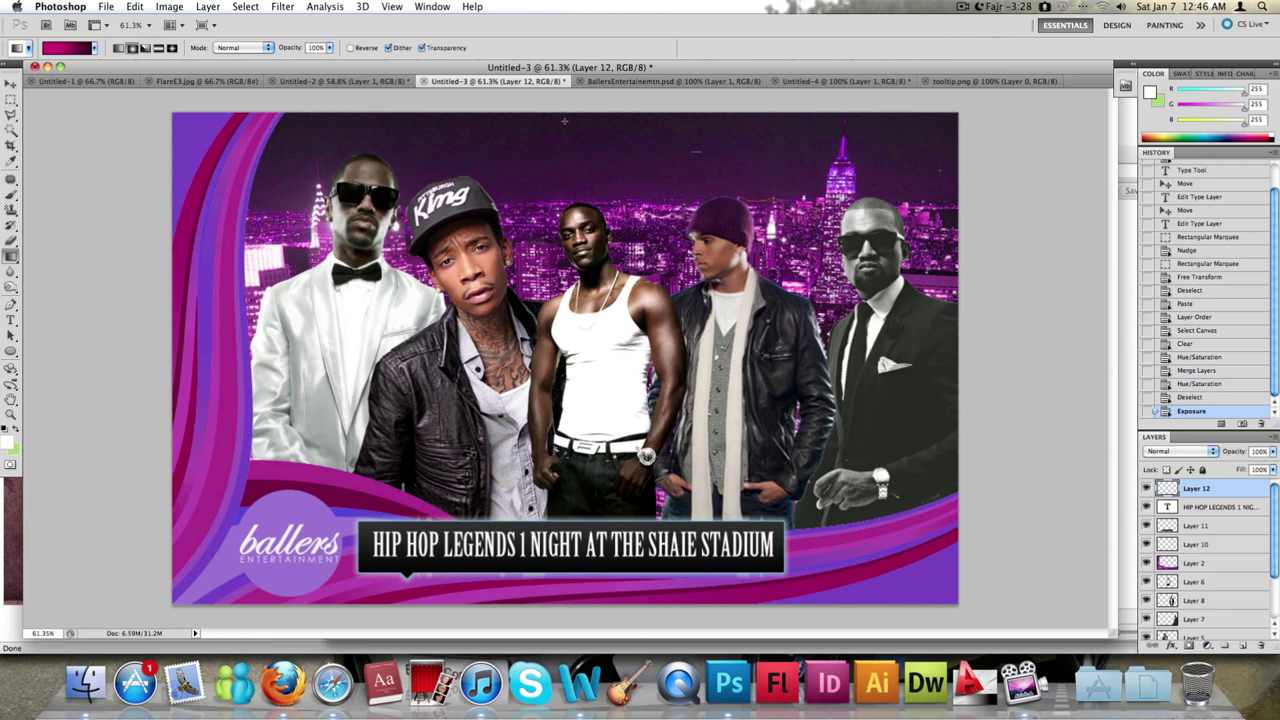
left_click_drag(564, 124, 569, 511)
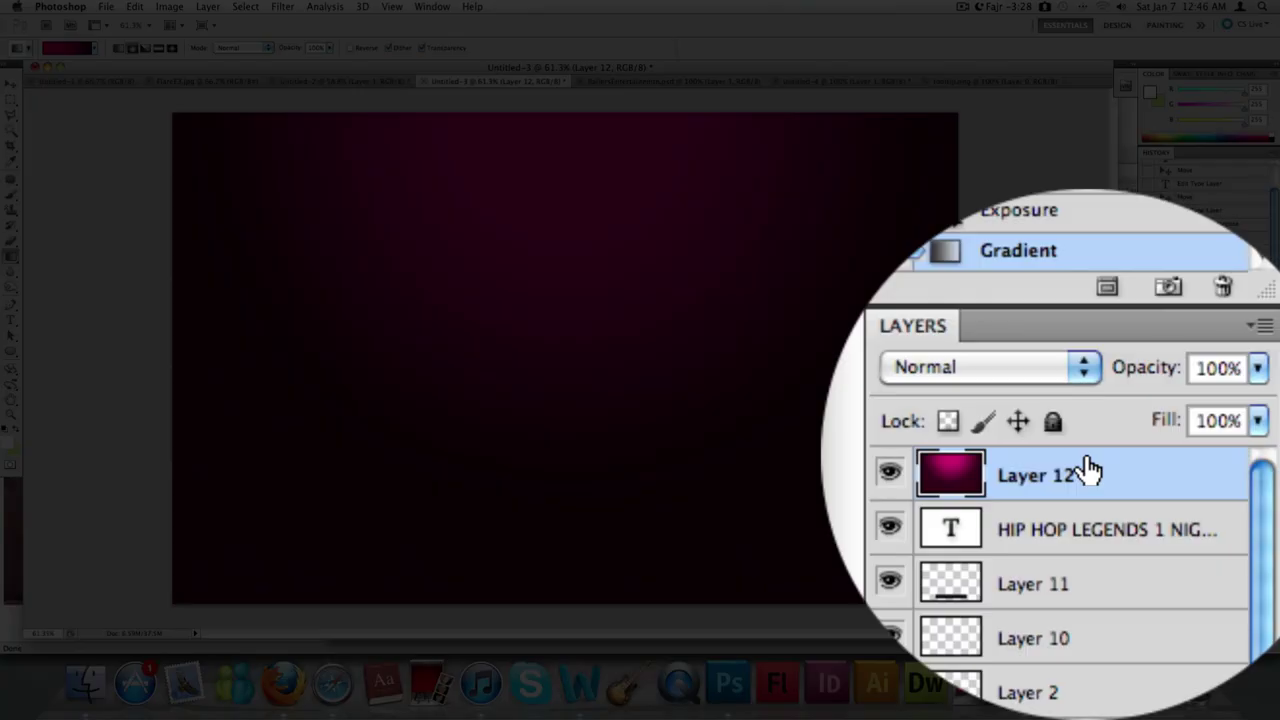
Set Layer 12's blend mode to Multiply in its Layer Style blending options
right_click(1090, 472)
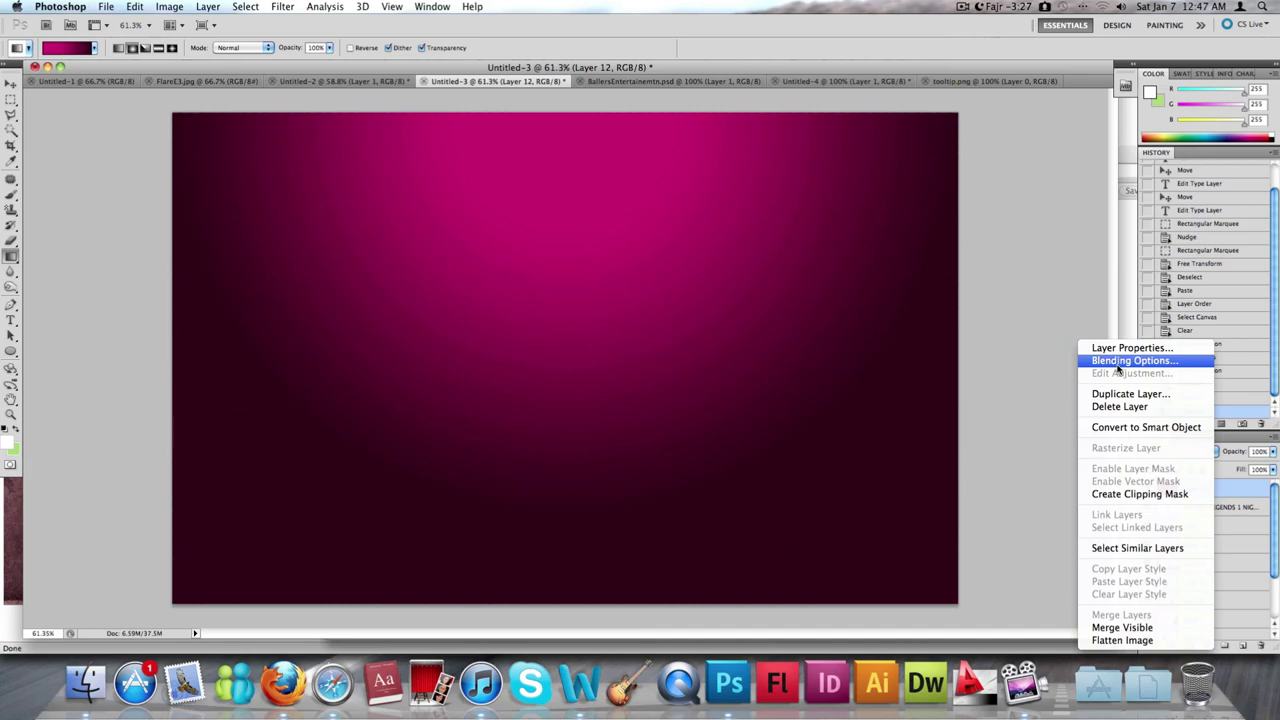
left_click(1117, 362)
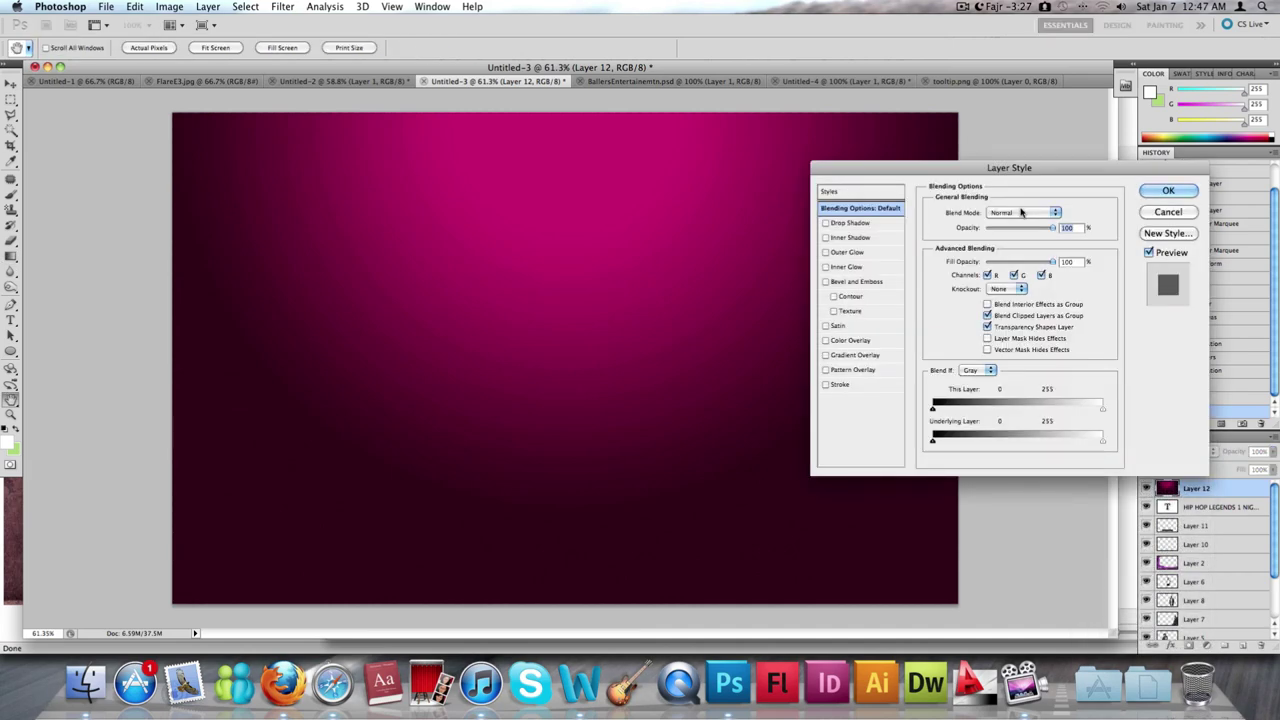
left_click(1020, 213)
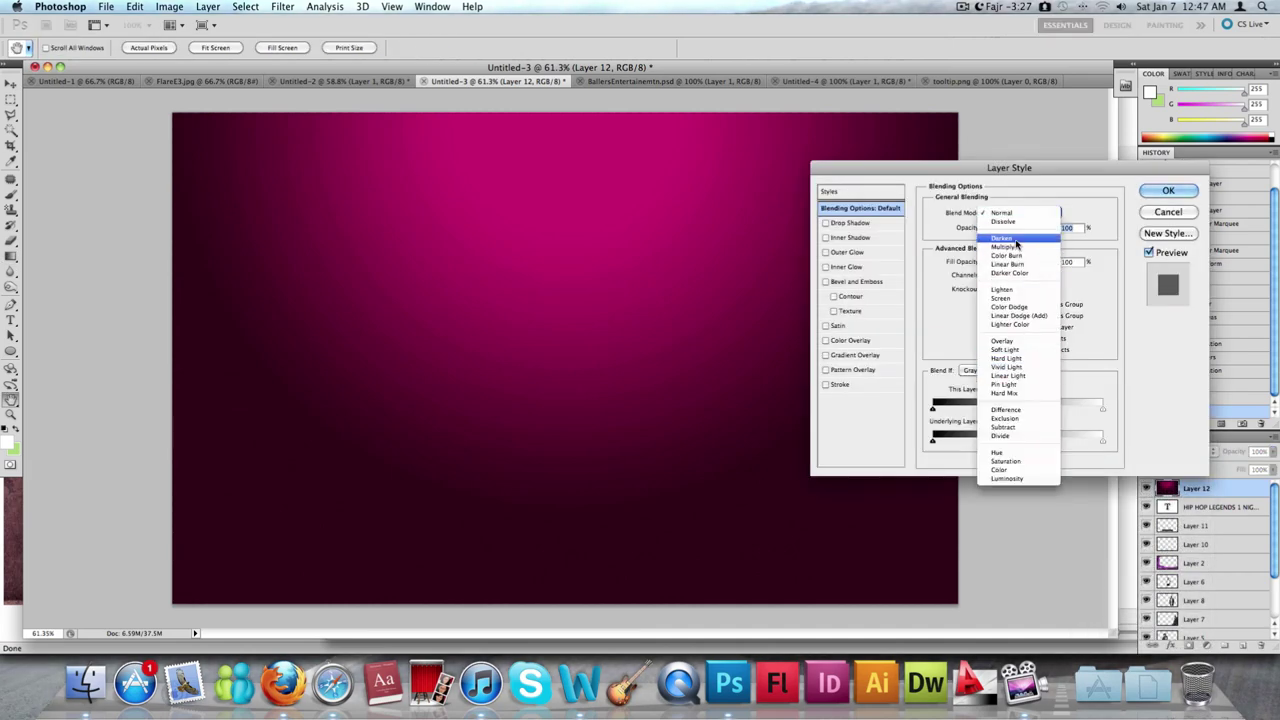
left_click(1016, 248)
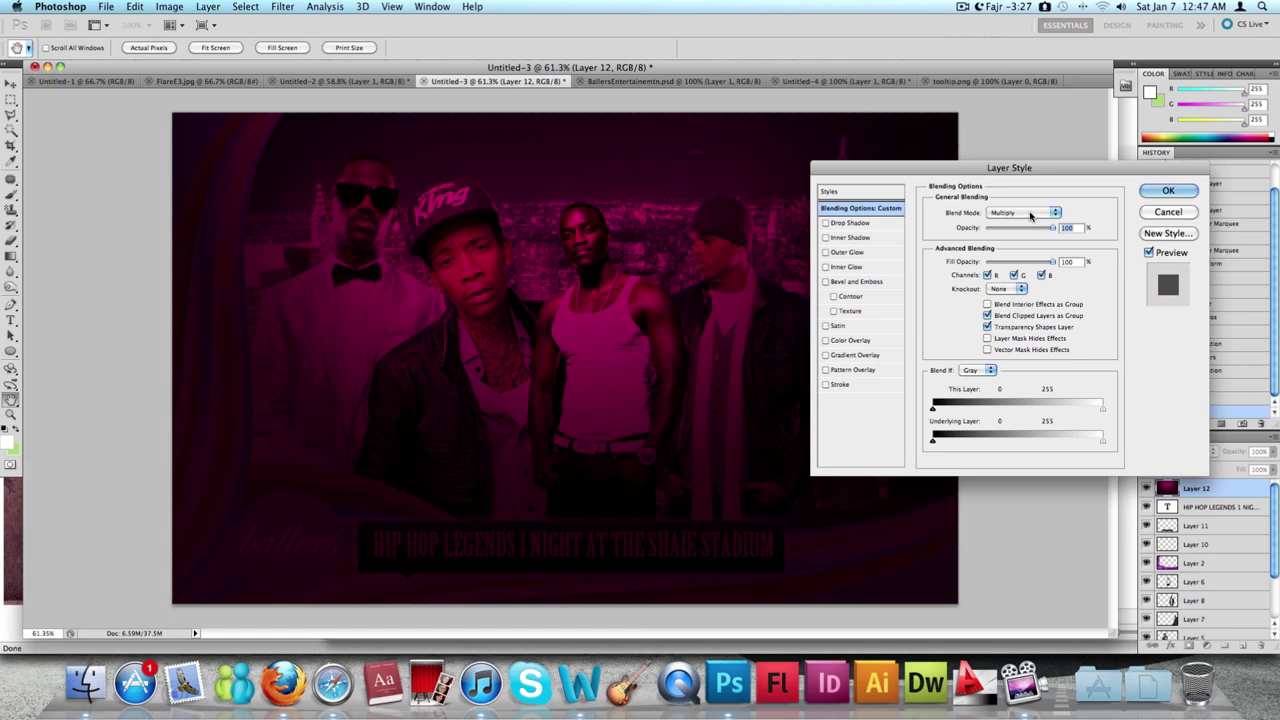
left_click_drag(1017, 169, 1218, 175)
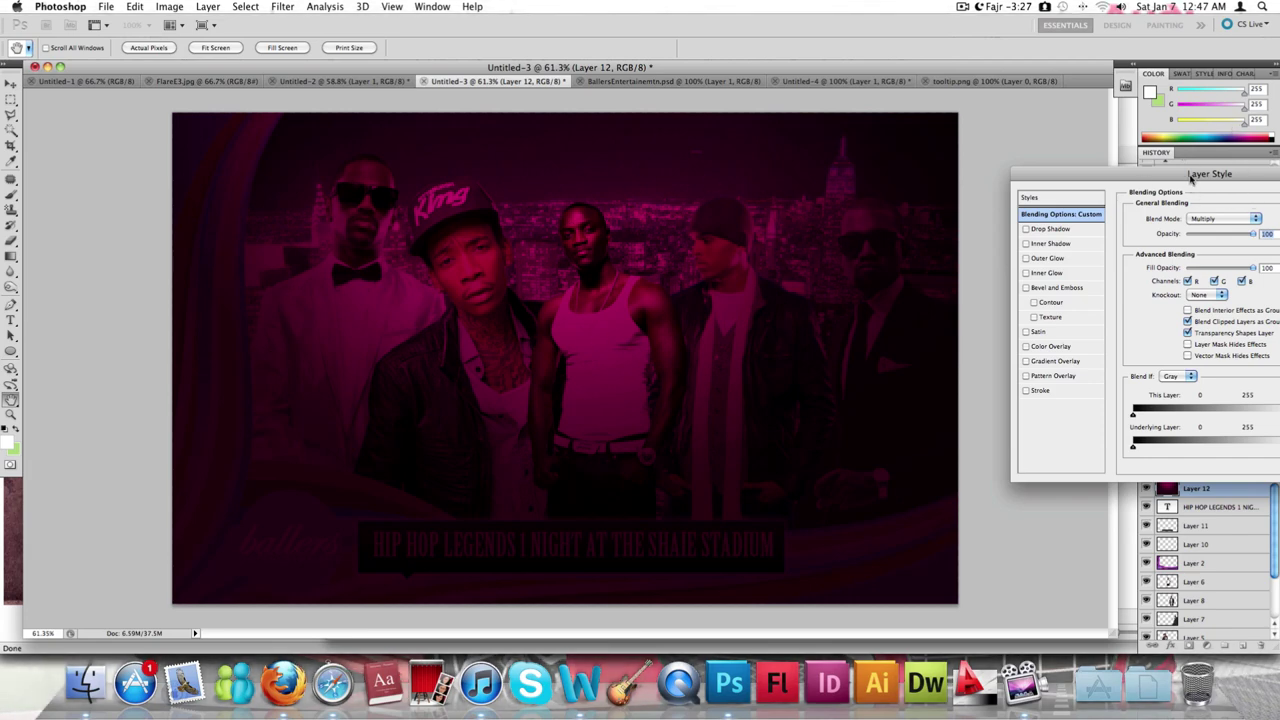
left_click_drag(1185, 177, 1030, 251)
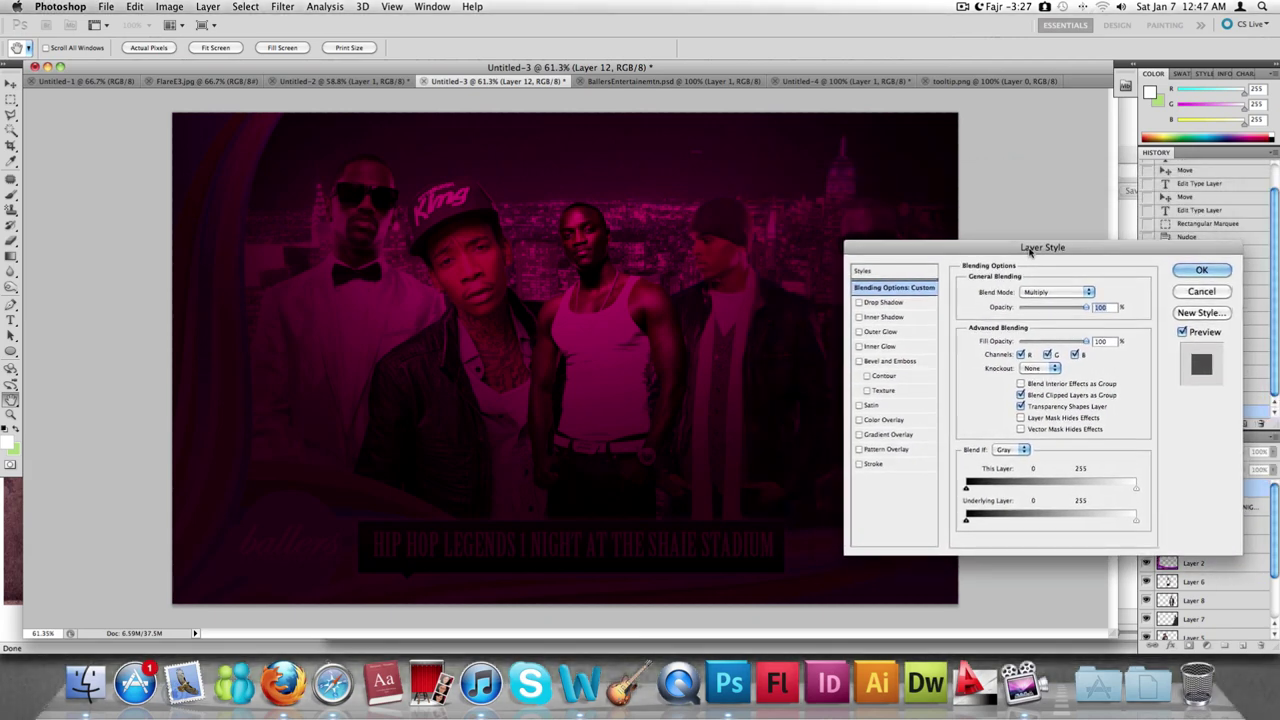
left_click_drag(1030, 251, 1160, 192)
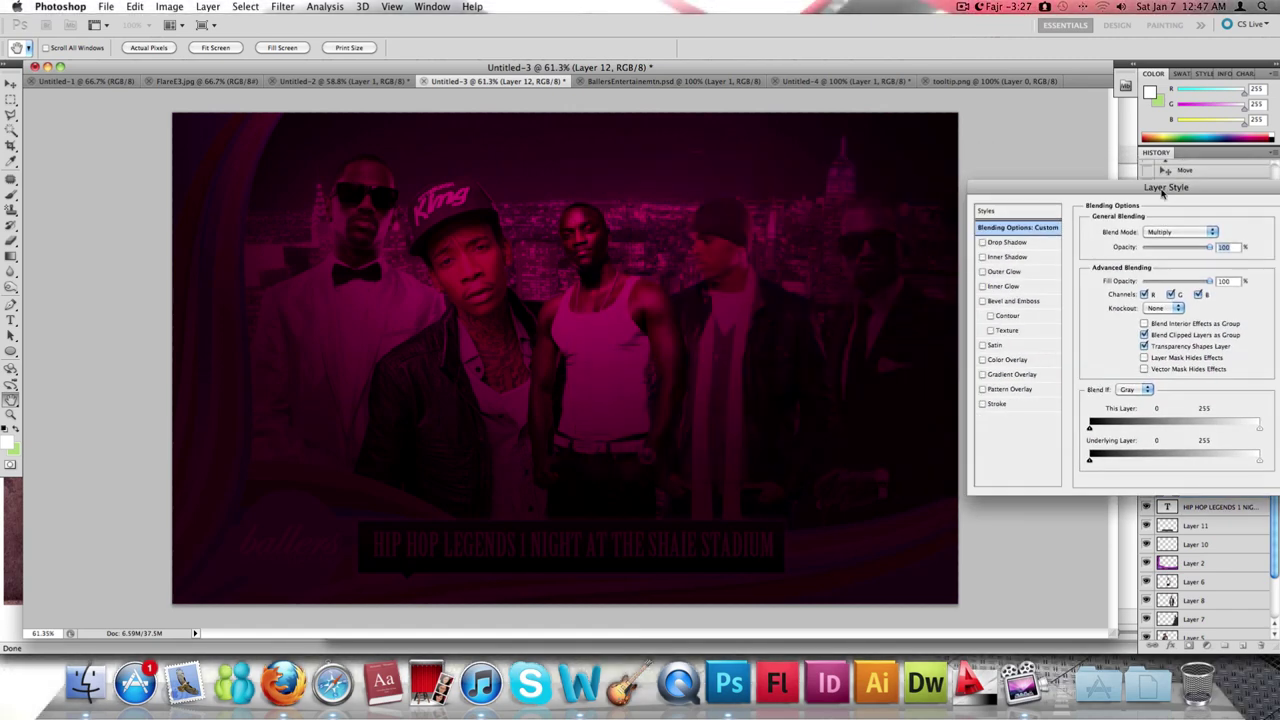
left_click_drag(1162, 192, 824, 158)
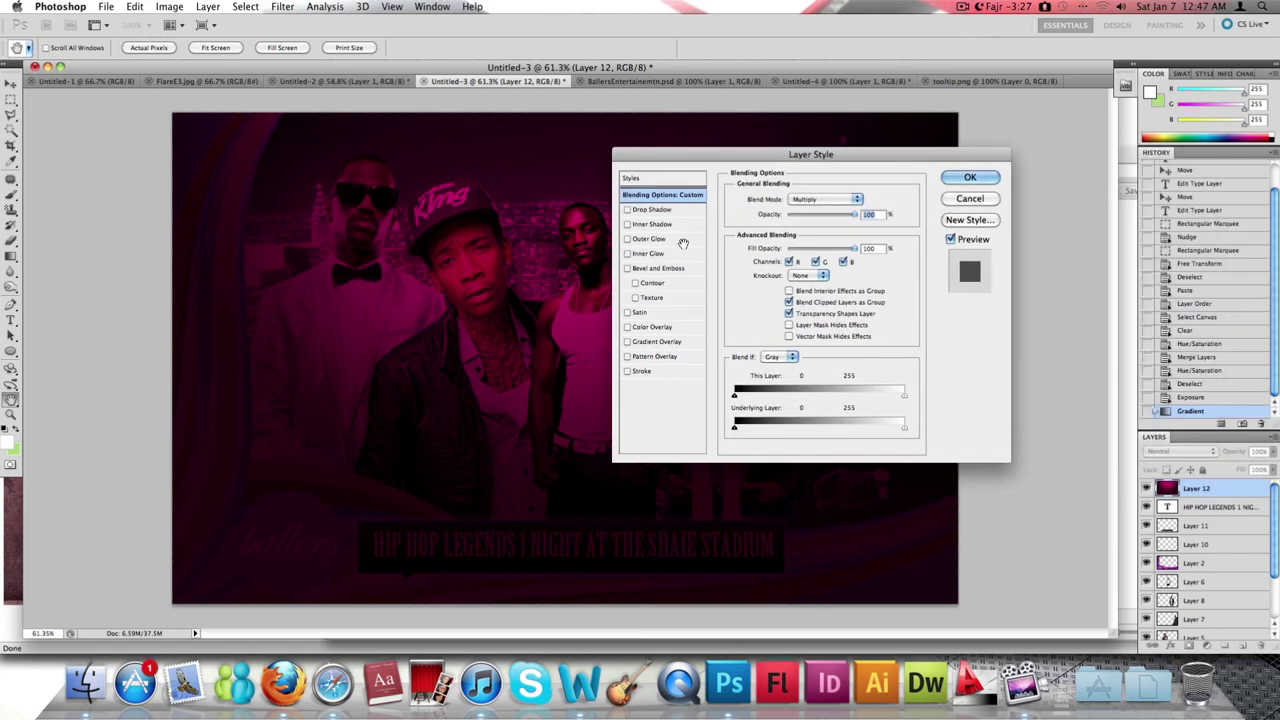
left_click(829, 200)
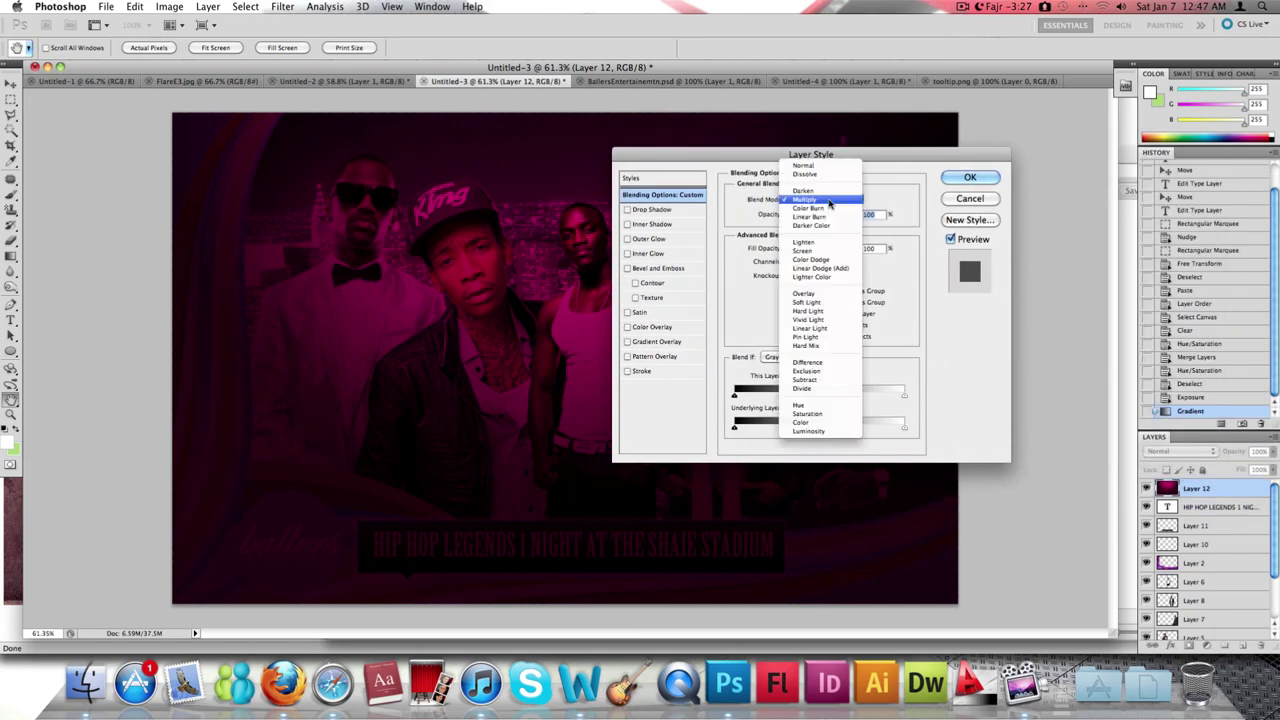
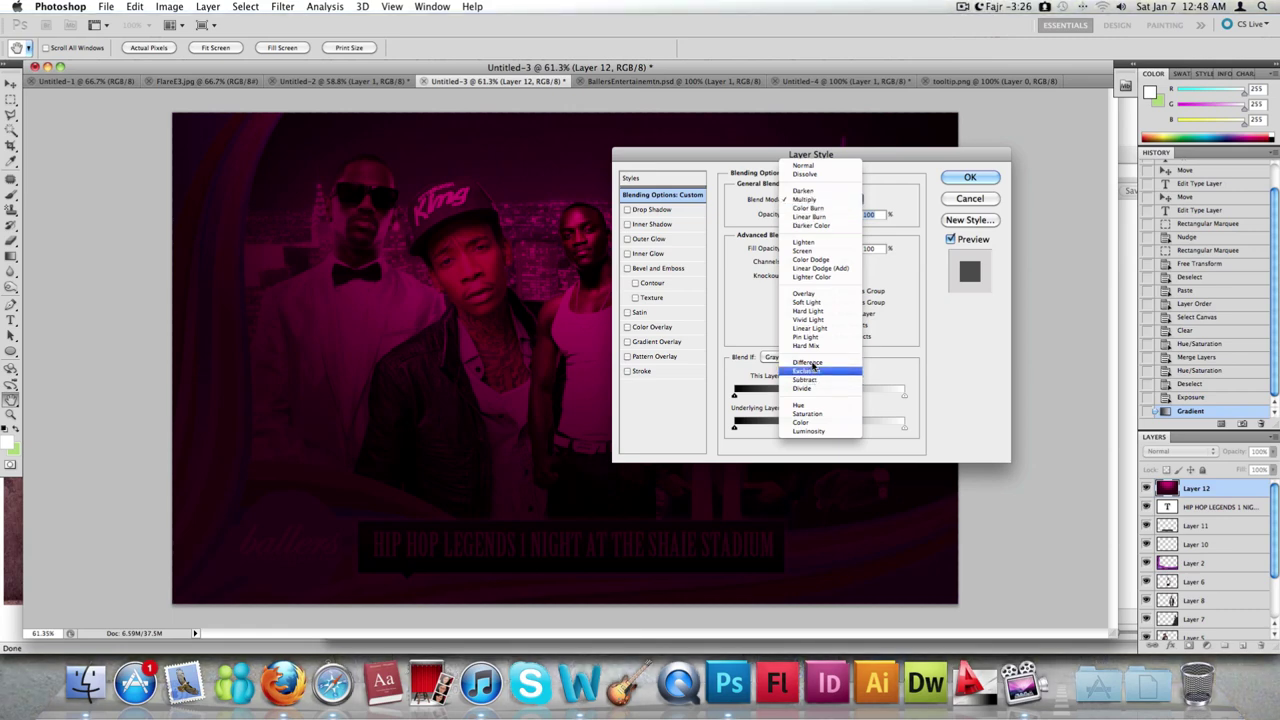
Preview Overlay and other blend modes on Layer 12, then apply Lighten
left_click(816, 296)
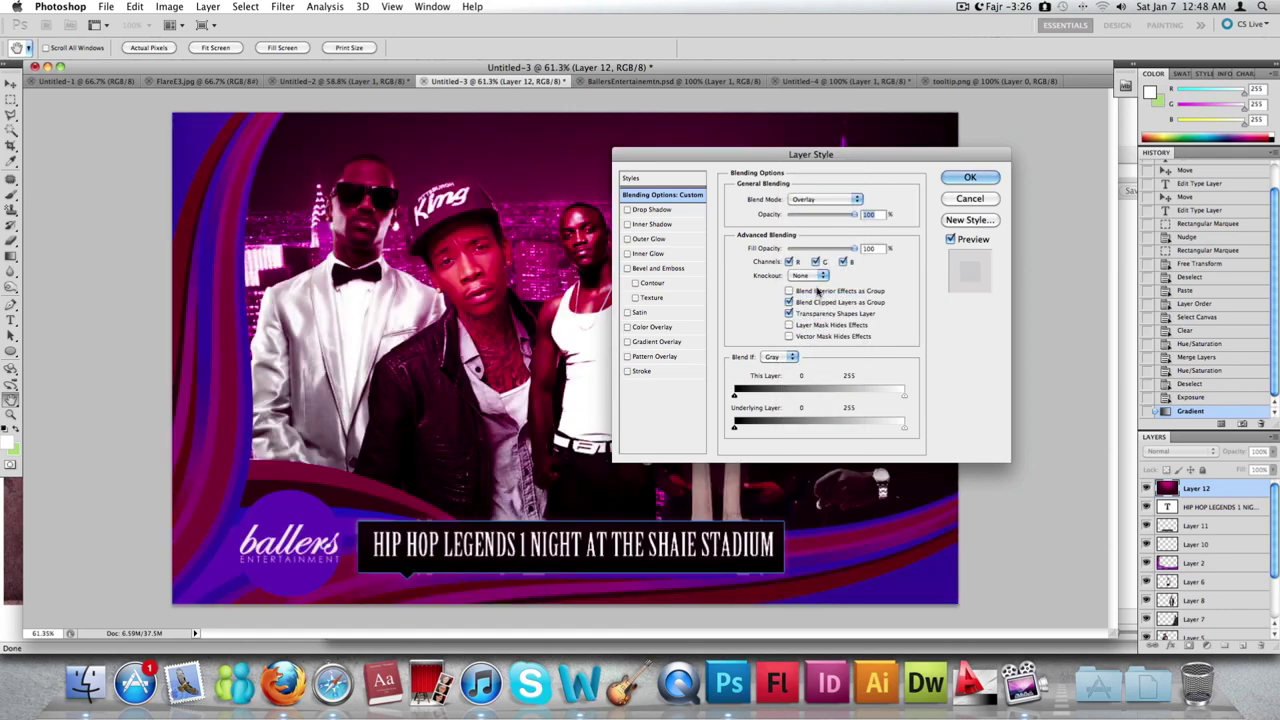
mouse_move(810, 150)
left_mouse_down()
mouse_move(927, 152)
mouse_move(823, 153)
left_mouse_up()
left_click(838, 201)
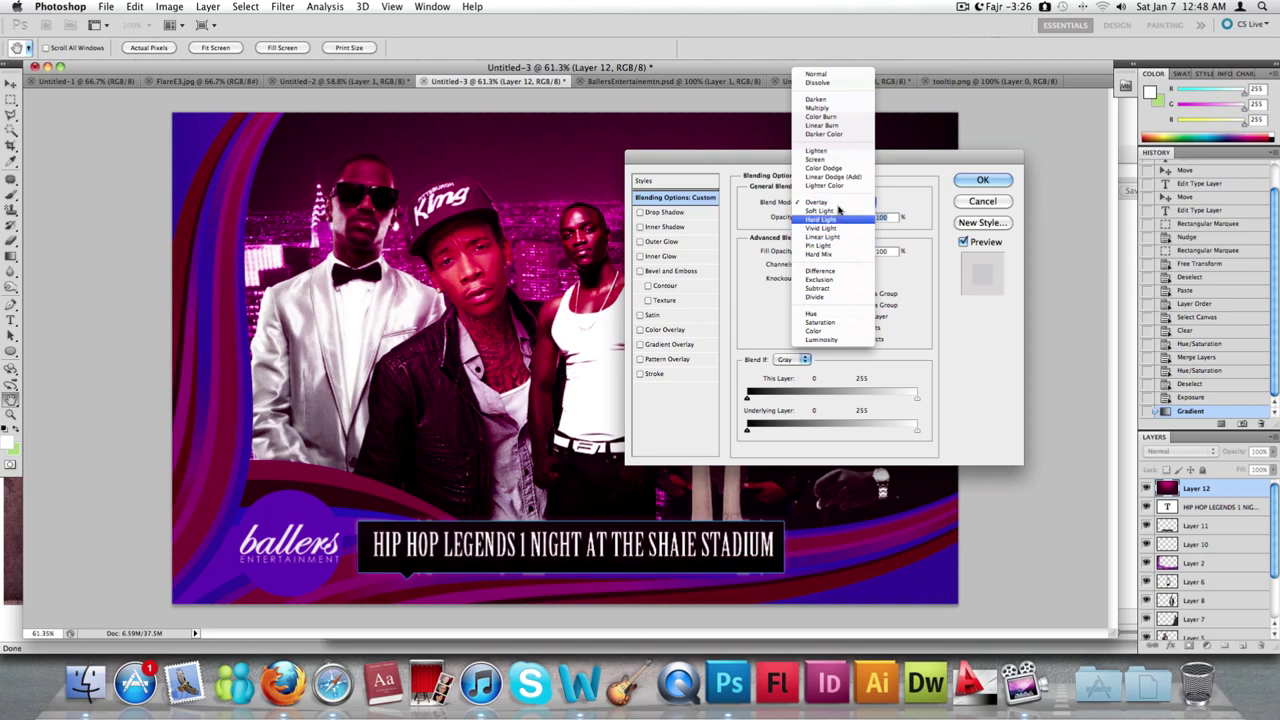
left_click(840, 183)
left_click(845, 202)
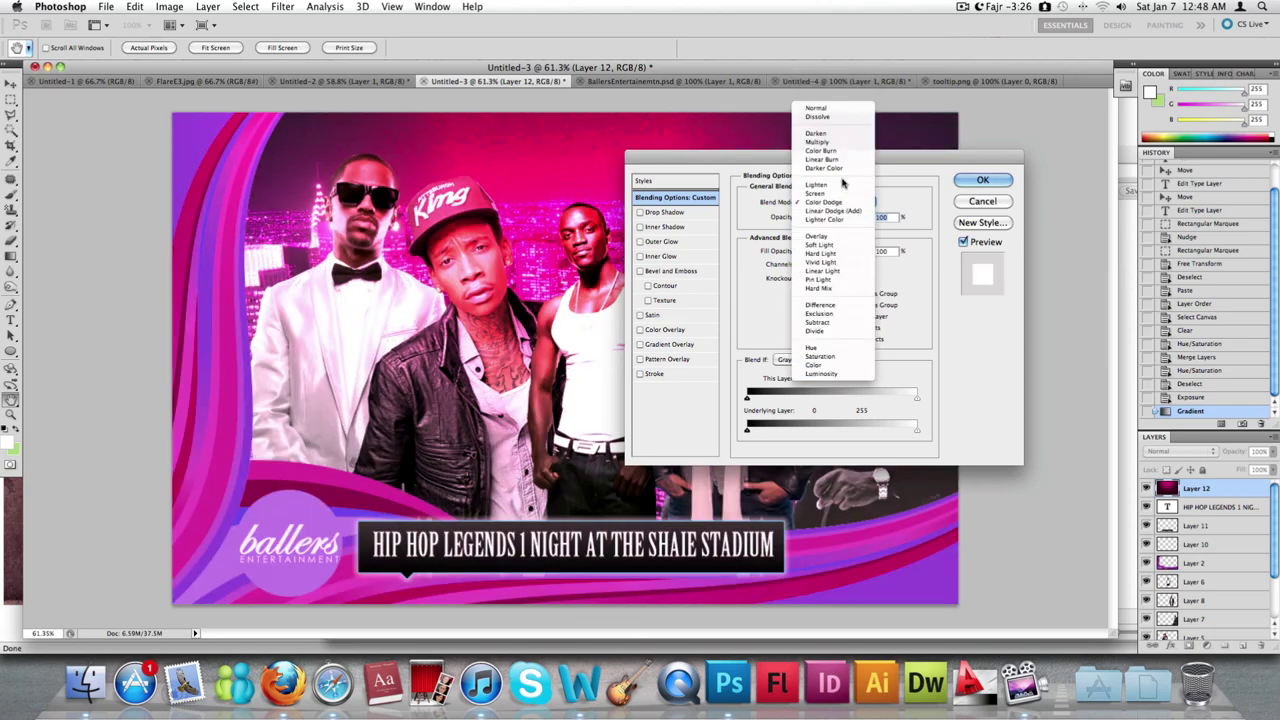
left_click(846, 186)
left_click(847, 204)
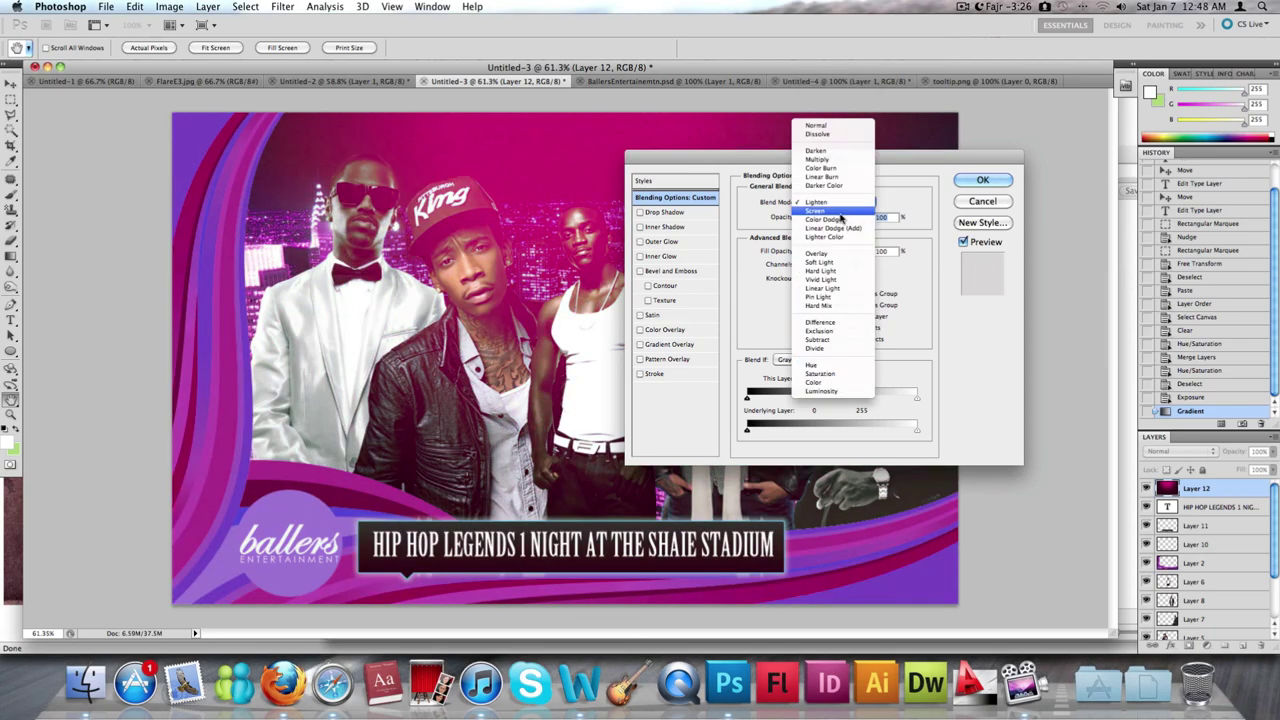
left_click(840, 202)
left_click_drag(895, 157, 800, 157)
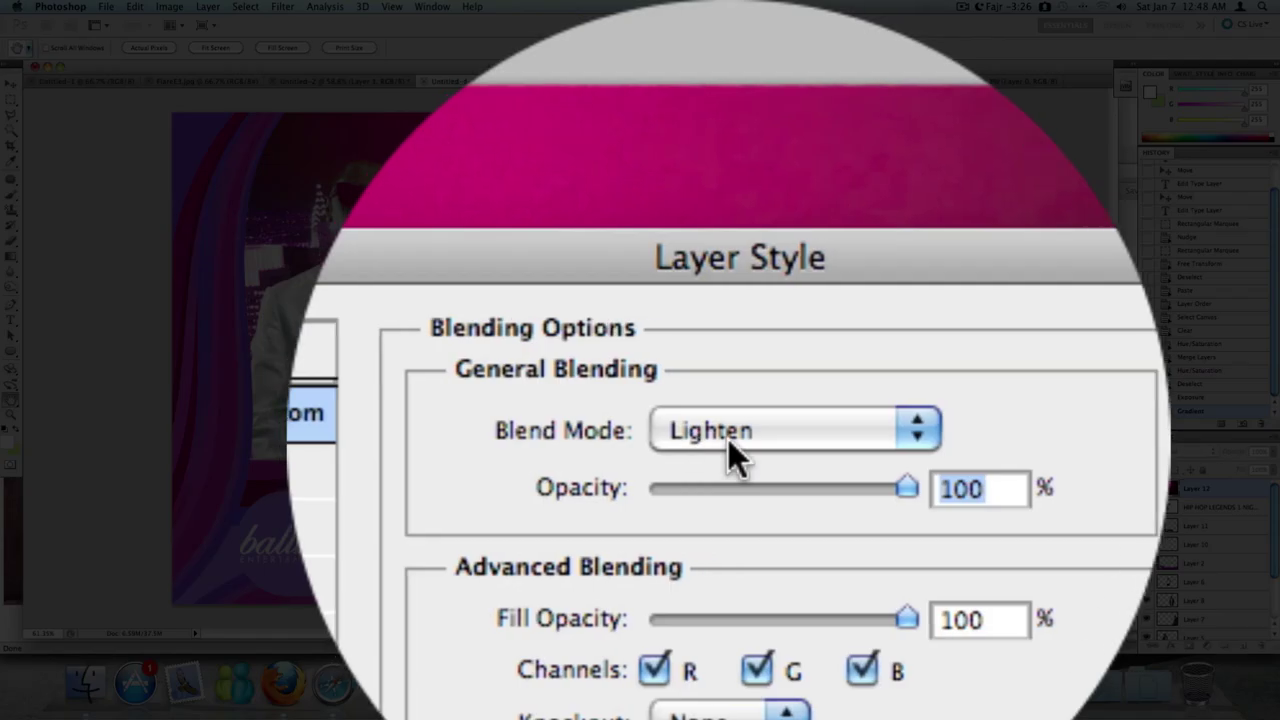
left_click(748, 450)
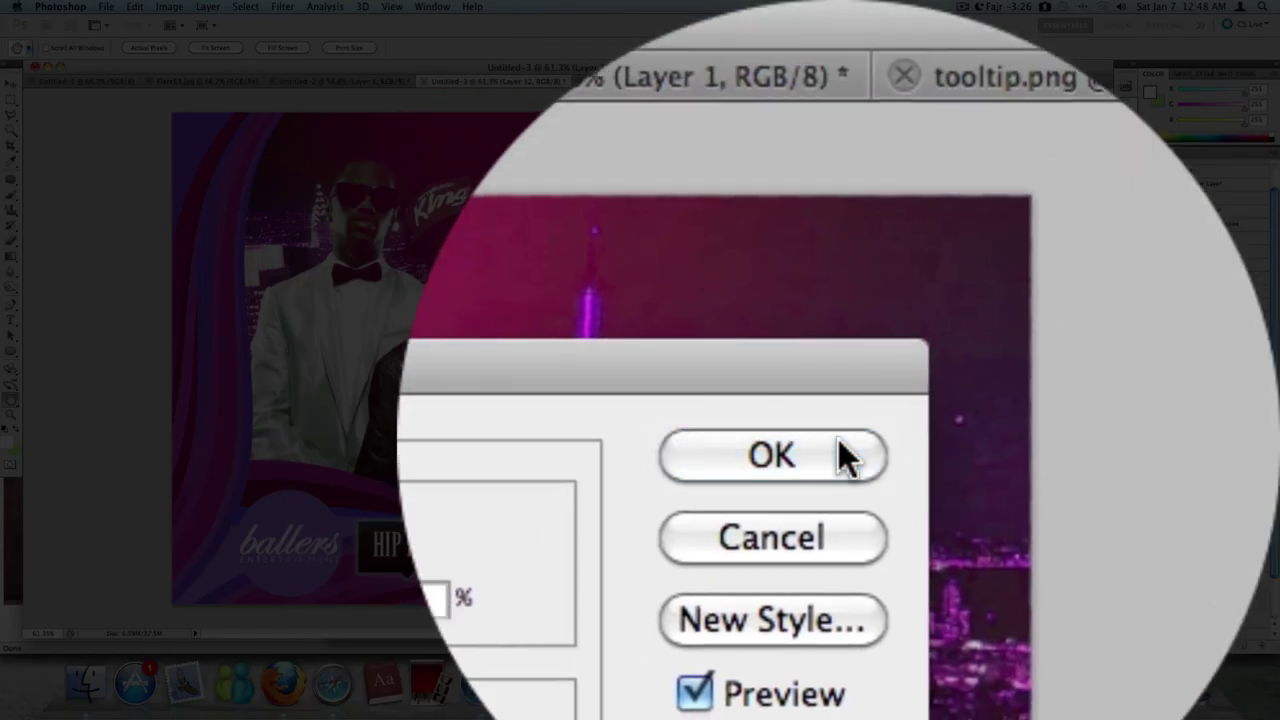
left_click(1090, 365)
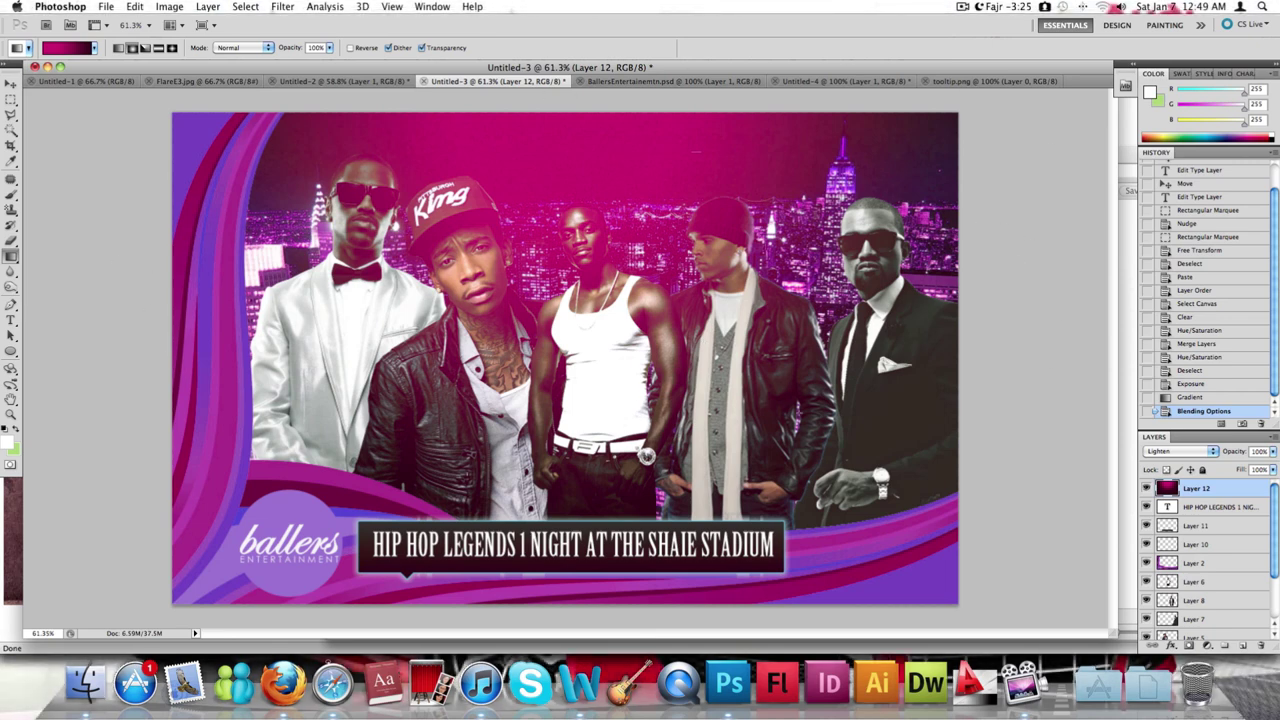
left_click(1115, 339)
Go back to the PHOTOSHOP TEXTURE image results in Firefox and browse them
left_click(1268, 274)
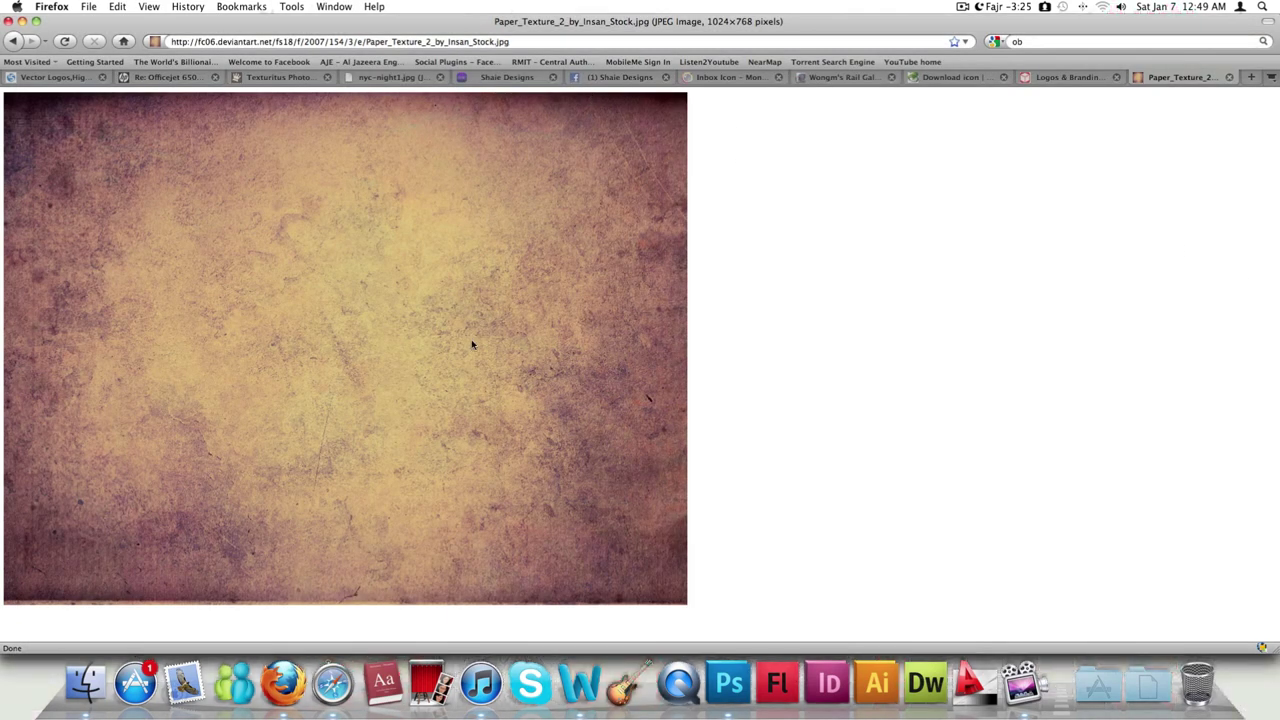
left_click(11, 41)
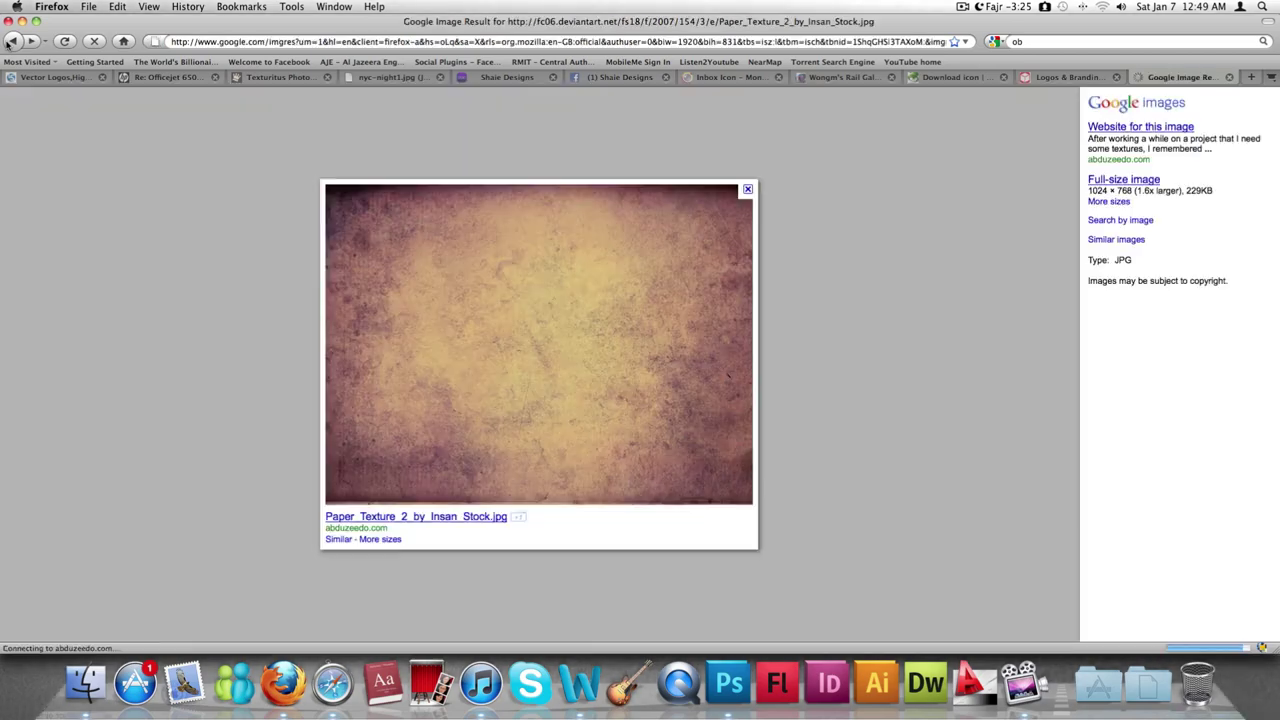
left_click(11, 41)
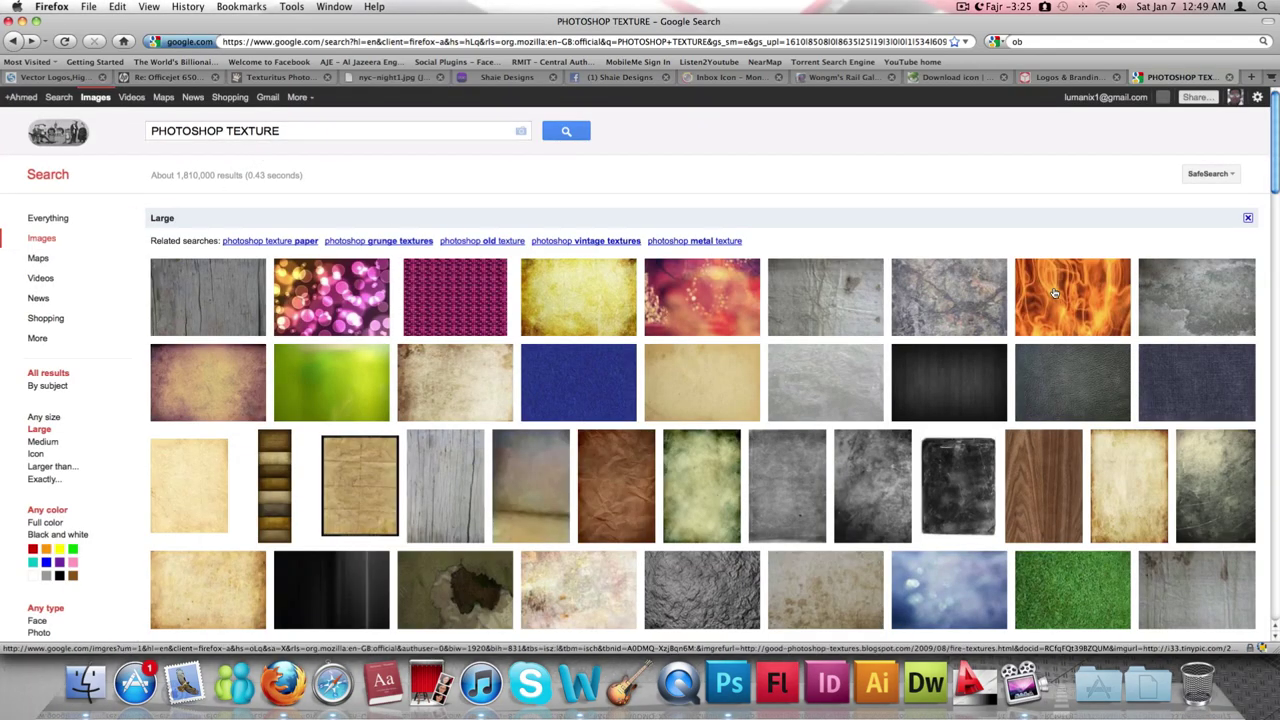
scroll(940, 326, "down", 5)
mouse_move(940, 326)
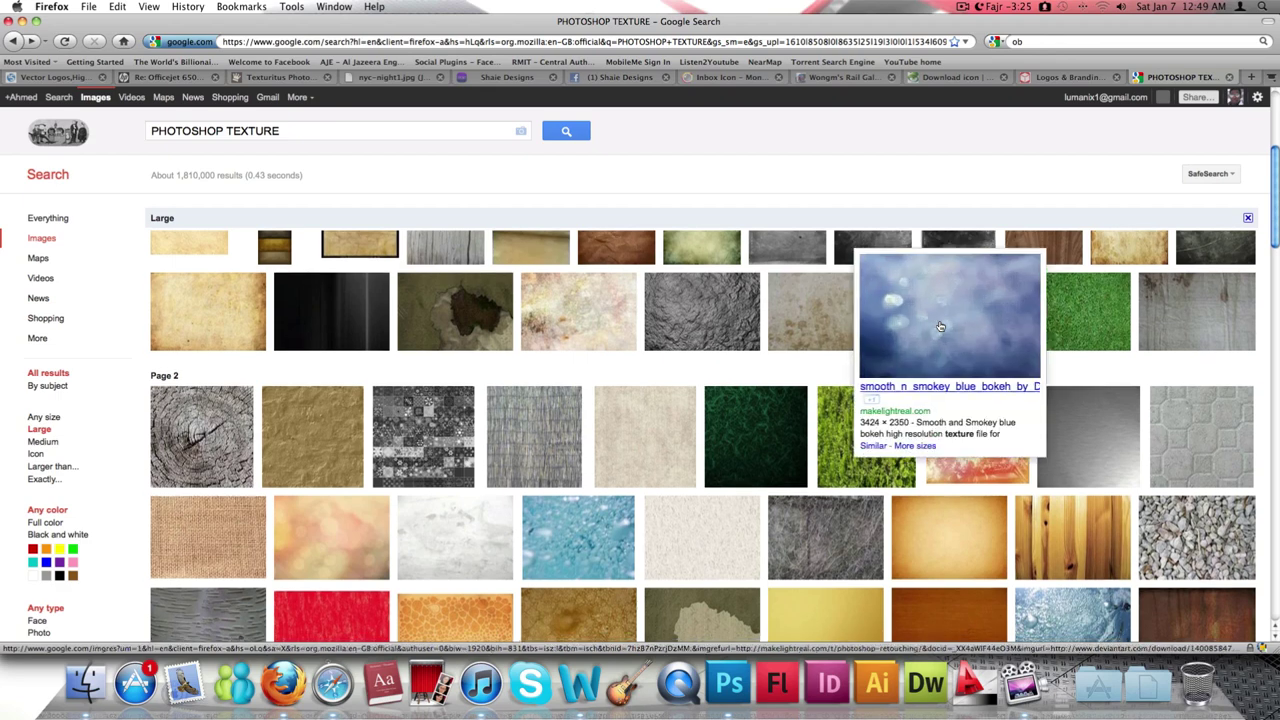
scroll(940, 326, "down", 2)
scroll(940, 326, "down", 2)
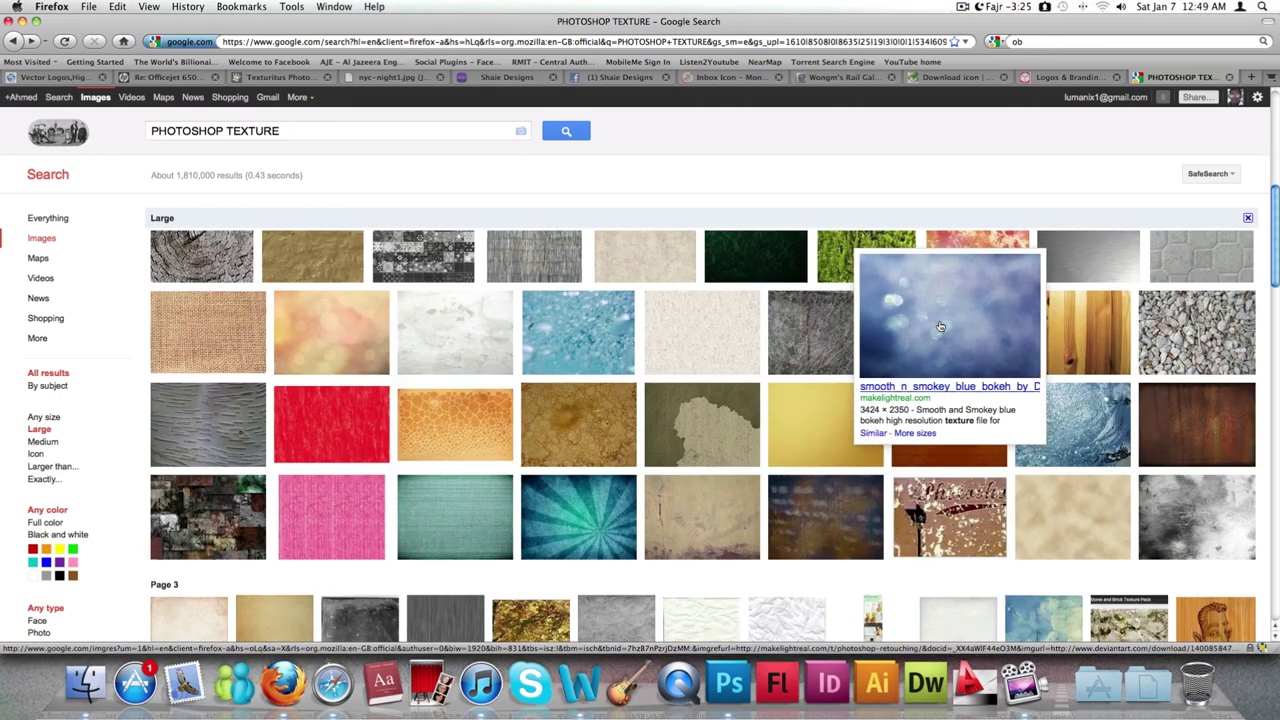
scroll(940, 326, "up", 3)
scroll(940, 326, "down", 1)
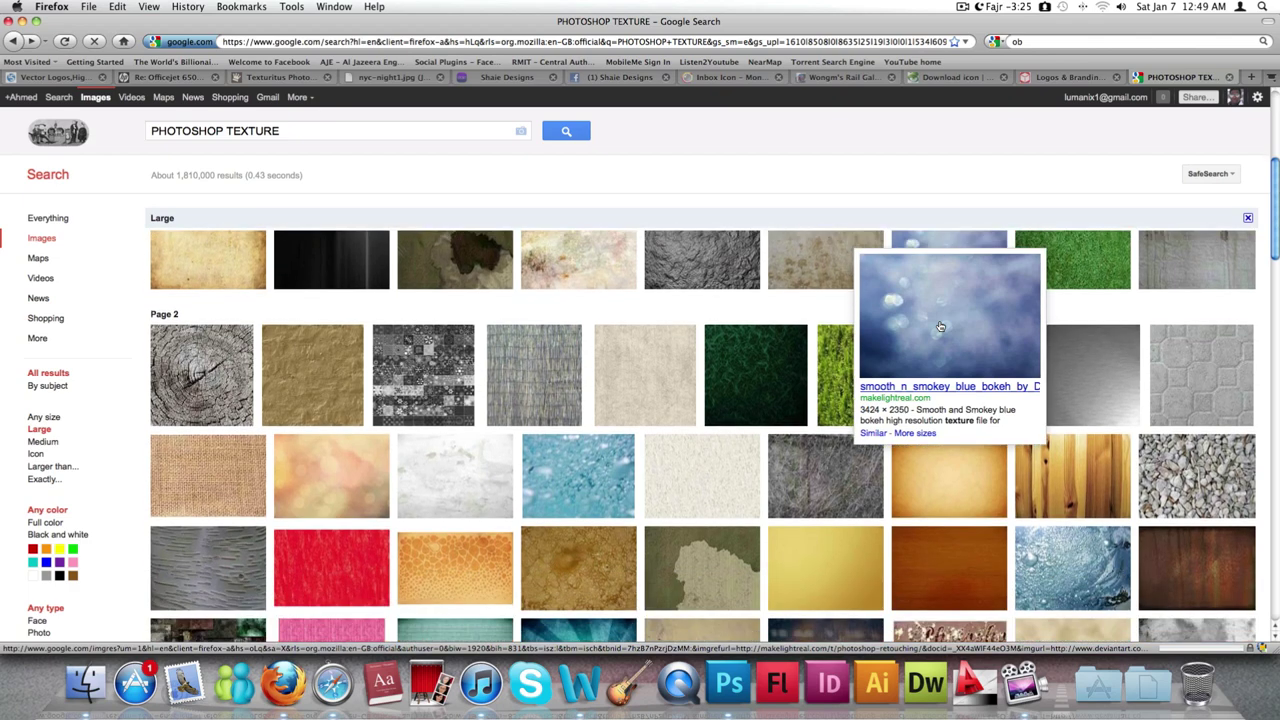
scroll(940, 326, "up", 5)
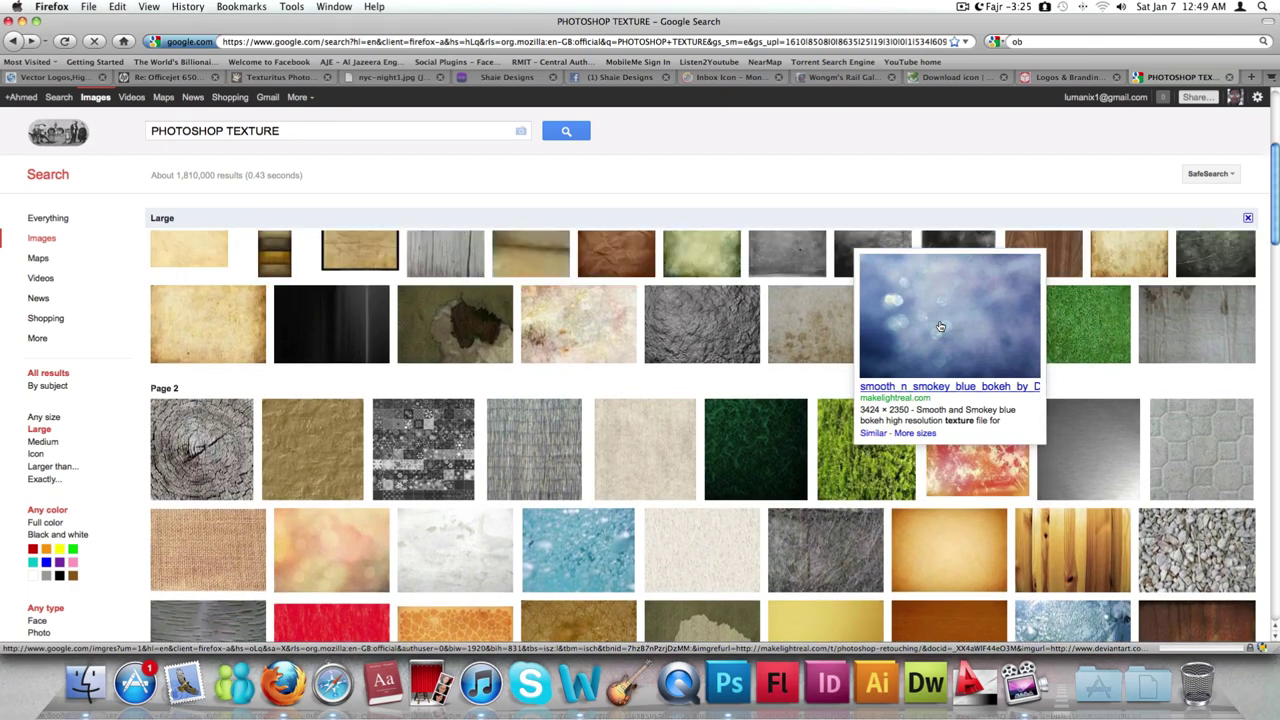
scroll(940, 326, "up", 1)
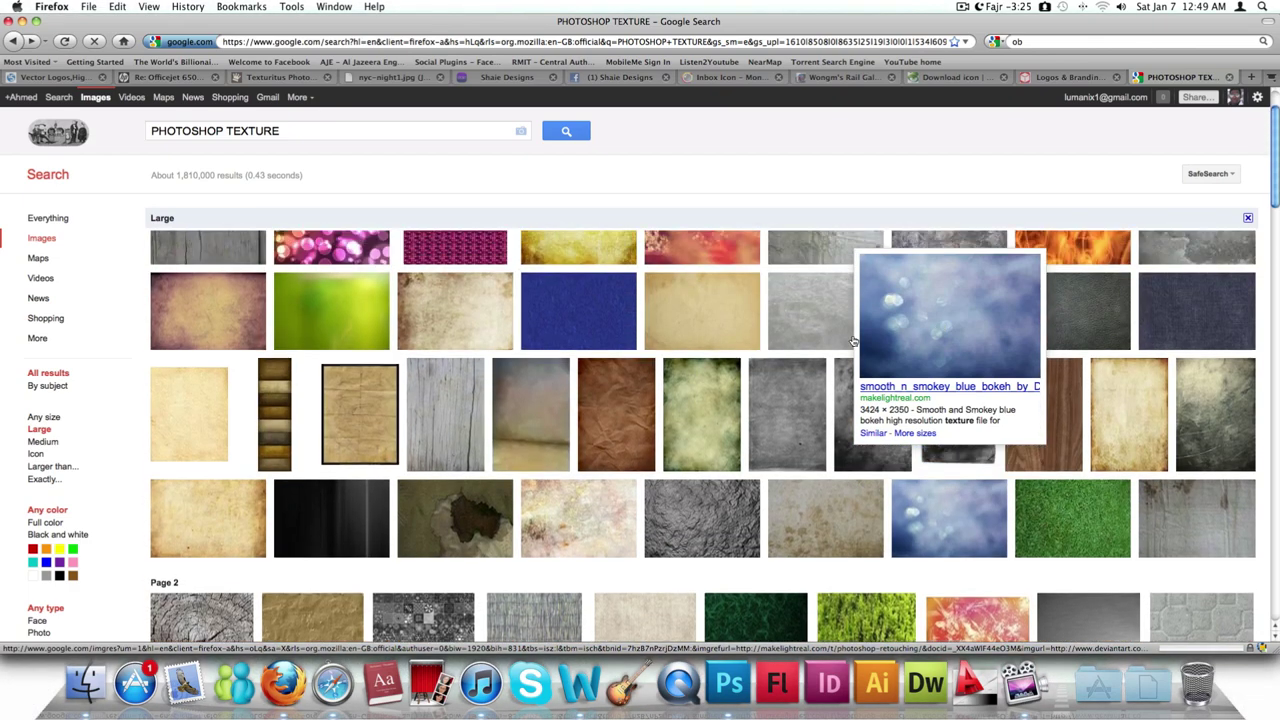
Start loading the green grungy 03.jpg texture at full size, then return to Photoshop
left_click(700, 390)
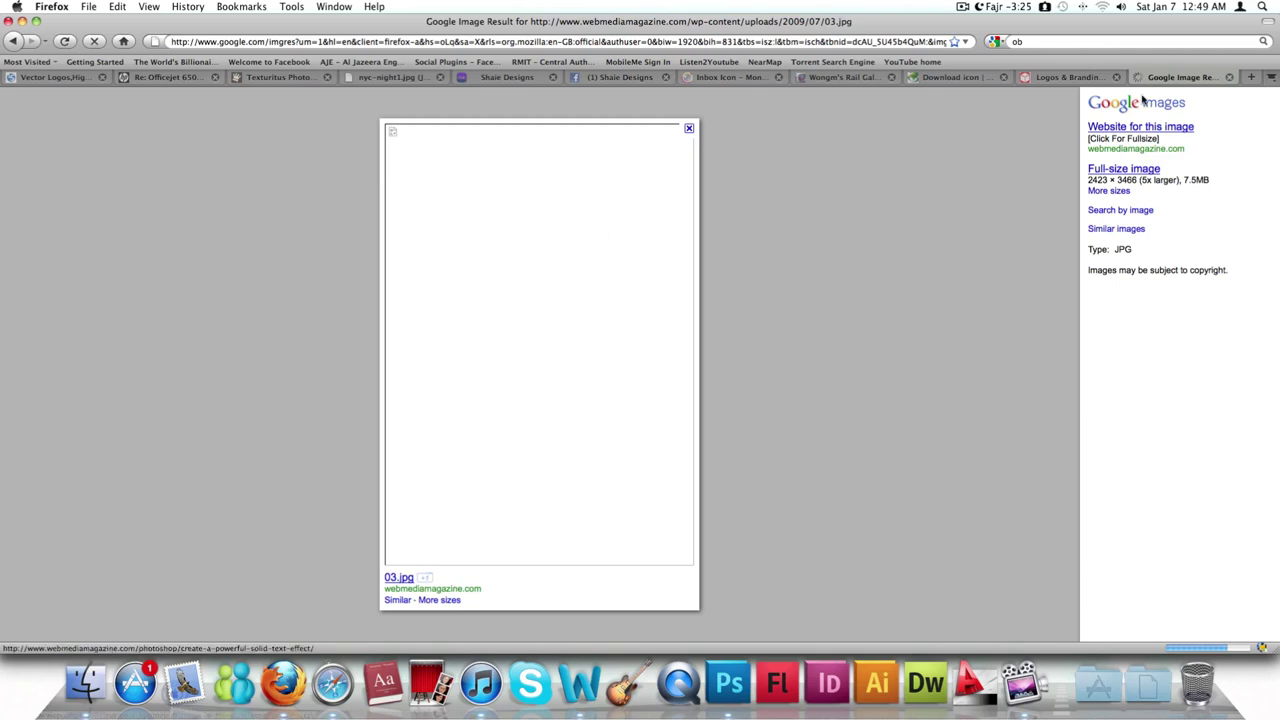
left_click(1118, 167)
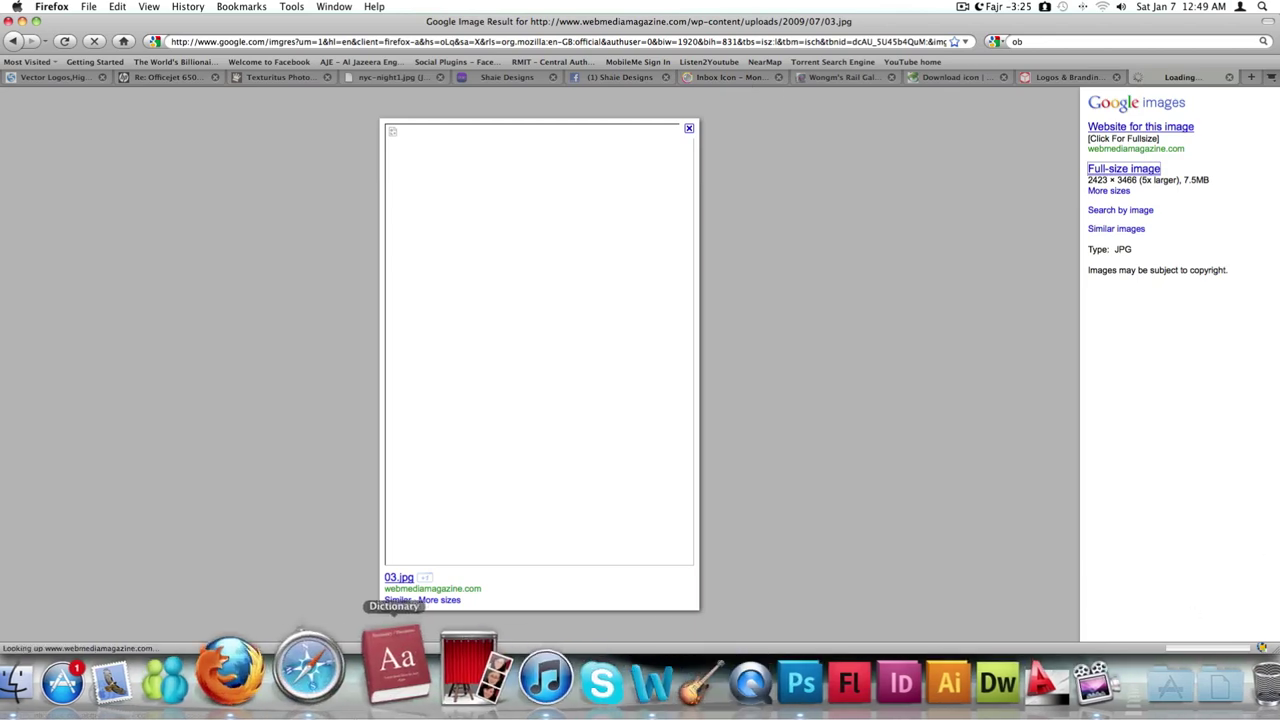
left_click(730, 680)
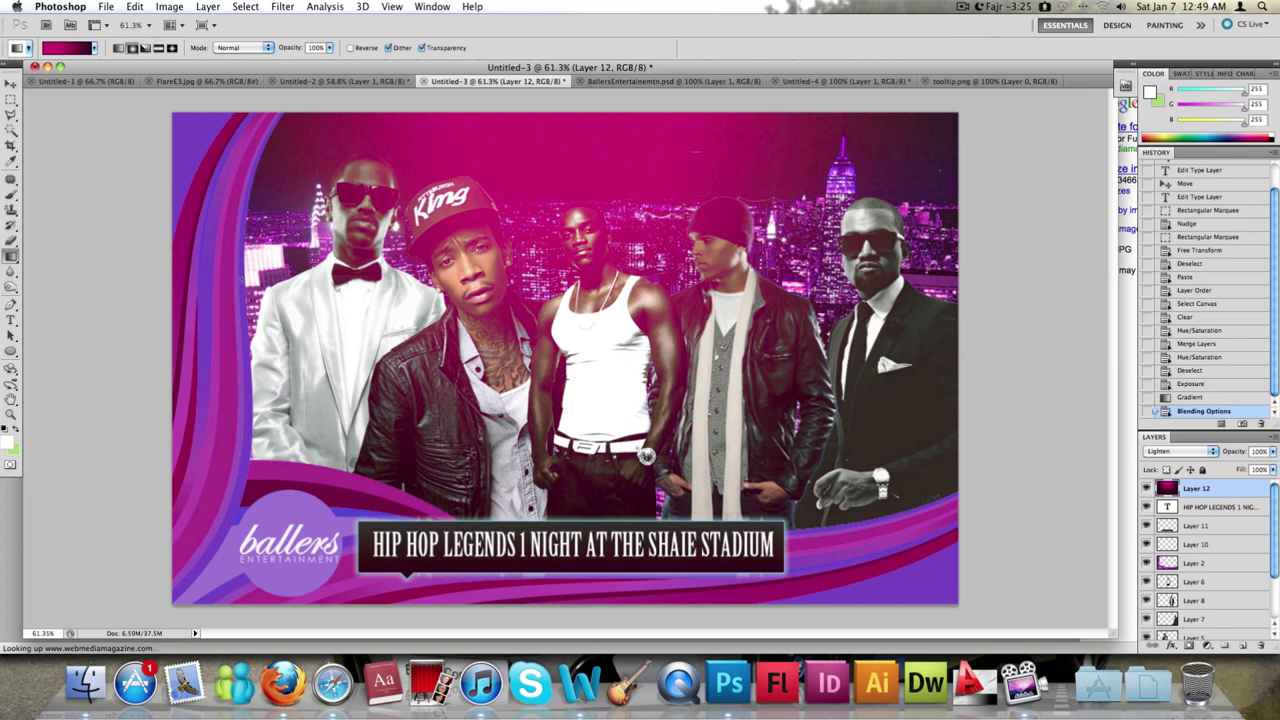
Move the HIP HOP LEGENDS title text a few pixels to the left
left_click(1228, 508)
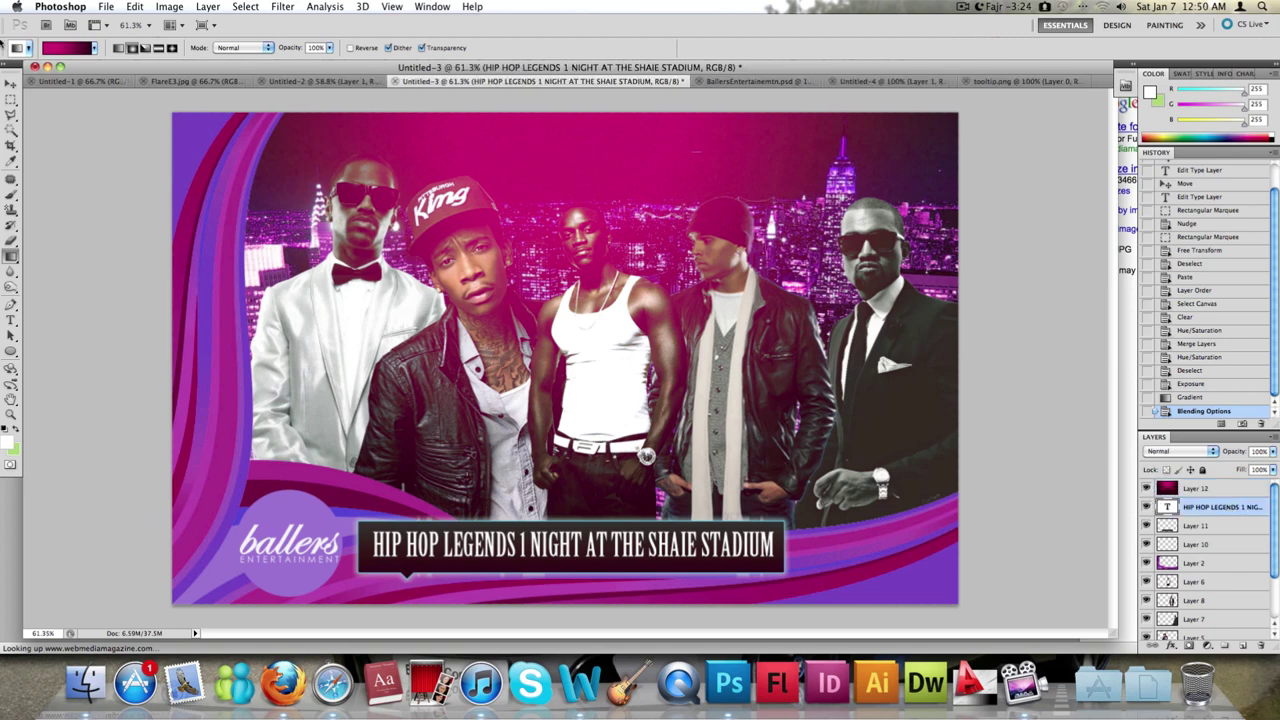
key("v")
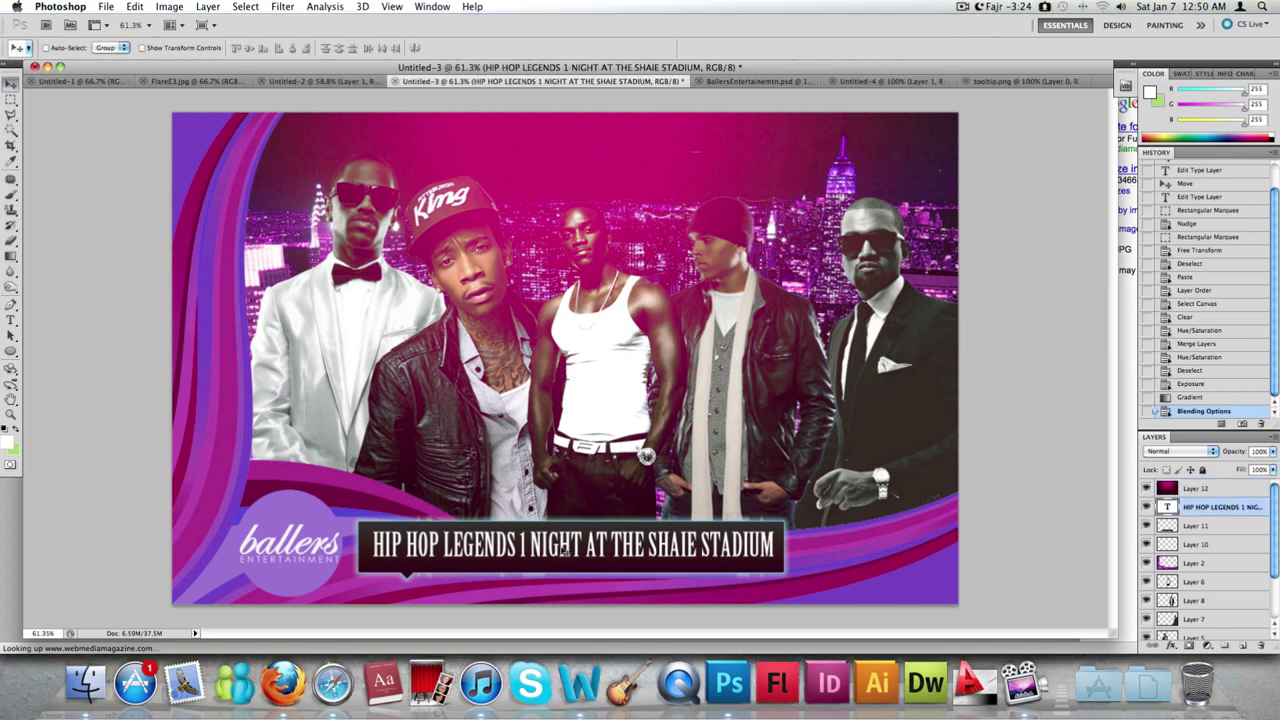
left_click_drag(566, 553, 563, 553)
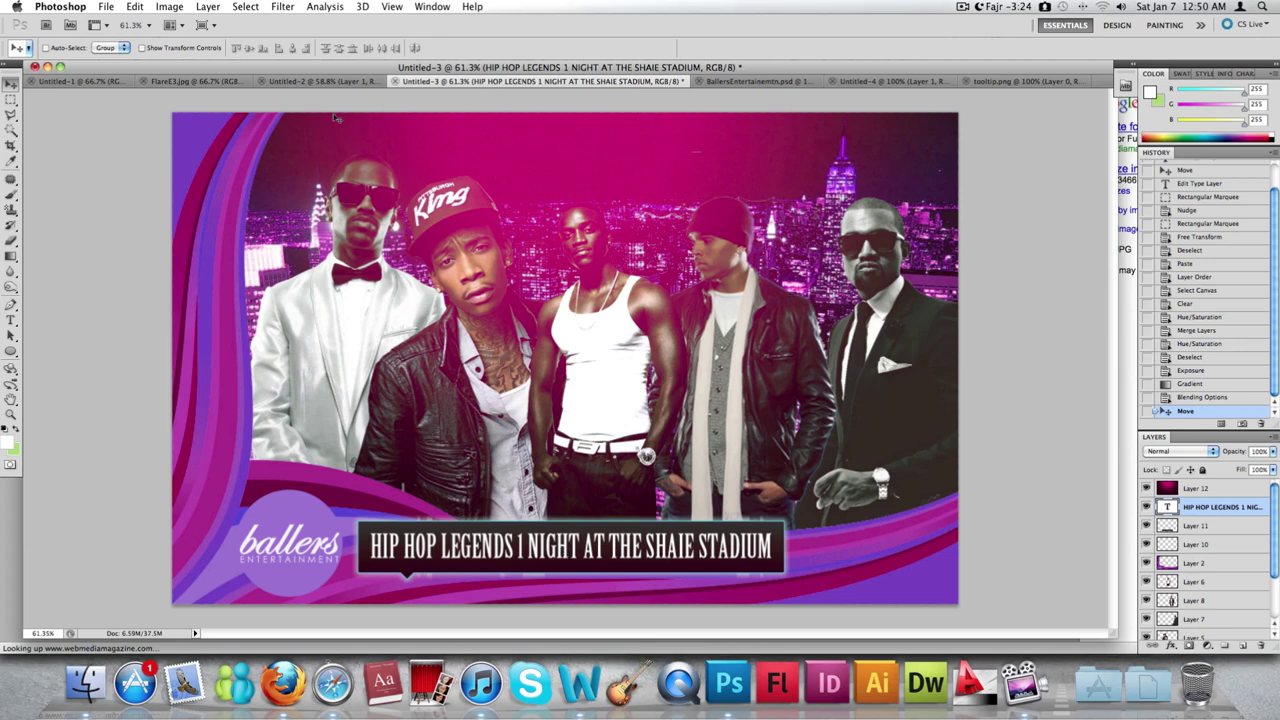
left_click(10, 100)
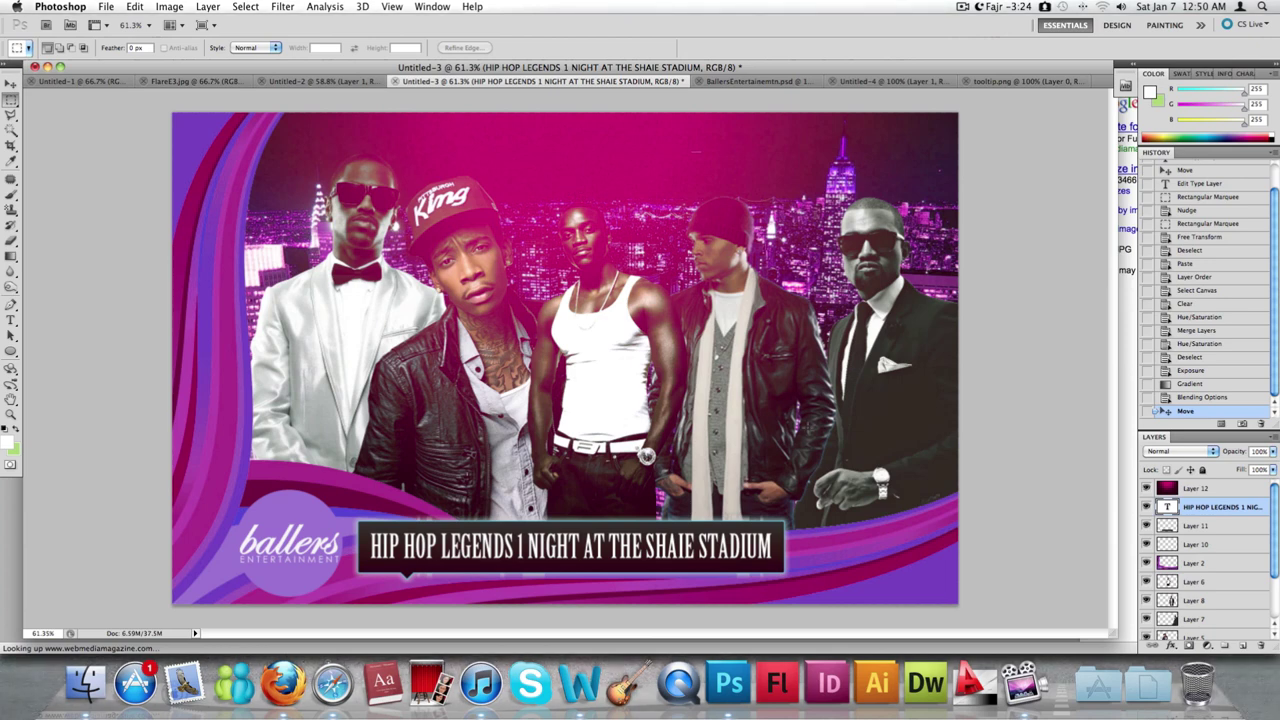
key("super+Tab")
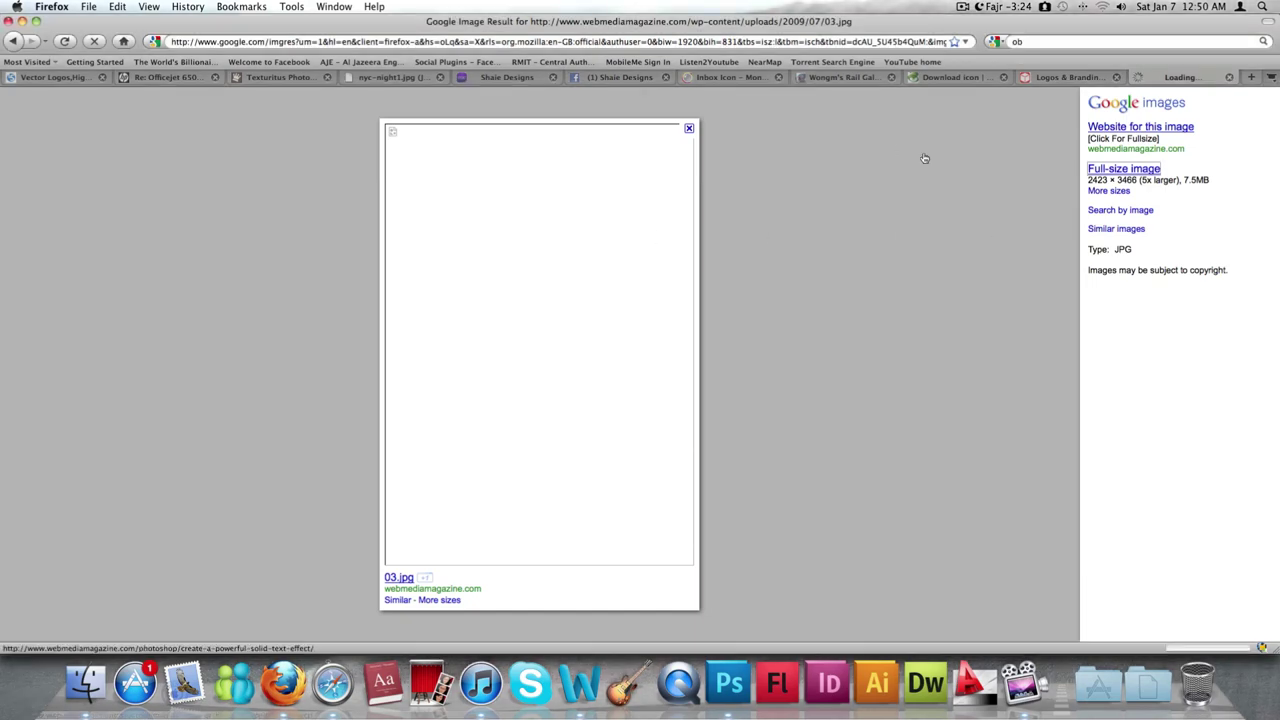
Open the full-size texture-5.jpg paper image from the PHOTOSHOP TEXTURE results
left_click(8, 41)
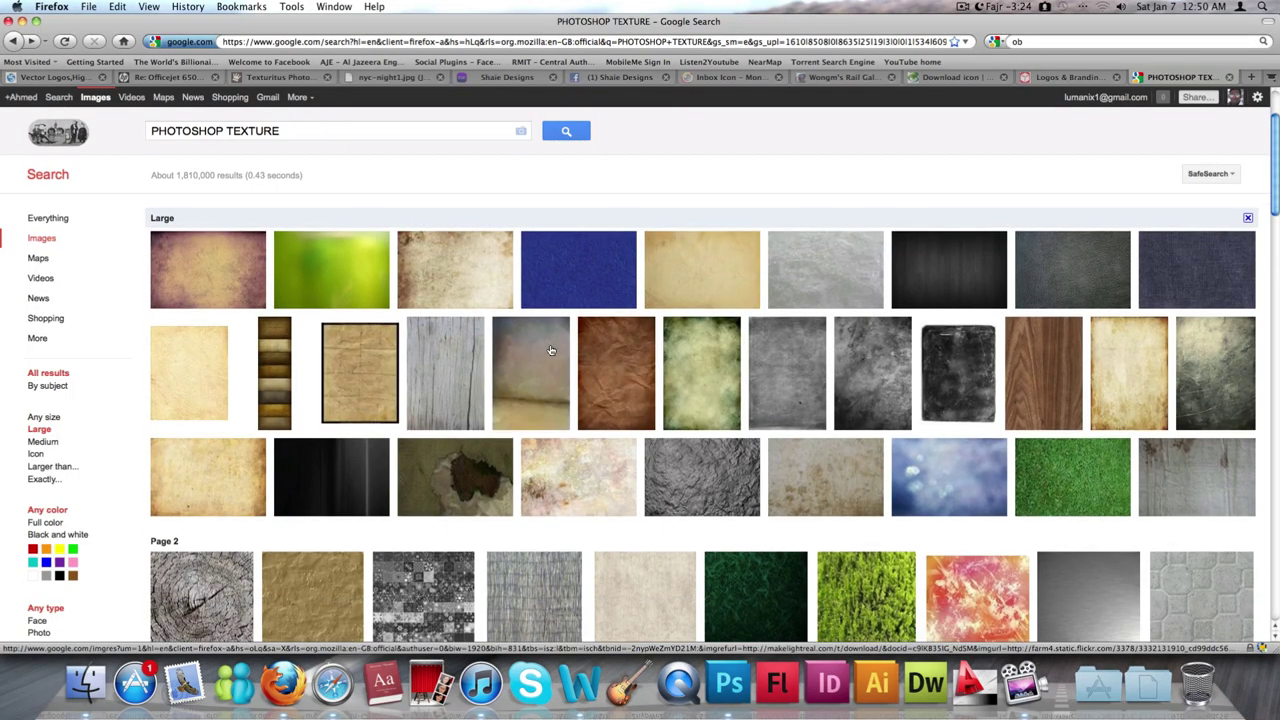
mouse_move(550, 350)
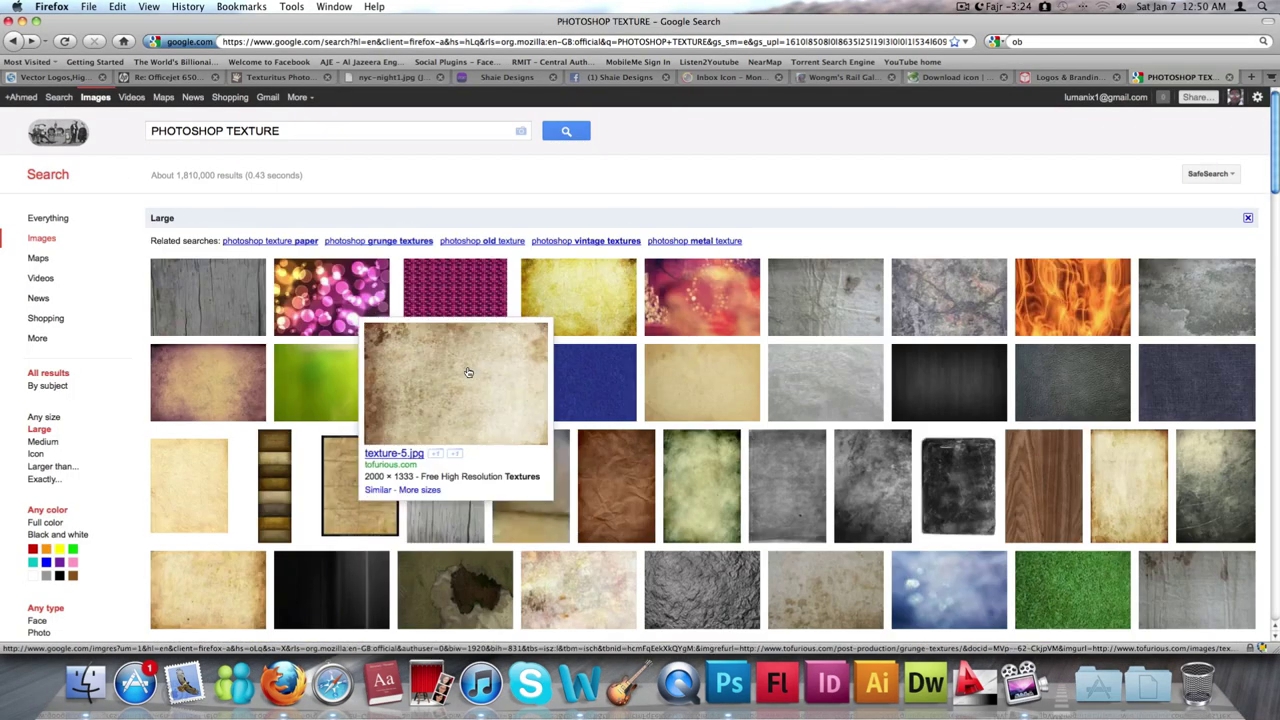
left_click(467, 372)
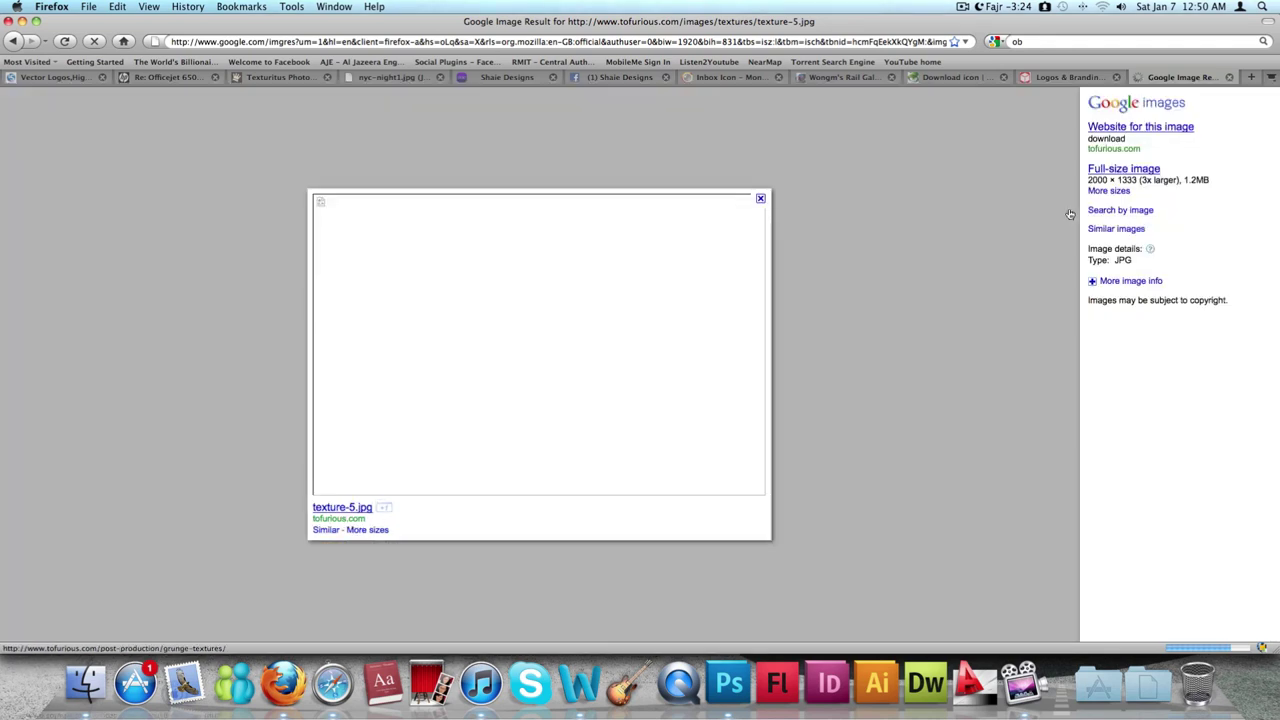
left_click(1133, 172)
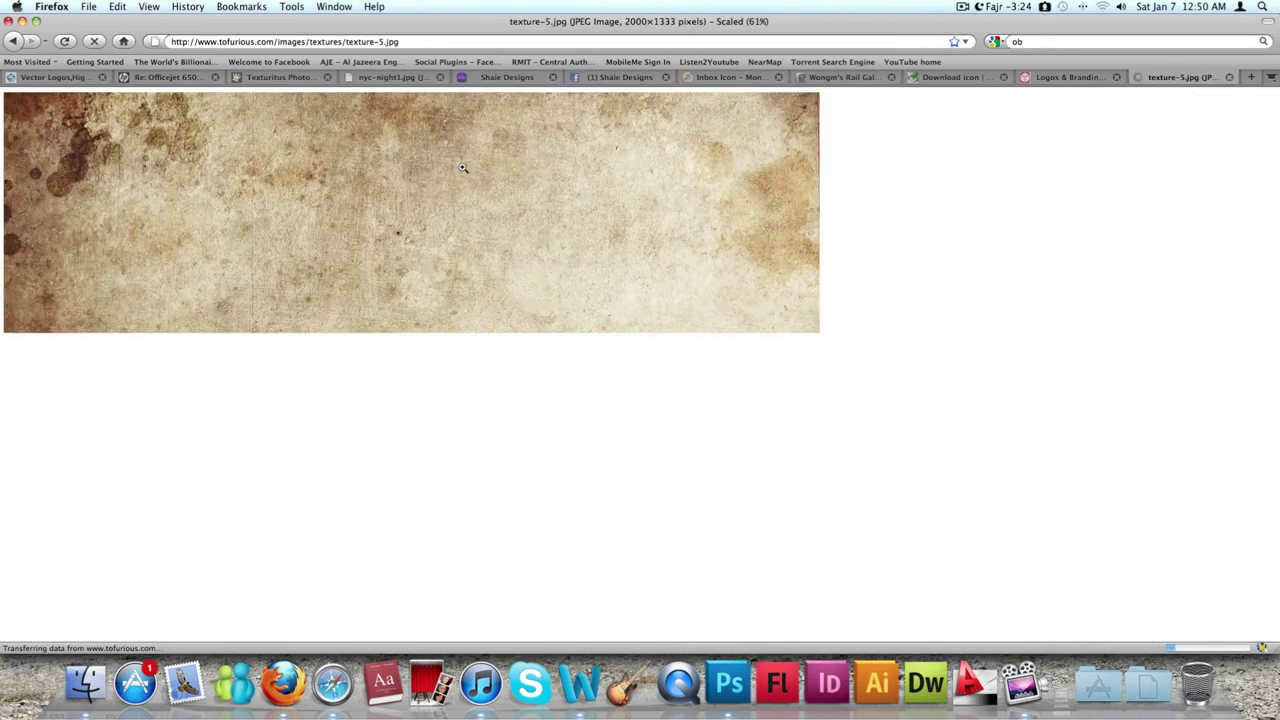
Copy the fully loaded texture-5.jpg image and return to the flyer
right_click(463, 167)
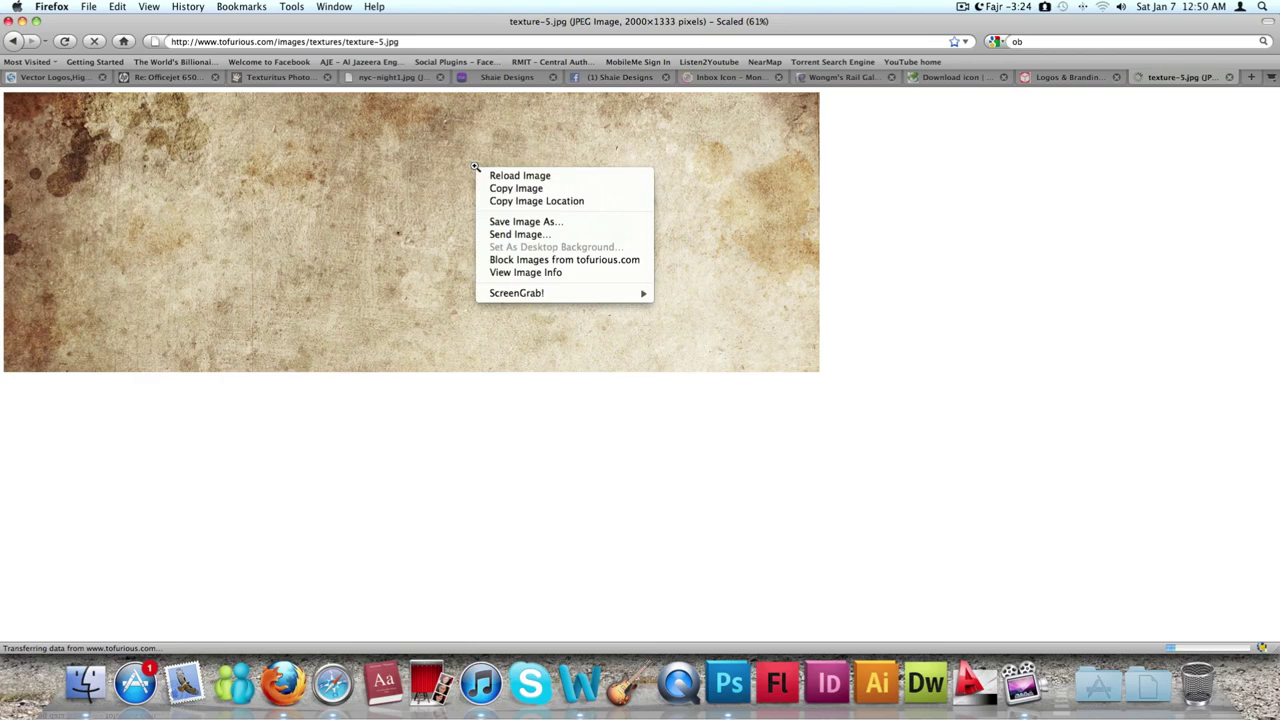
left_click(514, 190)
key("super+Tab")
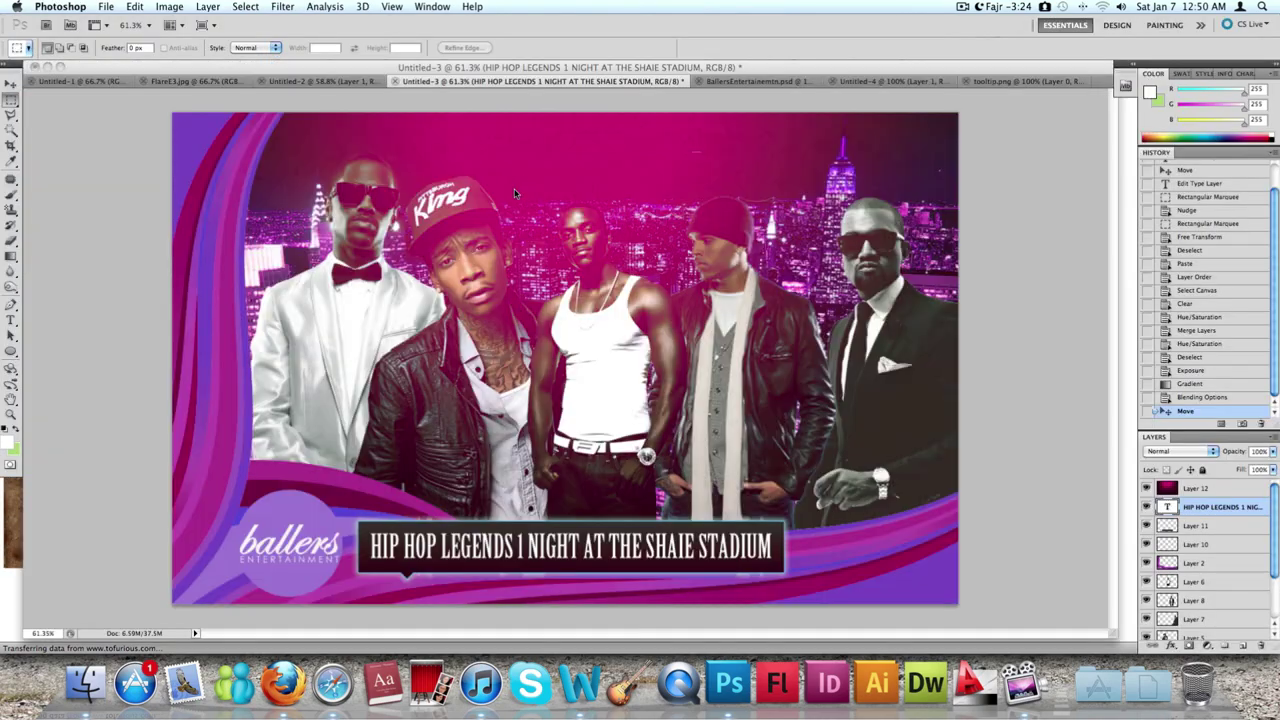
key("super+Tab")
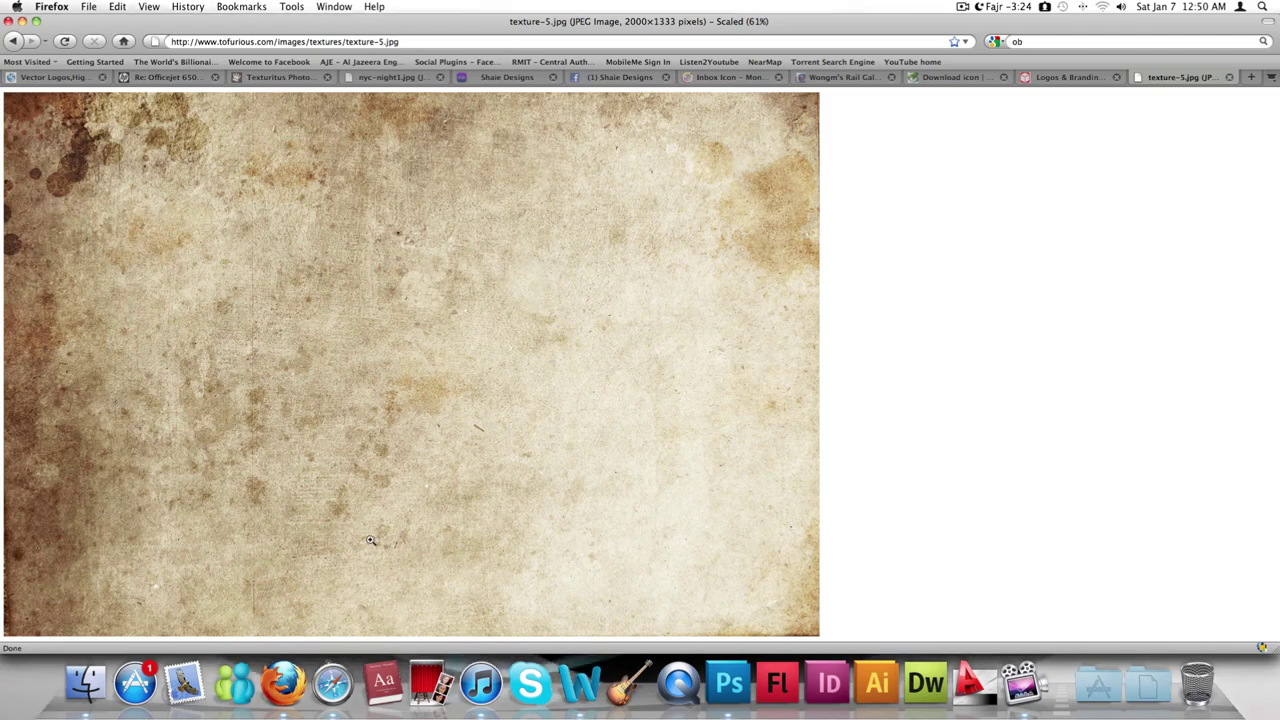
key("super+Tab")
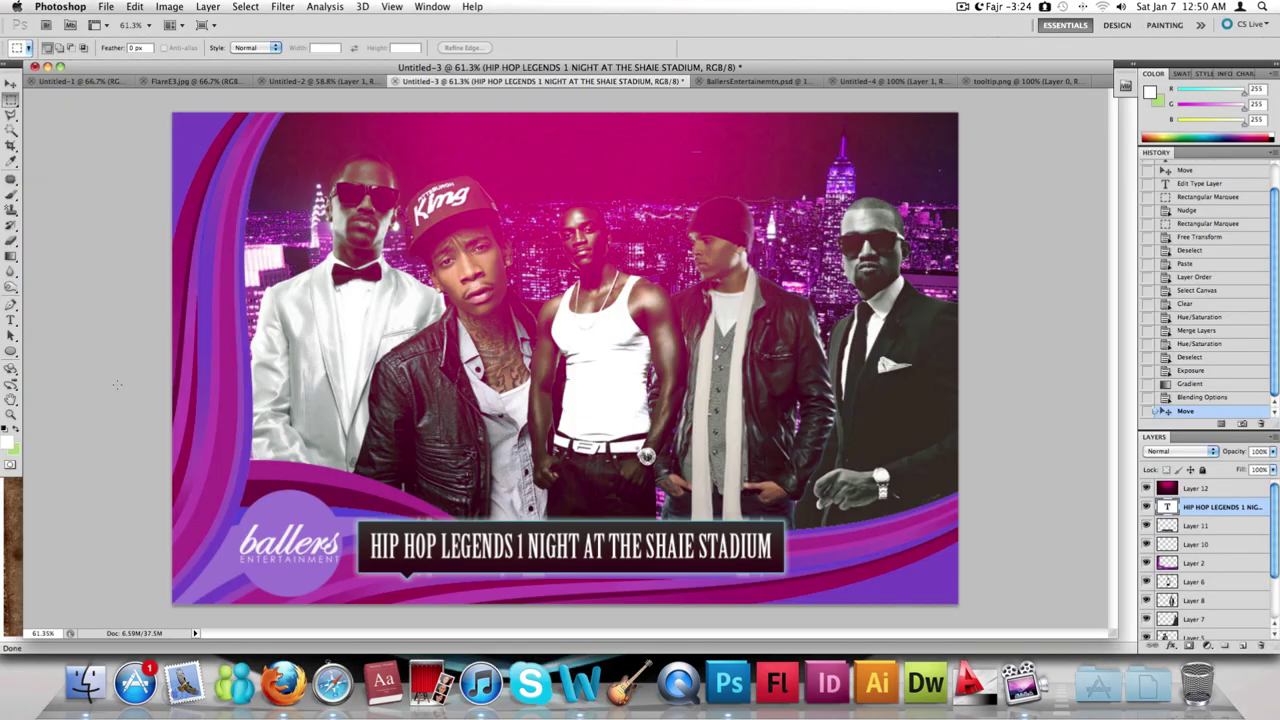
key("super+Tab")
right_click(591, 237)
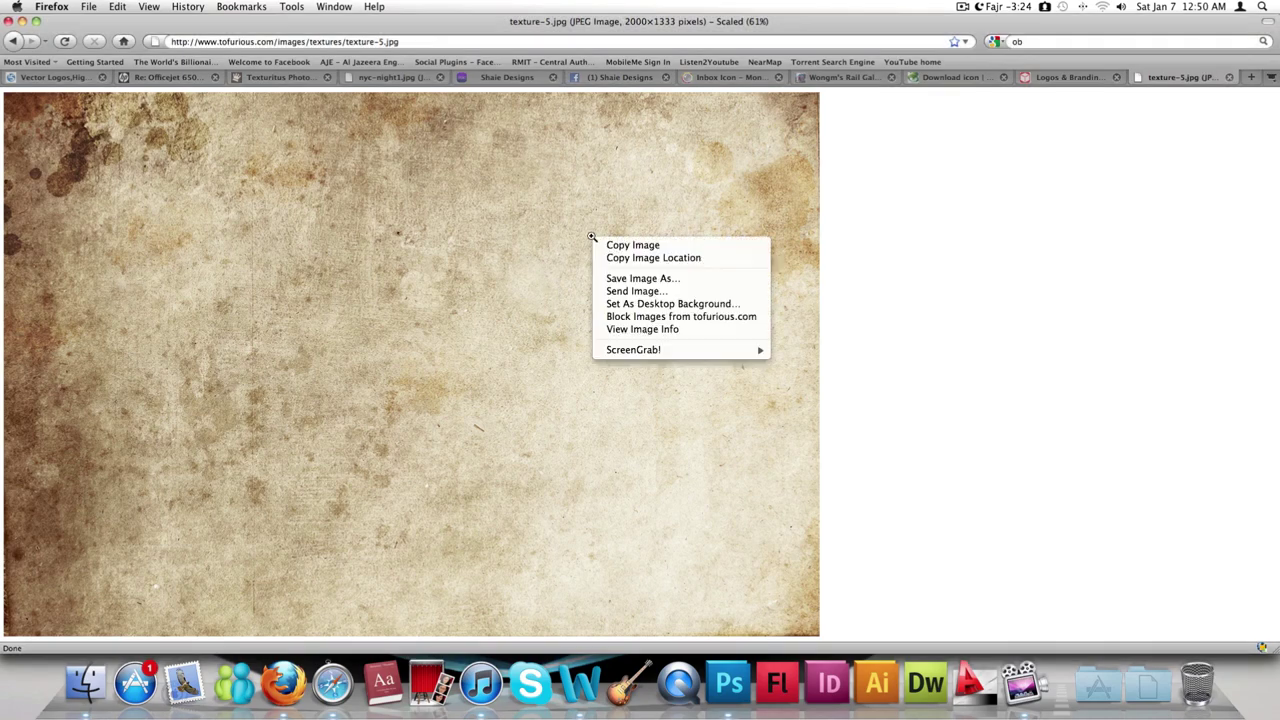
left_click(654, 246)
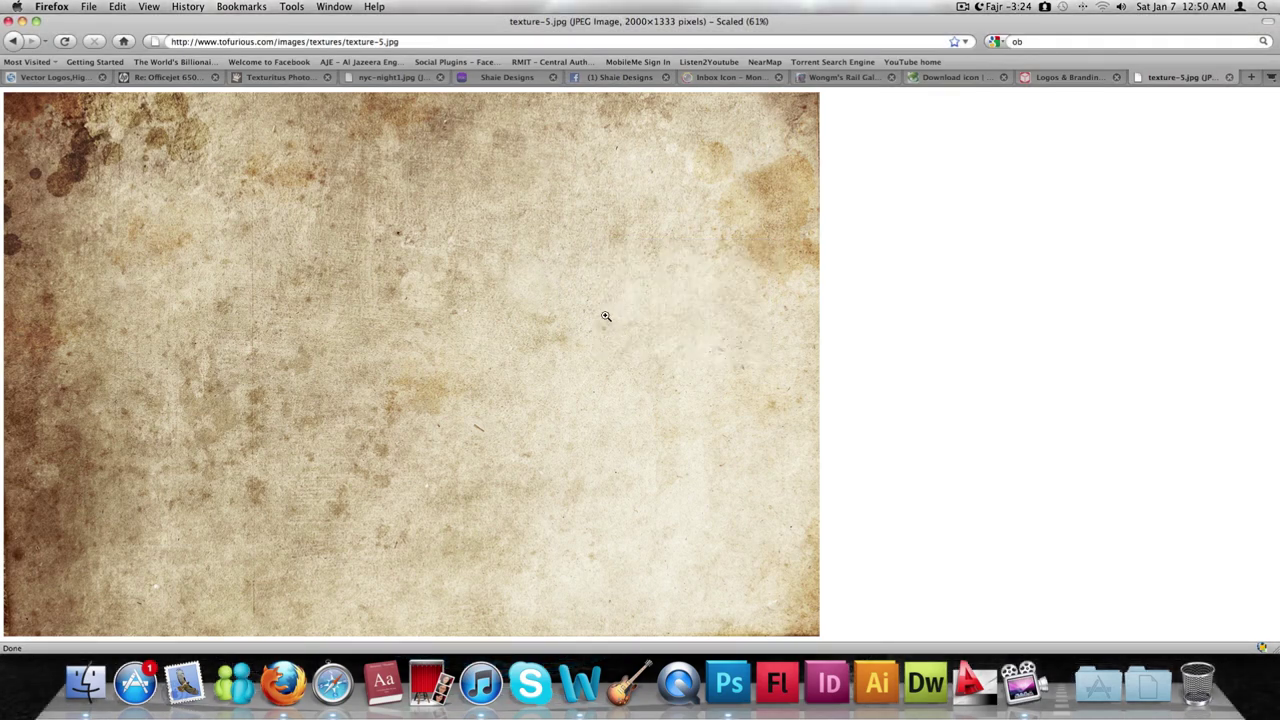
key("super+Tab")
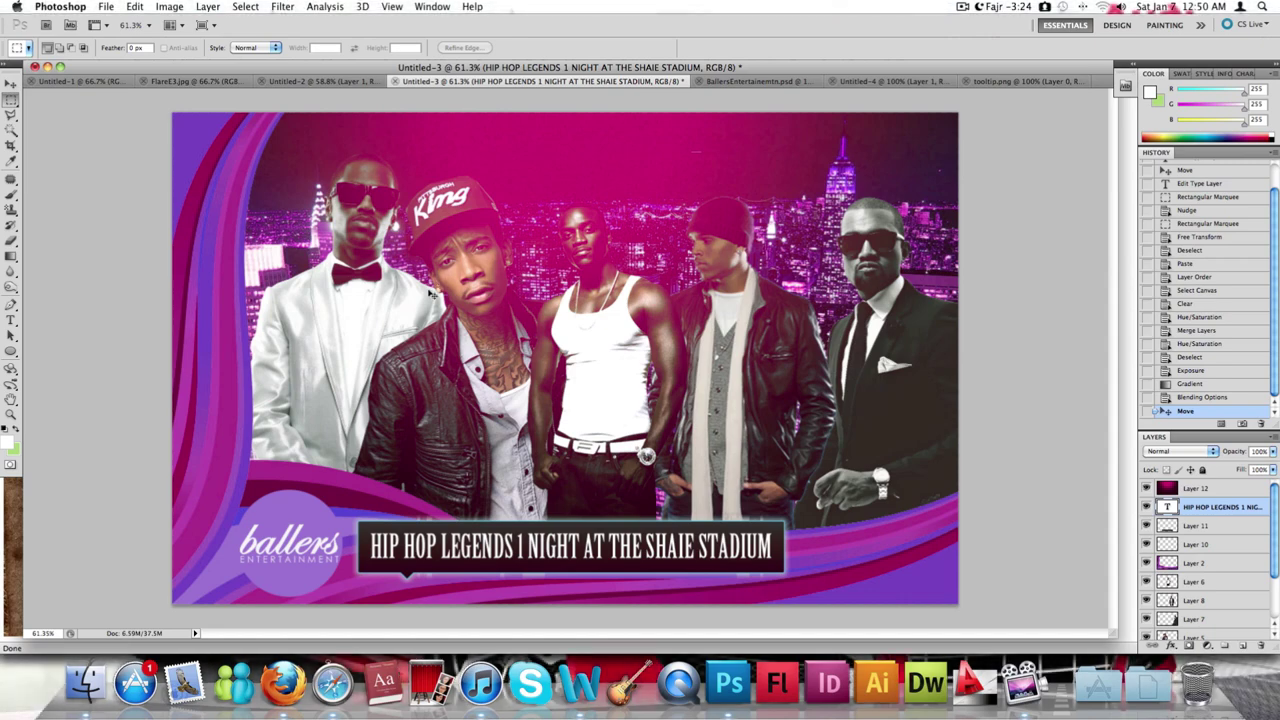
Paste the texture as Layer 13 above Layer 12 and scale it to cover the canvas
key("super+v")
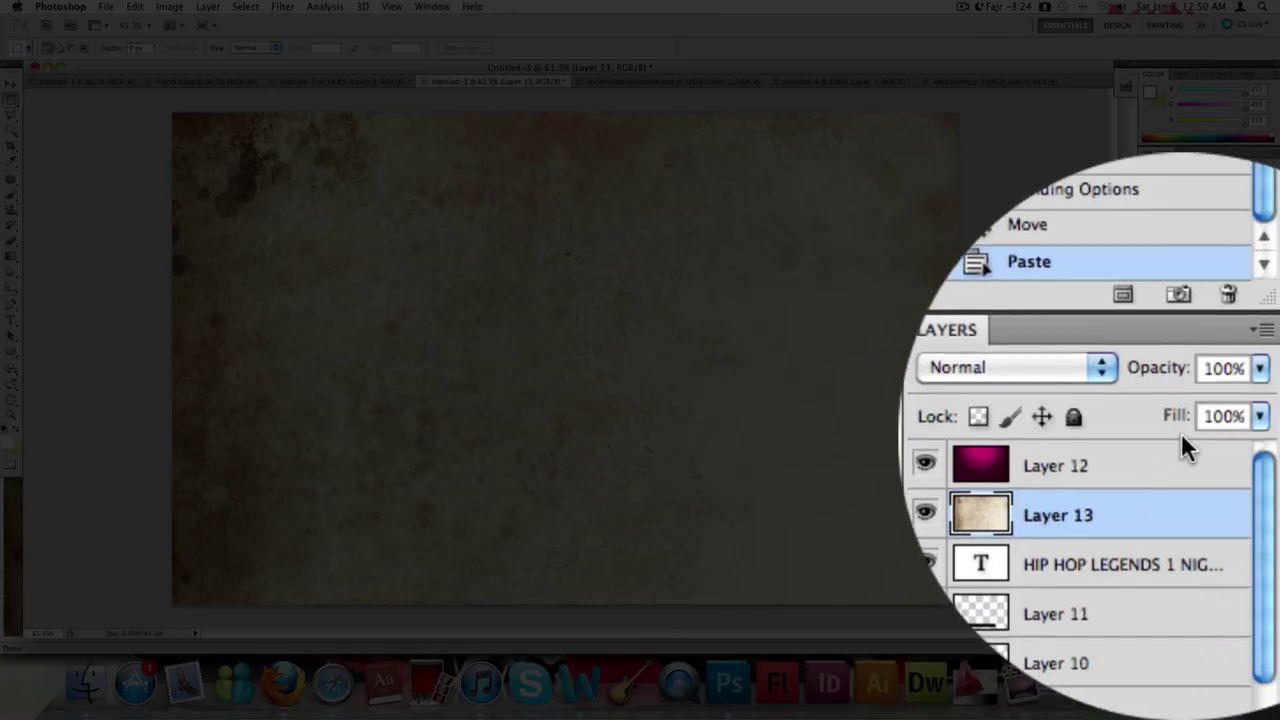
left_click_drag(1103, 449, 1105, 437)
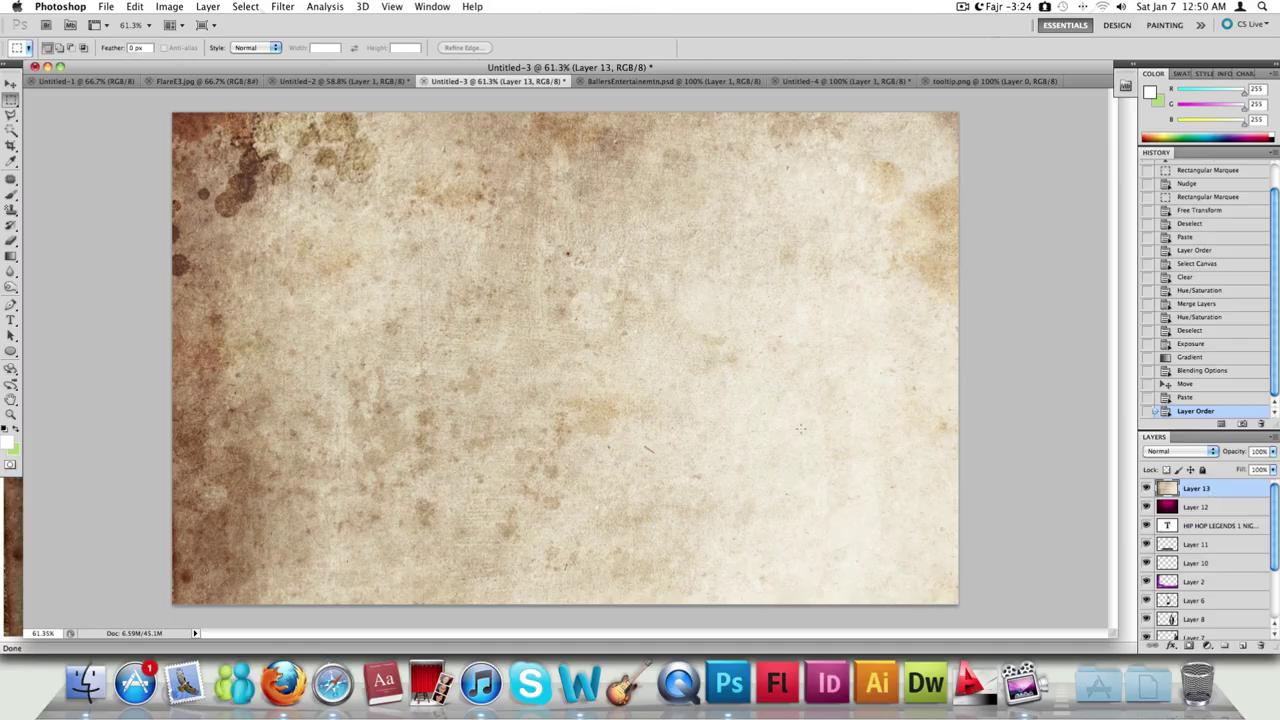
key("super+t")
scroll(800, 435, "down", 3)
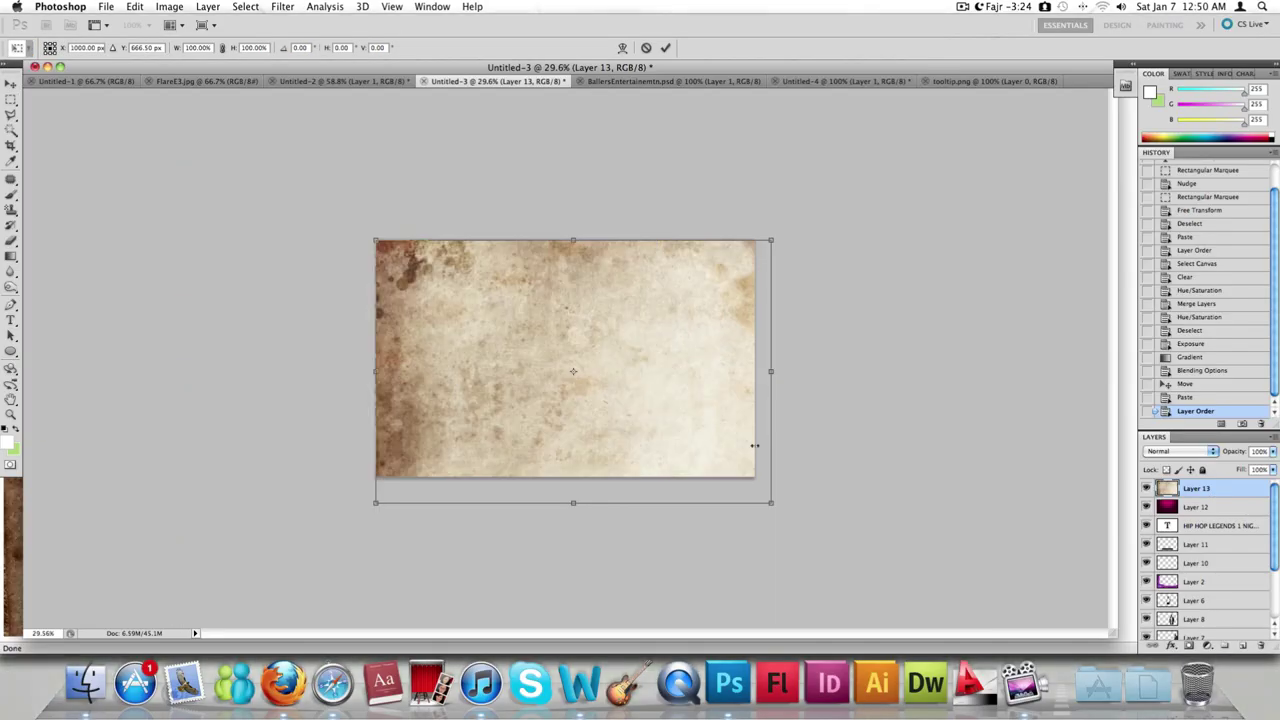
left_click_drag(771, 502, 758, 490)
key("Return")
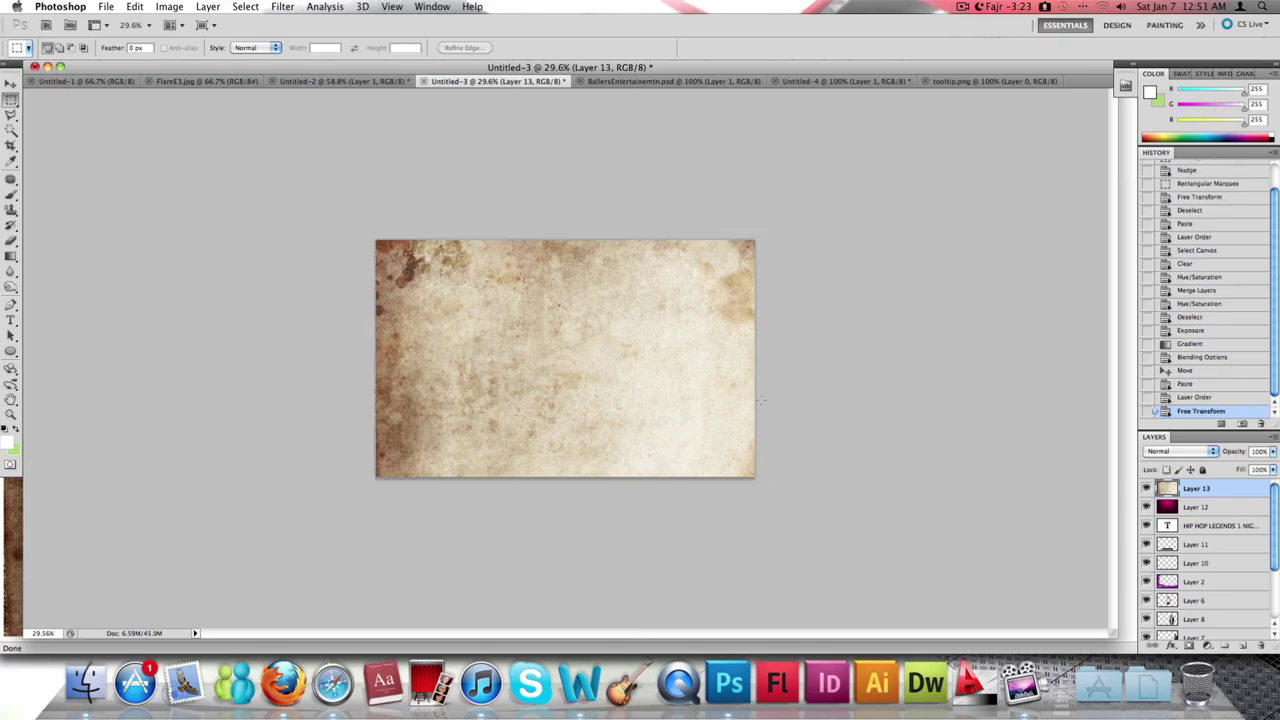
scroll(568, 334, "up", 2)
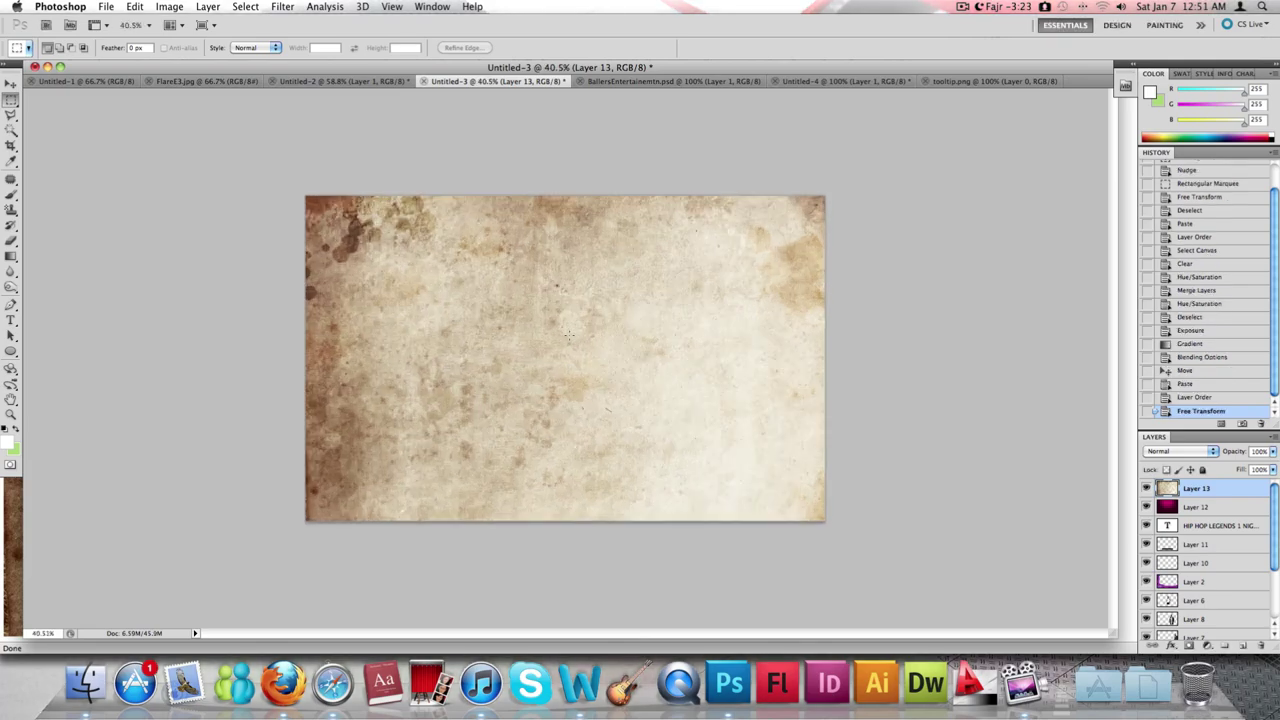
scroll(568, 334, "up", 2)
scroll(568, 334, "down", 3)
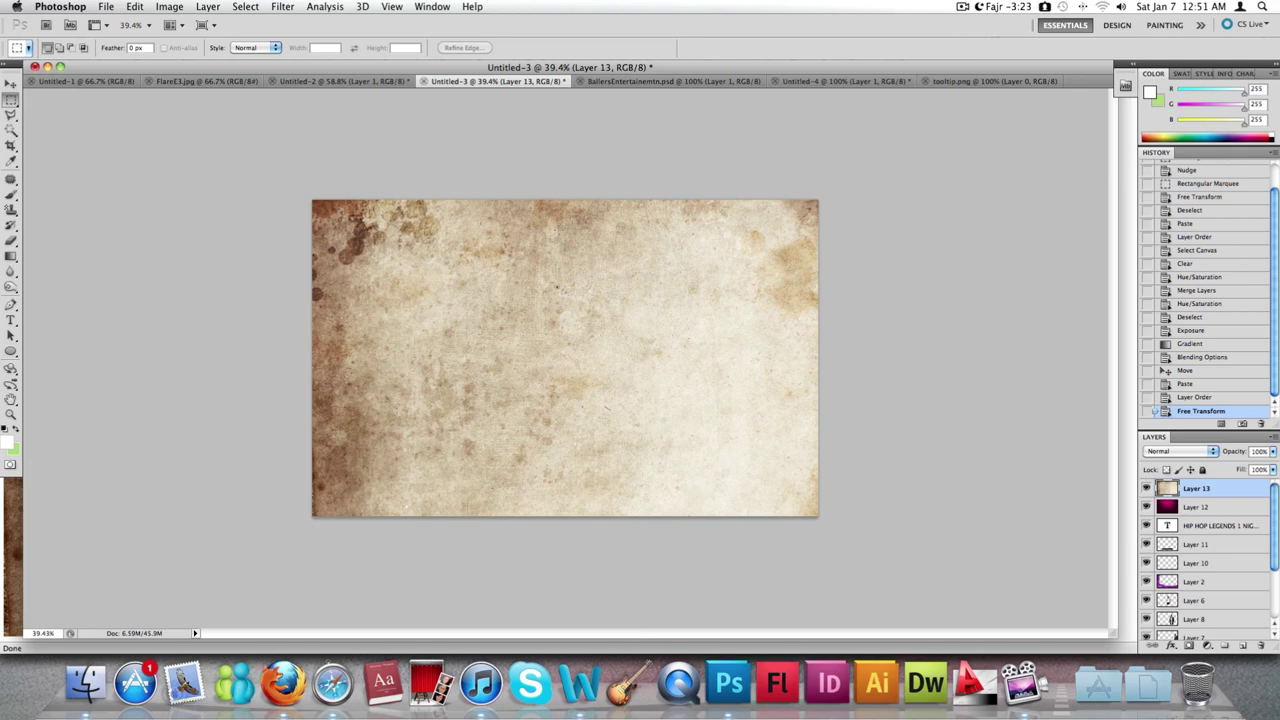
scroll(565, 358, "up", 1)
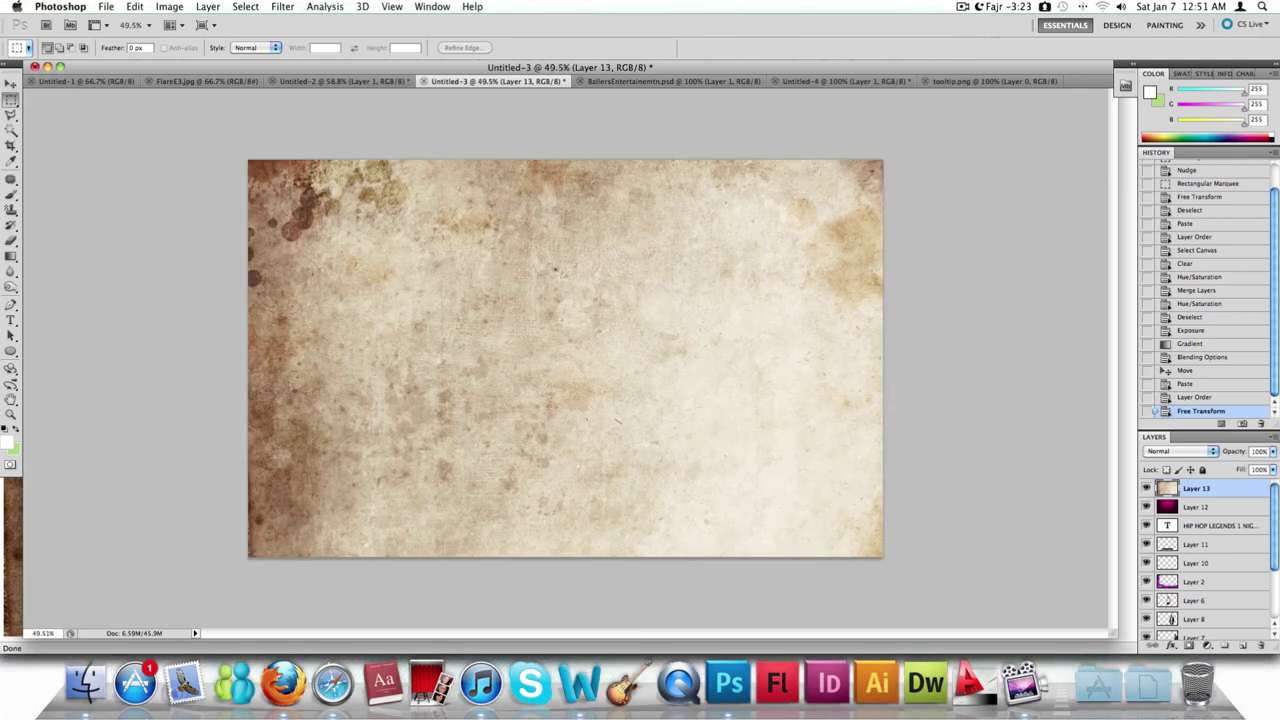
scroll(565, 358, "up", 1)
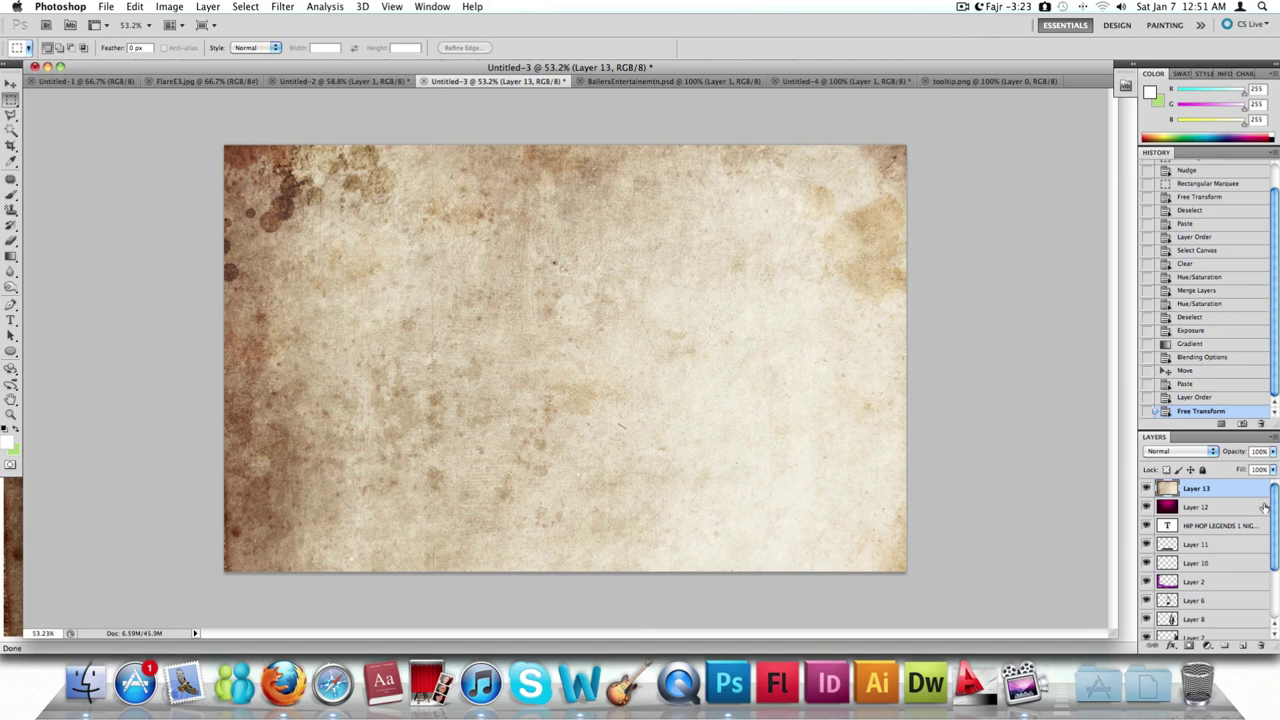
right_click(1208, 492)
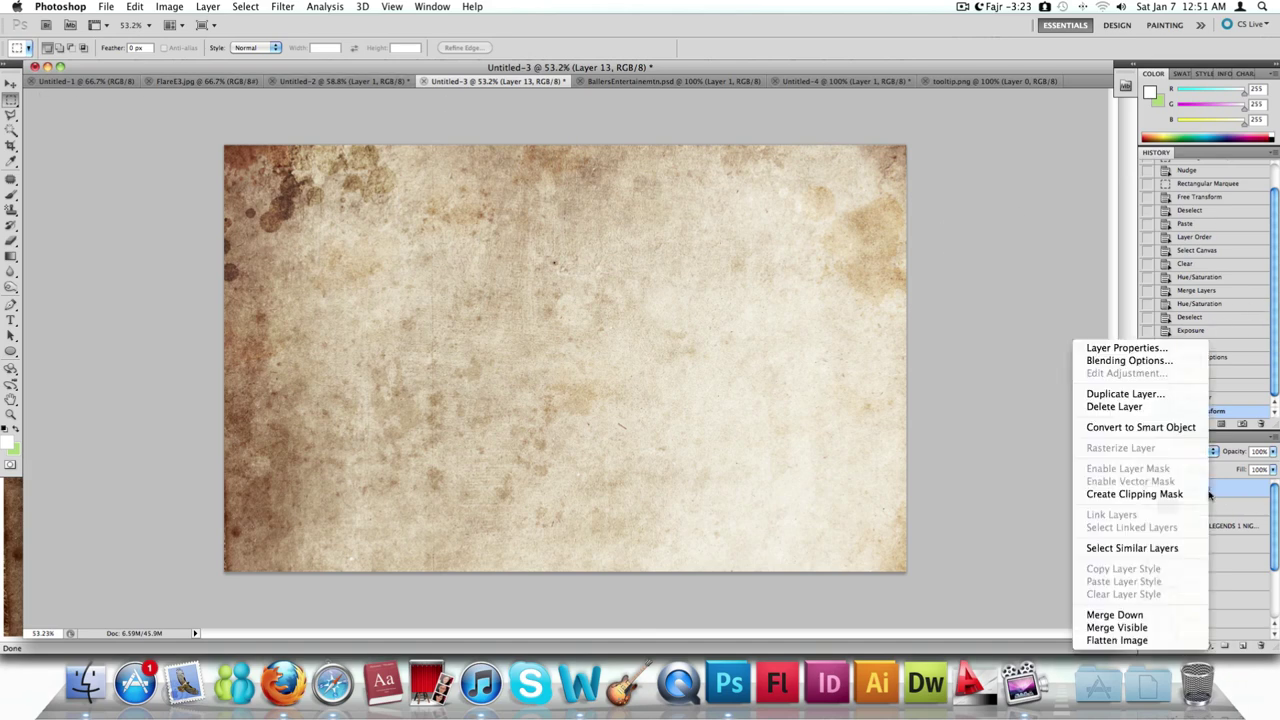
Open Layer 13's Blending Options and preview Overlay on the texture
left_click(1130, 361)
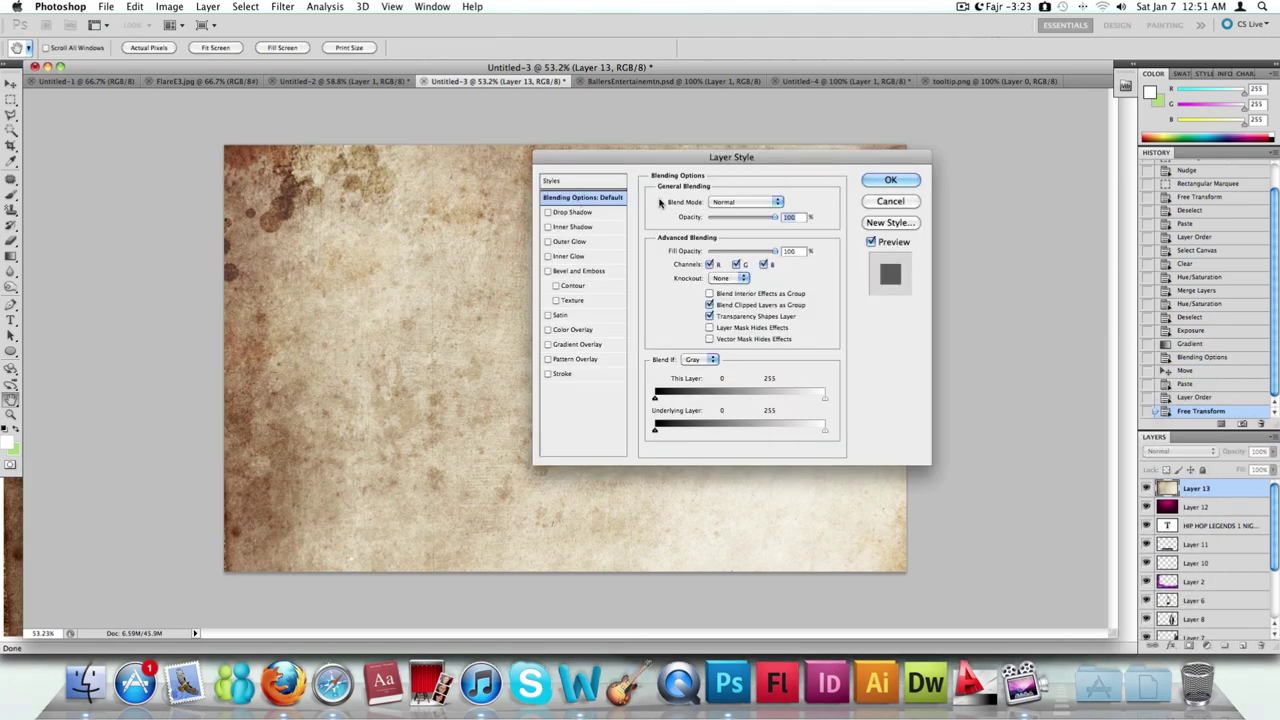
left_click(748, 205)
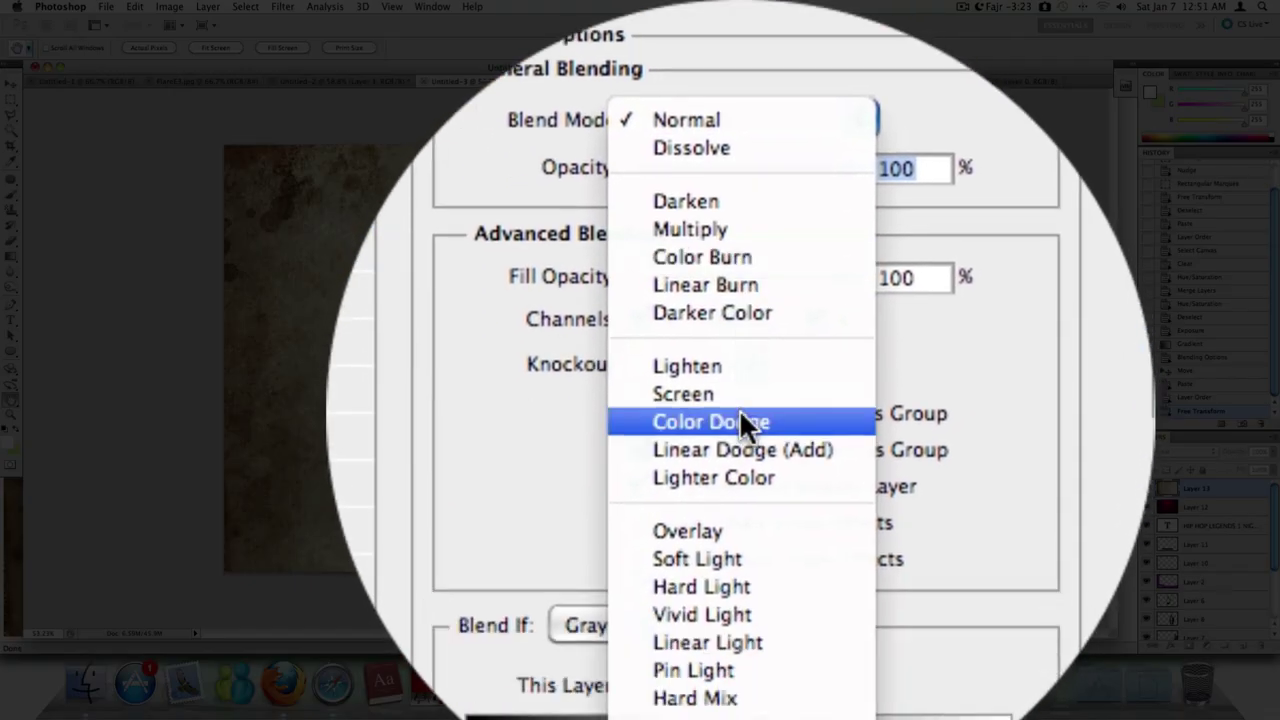
left_click(745, 368)
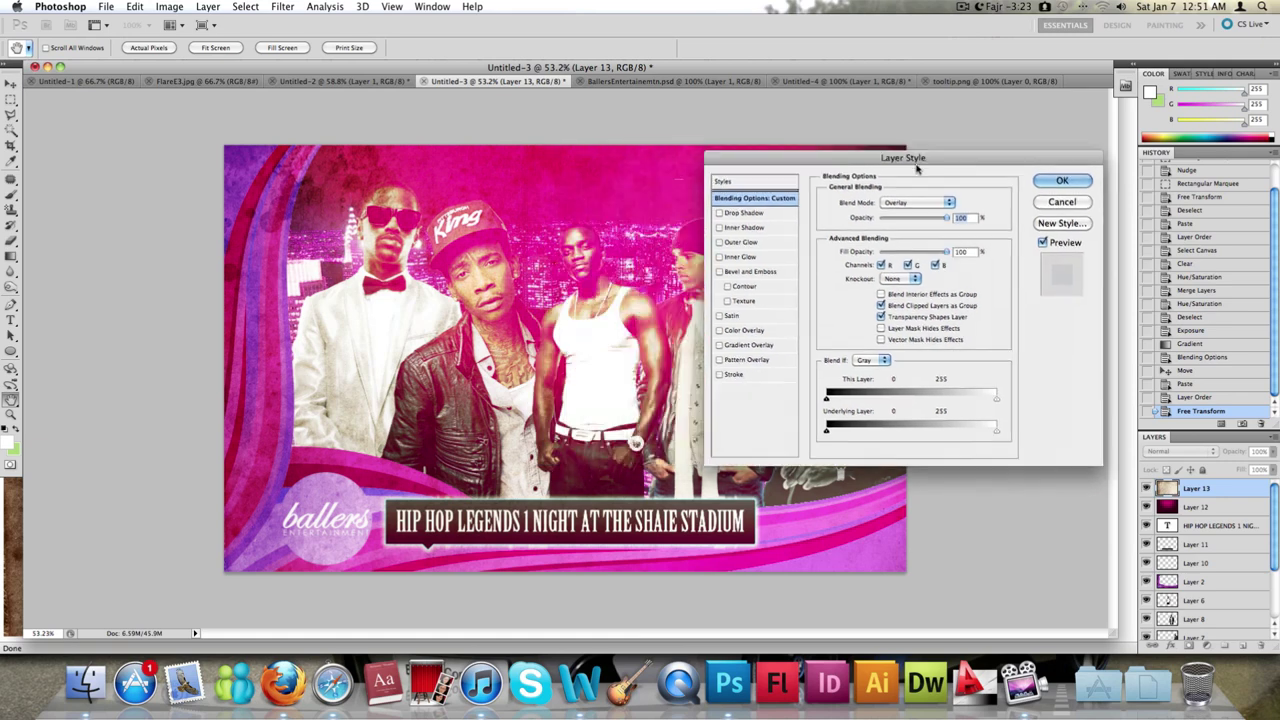
left_click_drag(916, 170, 1129, 216)
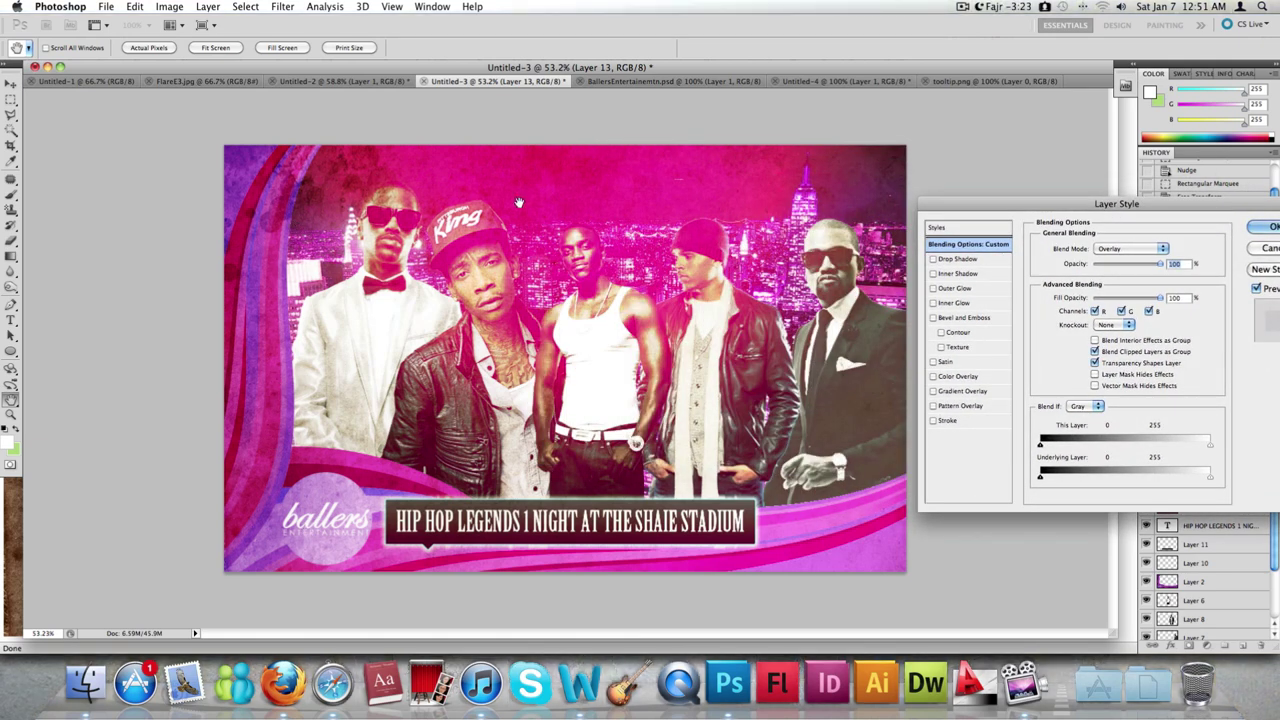
left_click_drag(1049, 212, 887, 201)
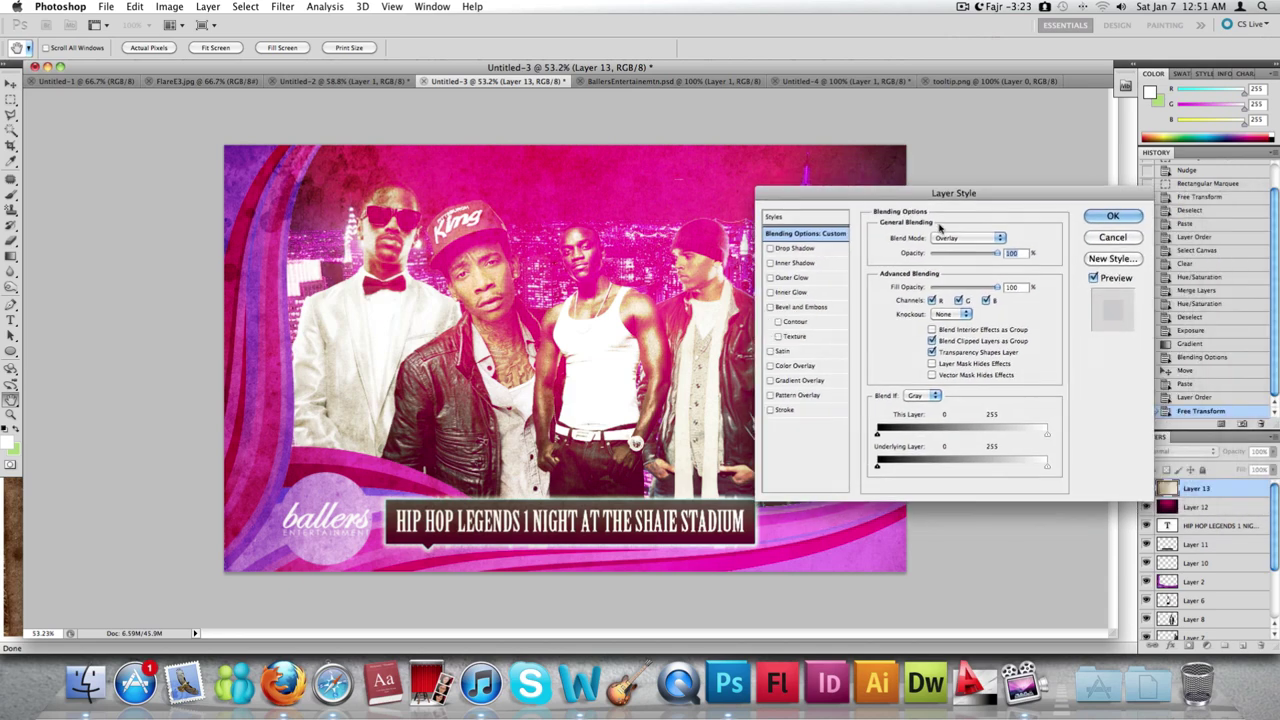
Preview Multiply, Linear Dodge, Soft Light, Color Dodge, Pin Light and Linear Light on the texture
left_click(953, 240)
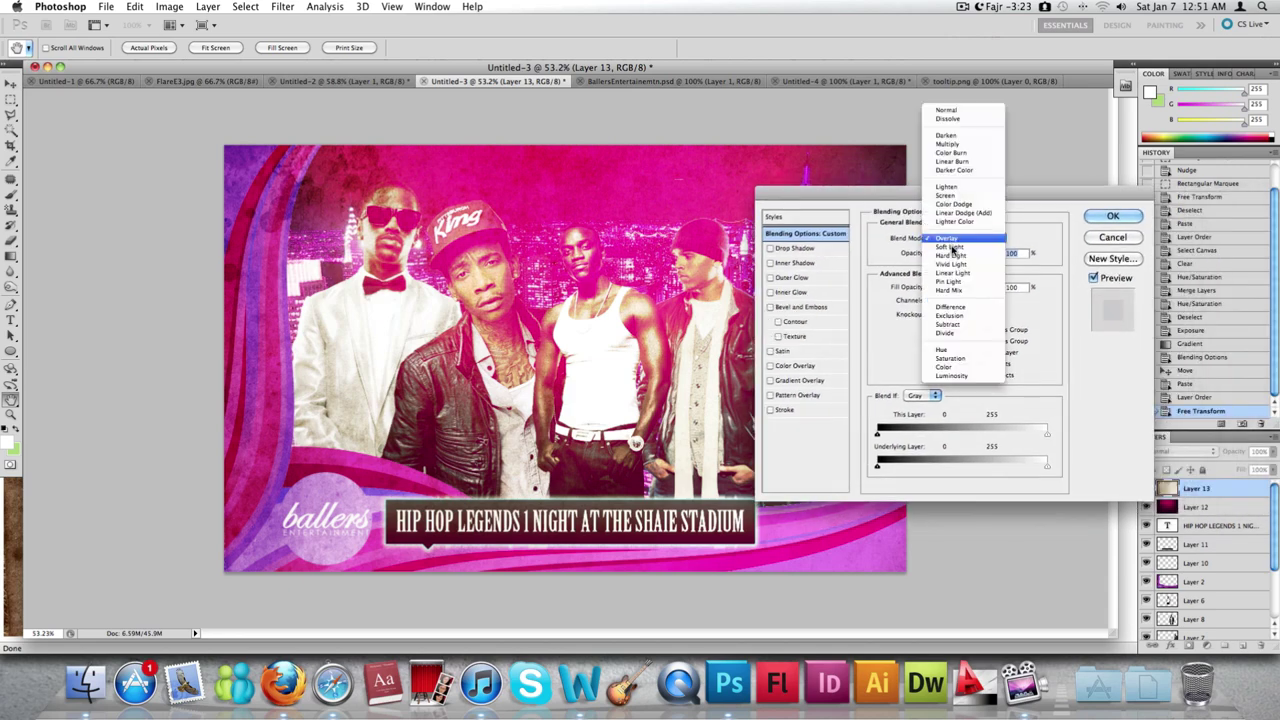
left_click(947, 144)
left_click(951, 237)
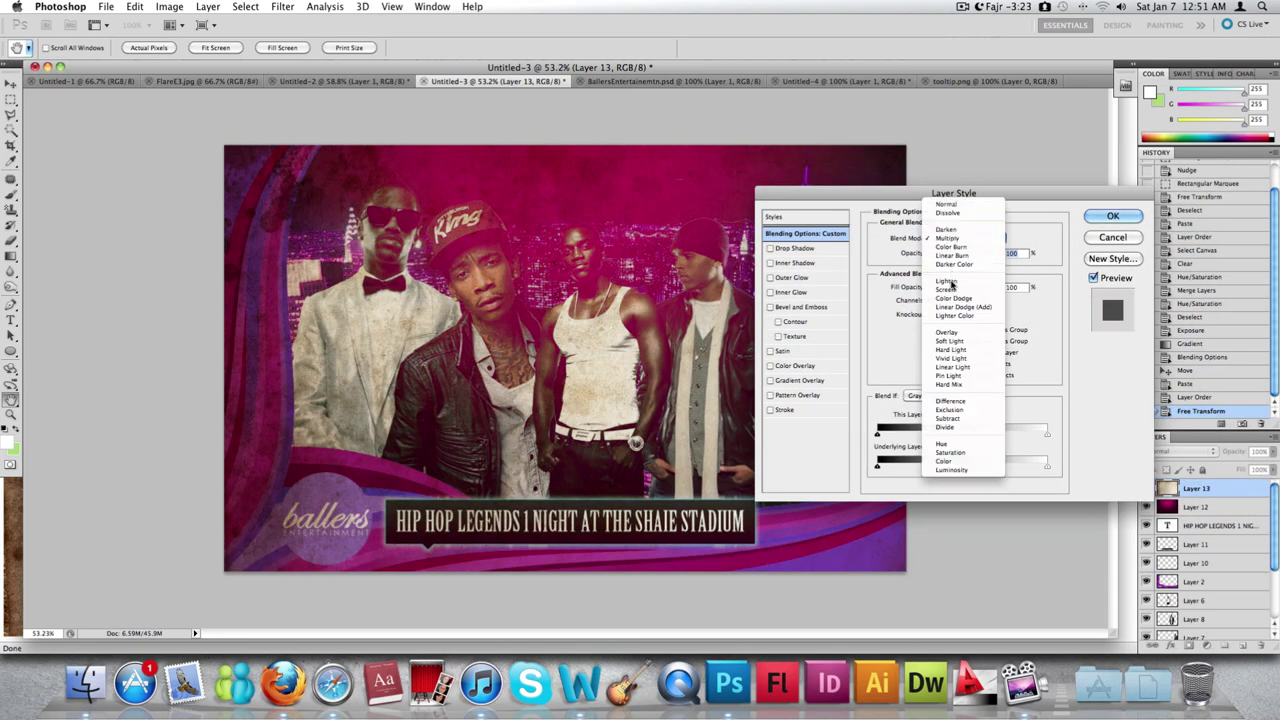
left_click(955, 313)
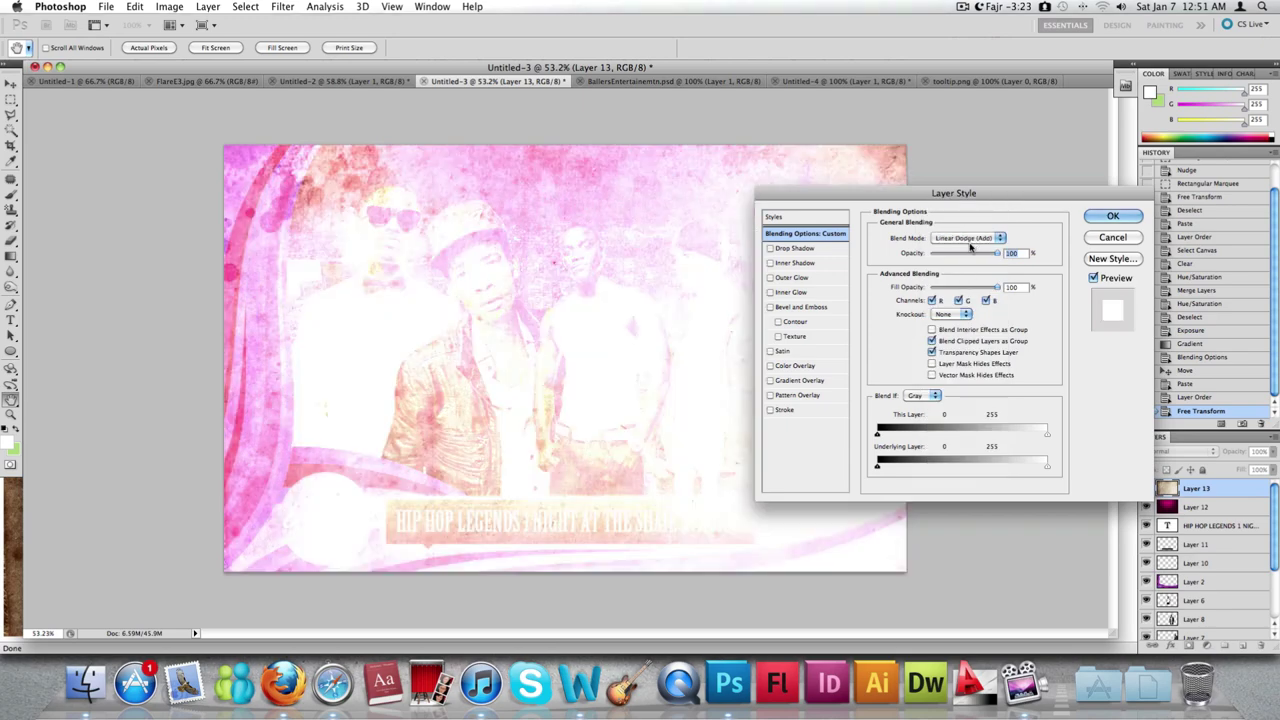
left_click(971, 240)
left_click(968, 272)
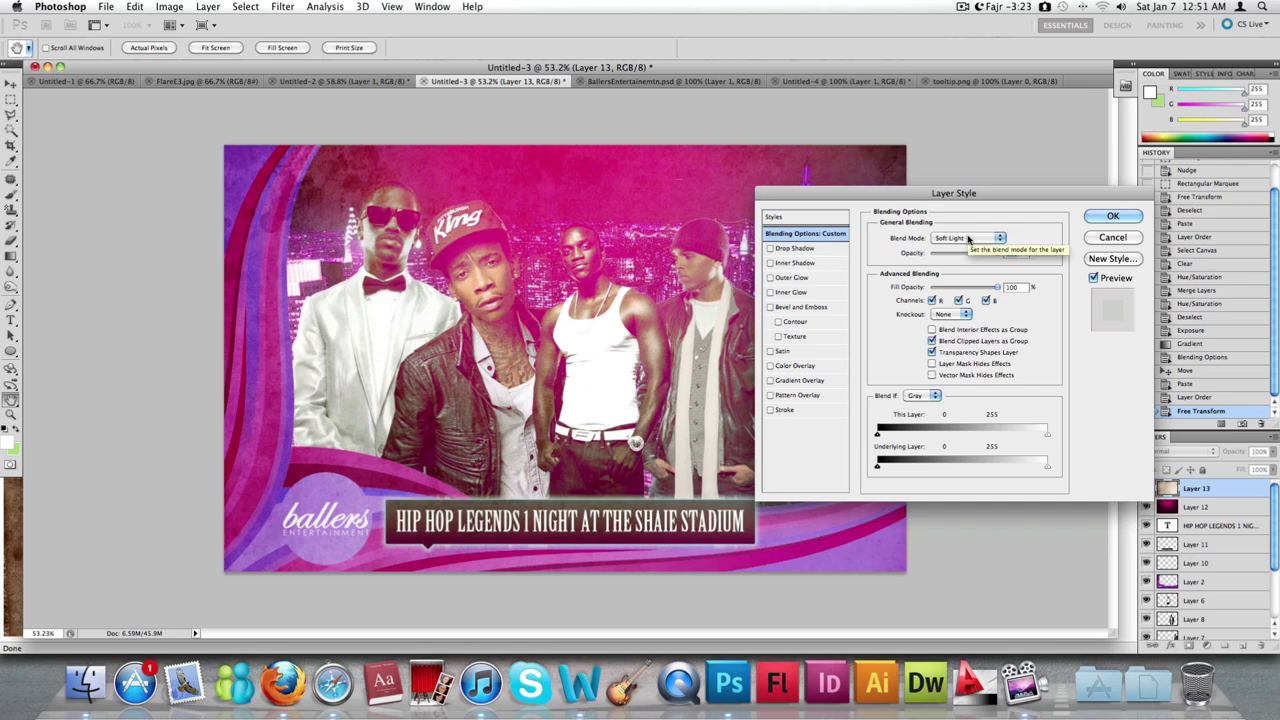
left_click(968, 238)
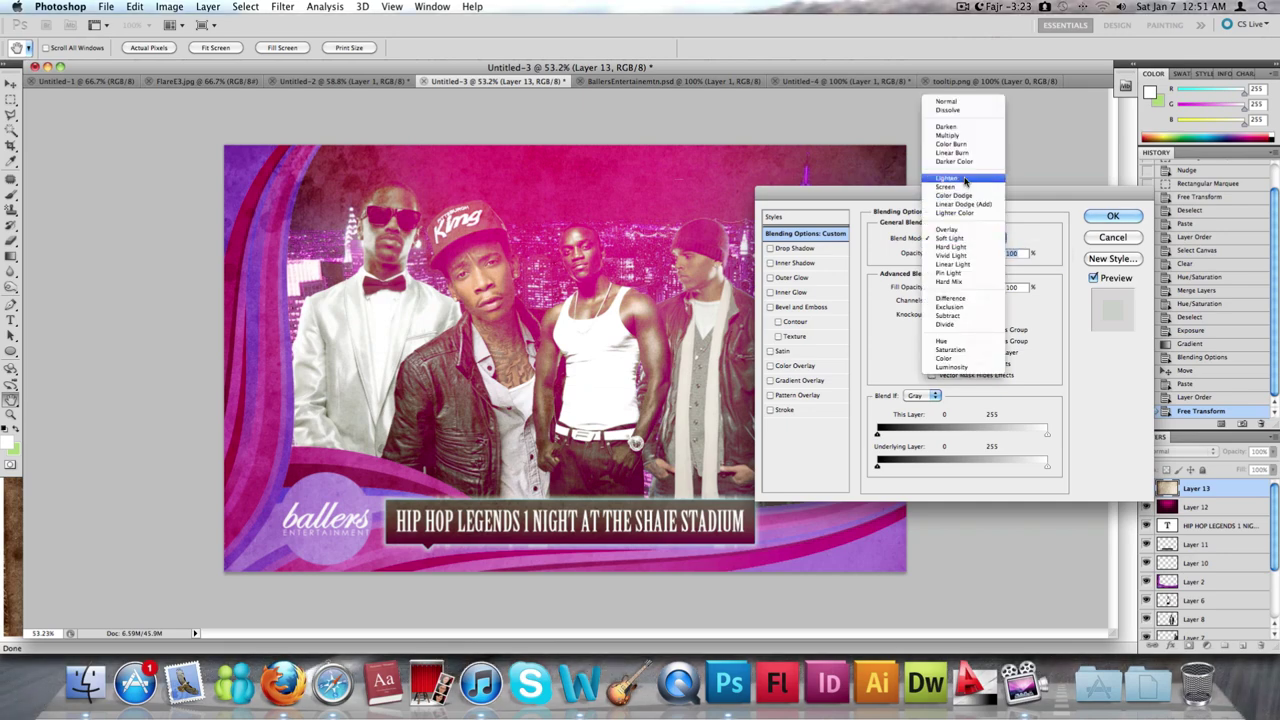
left_click(955, 195)
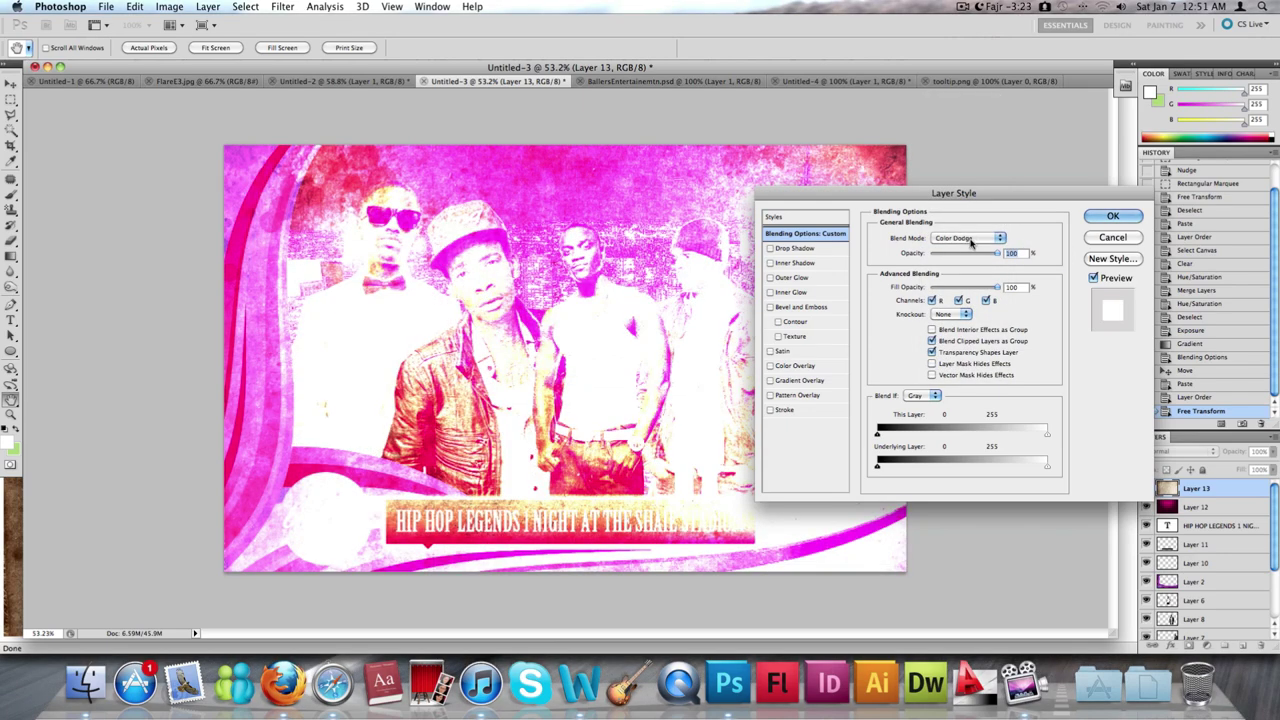
left_click(968, 242)
left_click(968, 256)
left_click(966, 243)
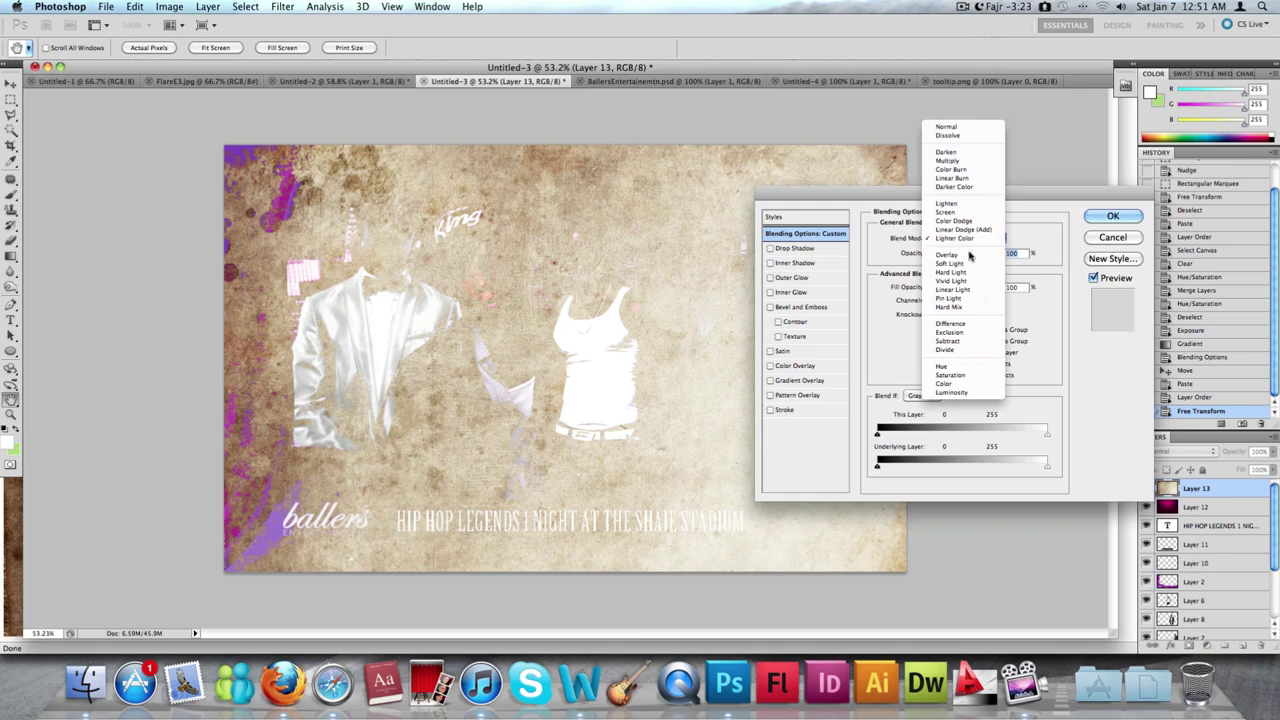
left_click(965, 264)
left_click(966, 241)
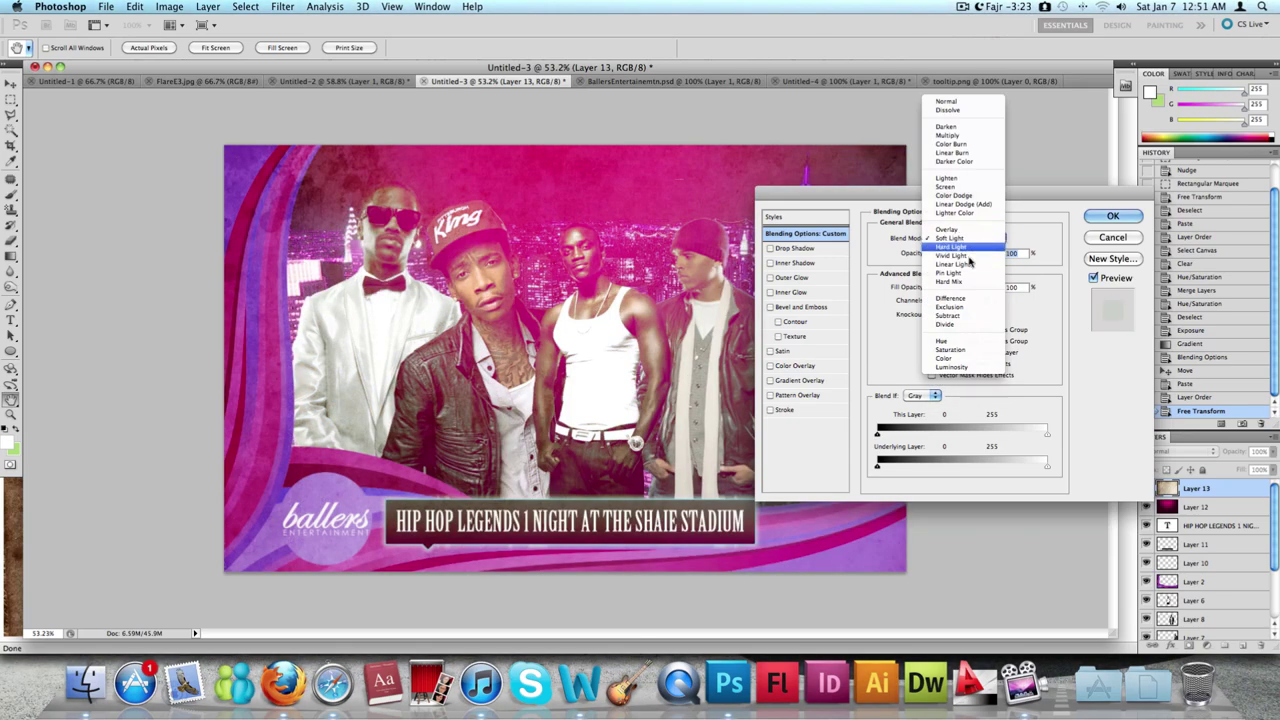
left_click(968, 273)
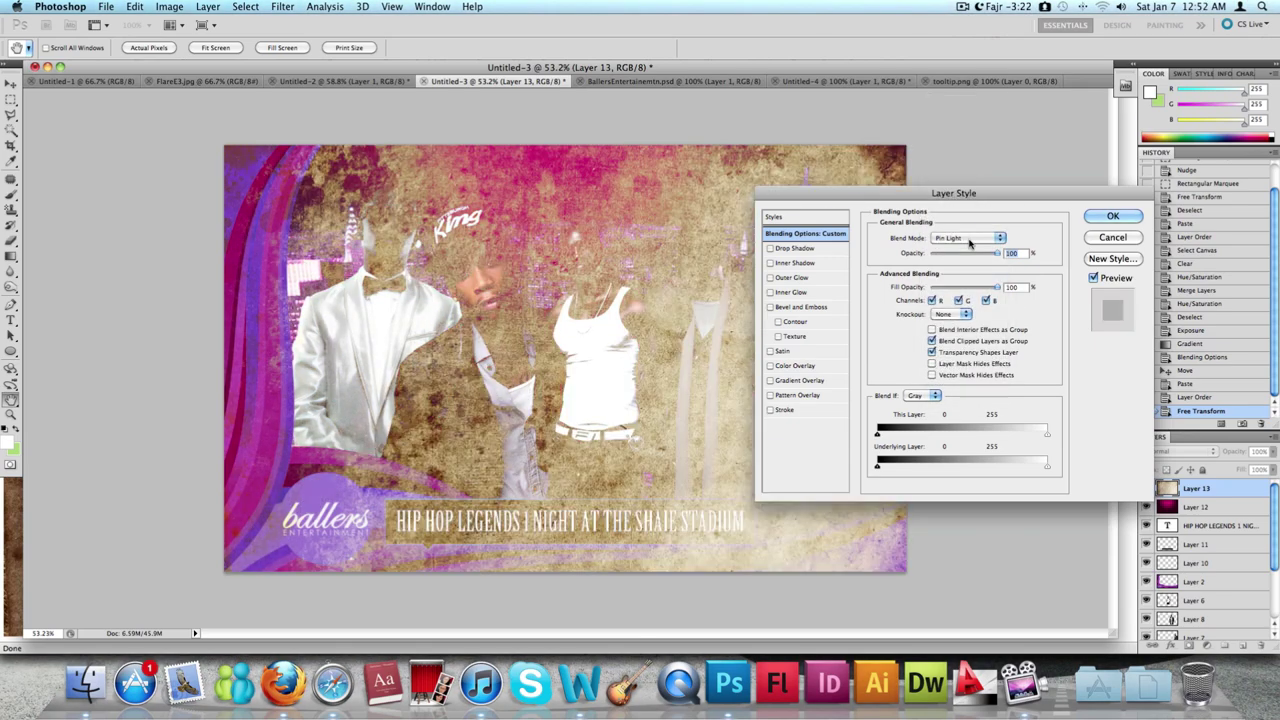
left_click(968, 240)
left_click(968, 229)
left_click(968, 238)
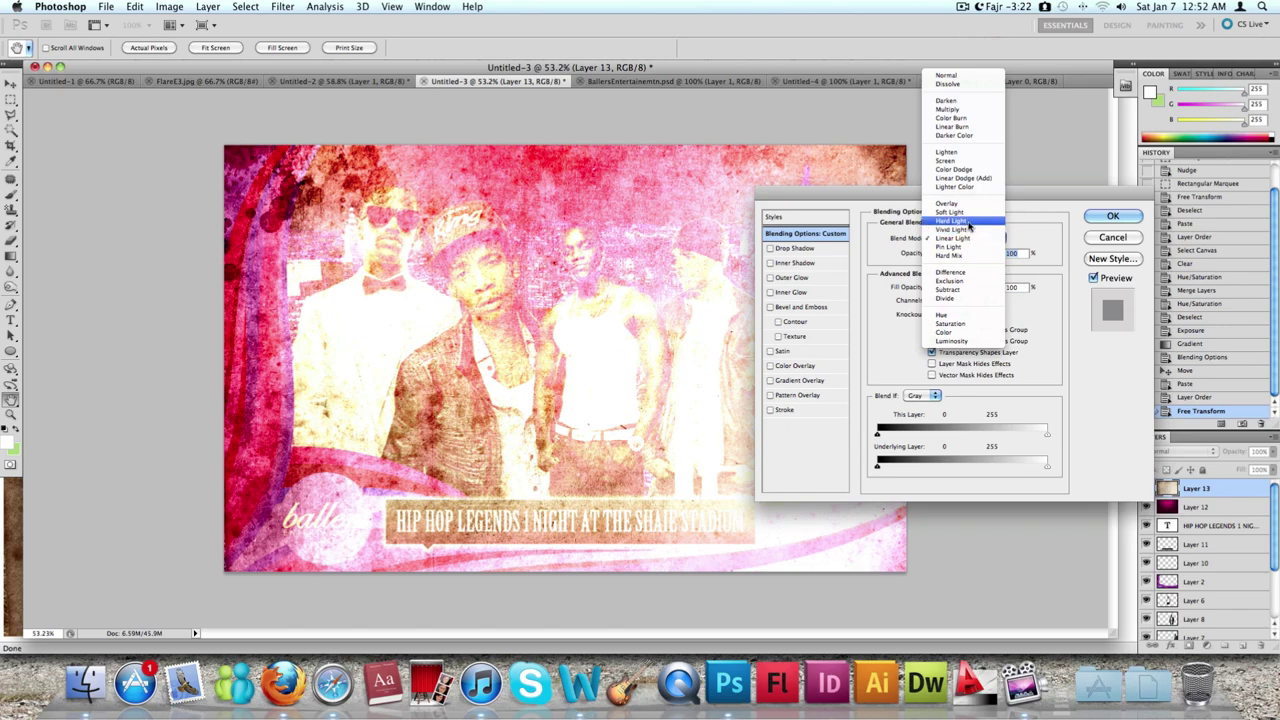
left_click(966, 222)
left_click(966, 238)
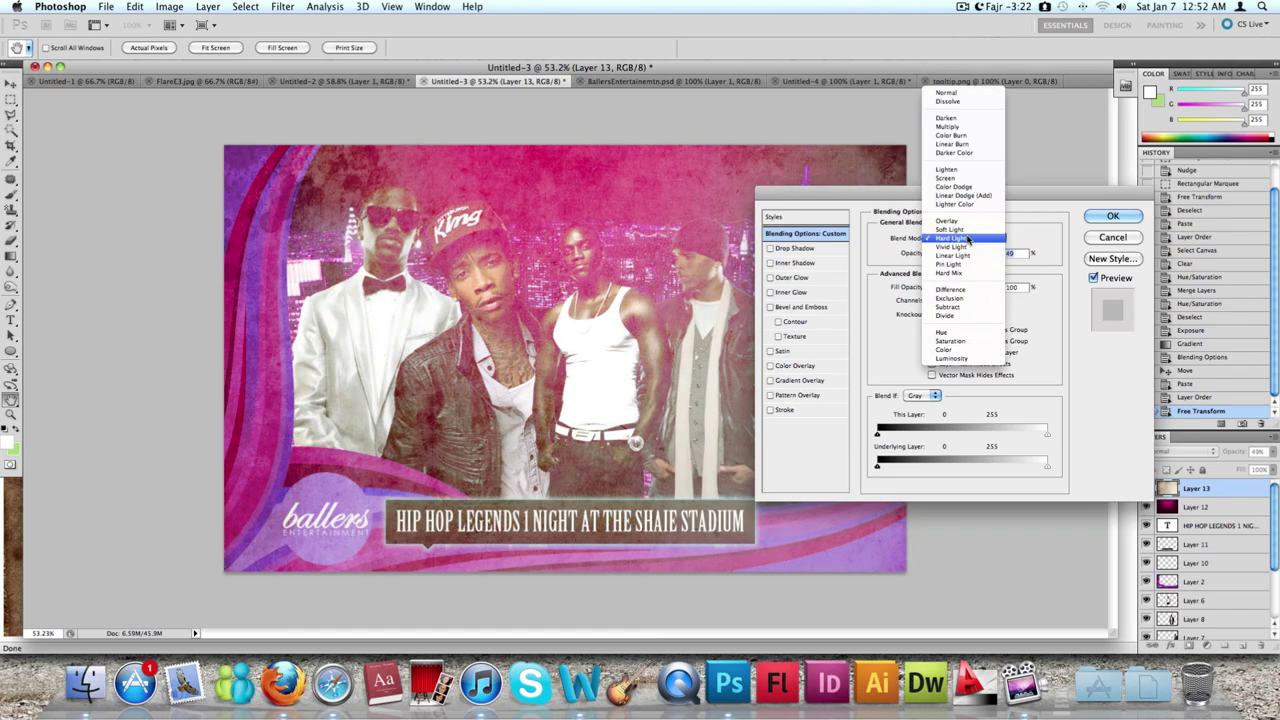
left_click(966, 238)
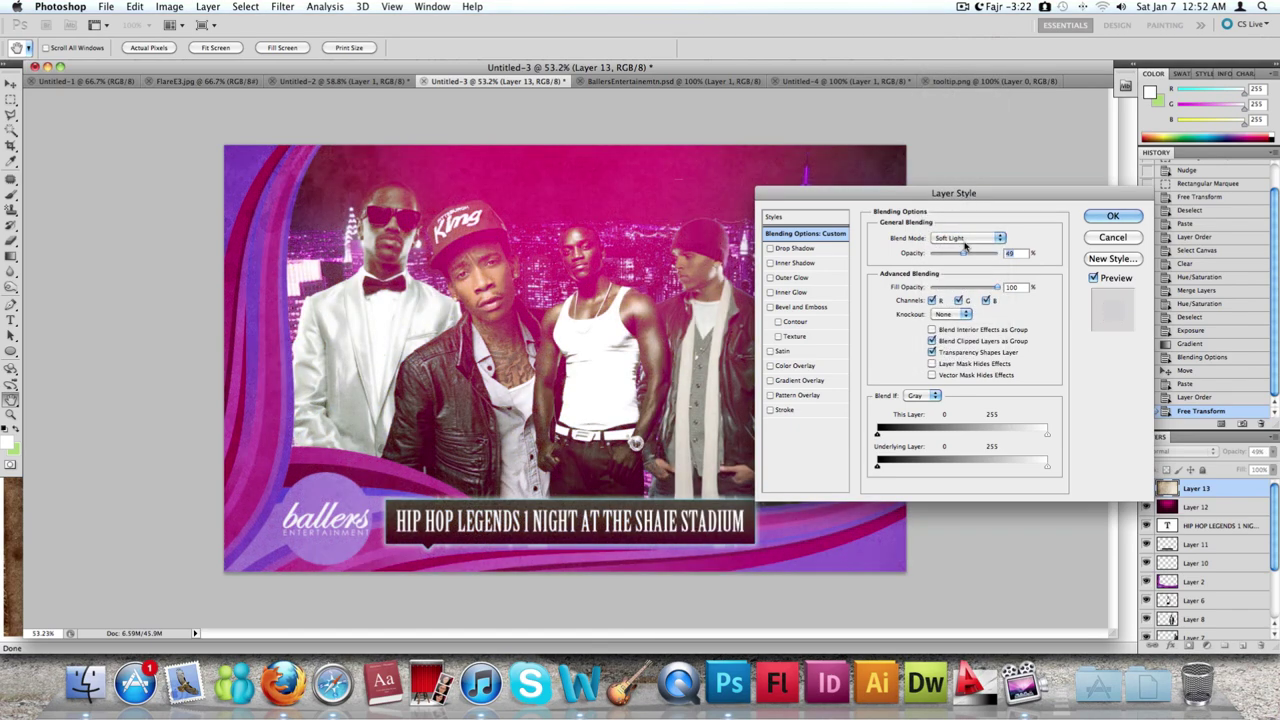
Compare Lighten, Hard Light, Vivid Light and Color Burn, then apply Overlay at 49% opacity
left_click(966, 238)
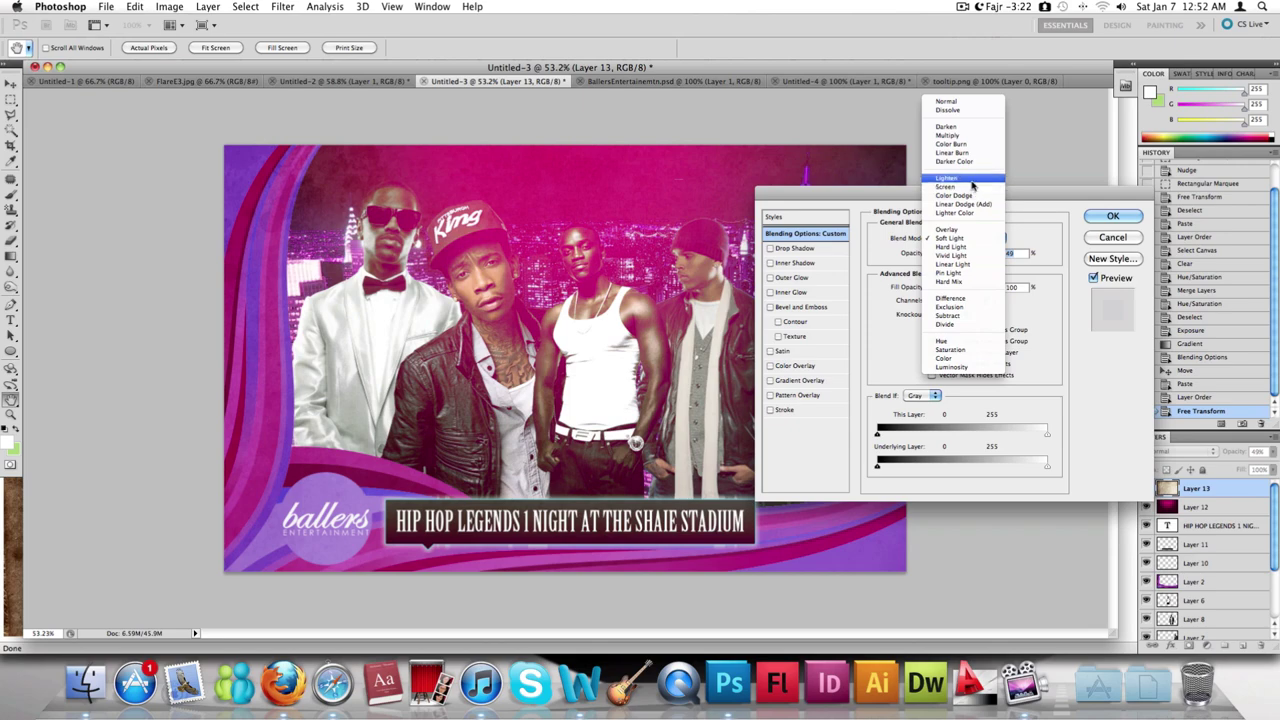
left_click(969, 181)
left_click(969, 241)
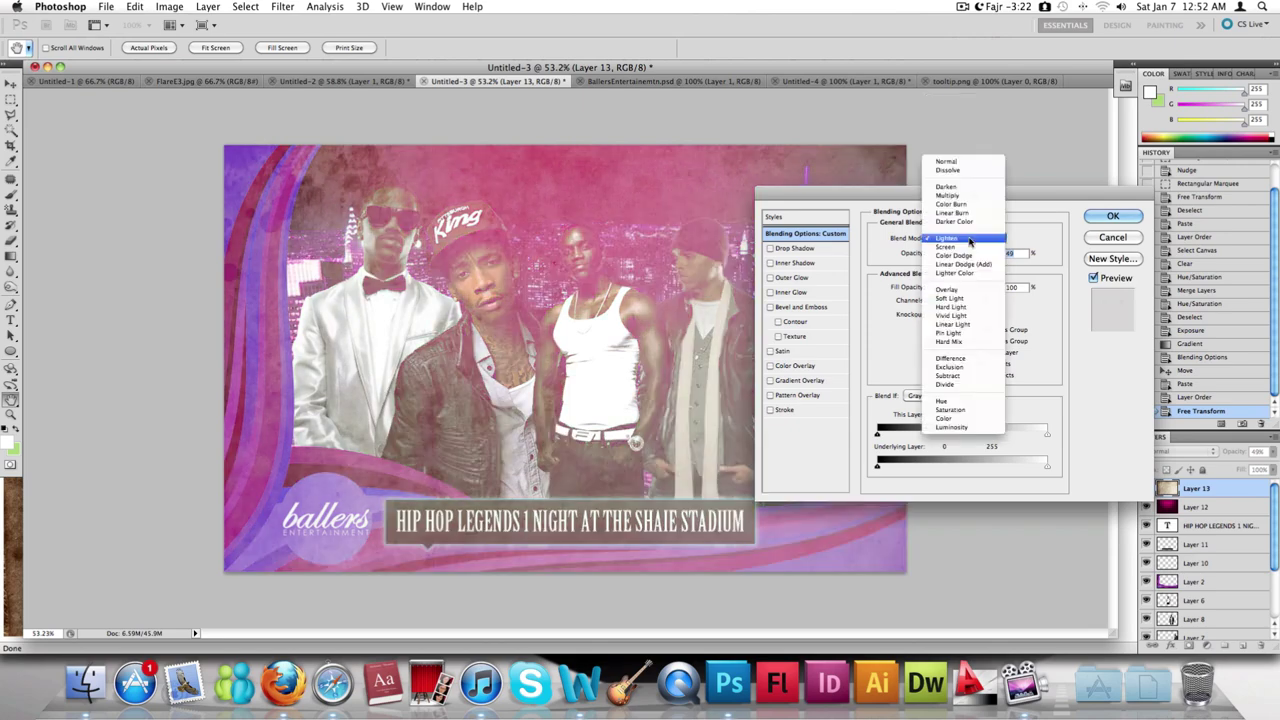
left_click(970, 307)
left_click(969, 241)
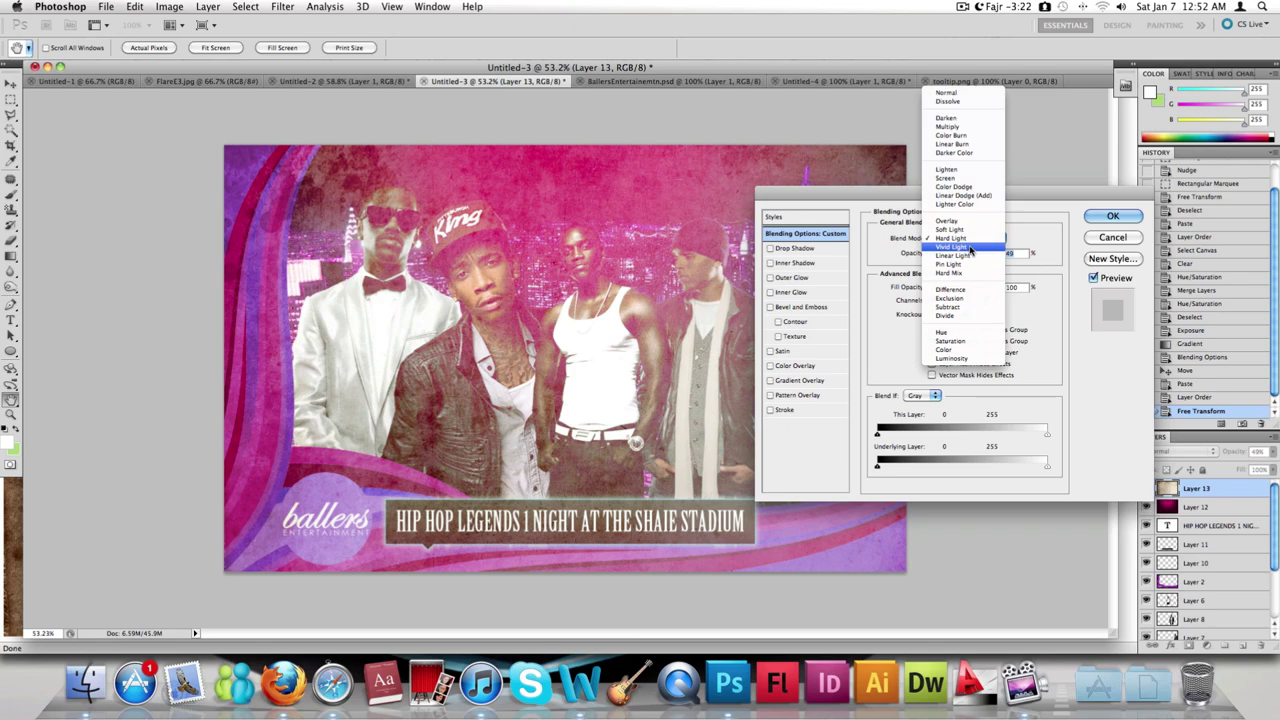
left_click(969, 252)
left_click(969, 241)
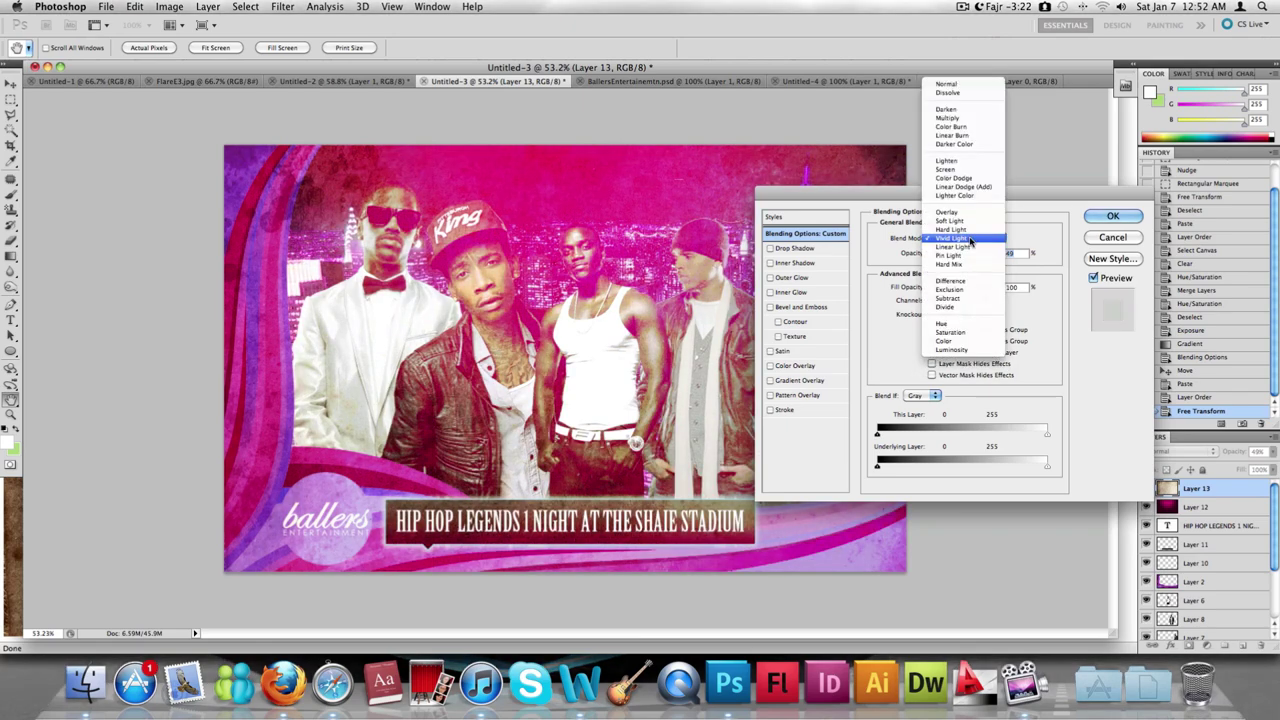
left_click(966, 188)
left_click(969, 241)
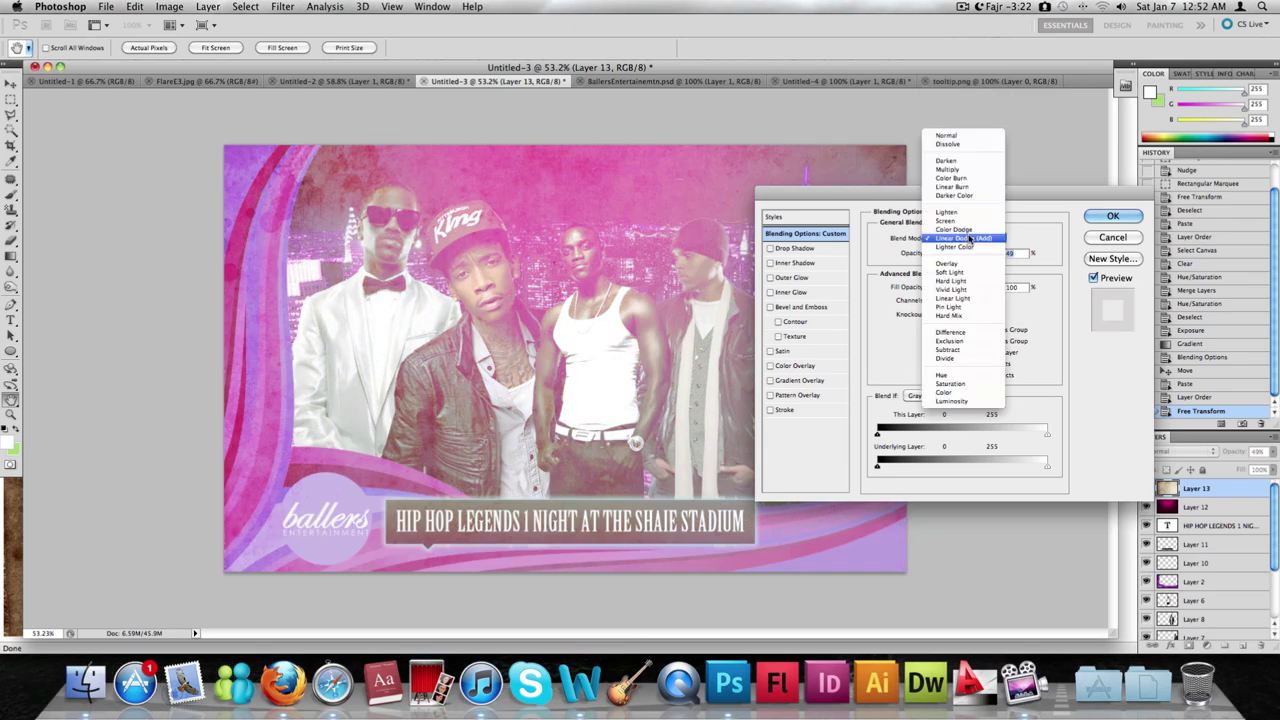
left_click(966, 247)
left_click(968, 238)
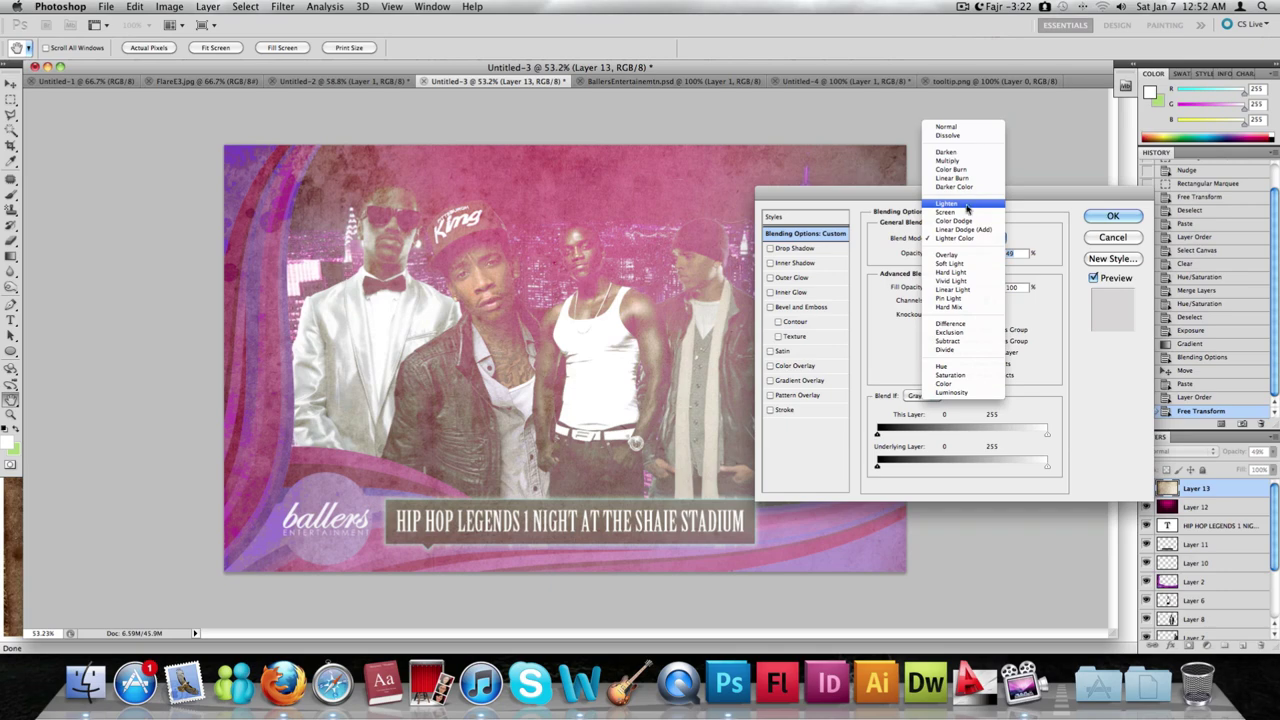
left_click(968, 205)
left_click(968, 237)
left_click(968, 208)
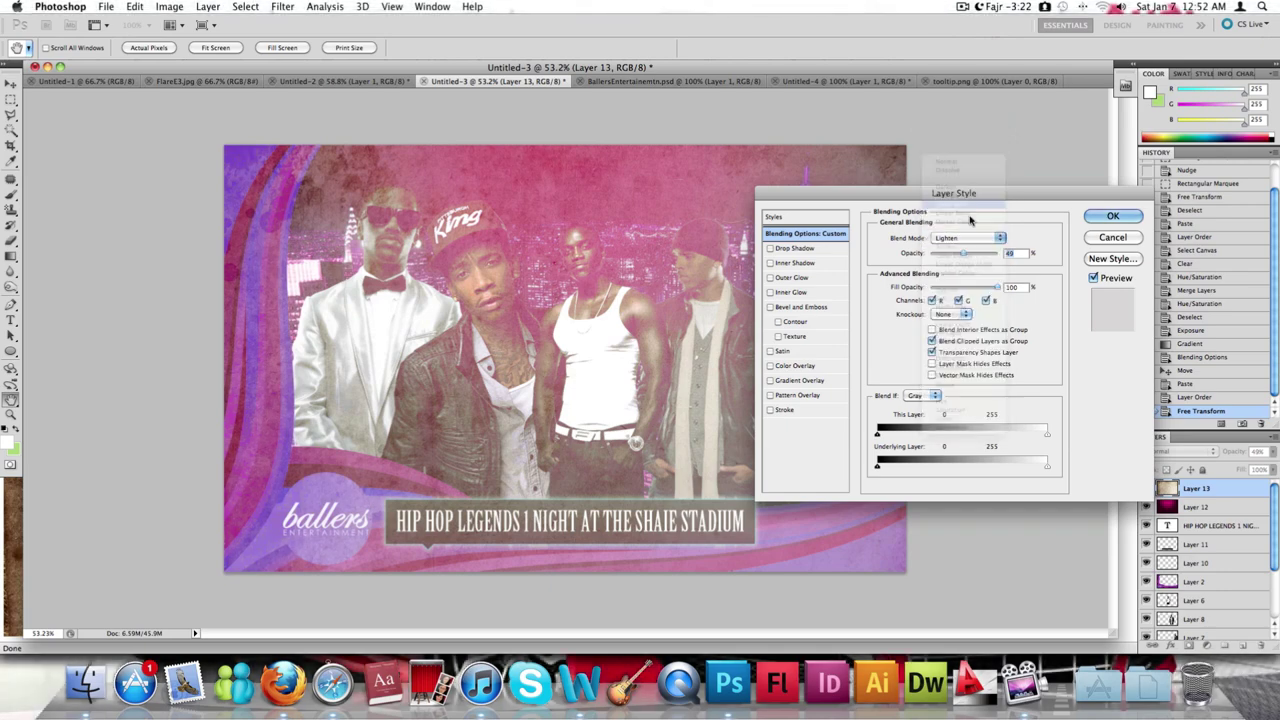
left_click(968, 236)
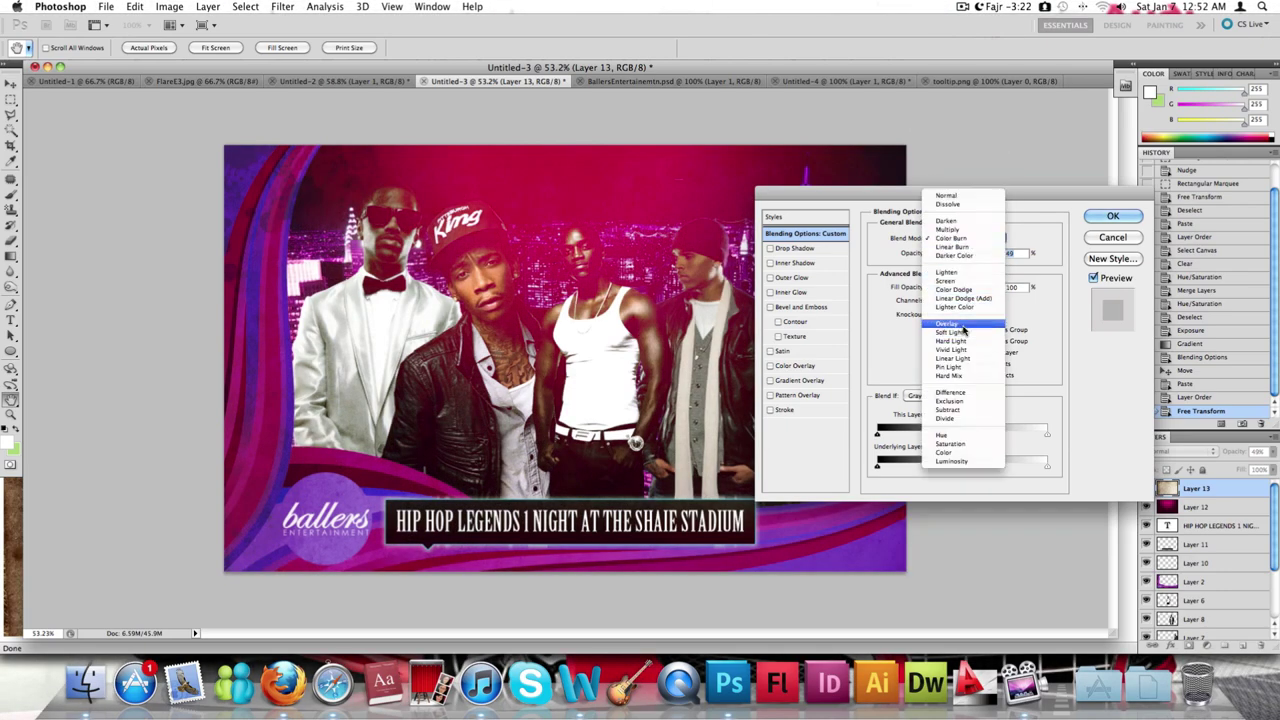
left_click(960, 341)
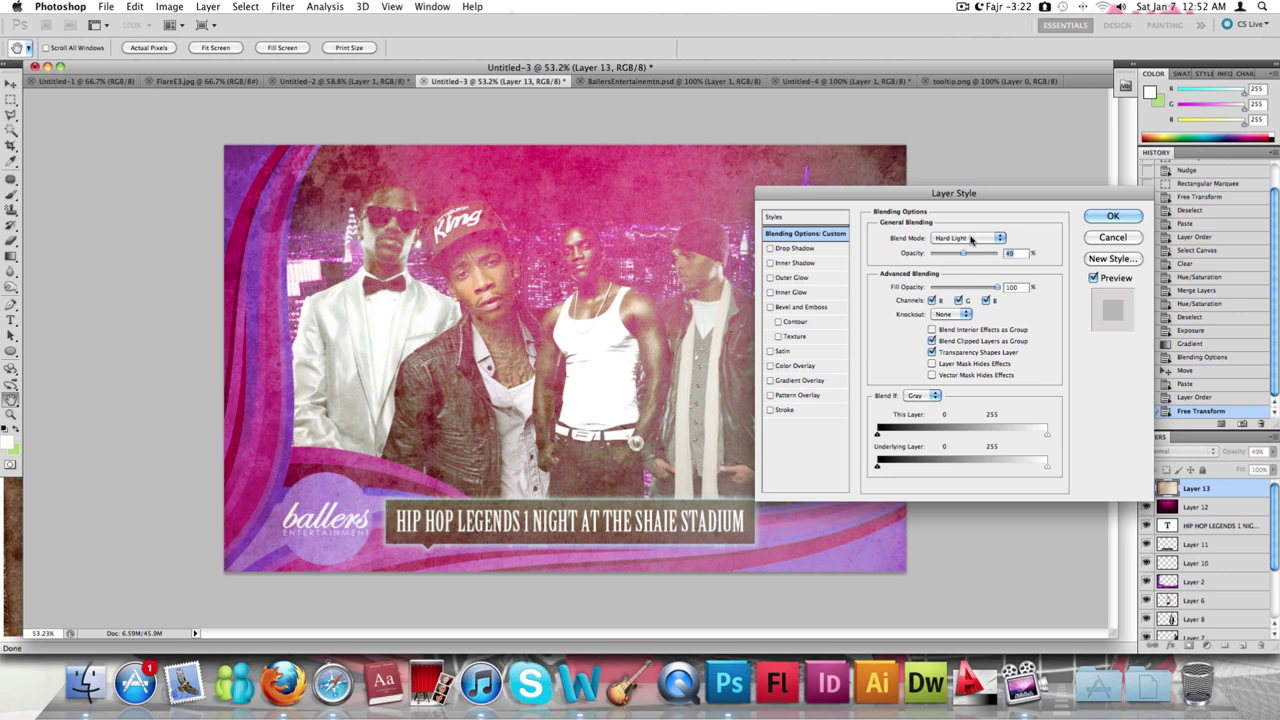
left_click(968, 238)
left_click(968, 222)
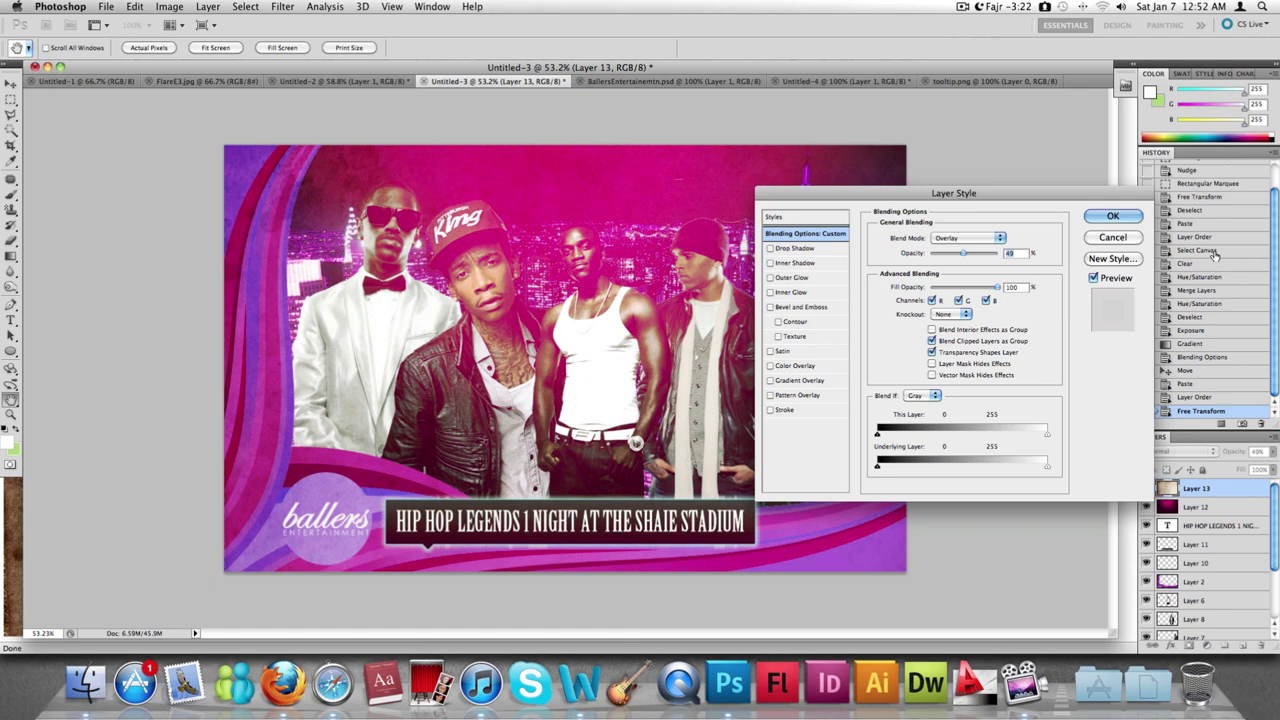
key("Return")
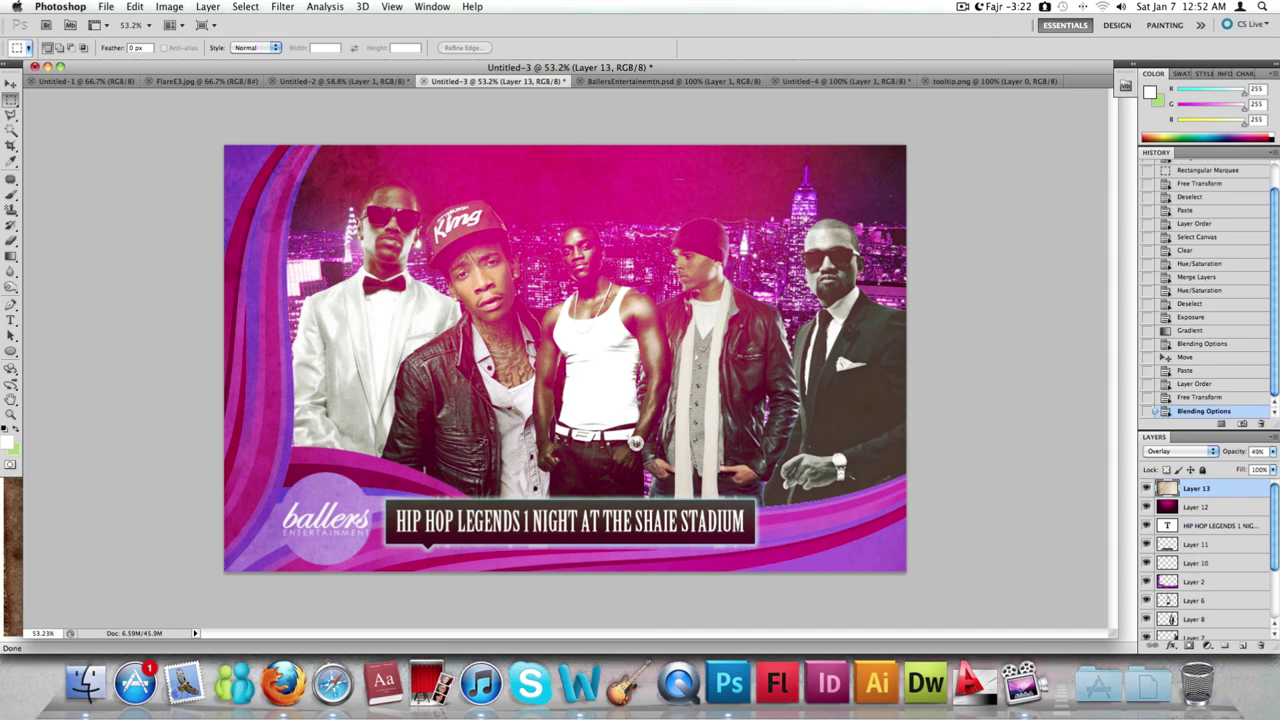
Erase the paper texture from part of the flyer in two Eraser passes
left_click(10, 242)
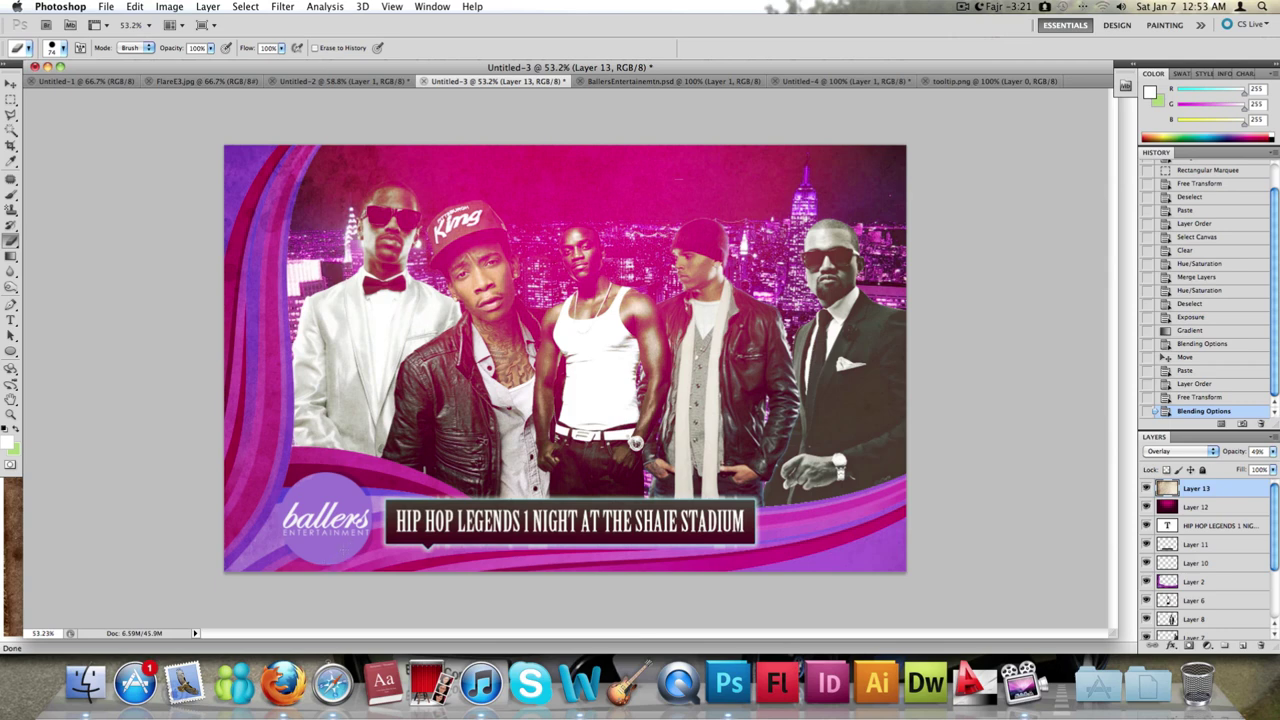
left_click(636, 443)
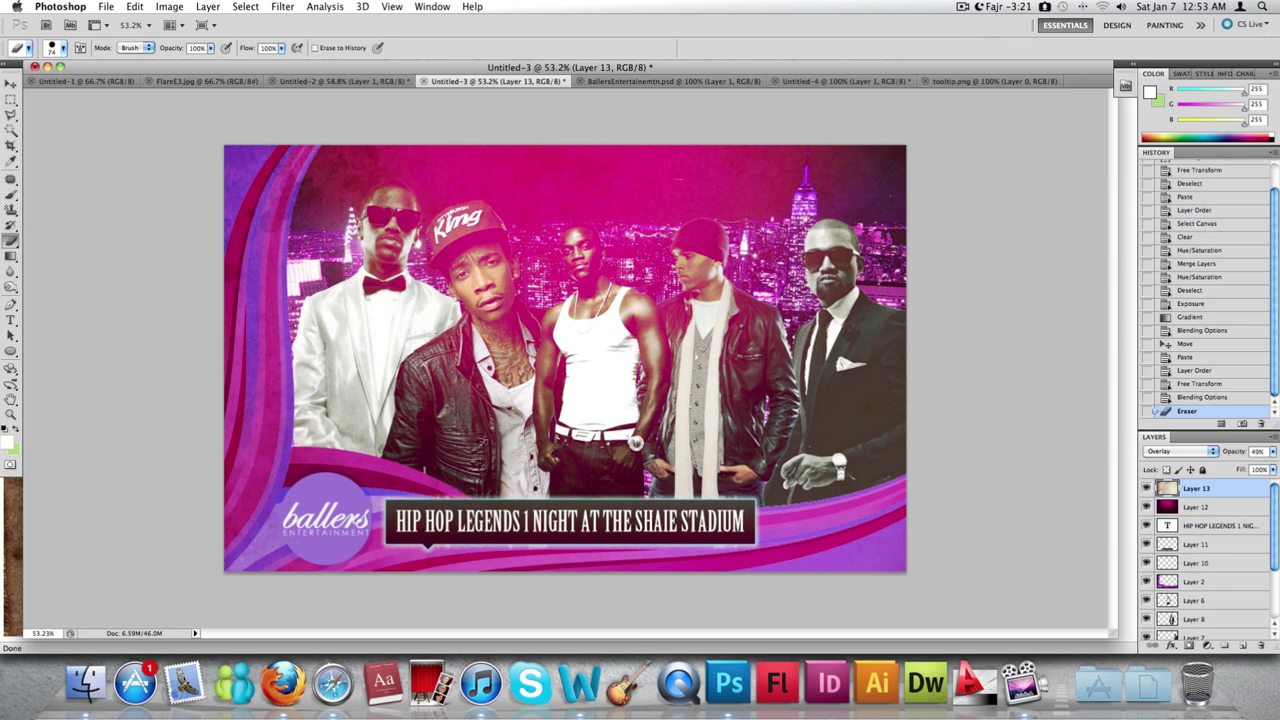
left_click(636, 443)
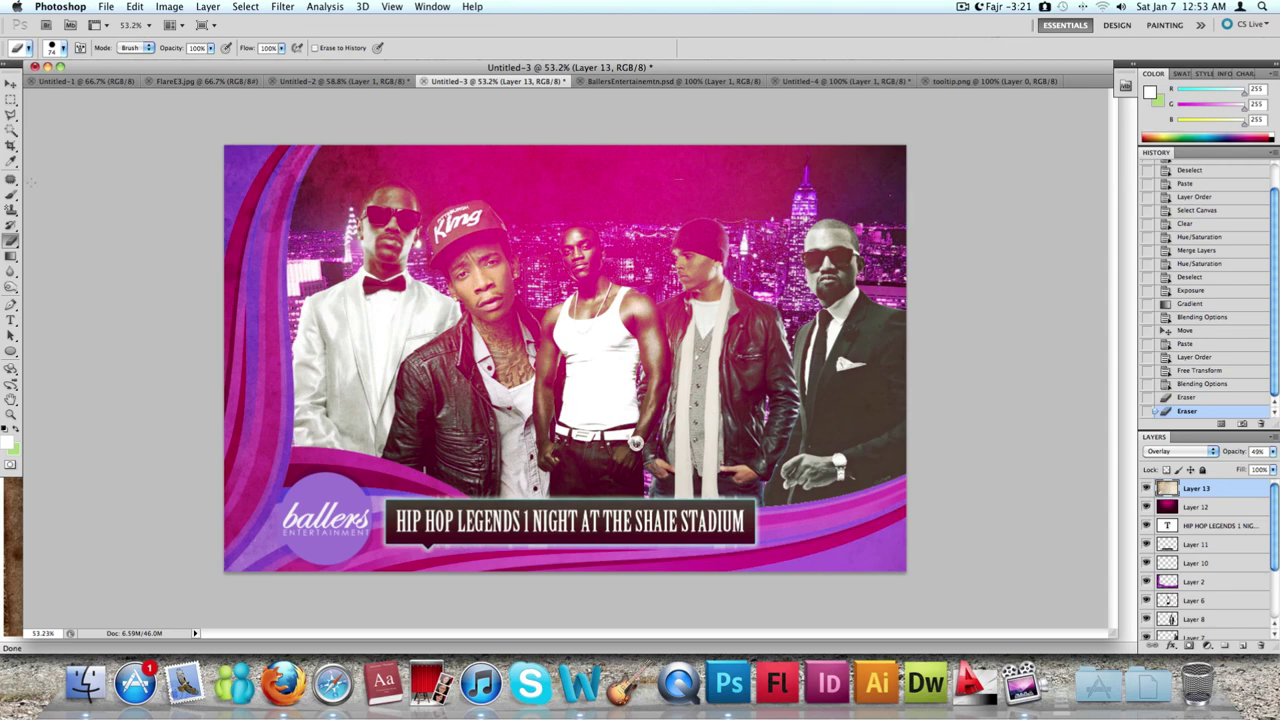
Visit the Shaie Designs Tutorial Materials page in Firefox, then go back to its homepage
key("super+Tab")
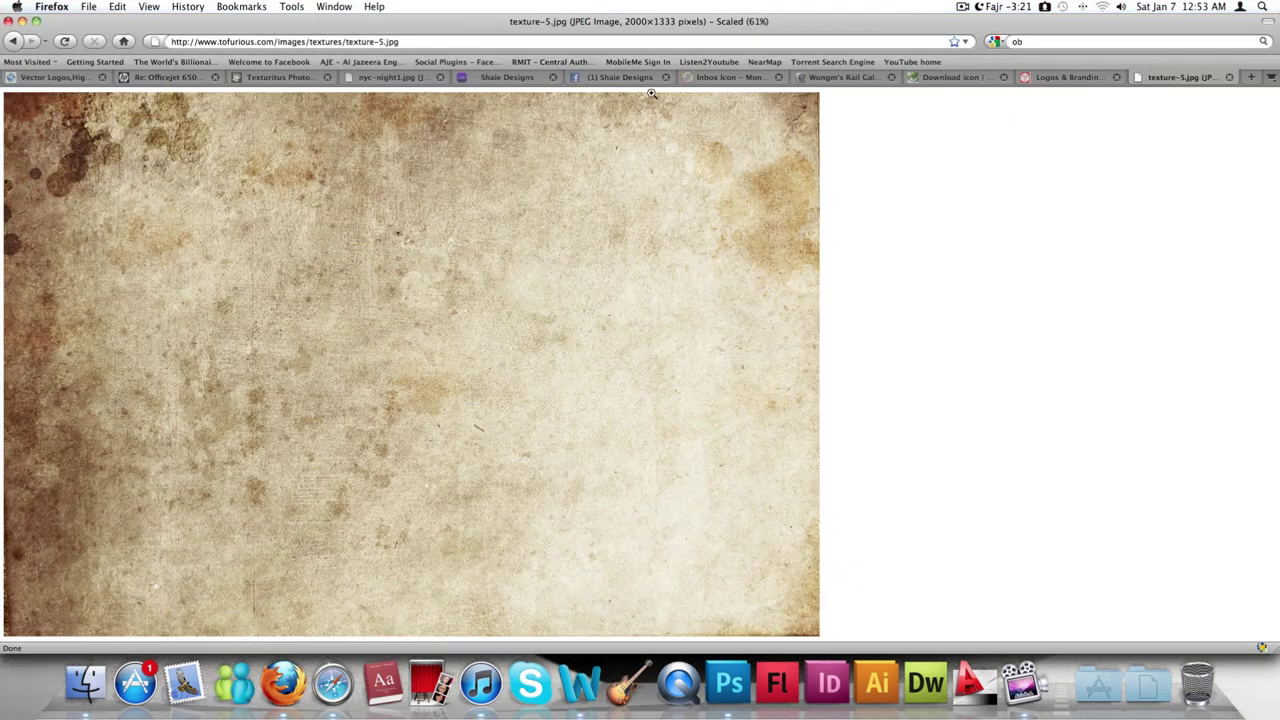
left_click(503, 77)
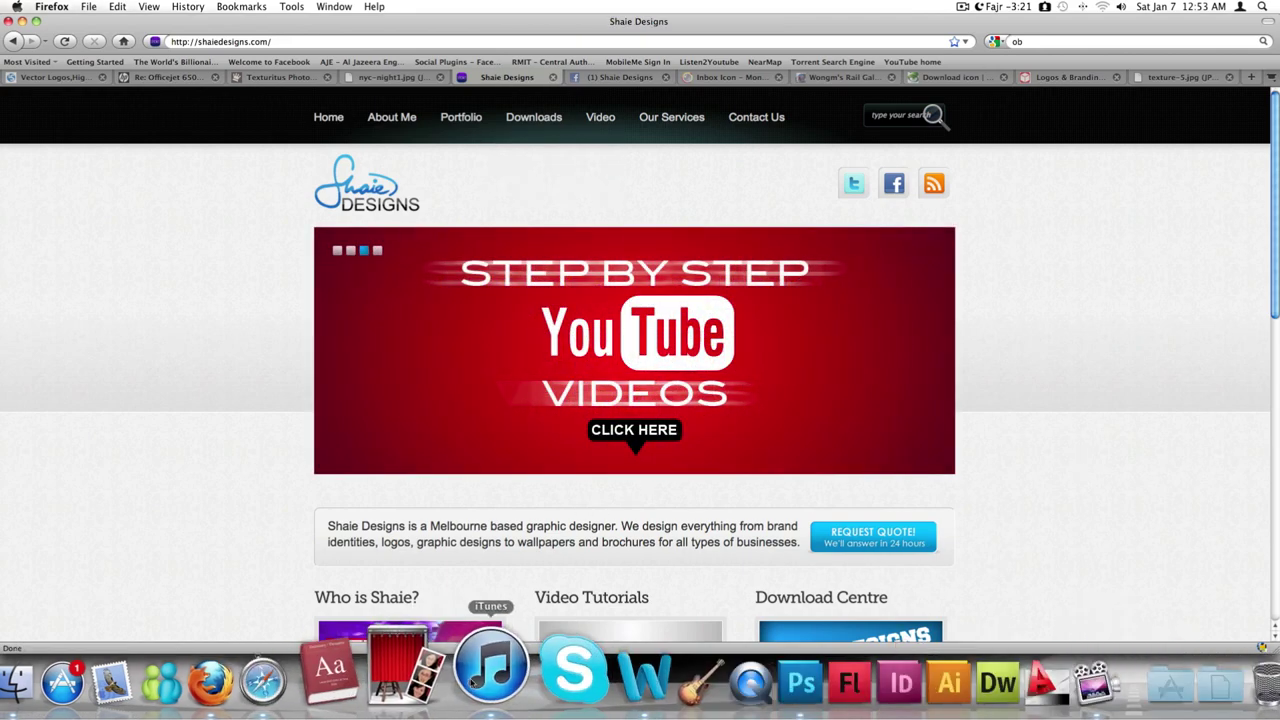
scroll(499, 293, "down", 5)
scroll(499, 293, "up", 5)
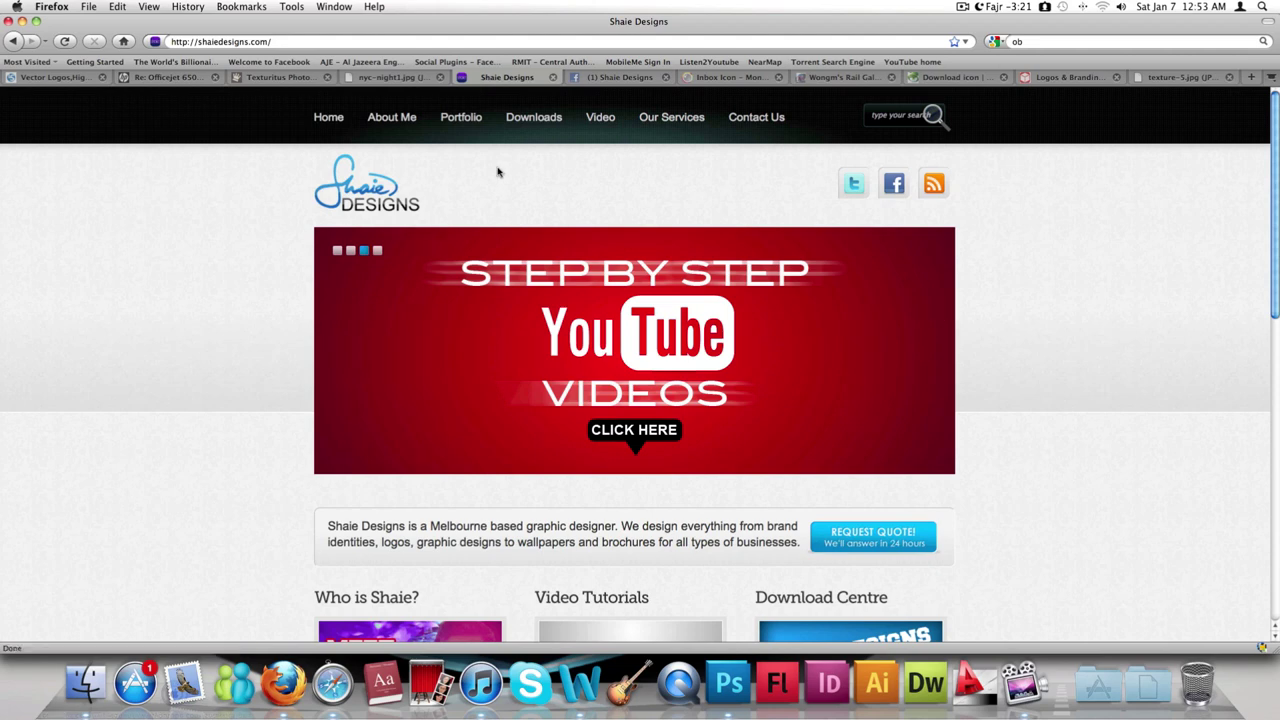
mouse_move(601, 118)
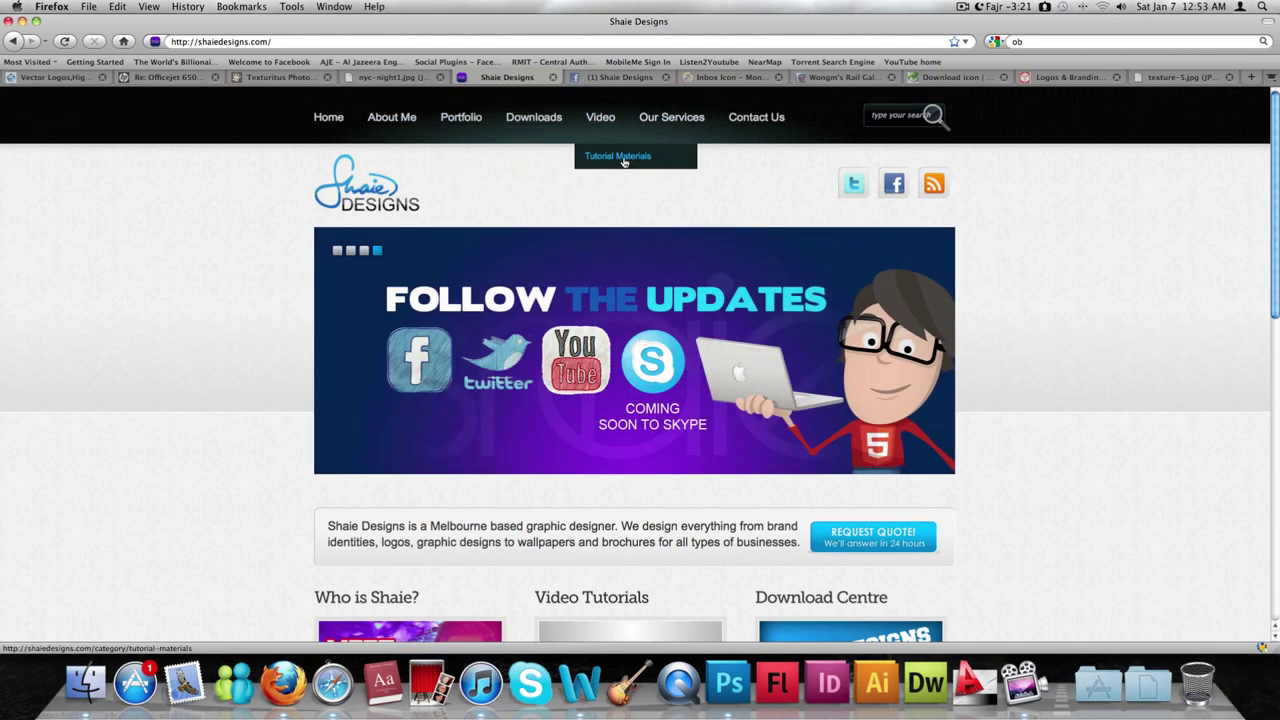
left_click(626, 162)
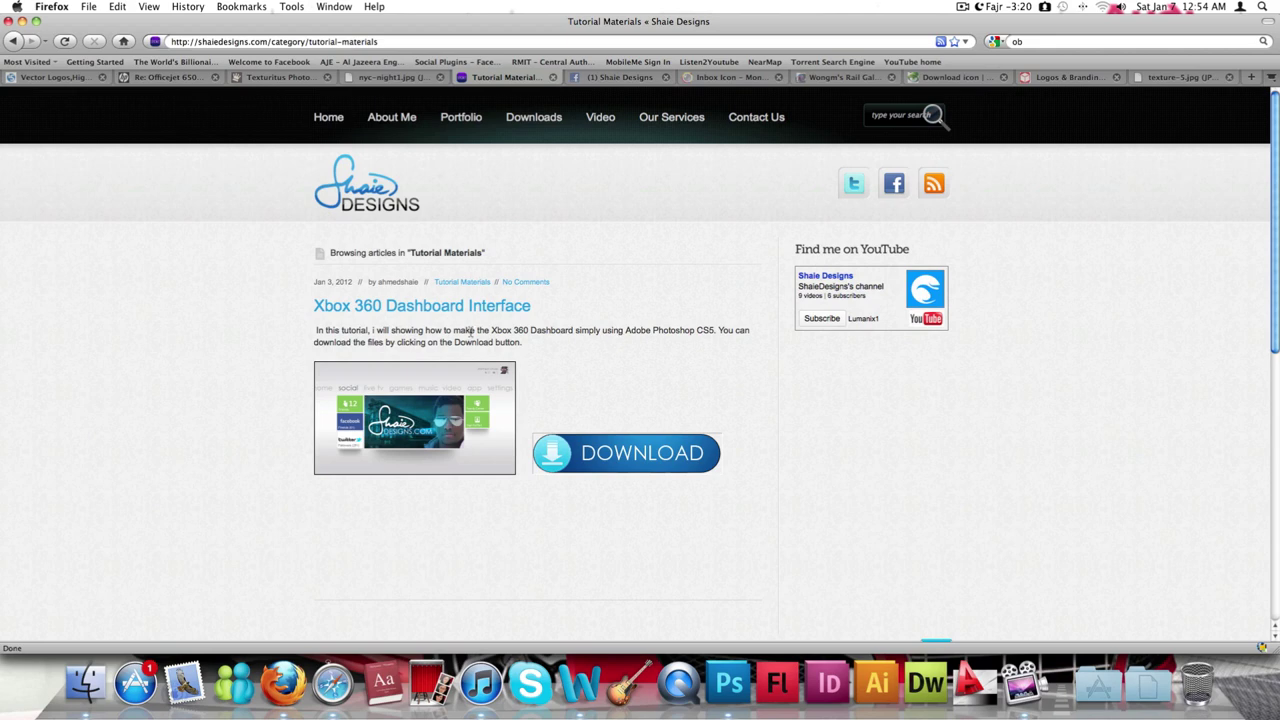
left_click(345, 200)
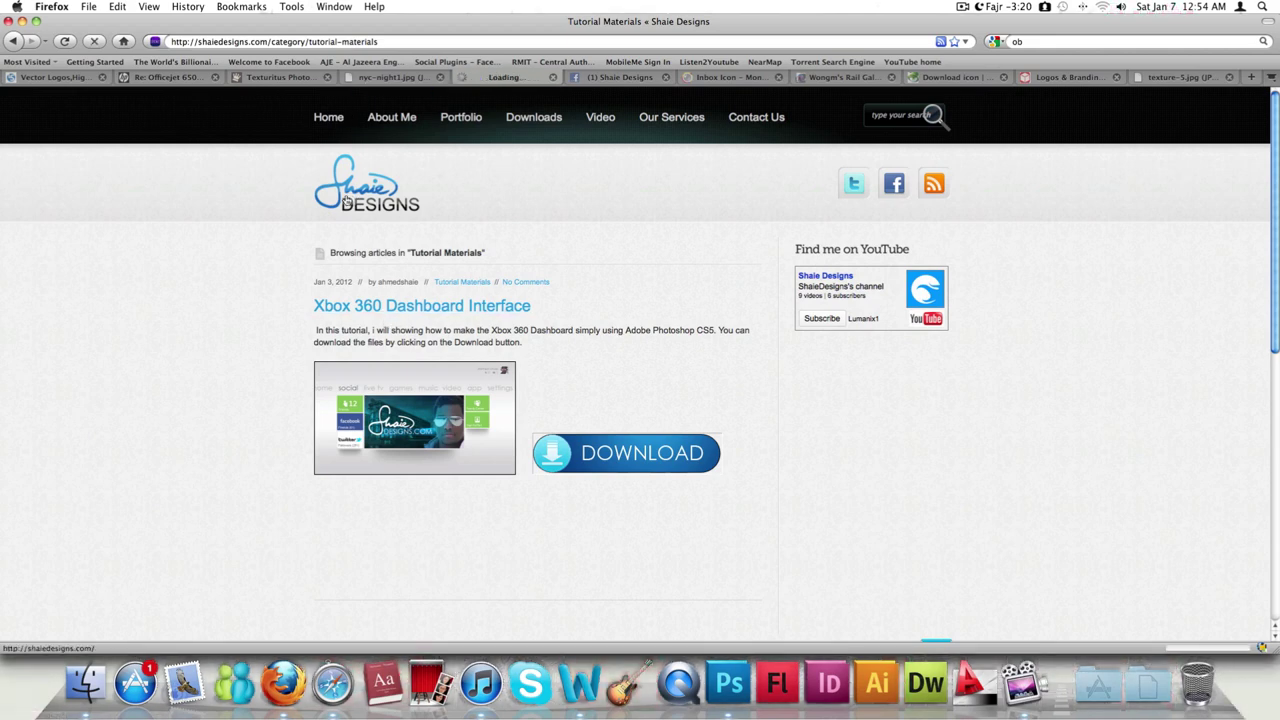
left_click(963, 7)
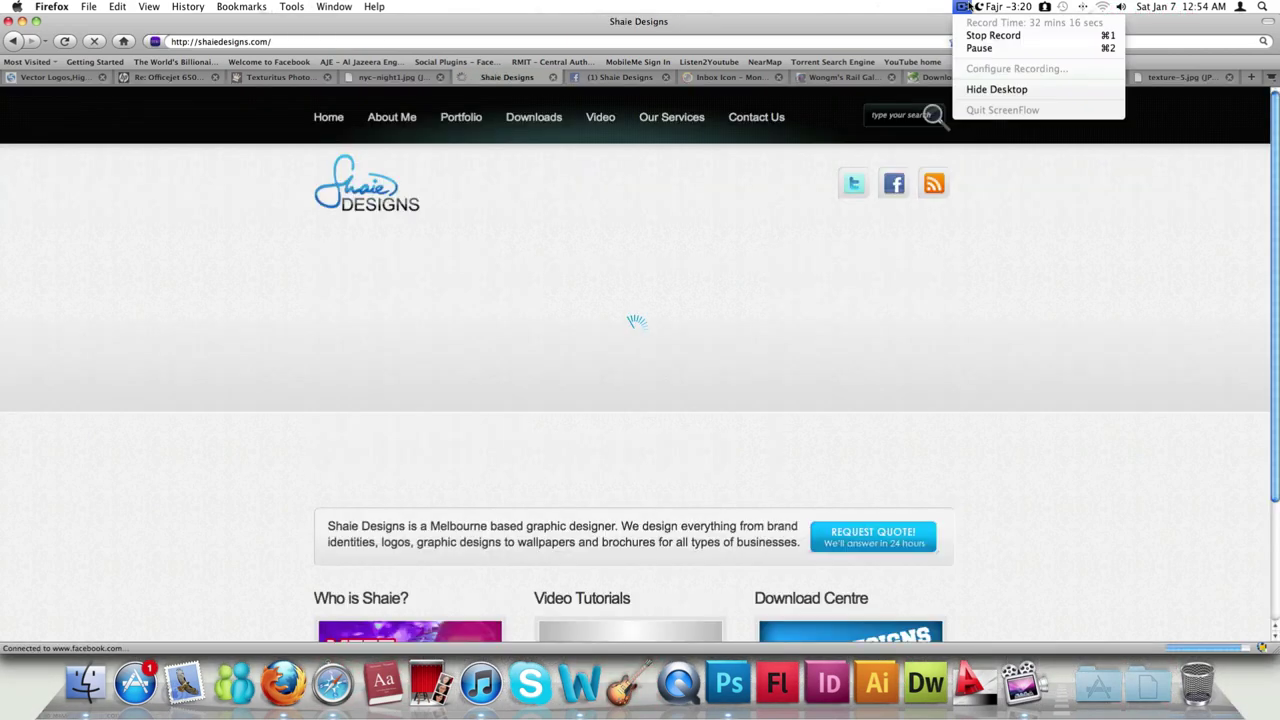